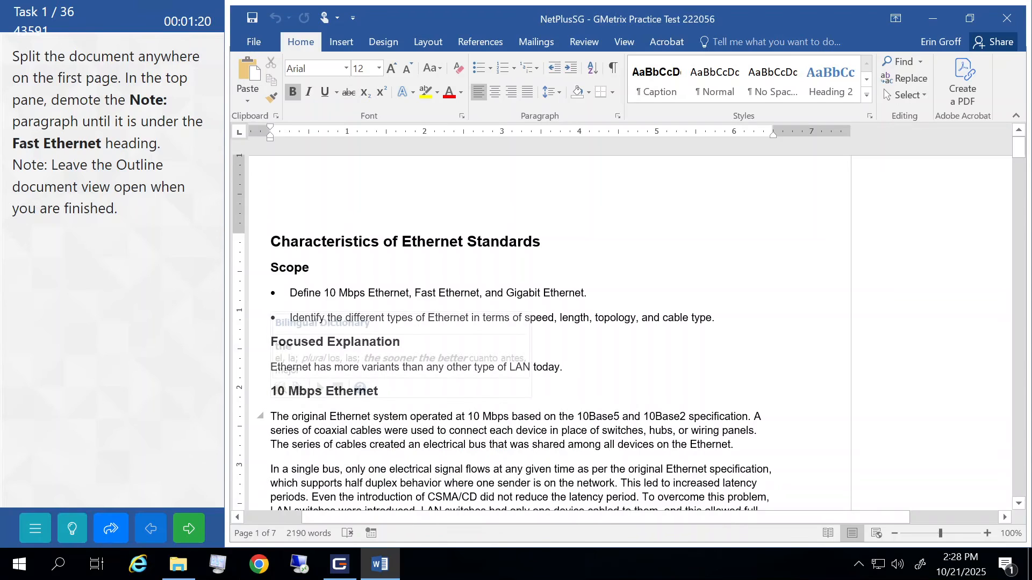
- Split the document window into two panes, adjust the divider, and switch the top pane to Outline view
left_click(271, 417)
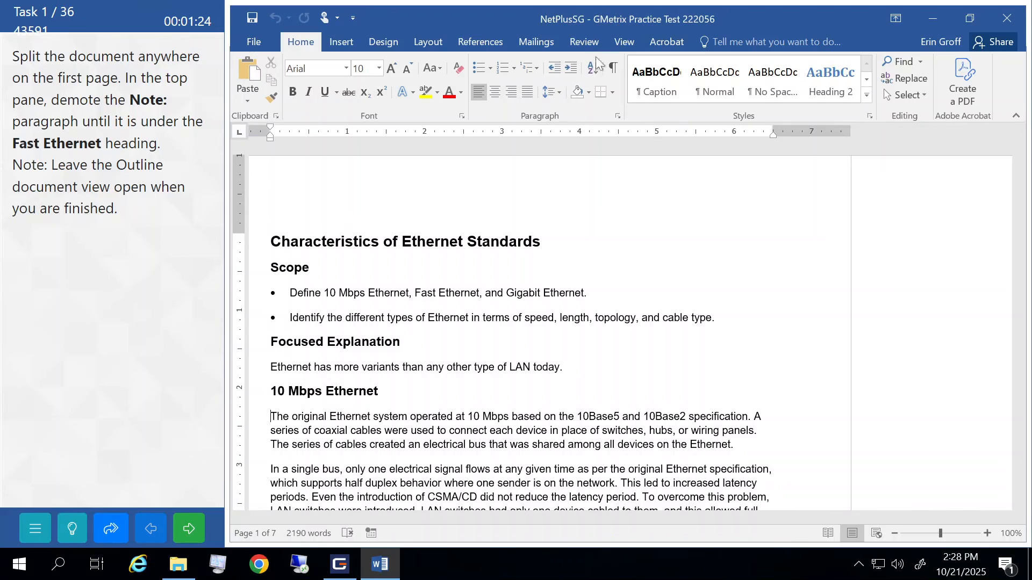
left_click(620, 38)
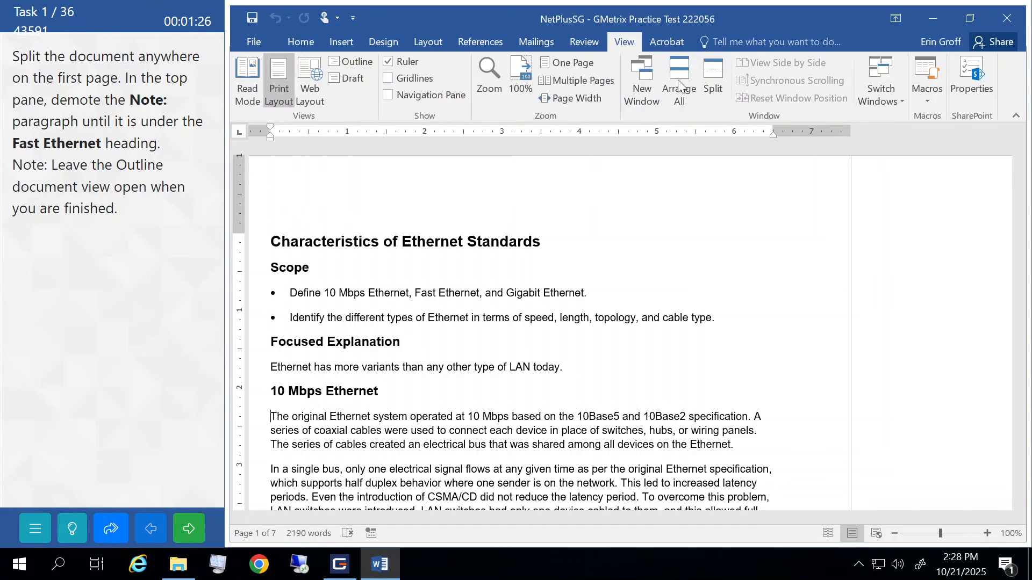
left_click(717, 75)
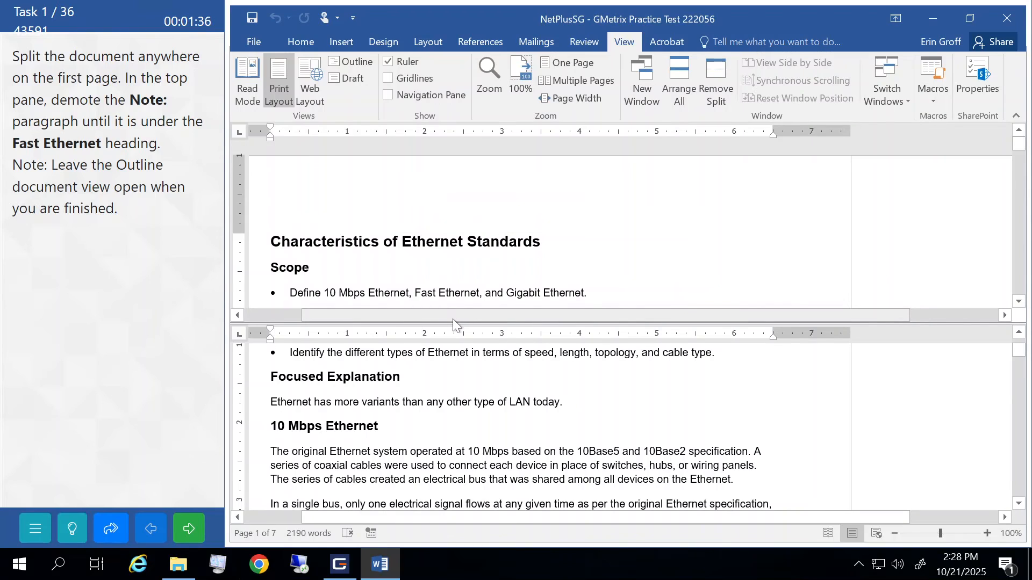
left_click_drag(456, 324, 460, 373)
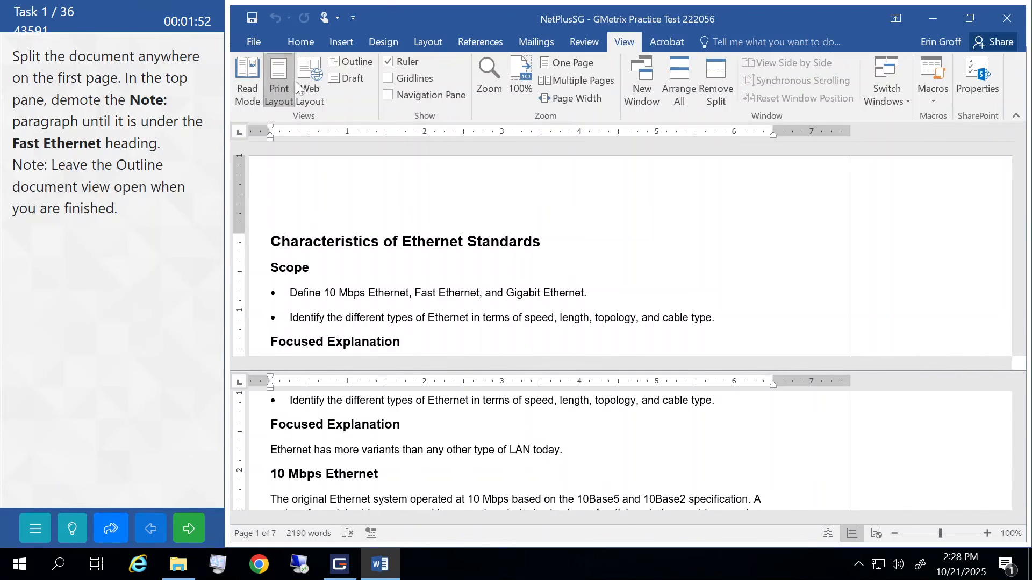
left_click(355, 63)
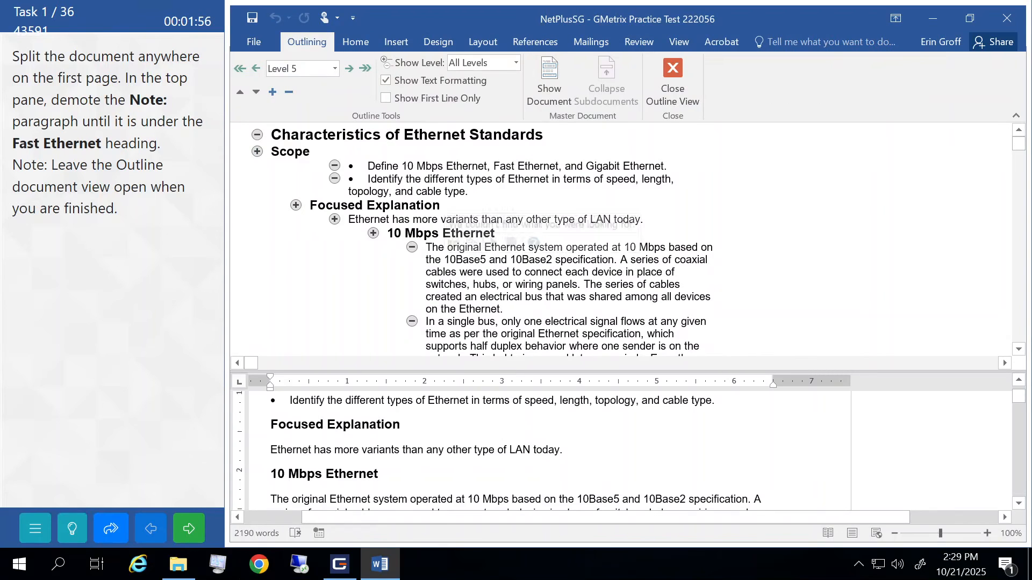
- Select the Note: paragraph in the outline pane
scroll(538, 242, "down", 2)
scroll(538, 242, "down", 10)
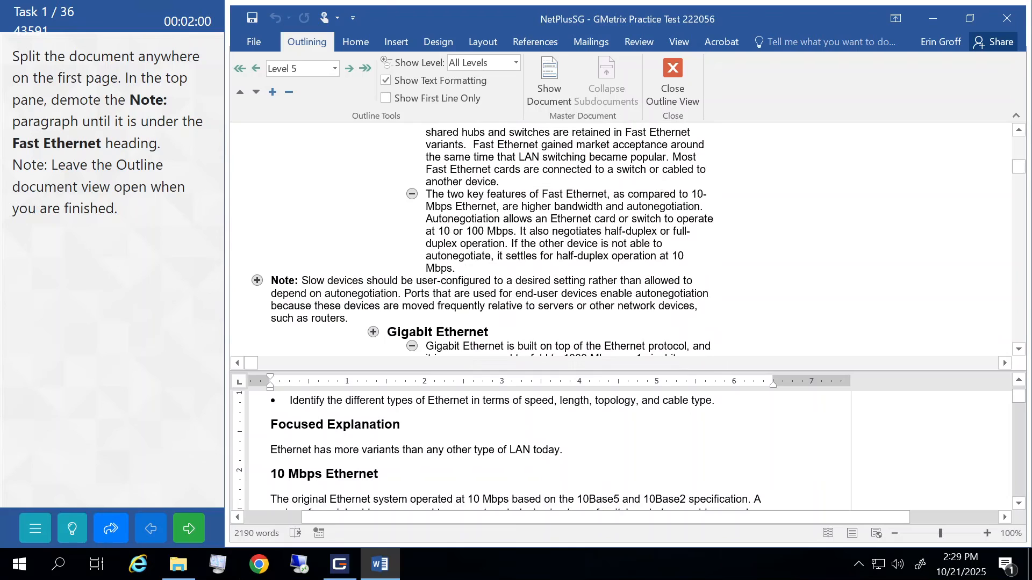
left_click(256, 280)
mouse_move(501, 280)
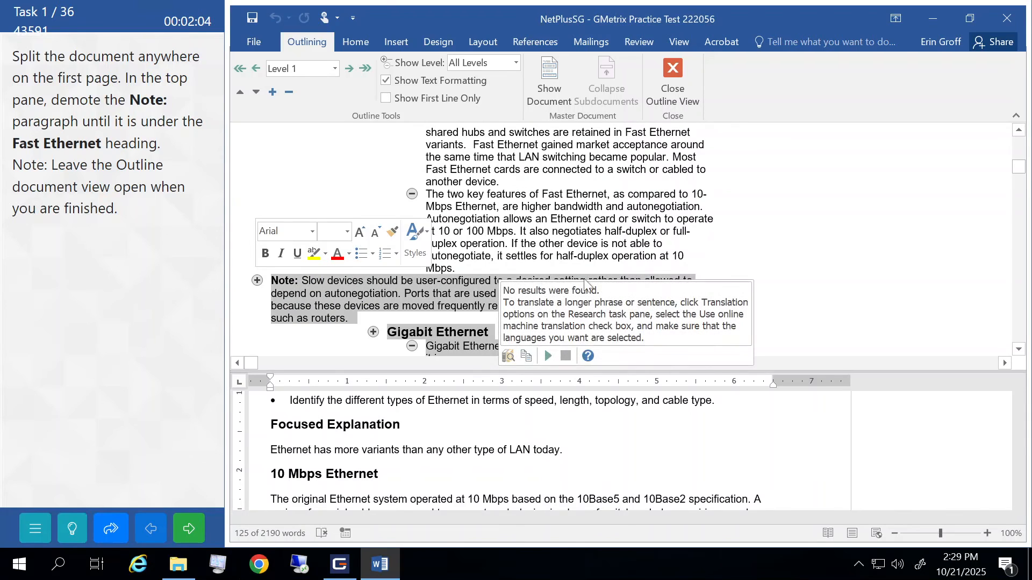
scroll(585, 282, "down", 15)
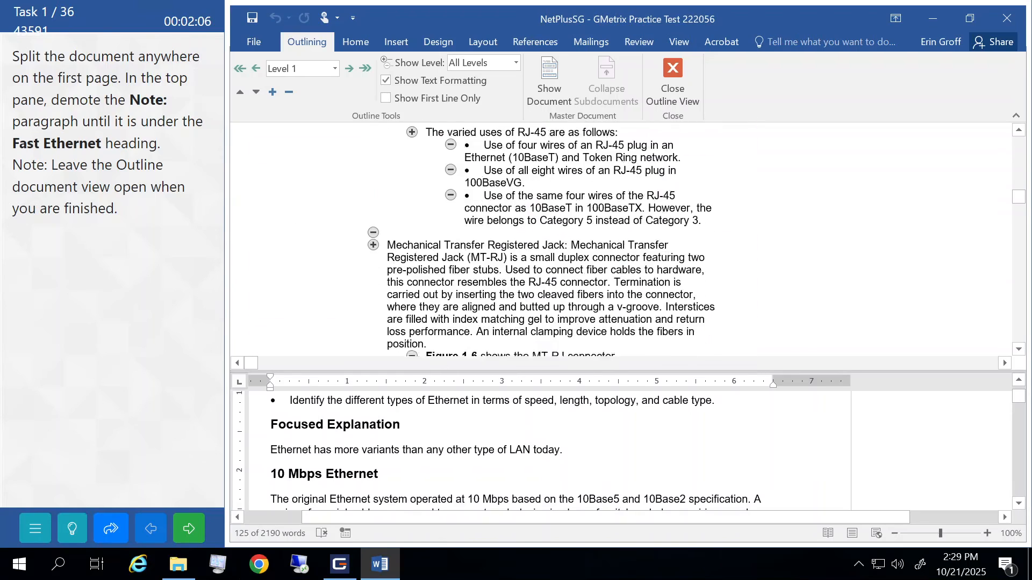
scroll(1022, 177, "down", 10)
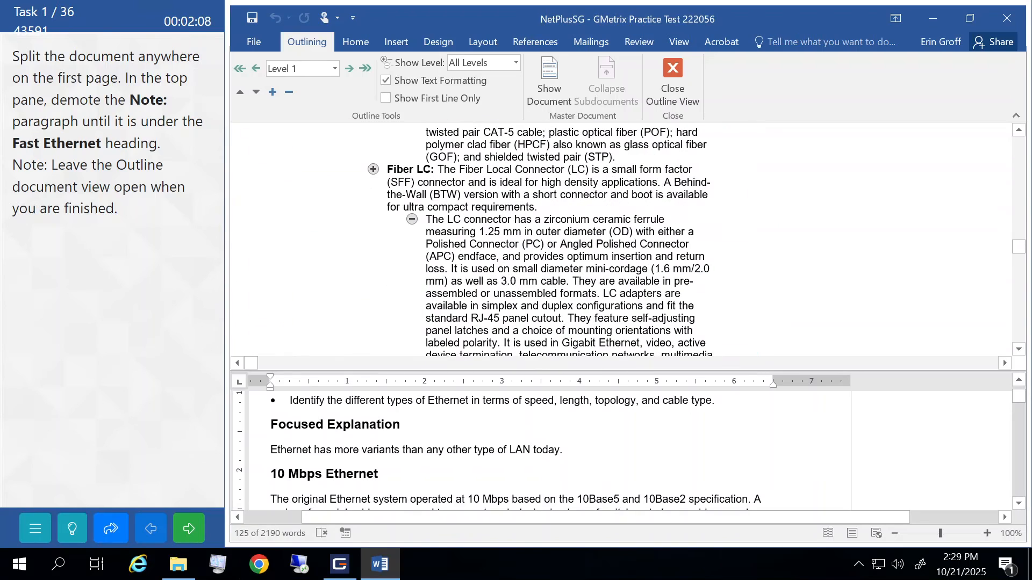
scroll(1023, 178, "up", 15)
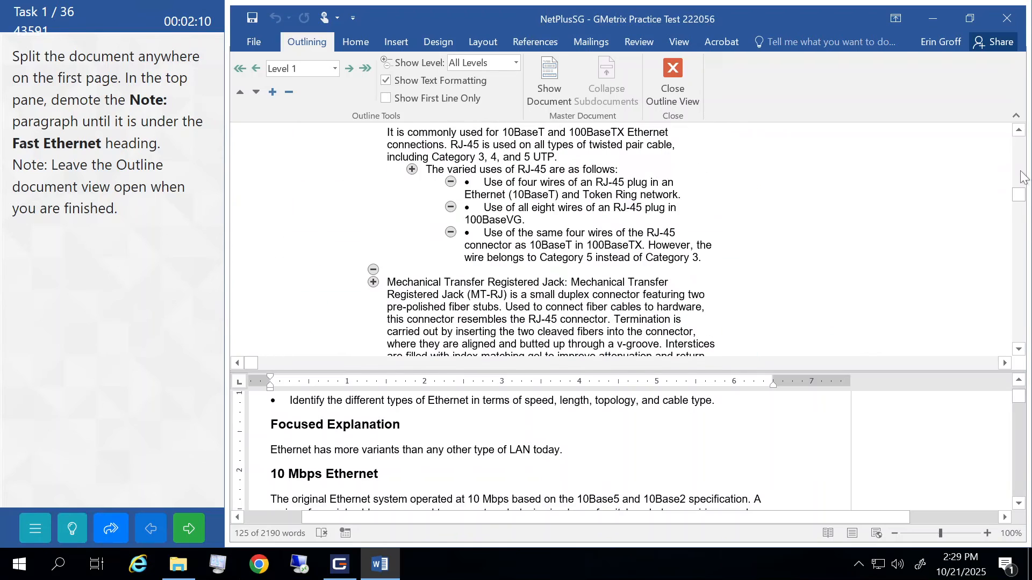
left_click(1020, 132)
left_click_drag(1020, 131, 1020, 131)
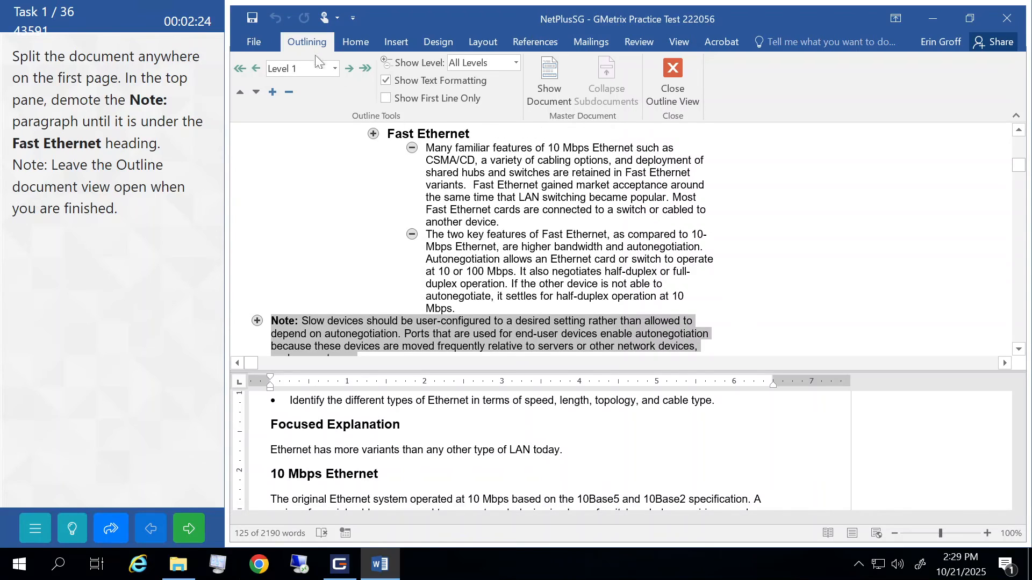
- Demote the Note: paragraph three levels so it sits under Fast Ethernet, then submit the task
left_click(348, 65)
left_click(348, 65)
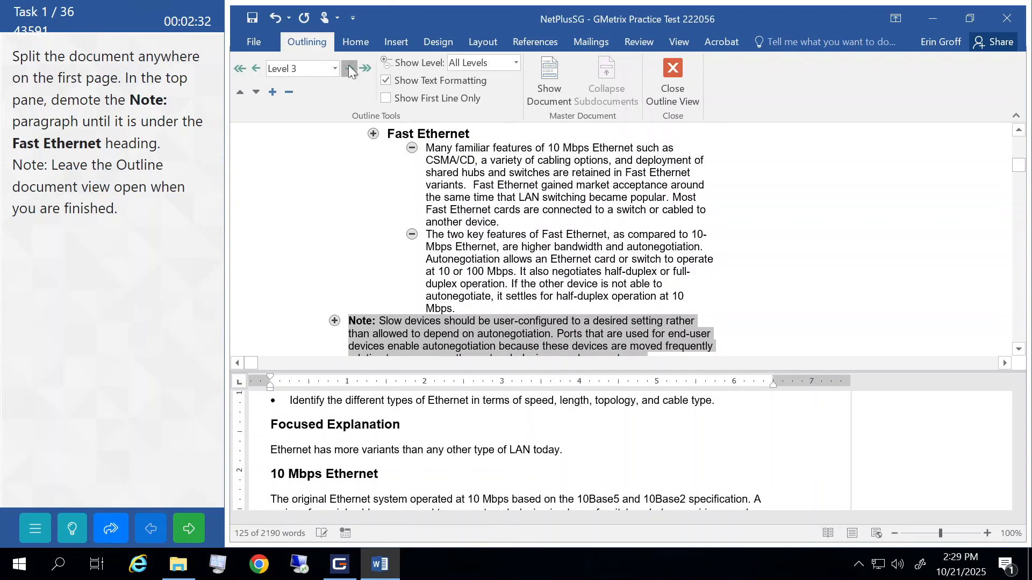
left_click(348, 66)
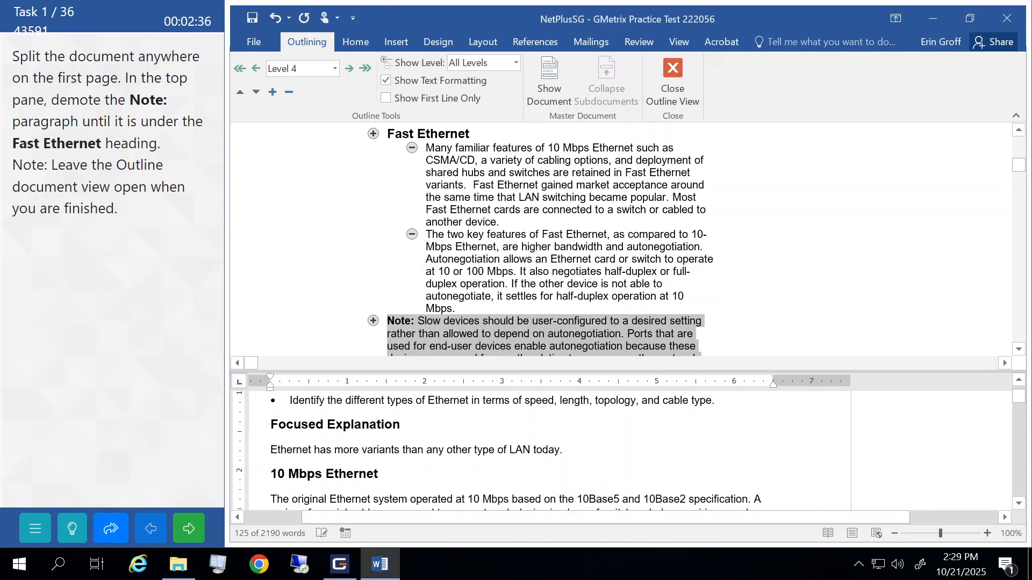
left_click(479, 197)
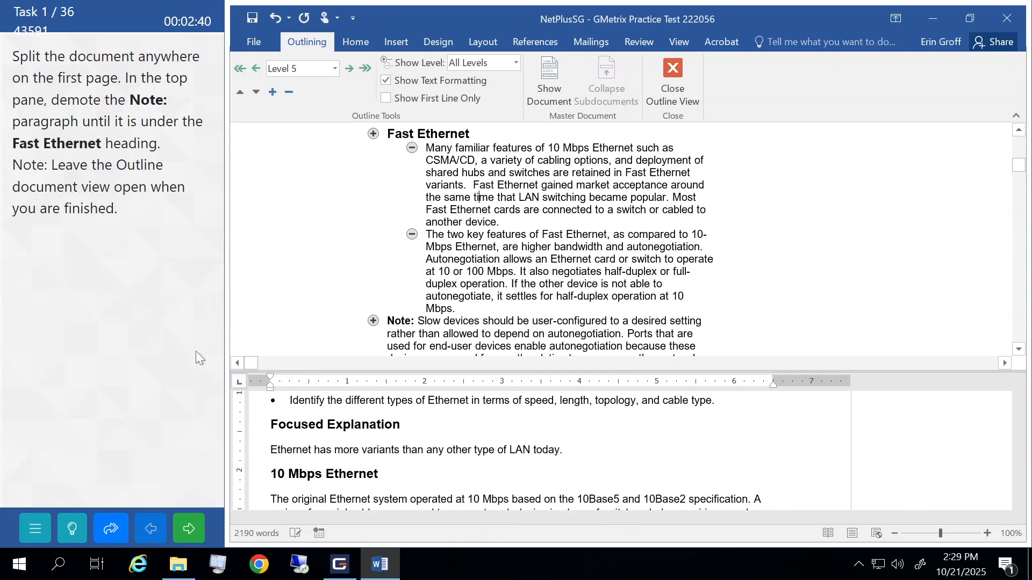
left_click(189, 528)
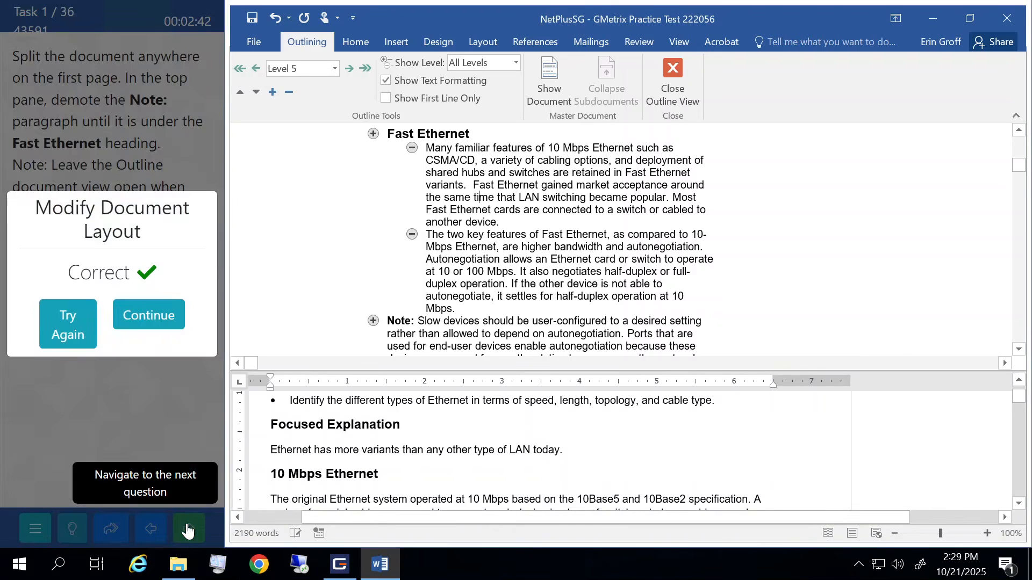
left_click(167, 317)
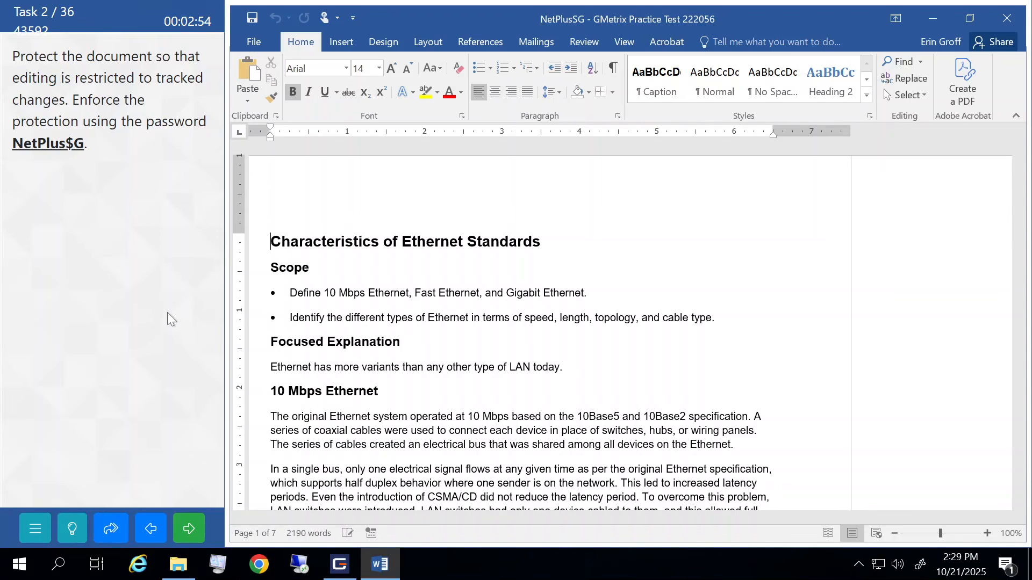
- Restrict editing to Tracked changes only and start enforcing protection
left_click(589, 46)
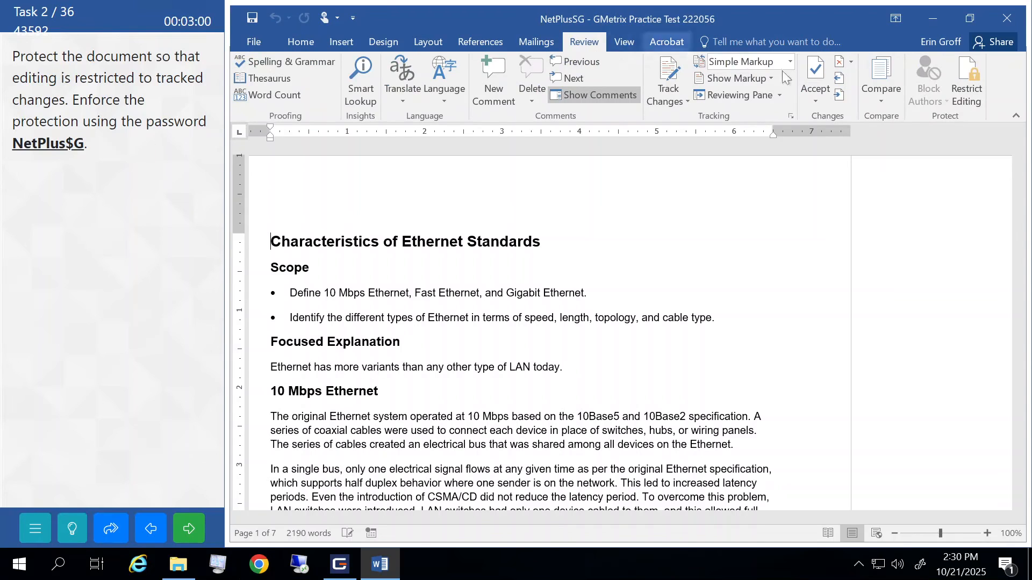
left_click(968, 77)
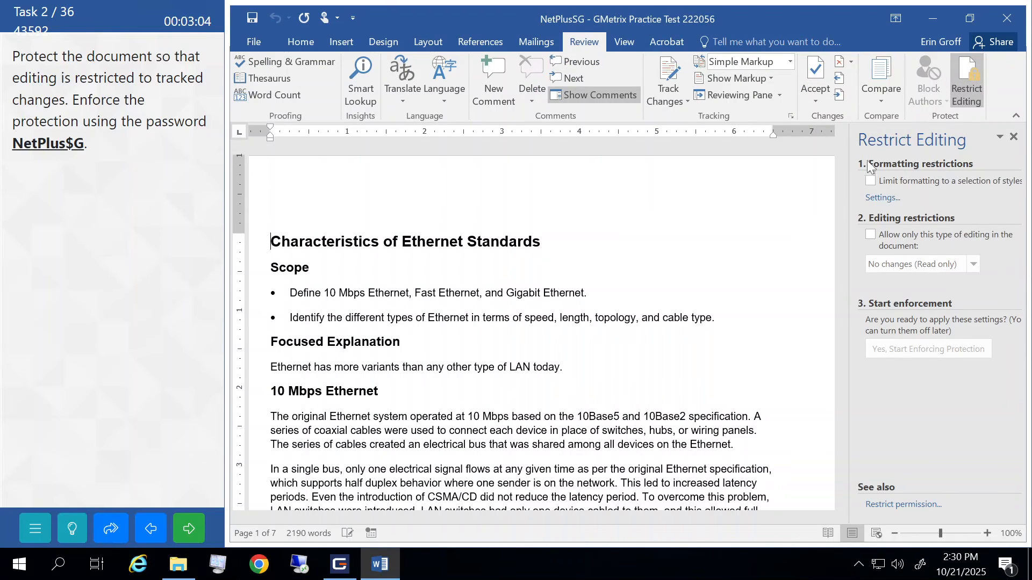
left_click(869, 234)
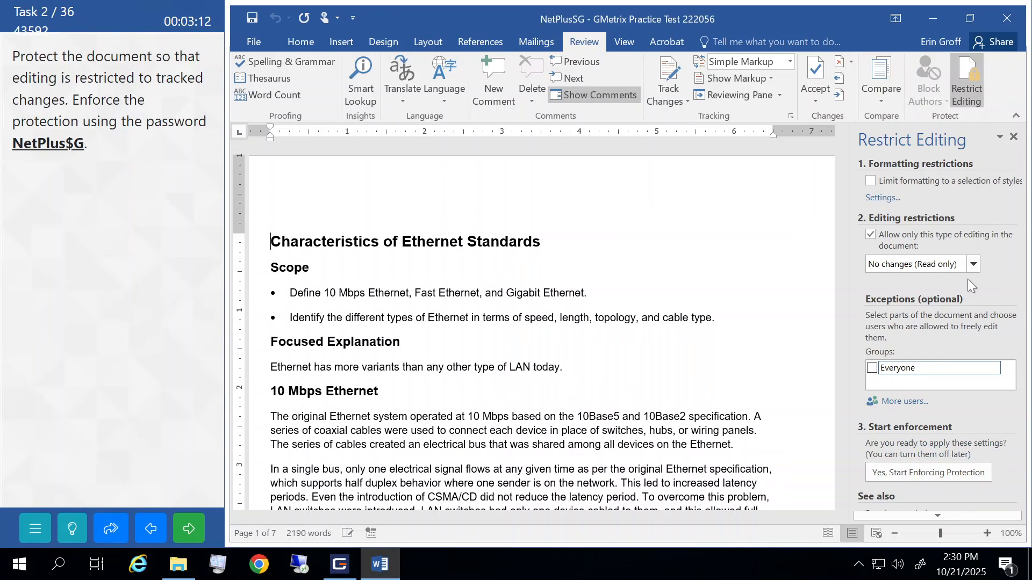
left_click(974, 266)
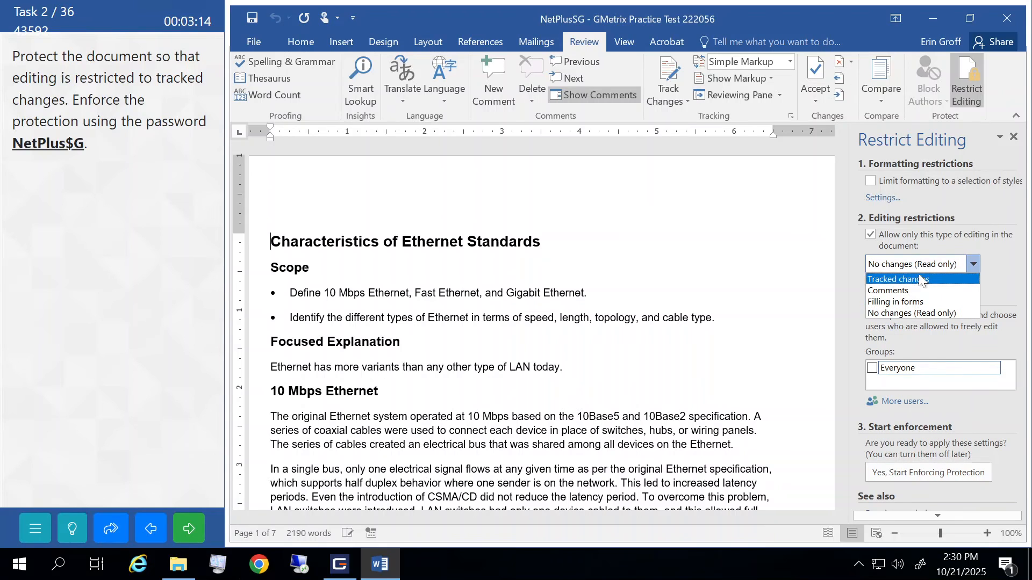
left_click(889, 280)
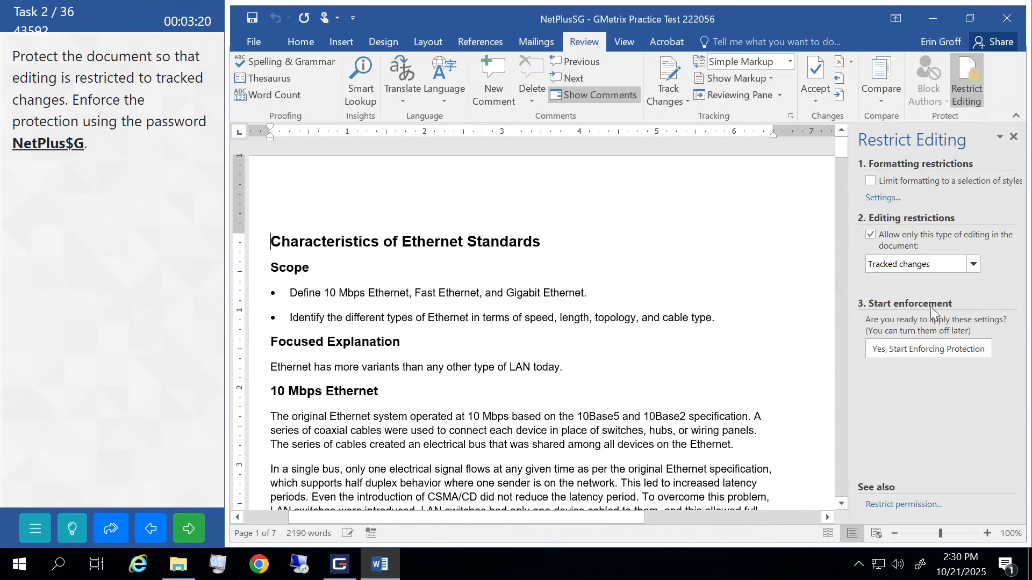
left_click(887, 356)
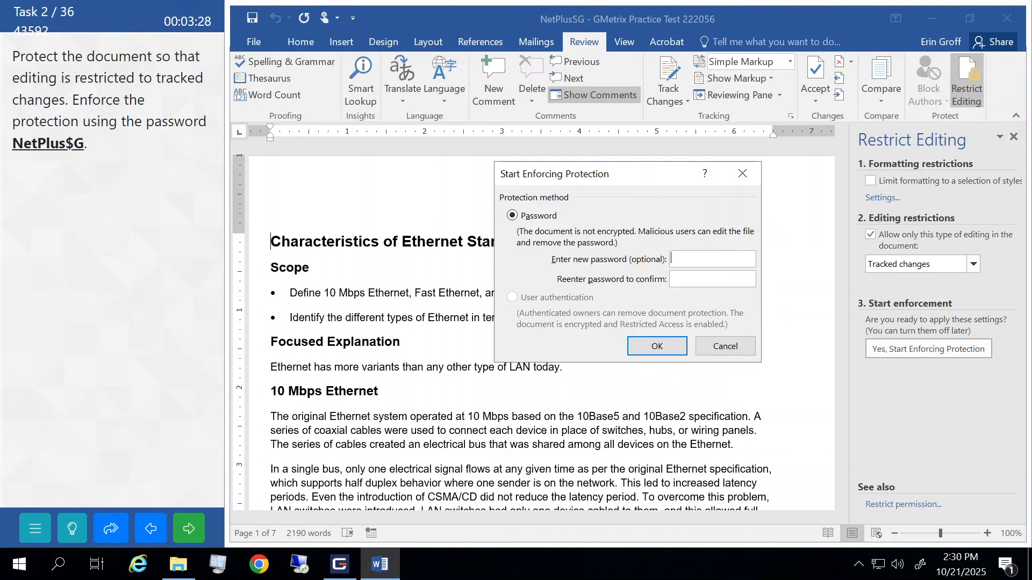
- Enter and confirm the protection password, close the Restrict Editing pane, and submit the task
type("NetPlus$GNetPlus$")
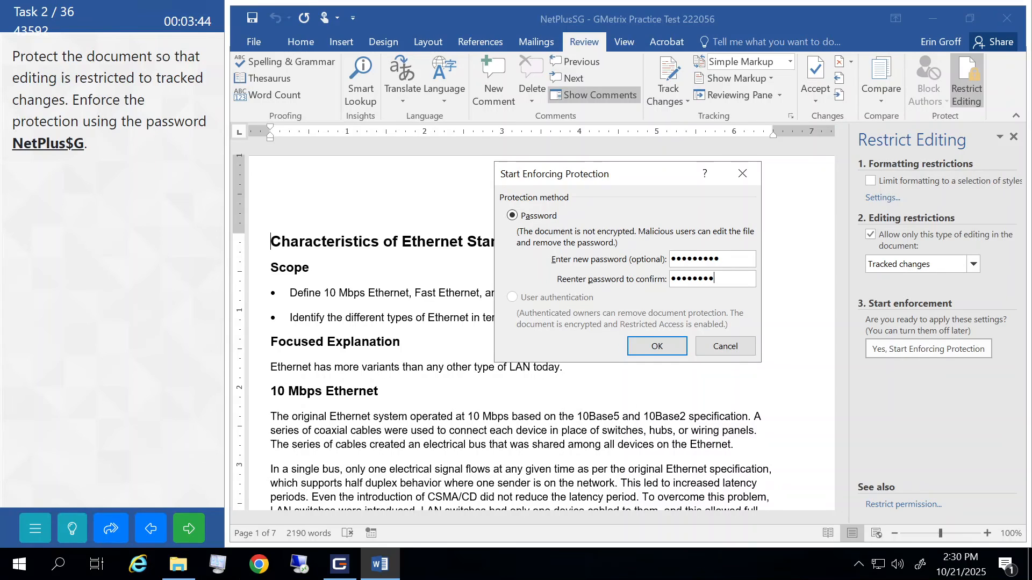
type("G")
left_click(657, 347)
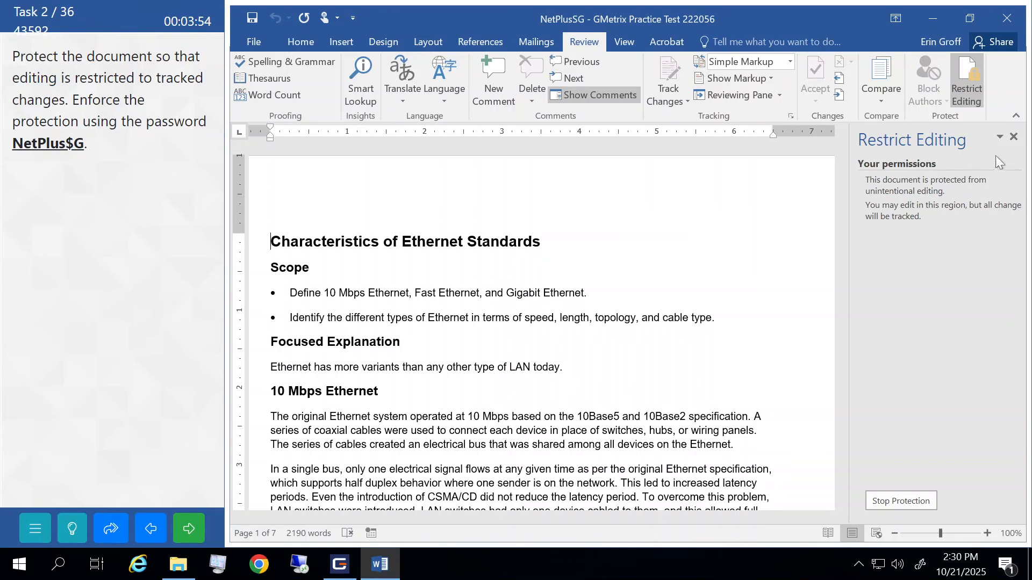
left_click(1014, 137)
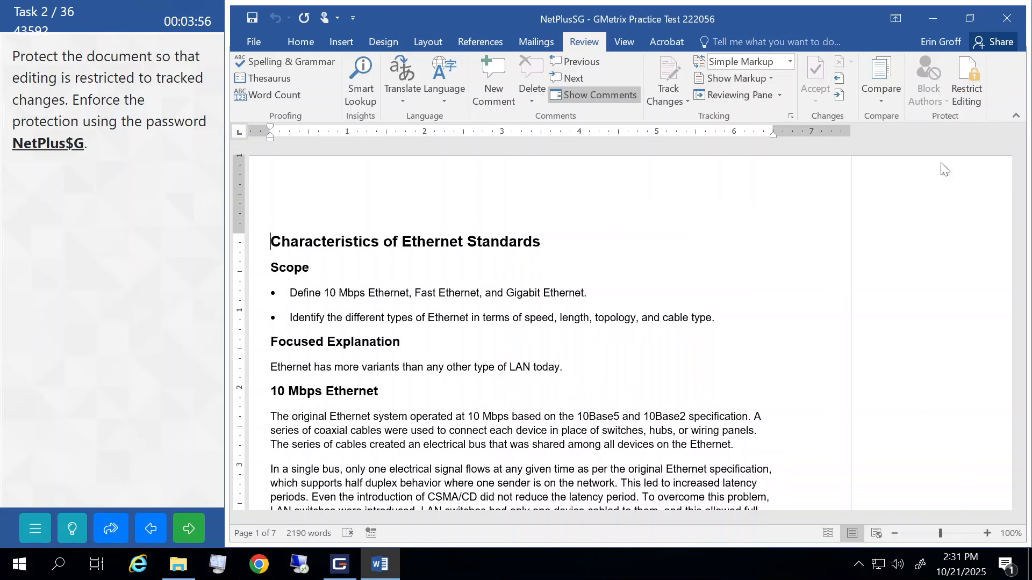
left_click(182, 534)
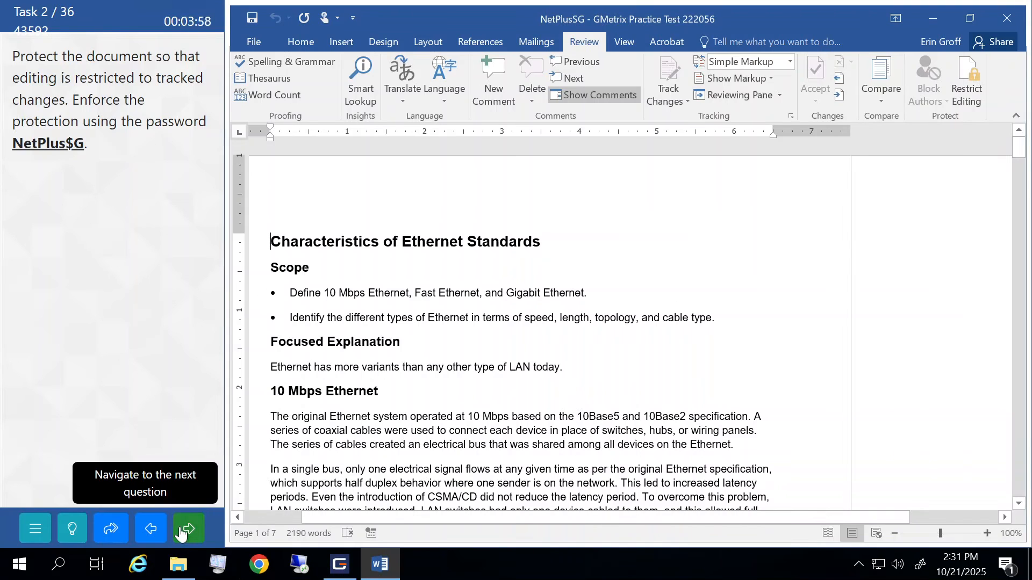
left_click(166, 323)
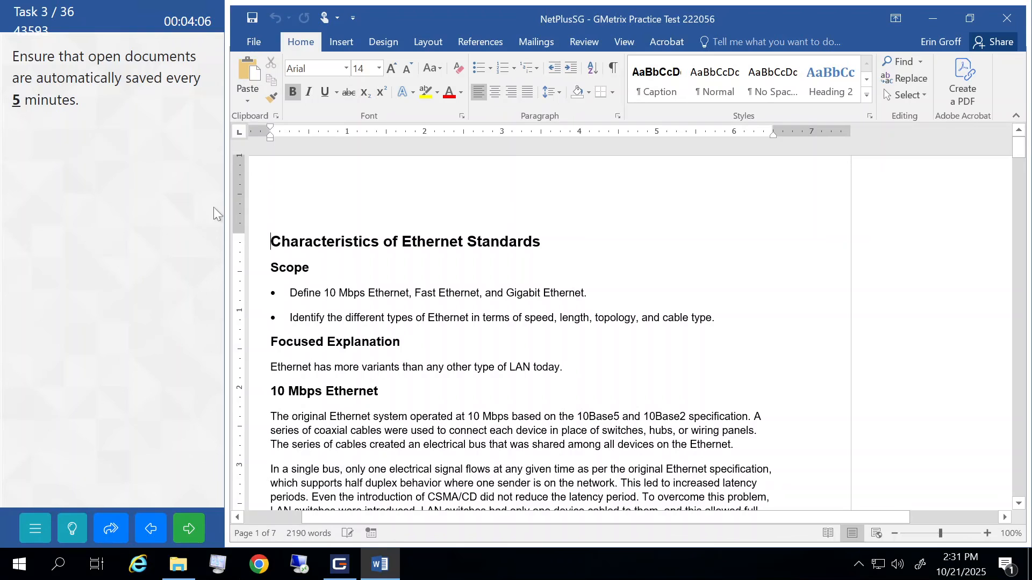
- Lower the AutoRecover interval to 5 minutes in Word's Save options, then submit the task
left_click(257, 45)
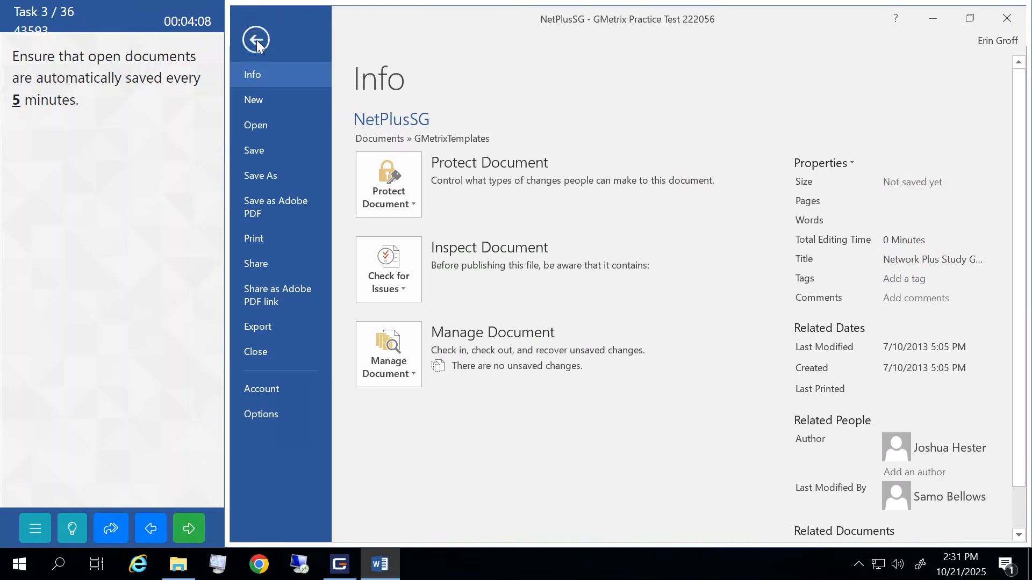
left_click(266, 412)
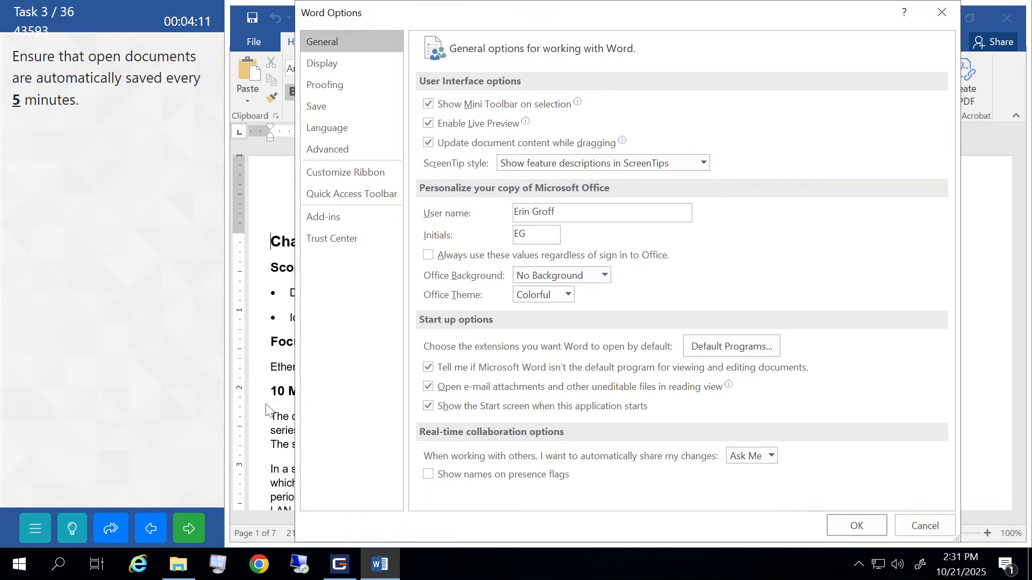
left_click(324, 106)
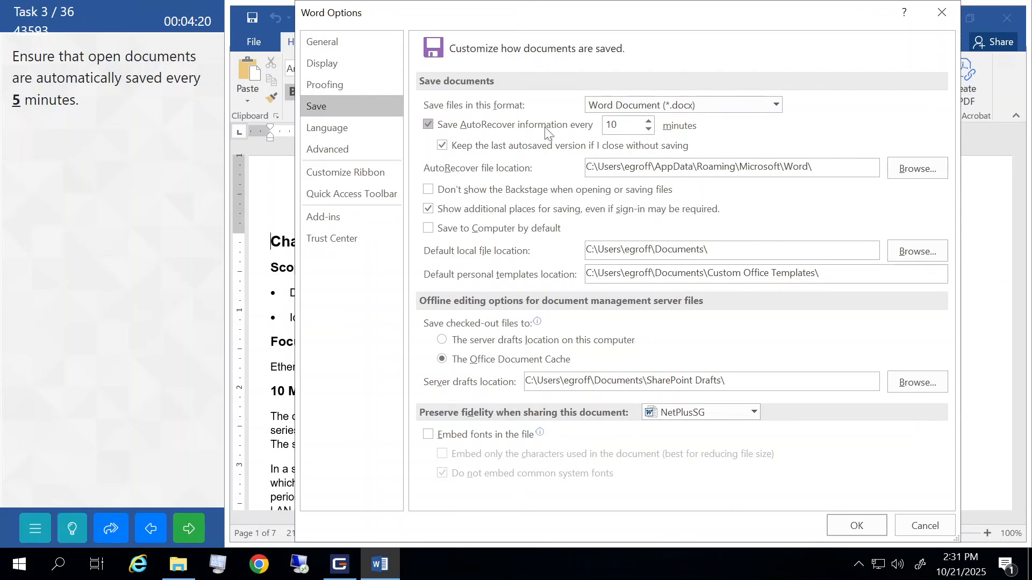
left_click(653, 133)
left_click(654, 133)
left_click(653, 132)
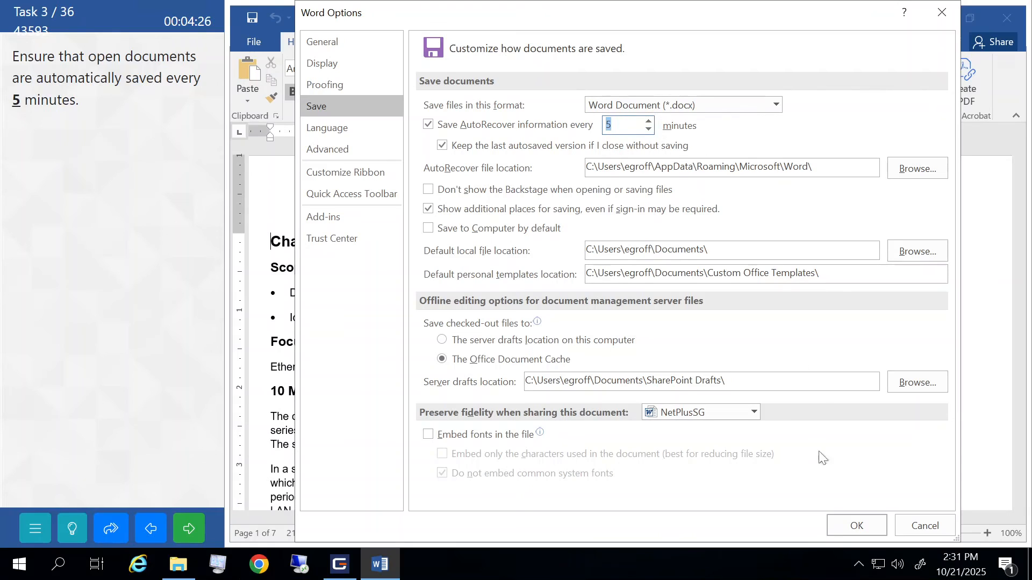
left_click(840, 521)
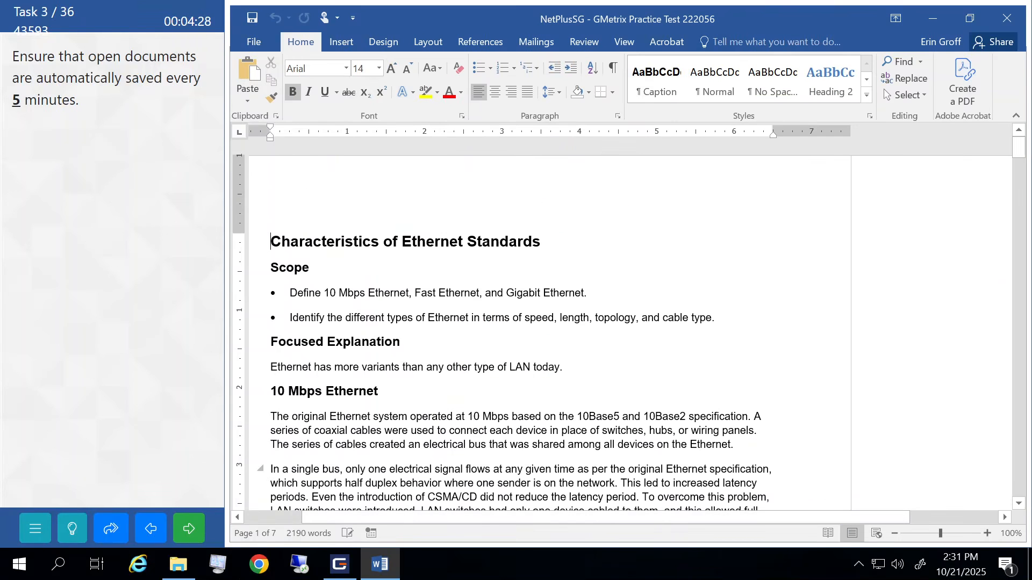
left_click(179, 536)
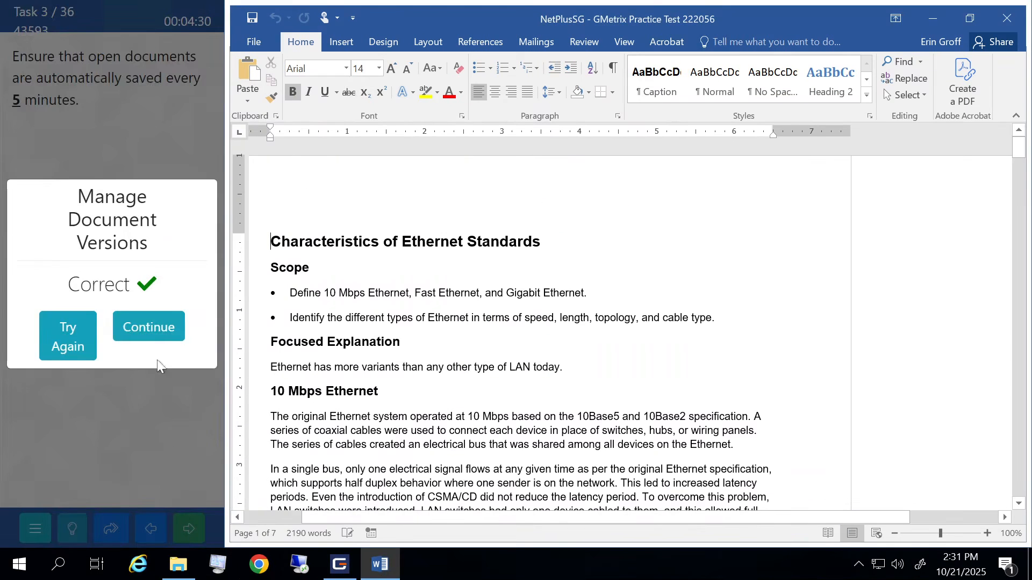
left_click(157, 332)
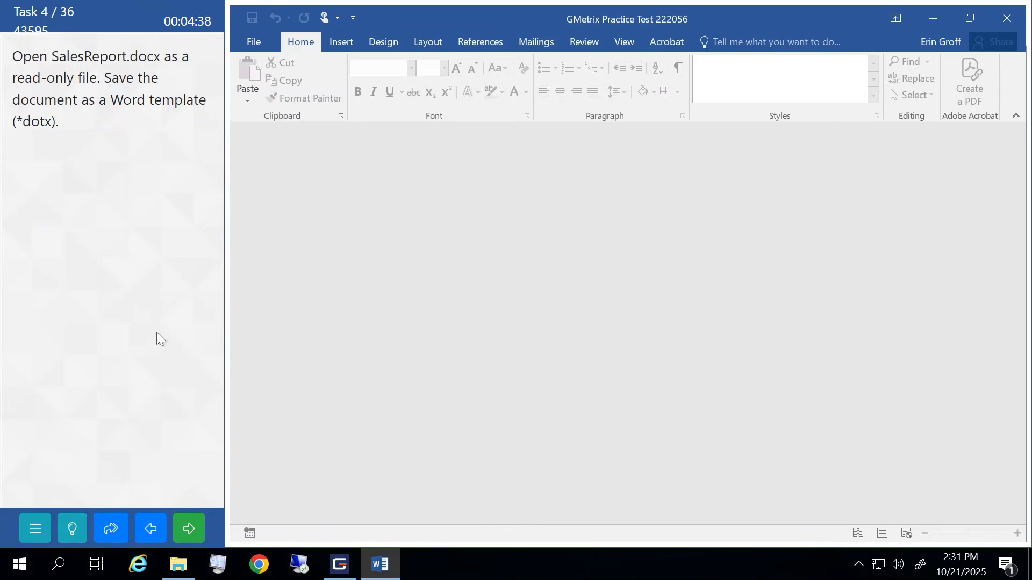
- Open SalesReport from the GMetrixTemplates folder as read-only
left_click(266, 38)
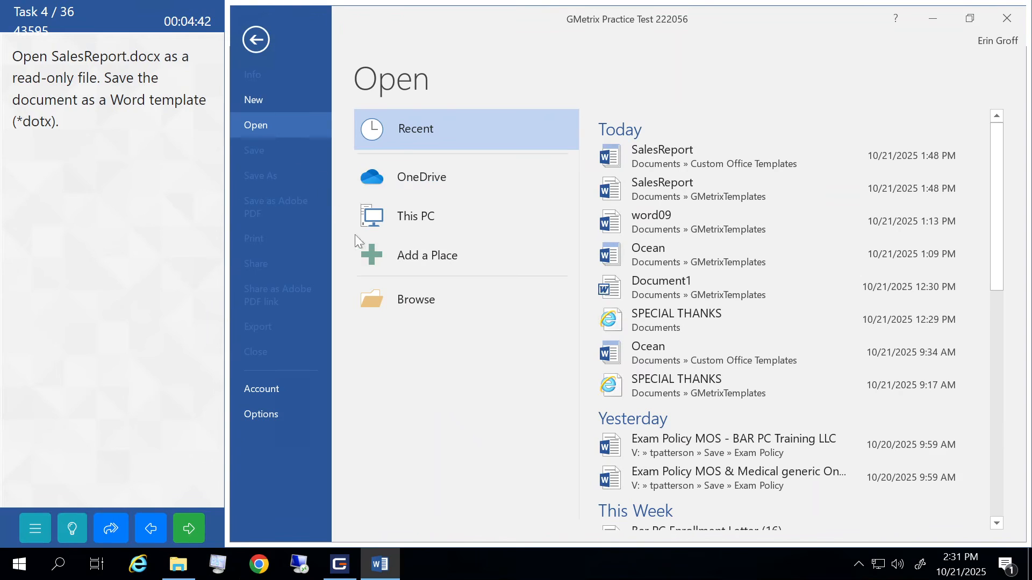
left_click(402, 291)
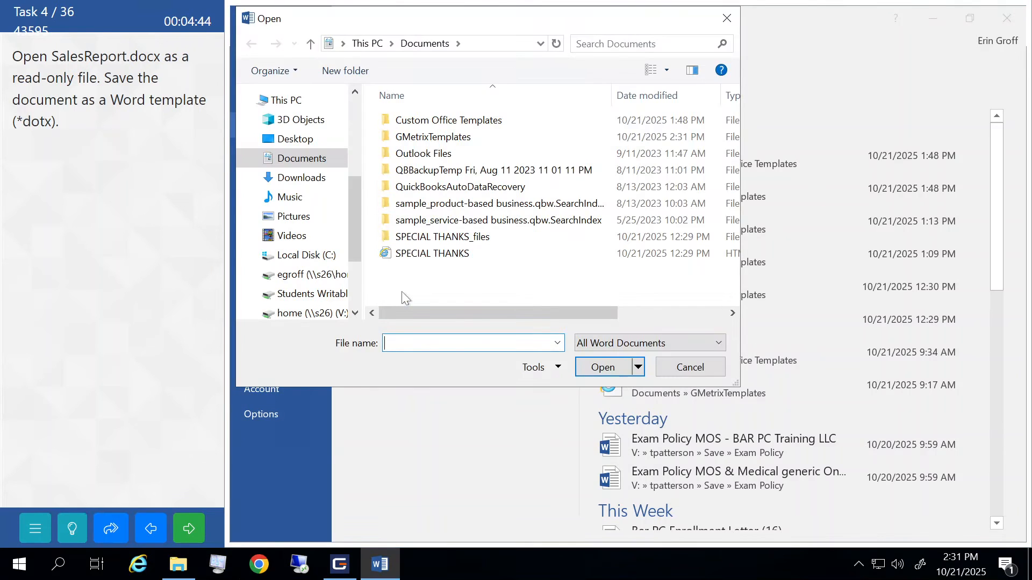
double_click(412, 137)
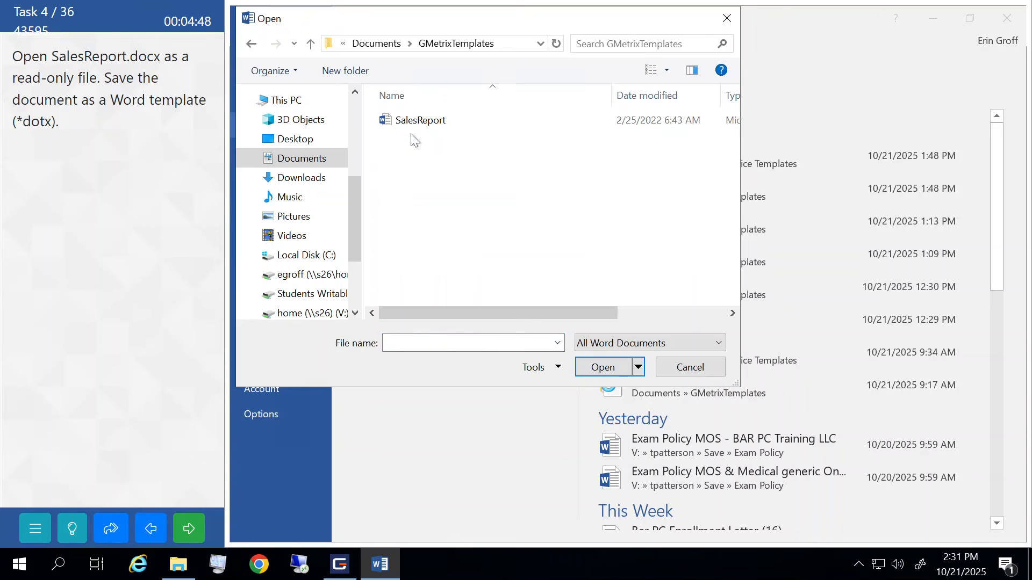
left_click(409, 124)
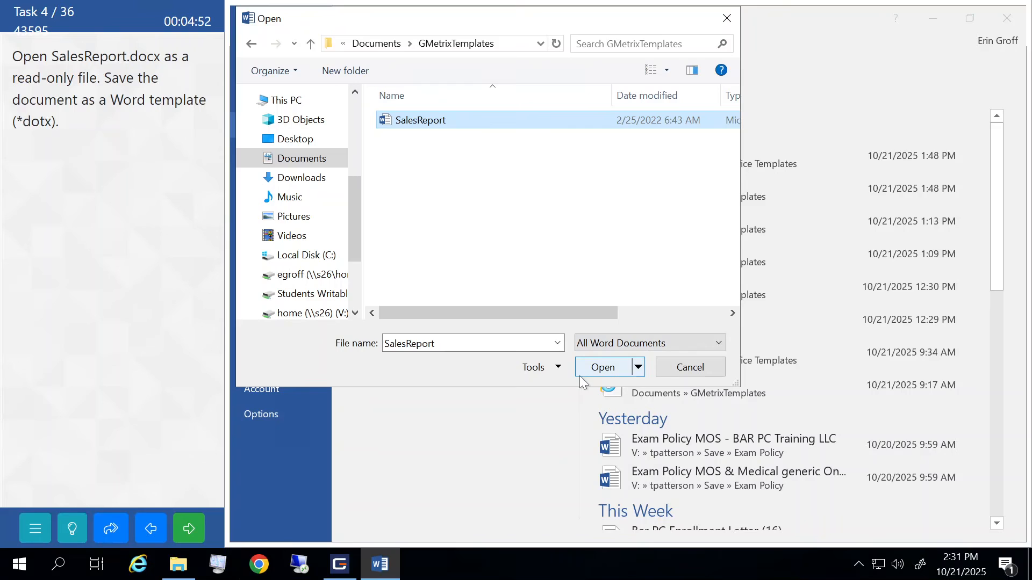
left_click(638, 368)
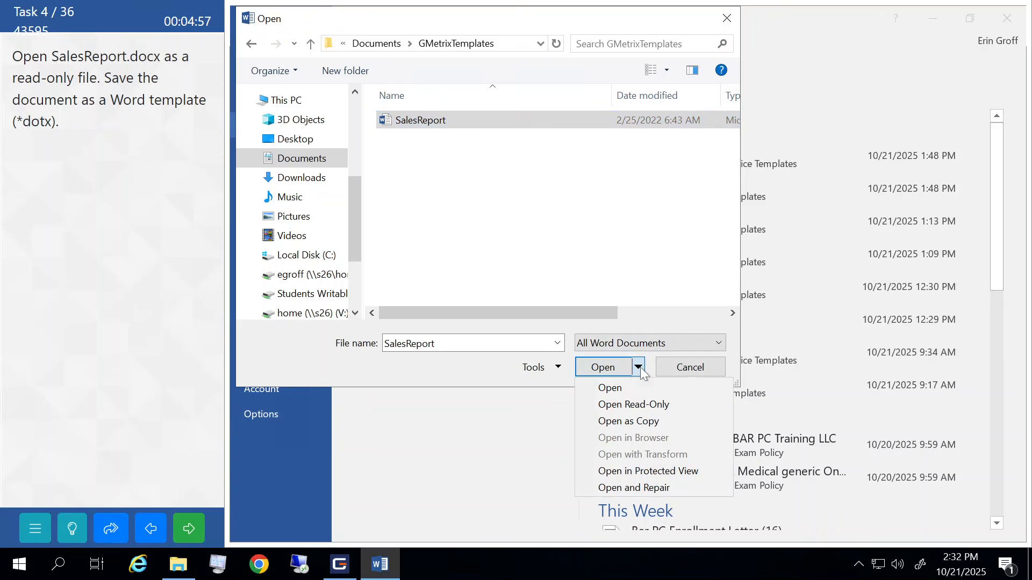
left_click(635, 403)
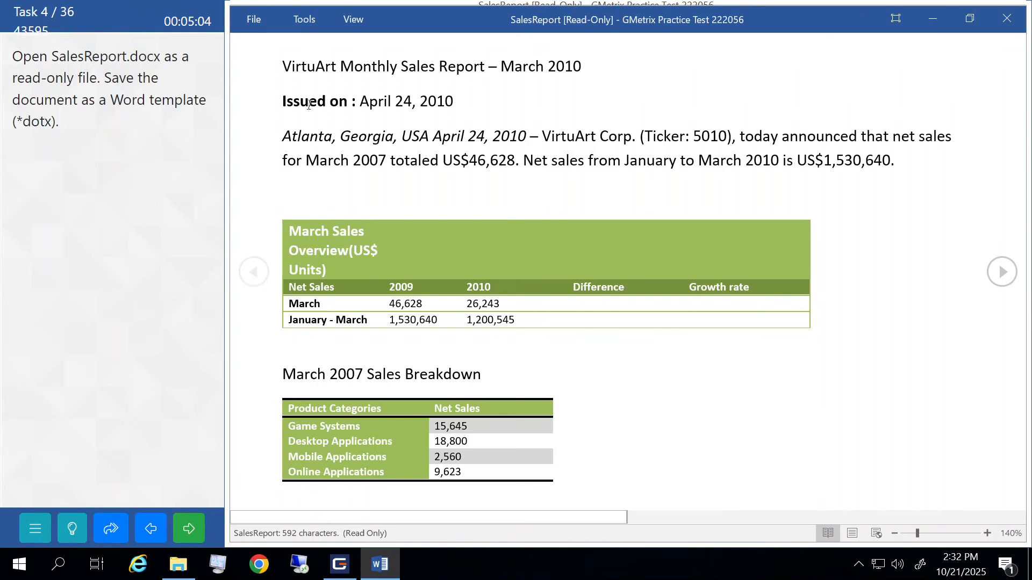
left_click(255, 21)
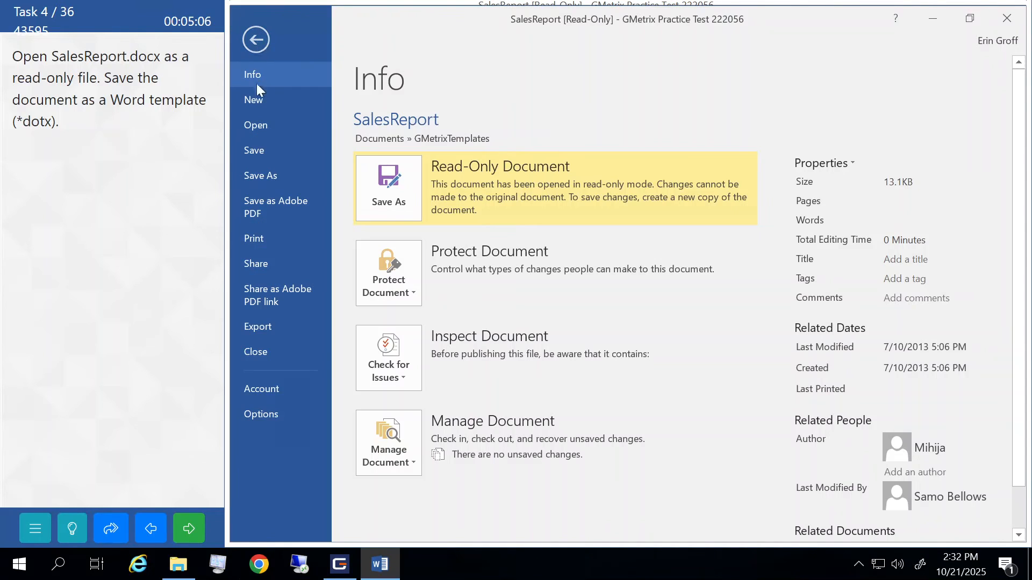
- Save SalesReport as a Word Template, replacing the existing copy, and submit the task
left_click(266, 186)
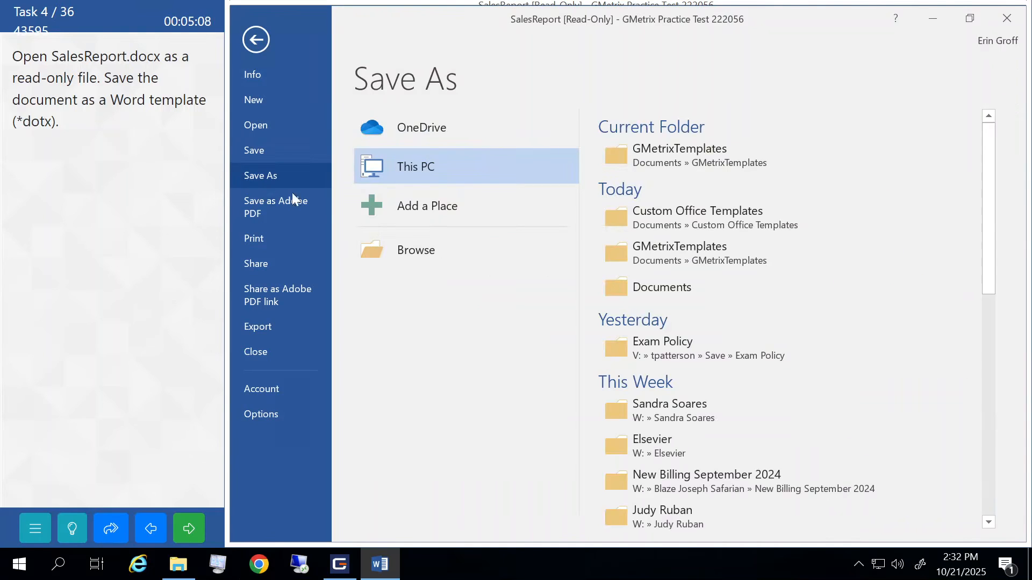
left_click(391, 252)
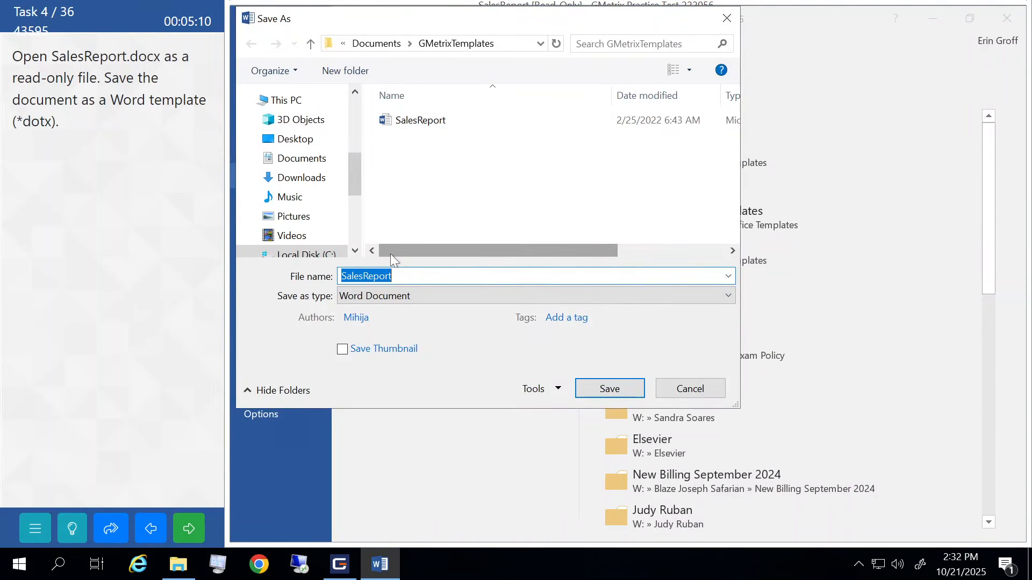
left_click(404, 293)
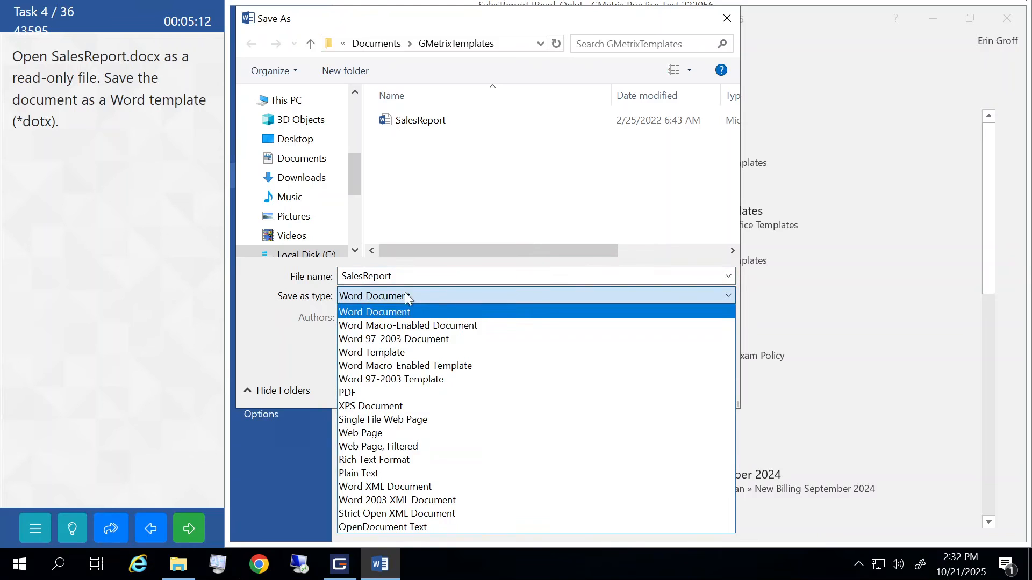
left_click(371, 352)
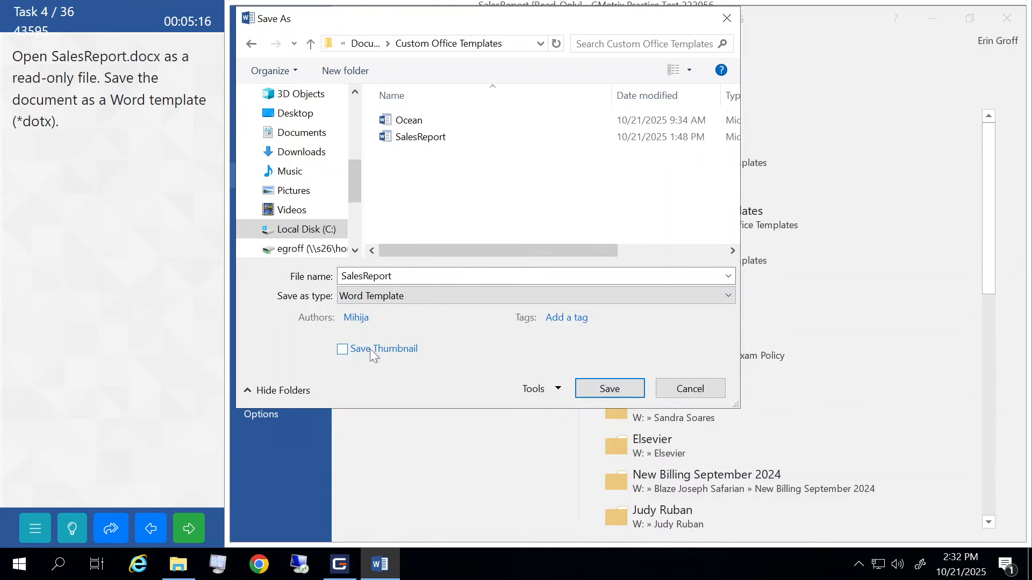
left_click(605, 390)
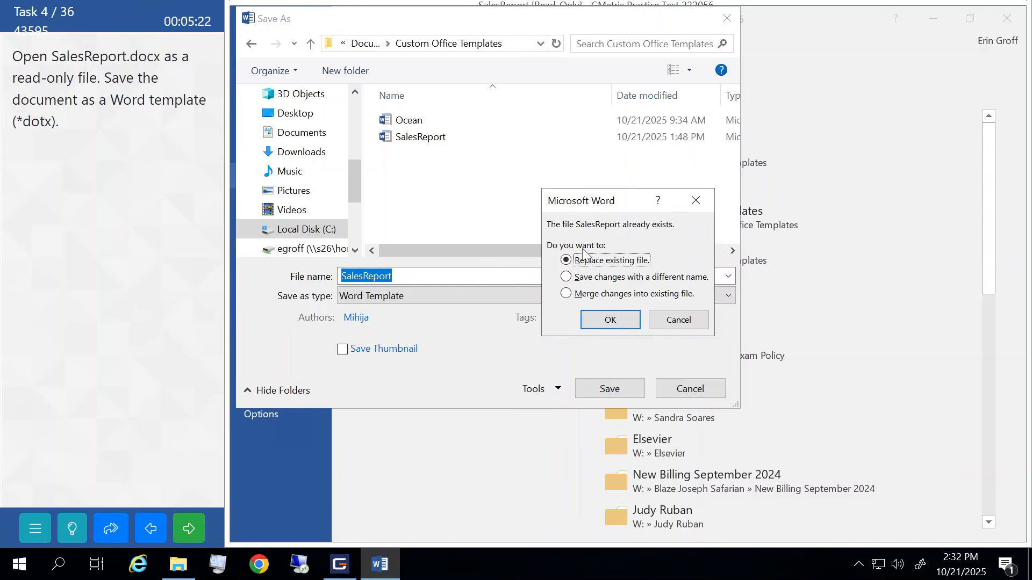
left_click(610, 321)
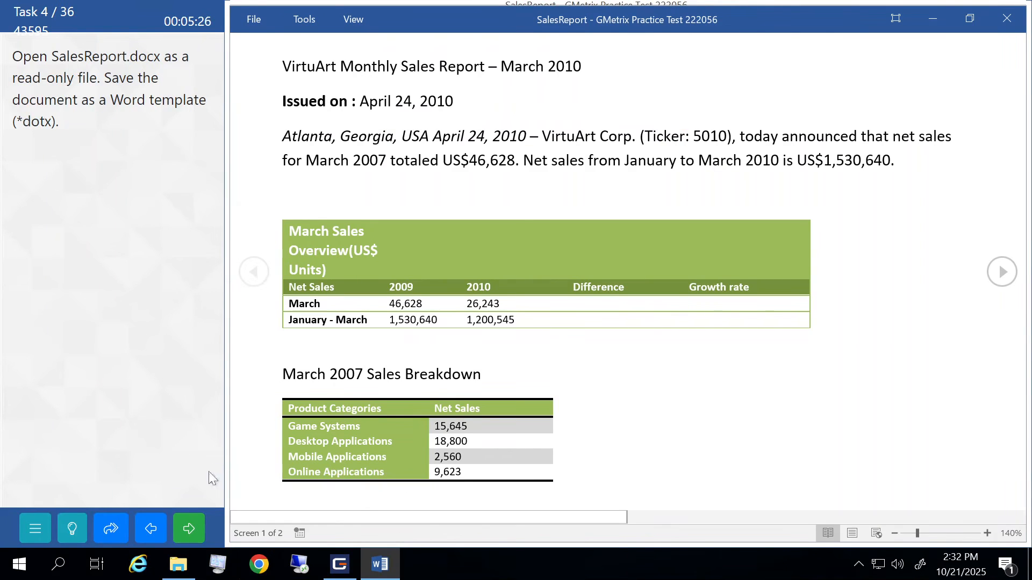
left_click(190, 523)
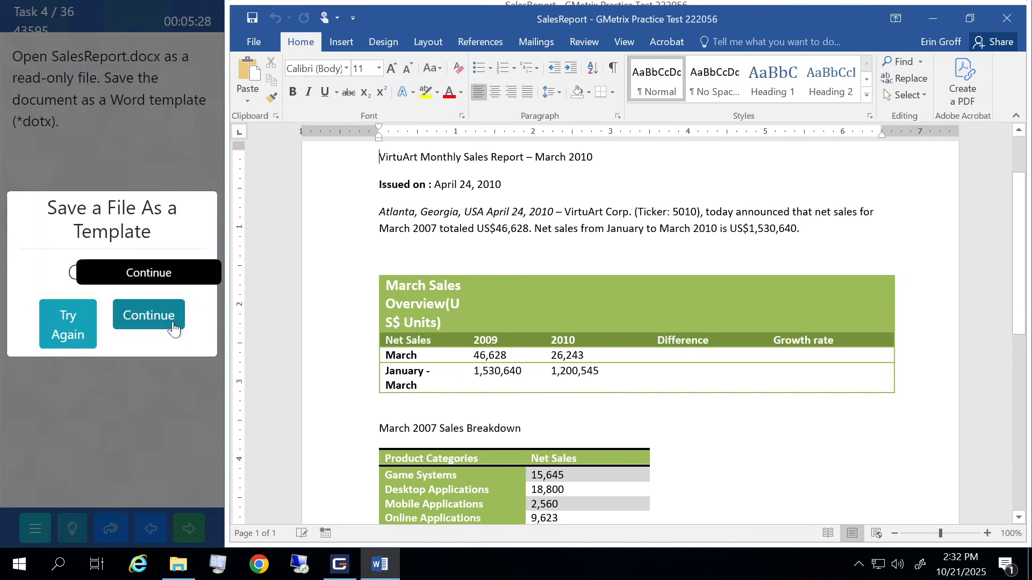
left_click(172, 322)
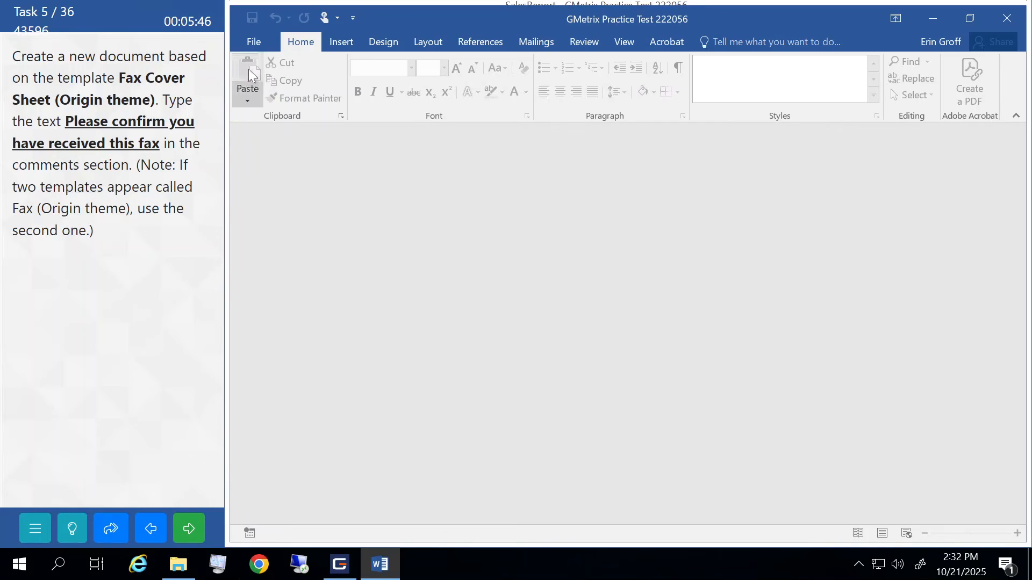
- Search online templates for 'fax cover sheet (origin theme)' and preview the Fax cover sheet result
left_click(256, 40)
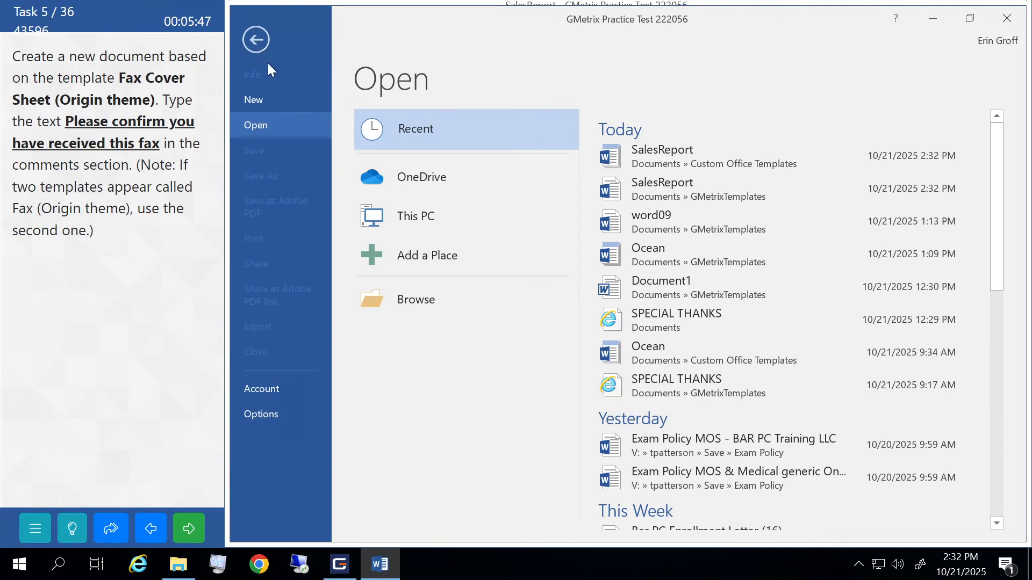
left_click(276, 98)
left_click(462, 130)
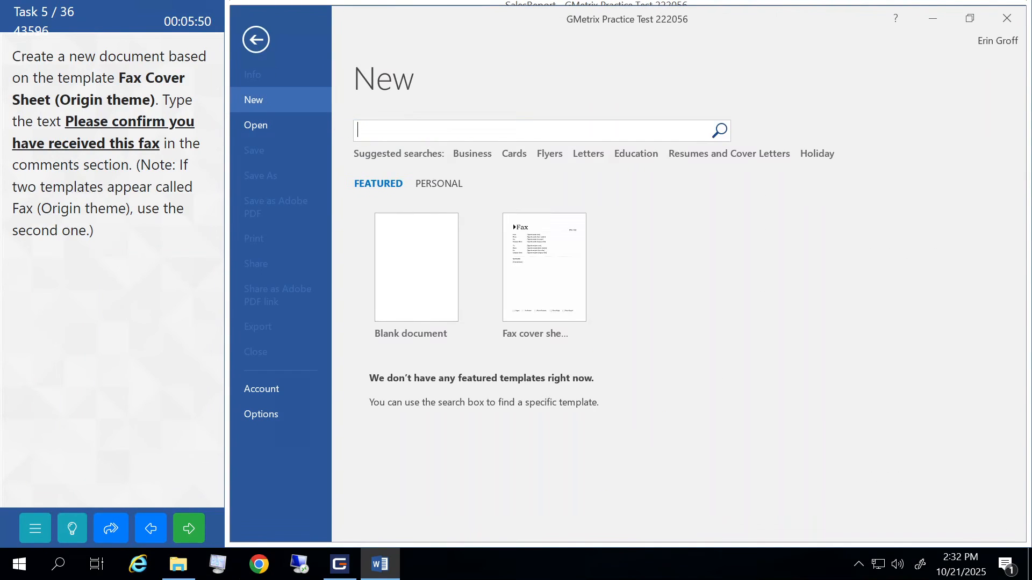
type("fax cover sheet (origin theme)")
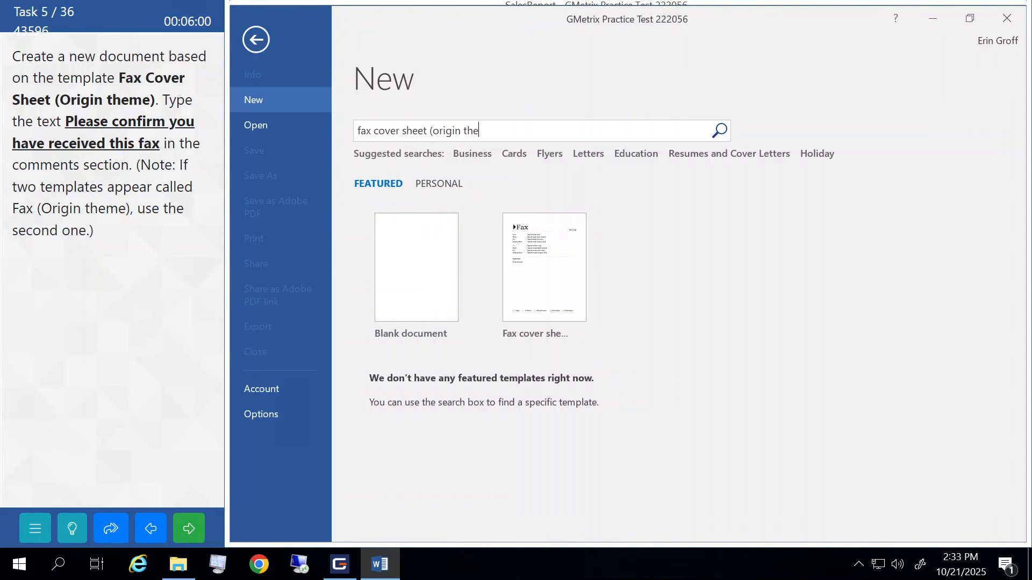
key("Return")
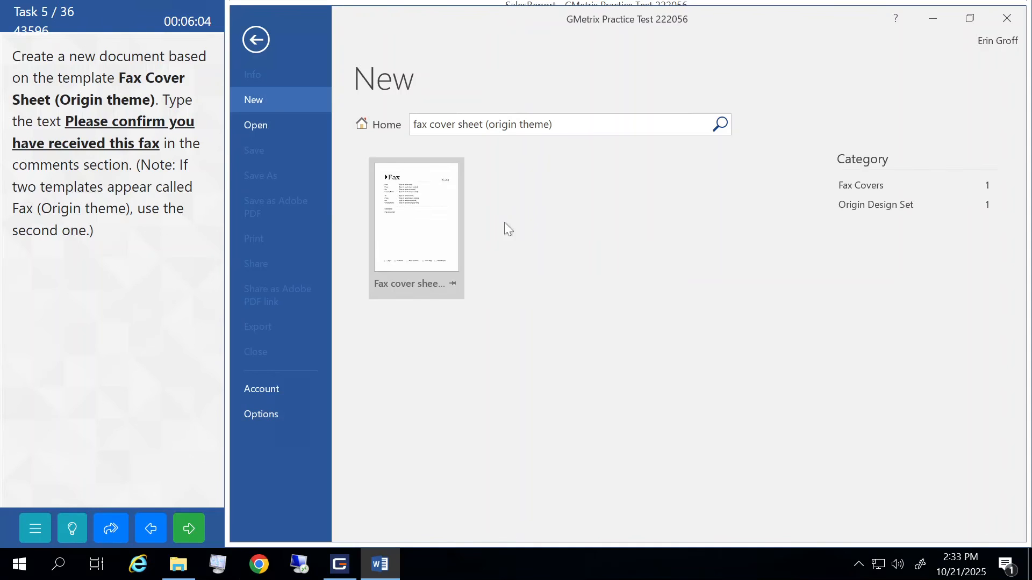
left_click(421, 238)
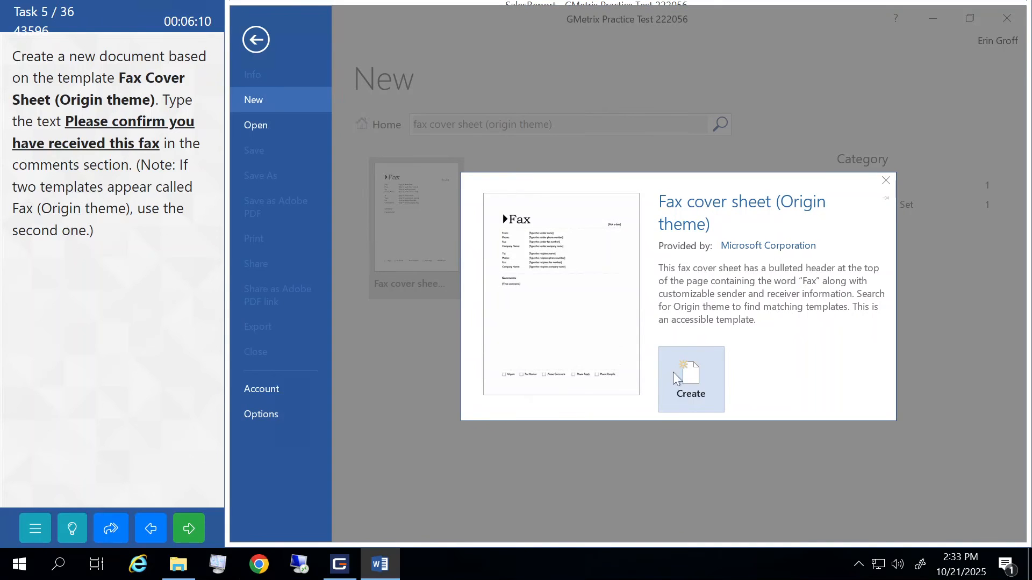
- Create the fax document, enter 'Please confirm you have received this fax' as the comment, and submit
left_click(691, 379)
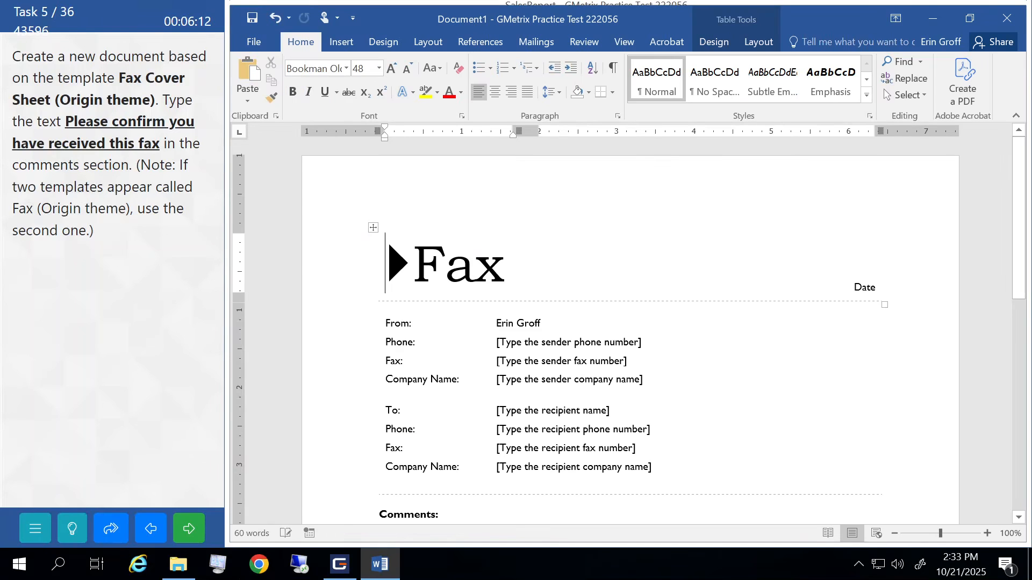
scroll(687, 373, "down", 3)
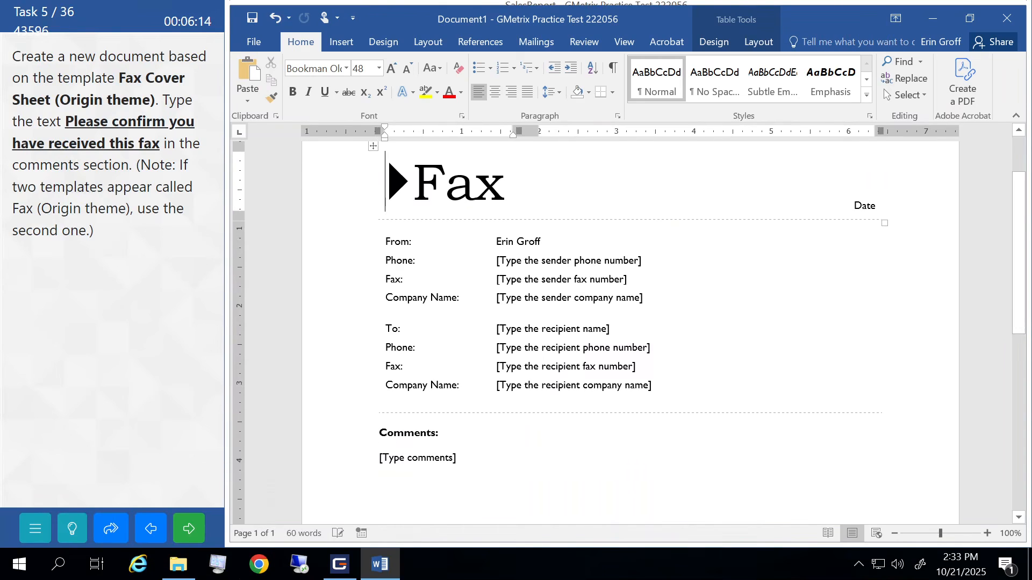
scroll(629, 322, "down", 1)
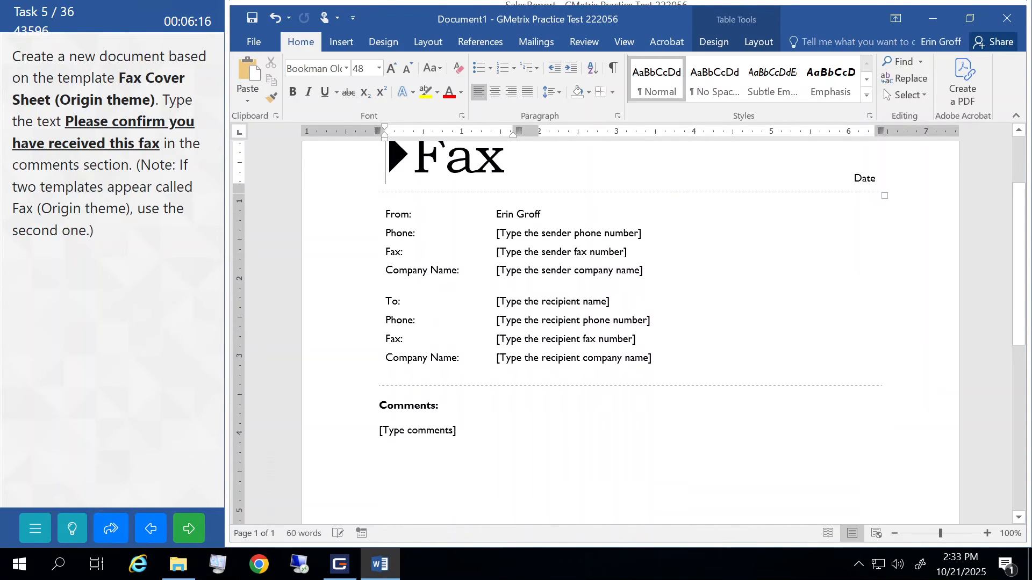
left_click(394, 431)
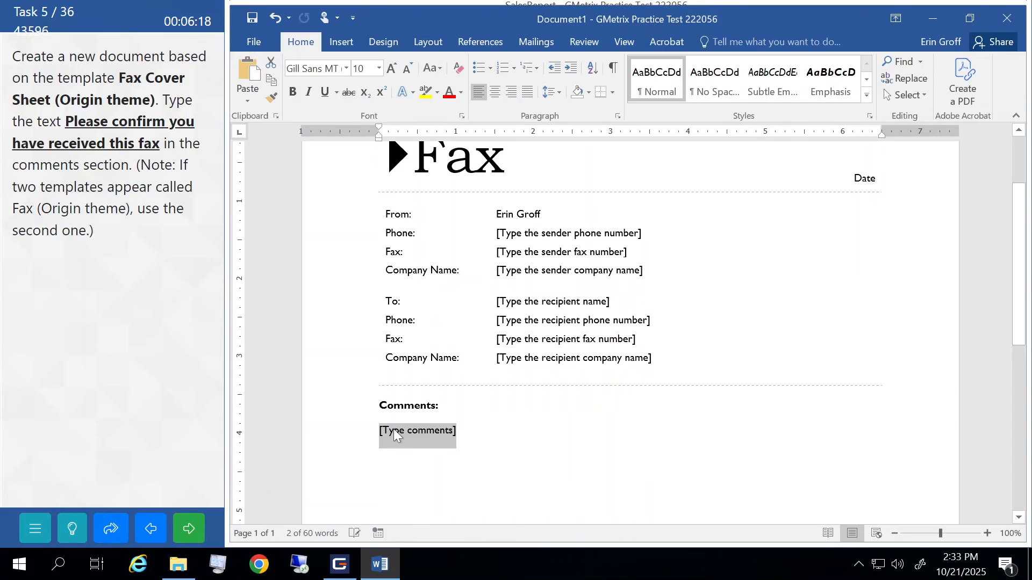
type("Please confir")
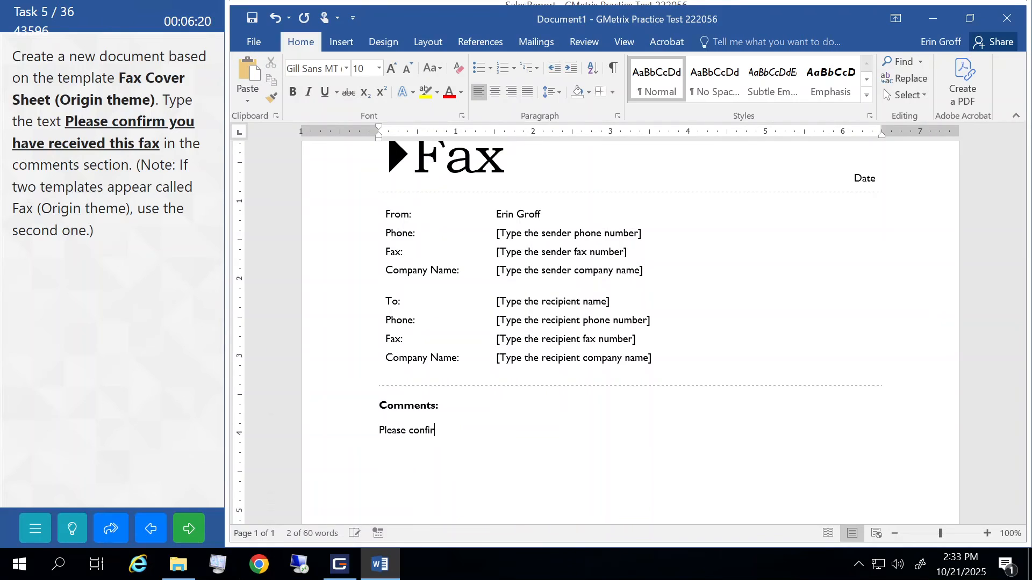
type("m you have")
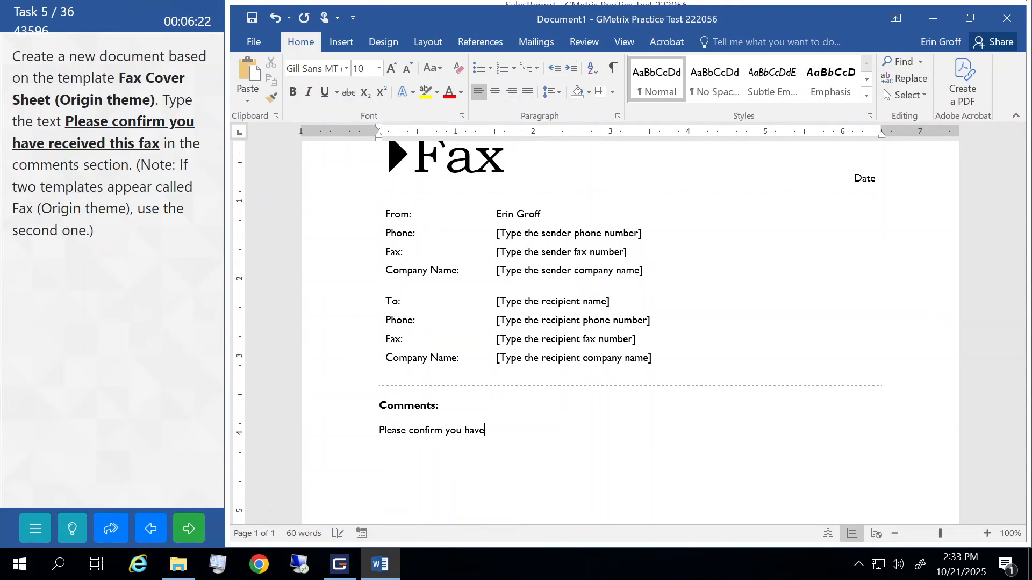
type(" received this fax")
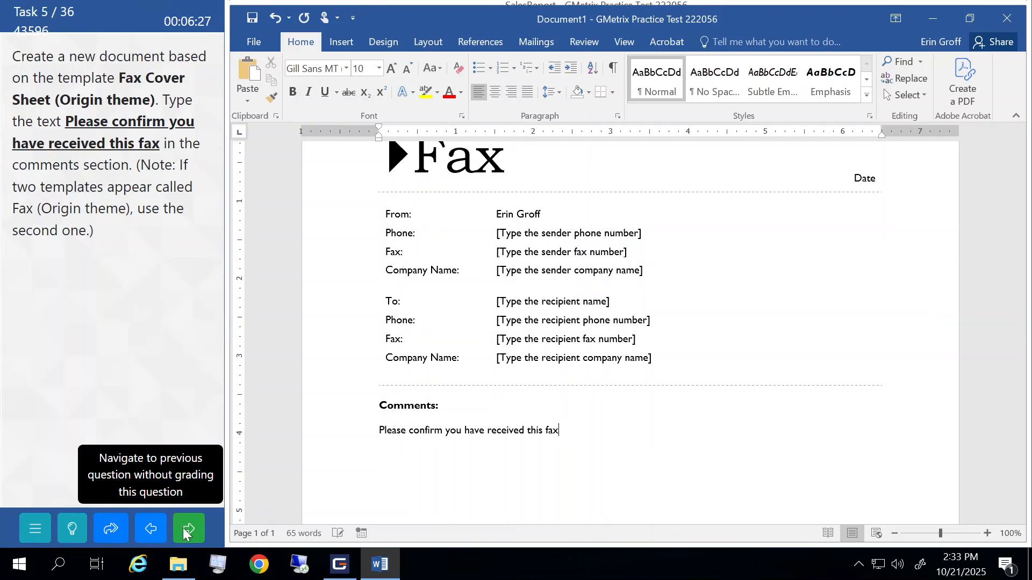
left_click(184, 531)
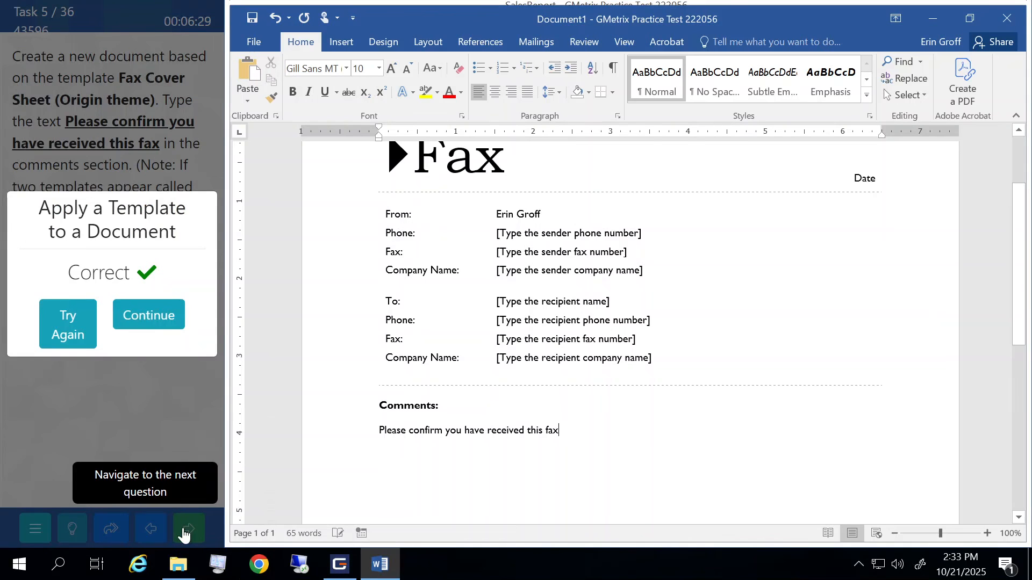
left_click(159, 321)
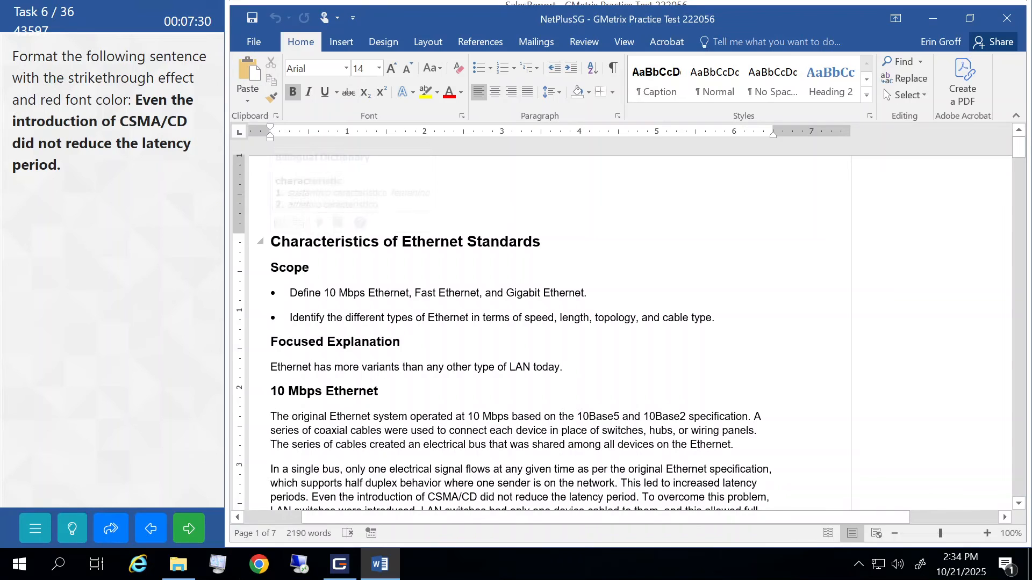
- Apply red strikethrough to the CSMA/CD latency sentence and submit the task
scroll(538, 323, "down", 1)
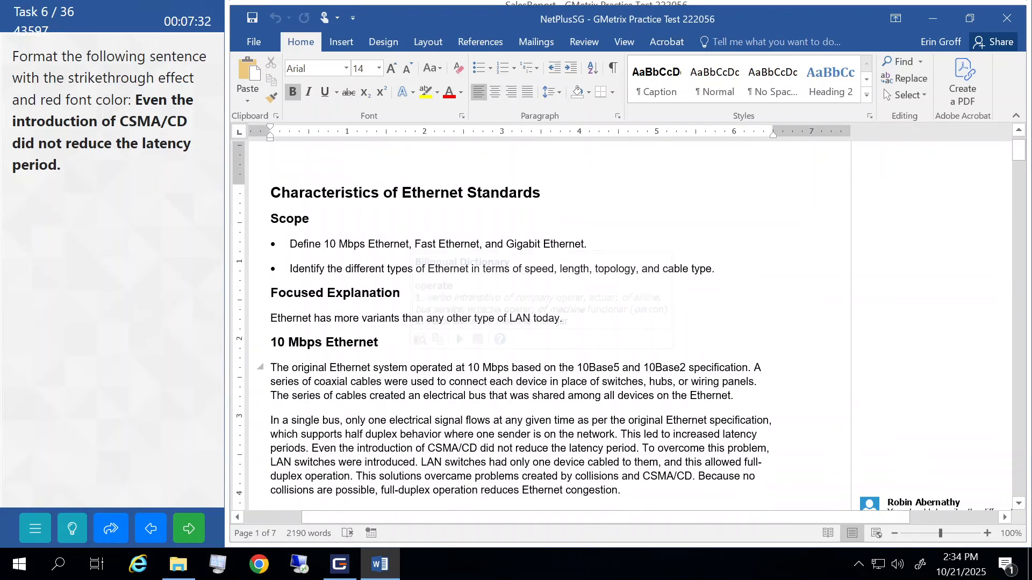
left_click_drag(312, 448, 642, 448)
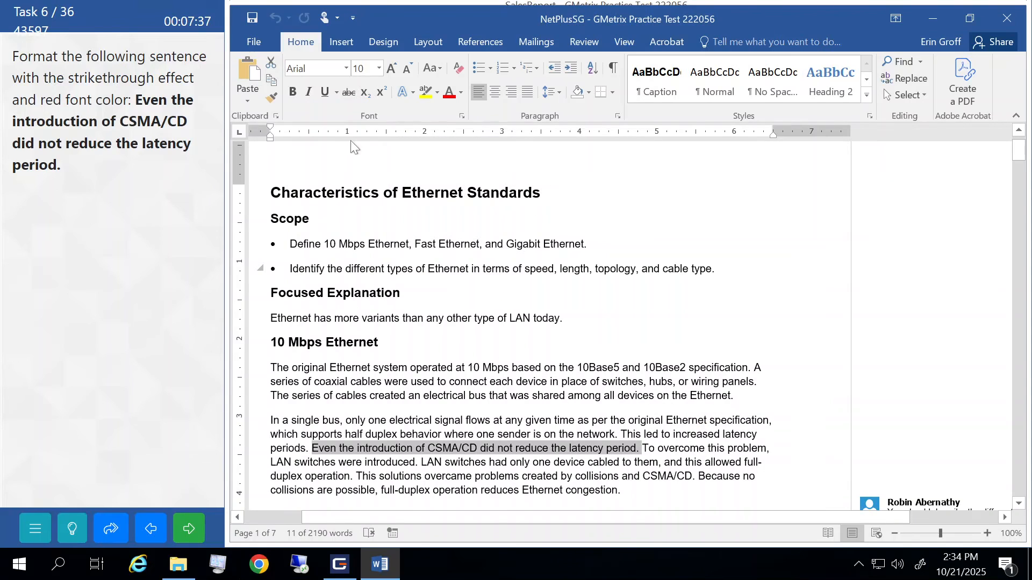
left_click(349, 93)
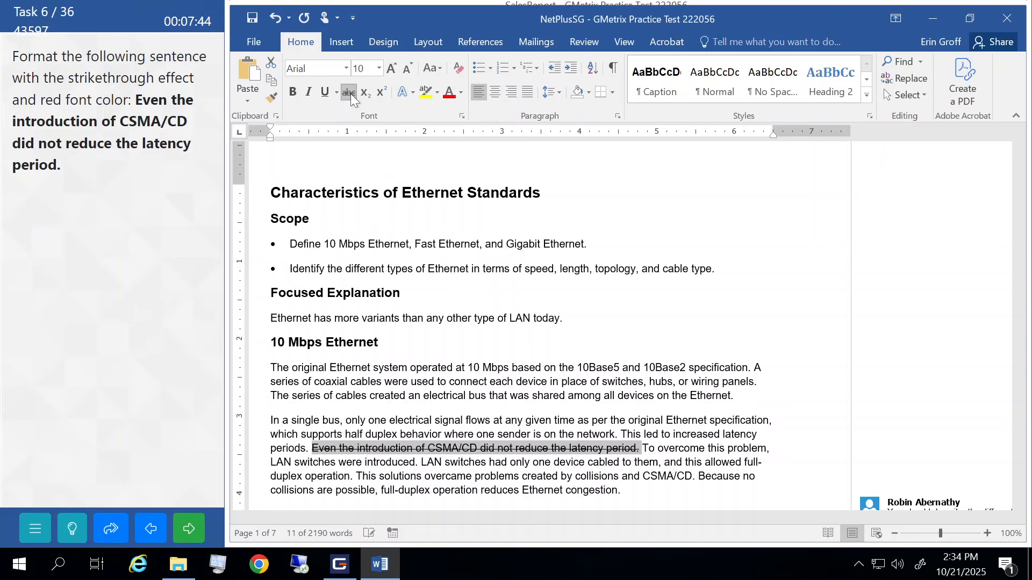
left_click(461, 94)
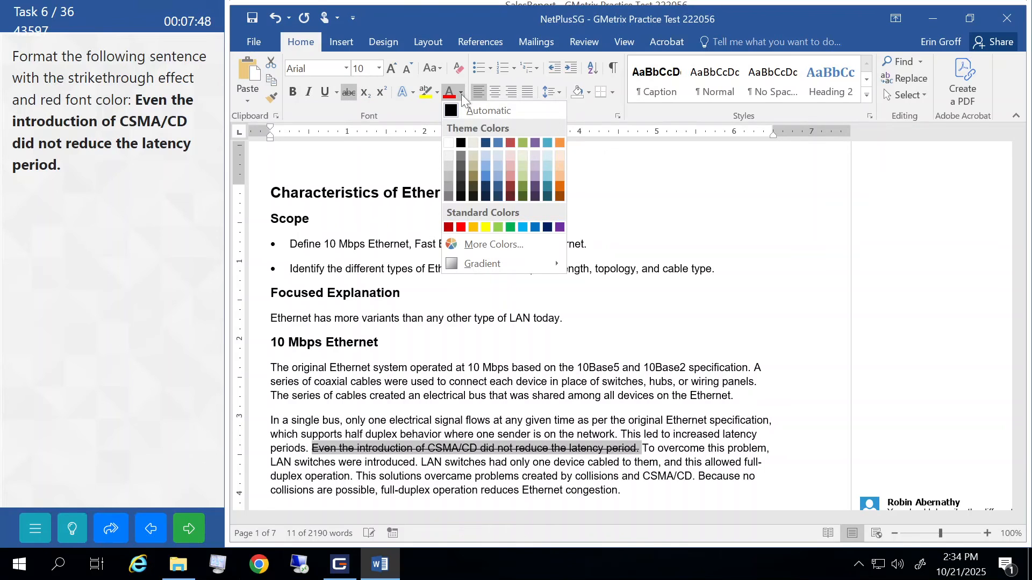
left_click(461, 228)
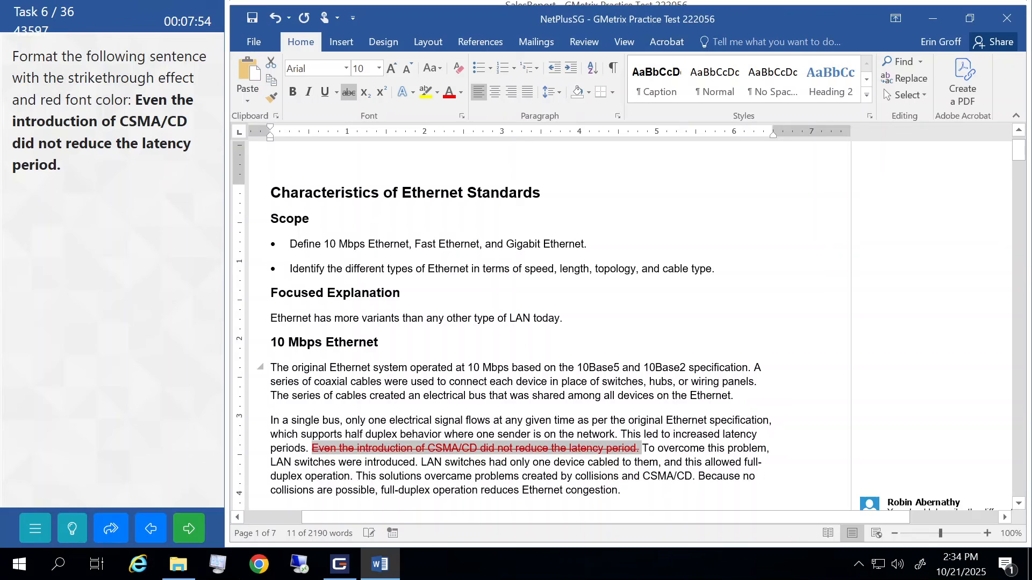
left_click(428, 381)
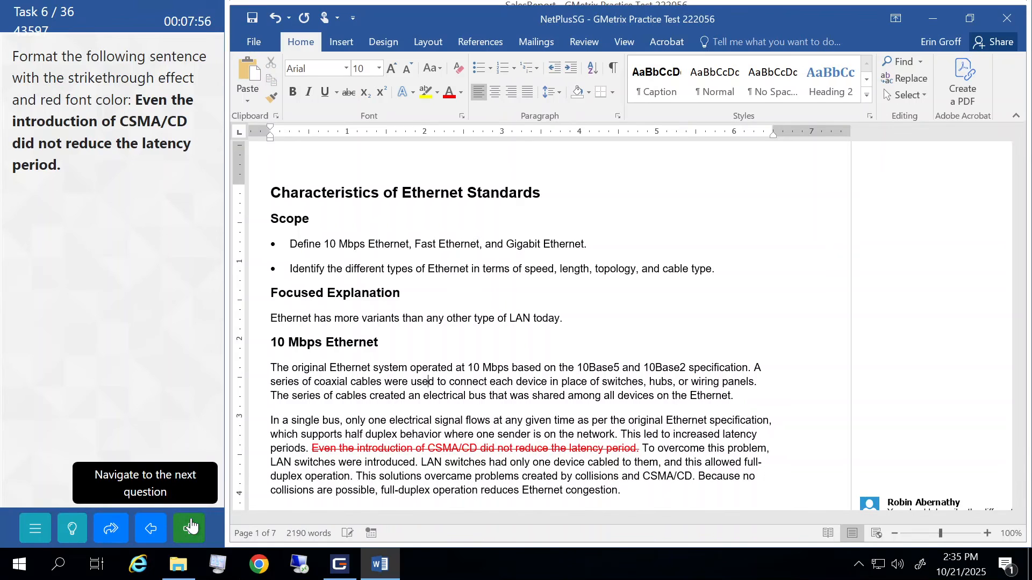
left_click(191, 527)
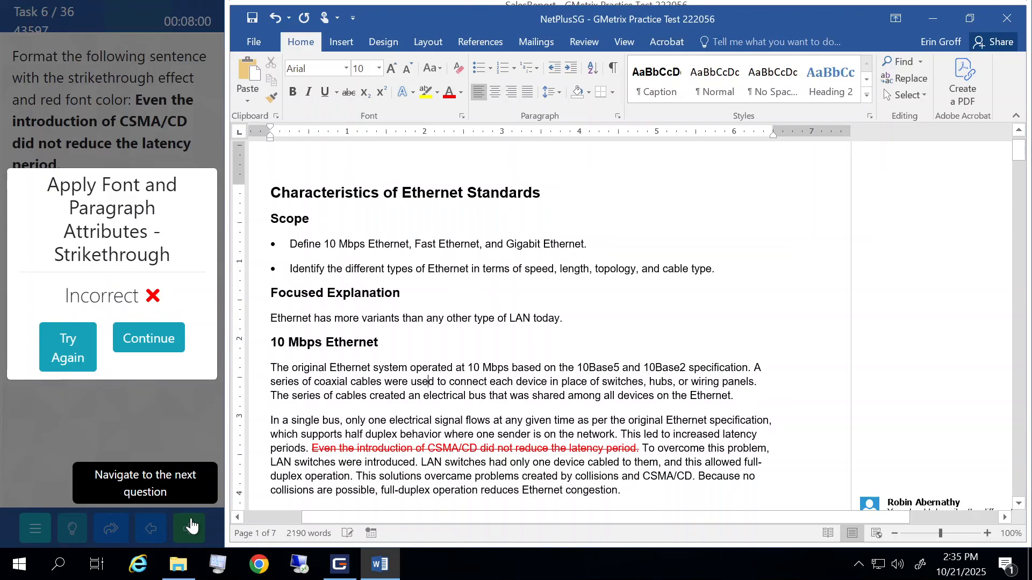
left_click(156, 342)
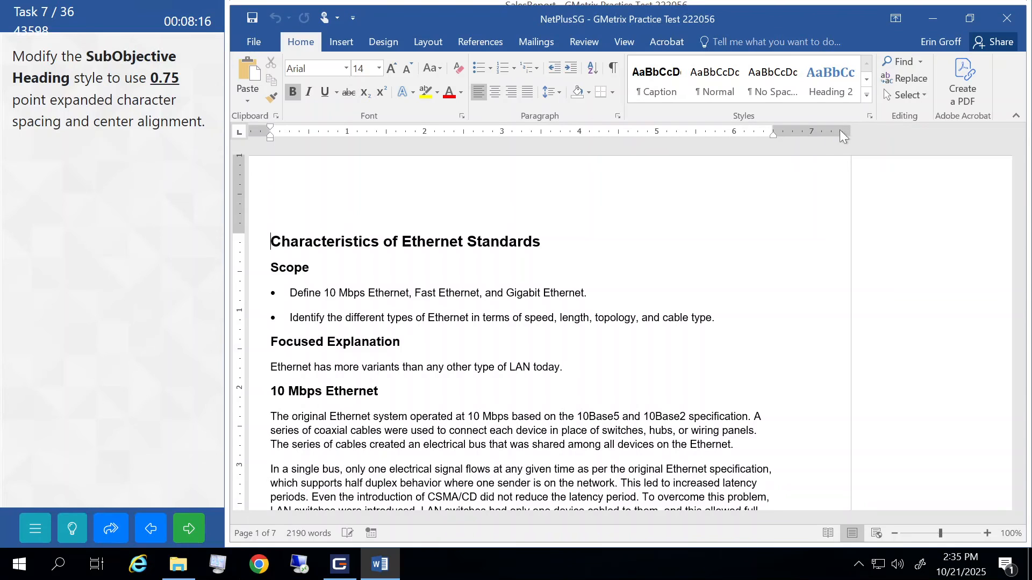
- Modify the SubObjective Heading style to centred alignment and bring up its Font settings
left_click(869, 117)
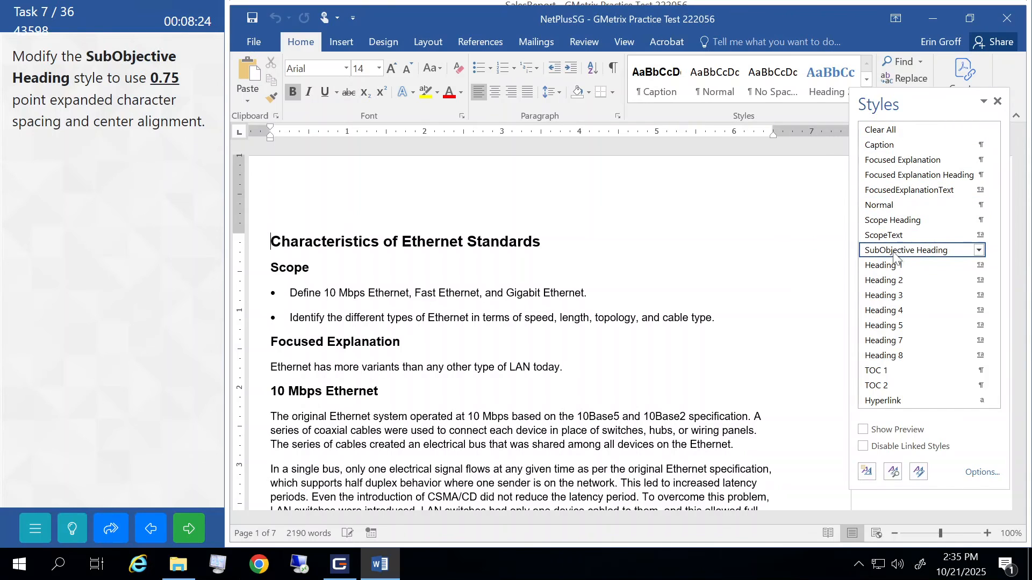
mouse_move(895, 257)
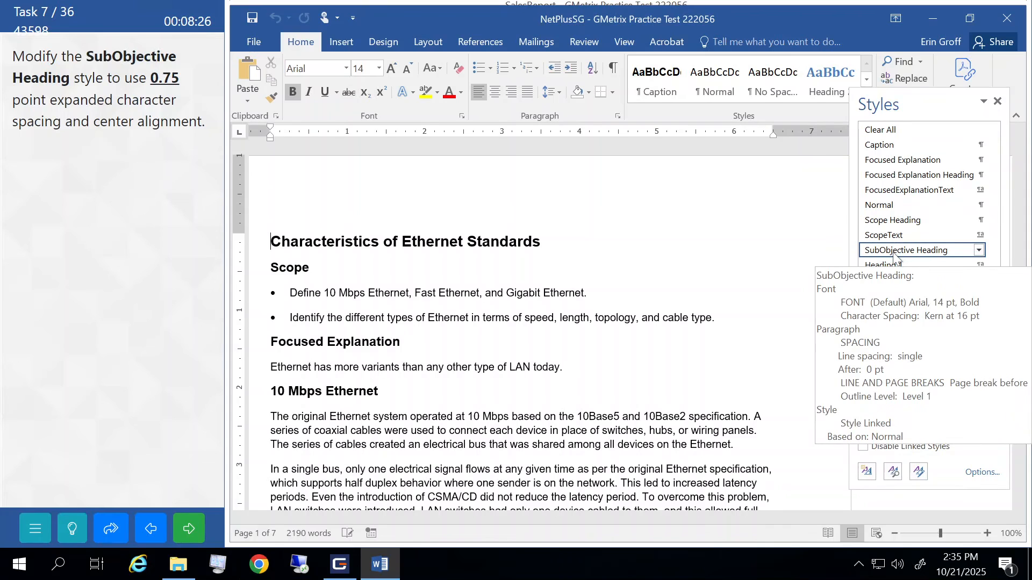
right_click(895, 257)
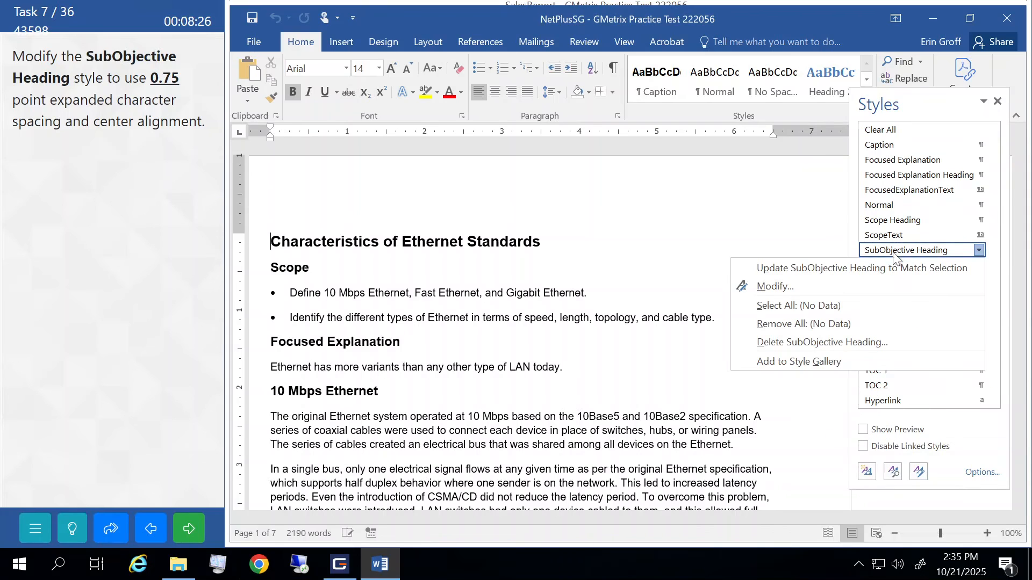
left_click(772, 287)
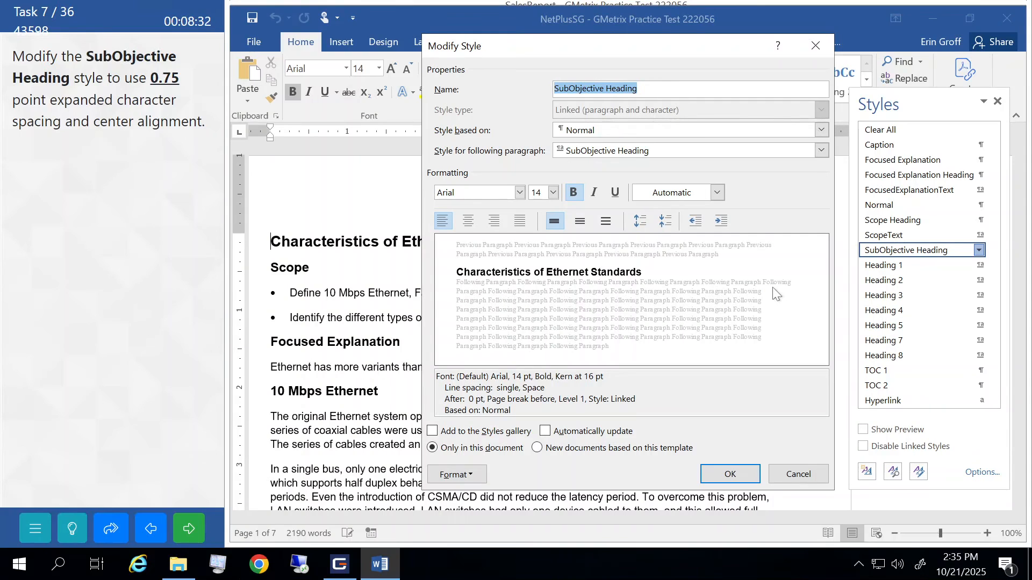
left_click(468, 221)
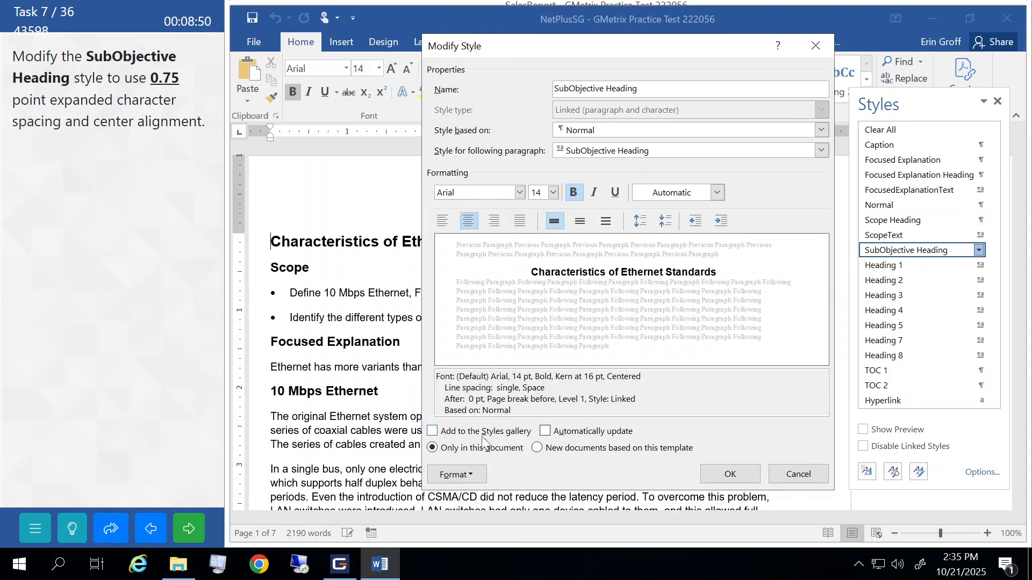
left_click(478, 476)
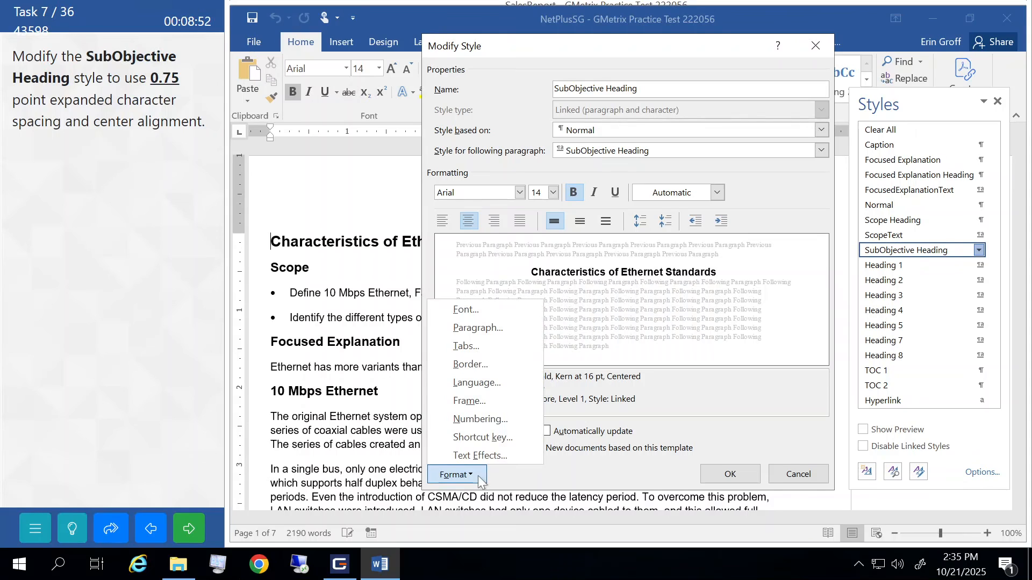
left_click(478, 308)
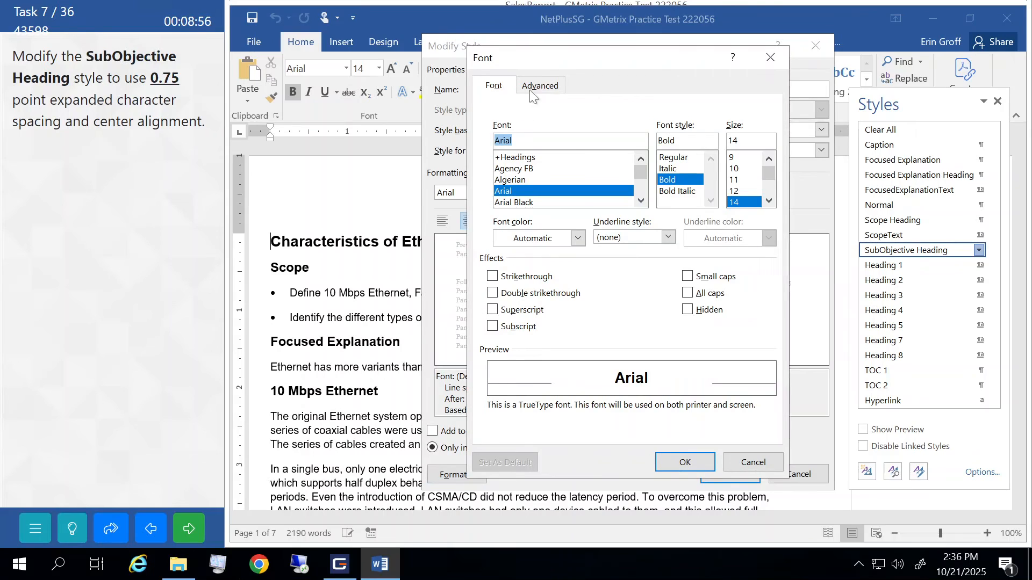
- Set the style's character spacing to Expanded by 0.75 pt
left_click(547, 88)
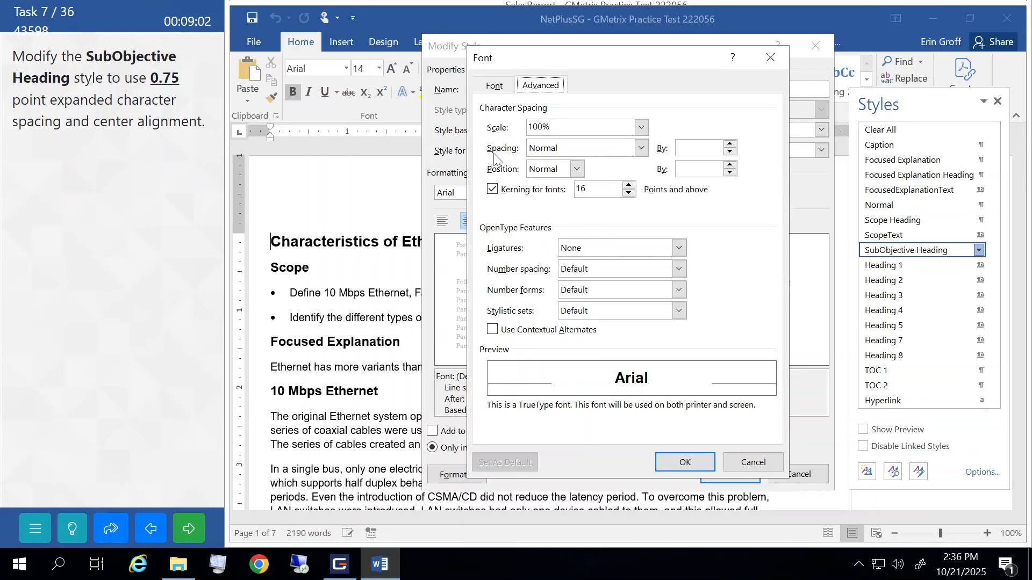
left_click(645, 150)
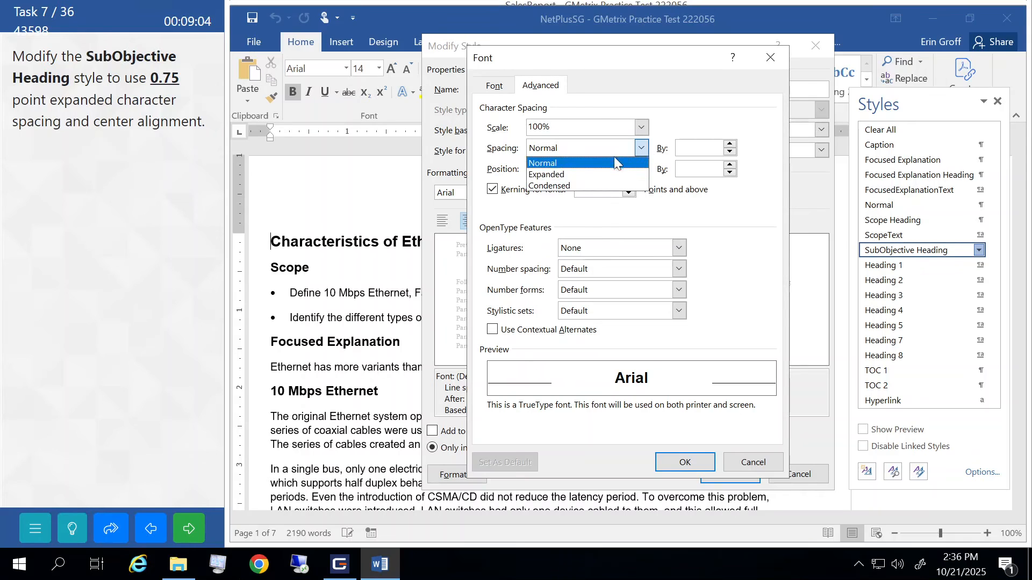
left_click(570, 175)
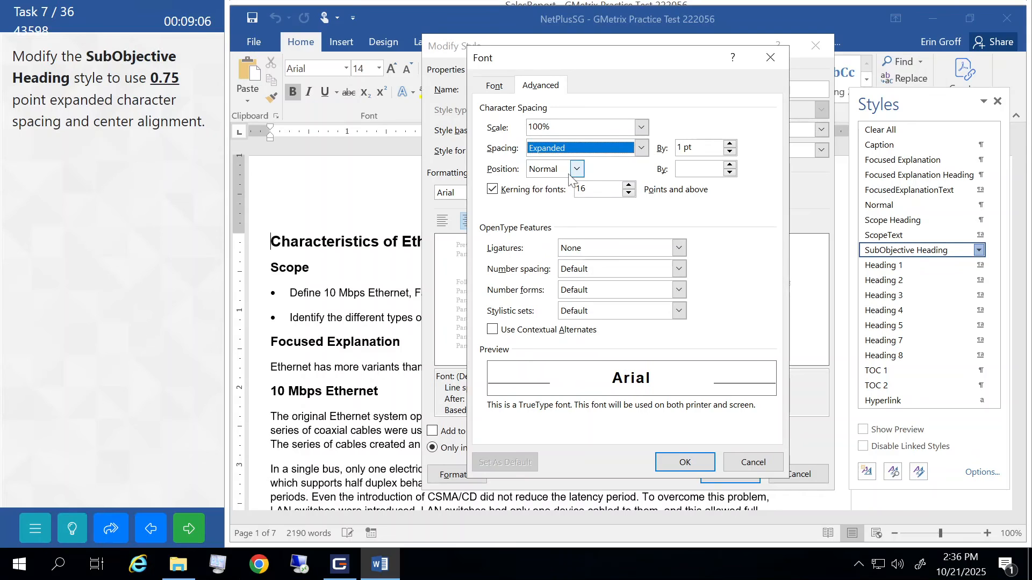
left_click(683, 148)
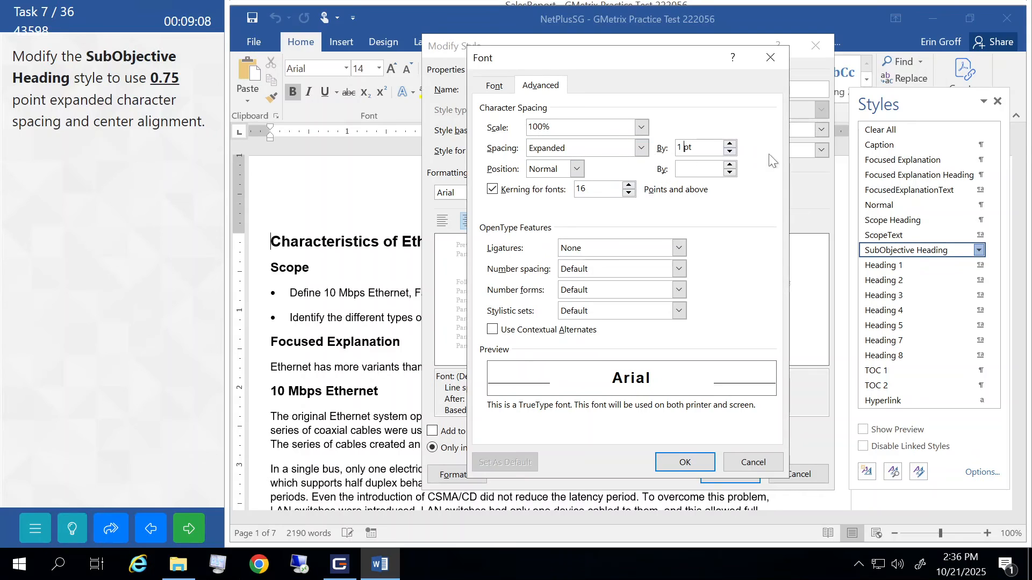
key("BackSpace")
type("0.75")
left_click(681, 460)
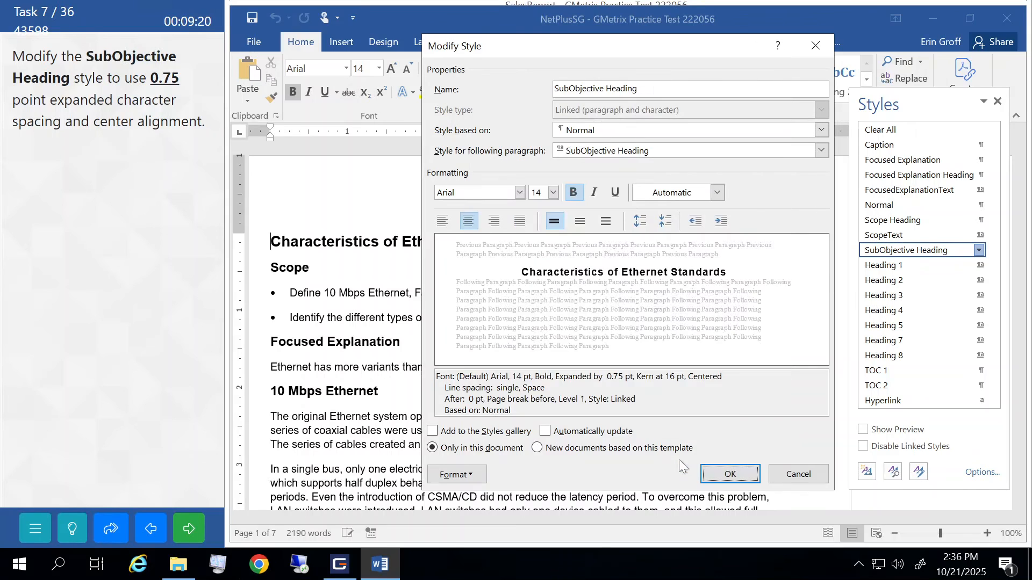
- Save the modified SubObjective Heading style, close the Styles pane, and submit the task
left_click(715, 475)
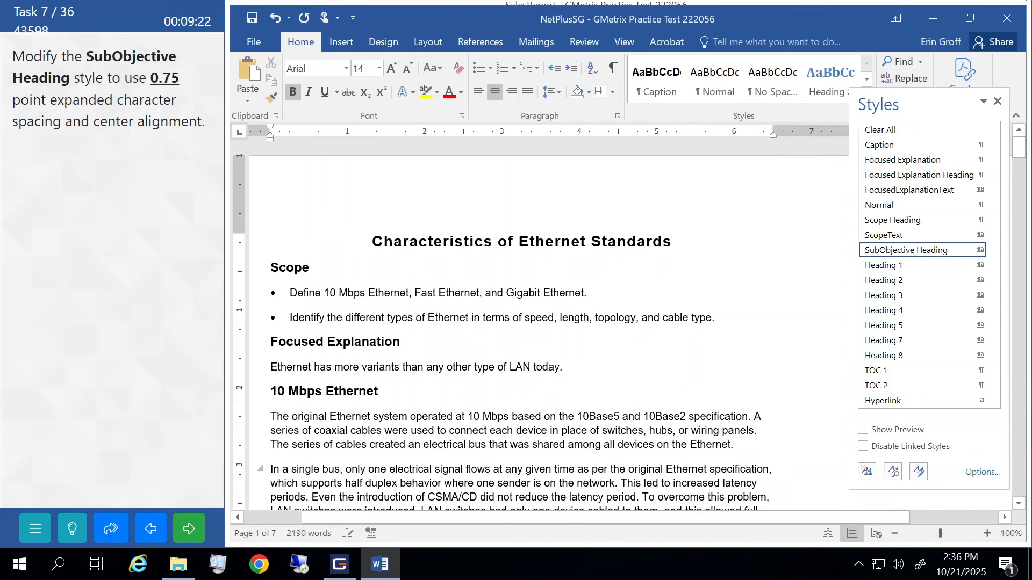
left_click(998, 102)
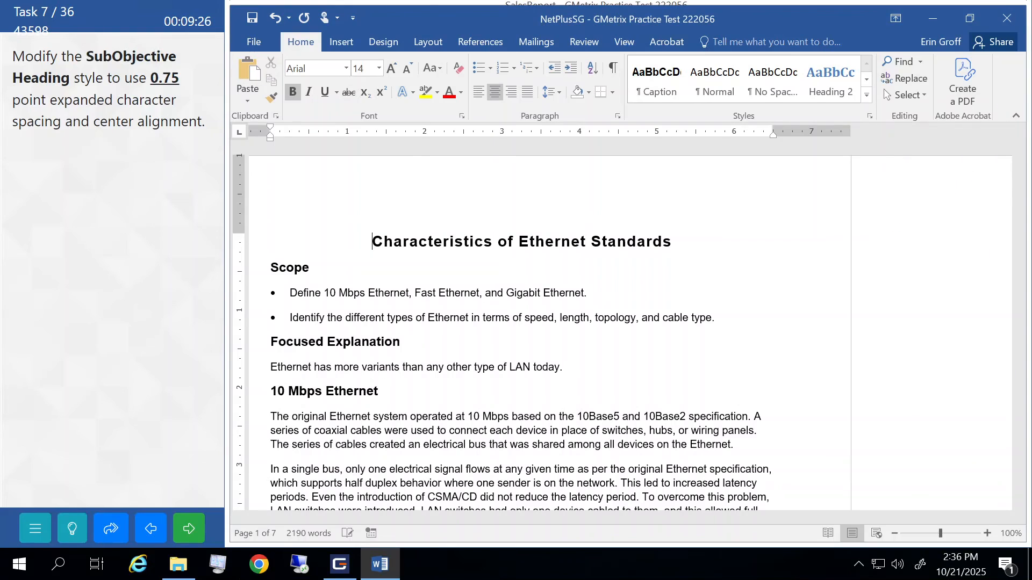
left_click(189, 528)
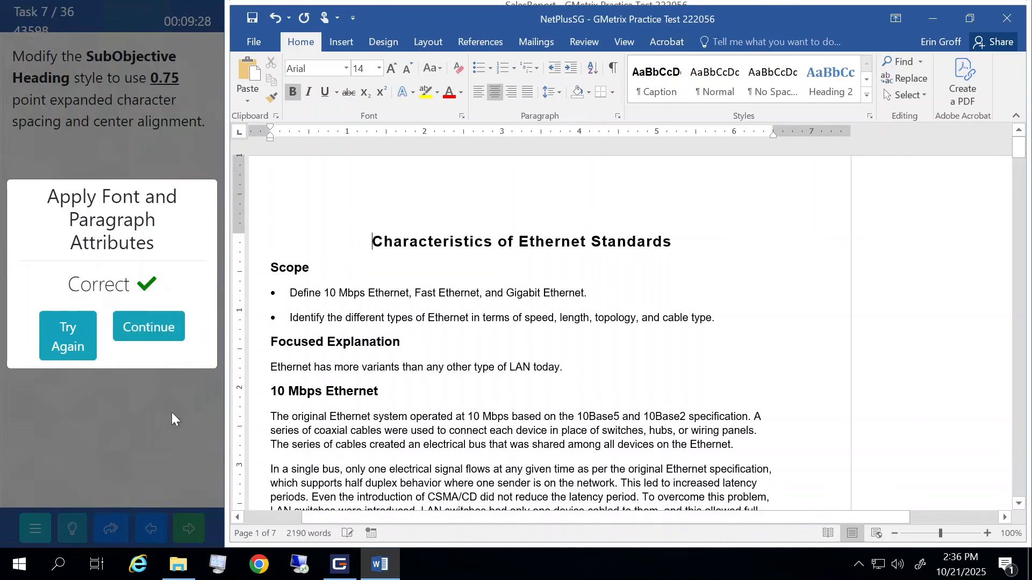
- Continue to task 8's Ethernet document and bring up Find and Replace
left_click(166, 334)
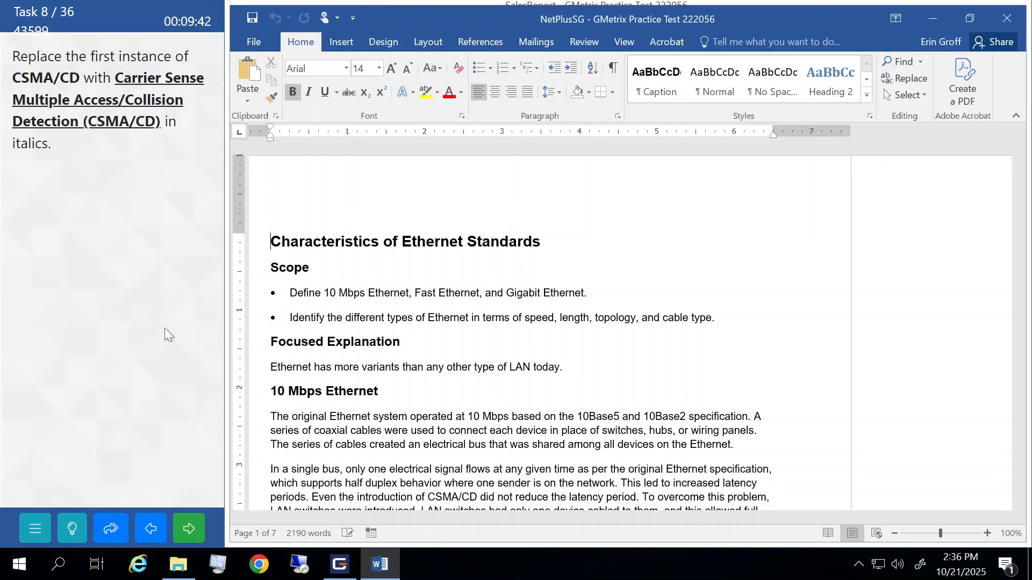
left_click(913, 78)
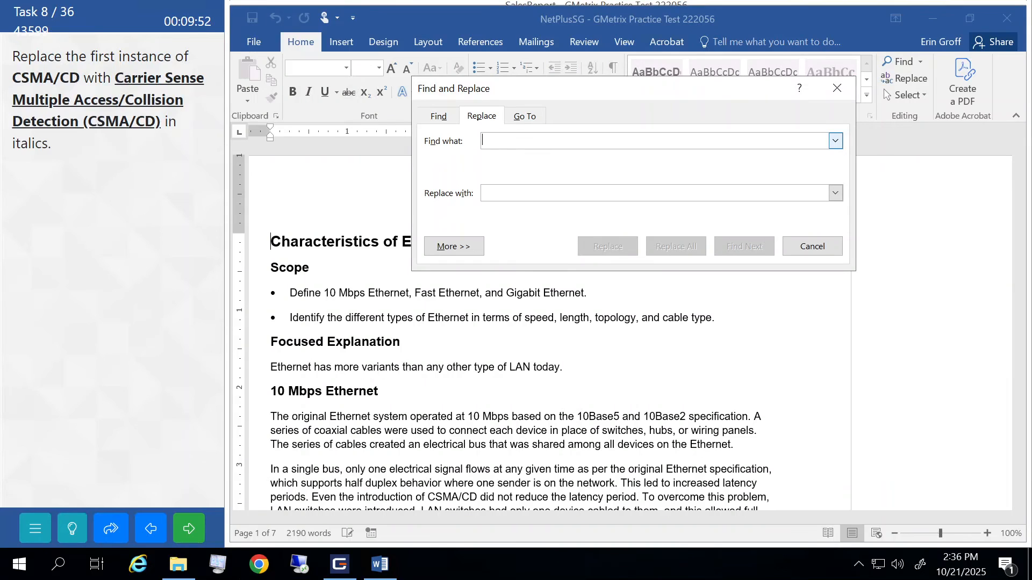
- Search for CSMA/CD, replacing it with 'Carrier Sense Multiple Access/Collision Detection (CSMA/CD)' in italic
type("CSMA/CD")
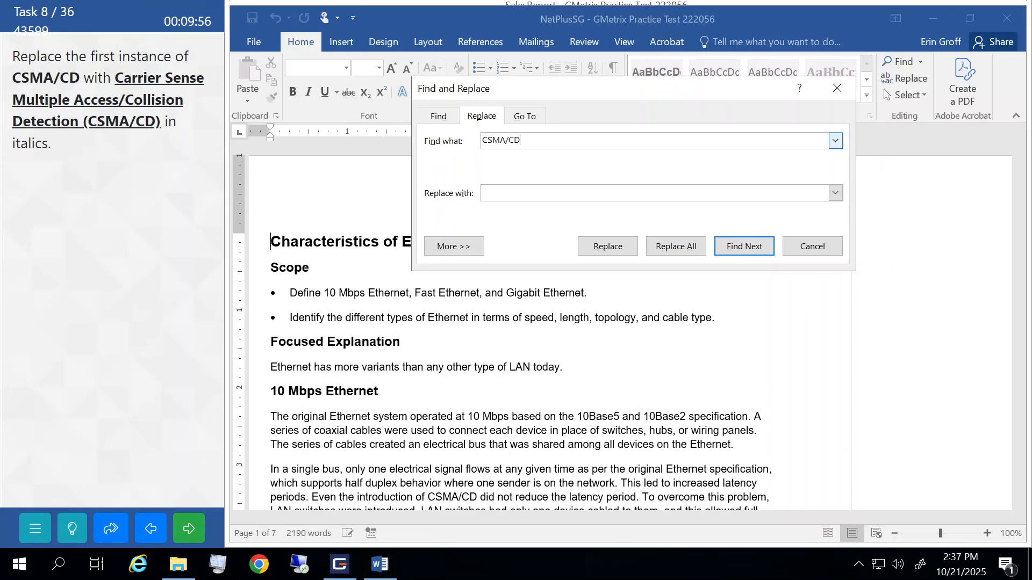
type("Carrier Sense Multip")
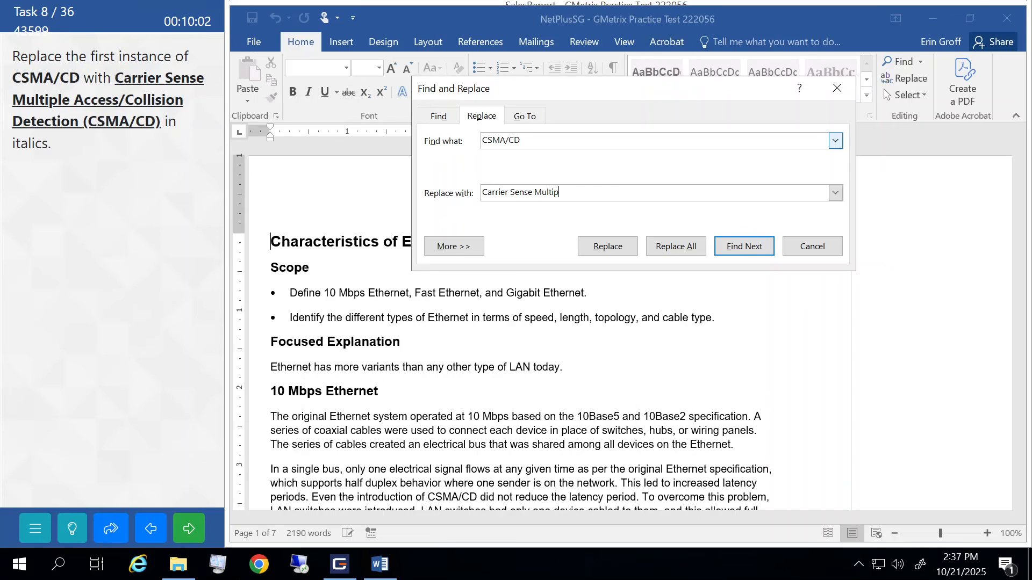
type("le Access/Collision Detection (")
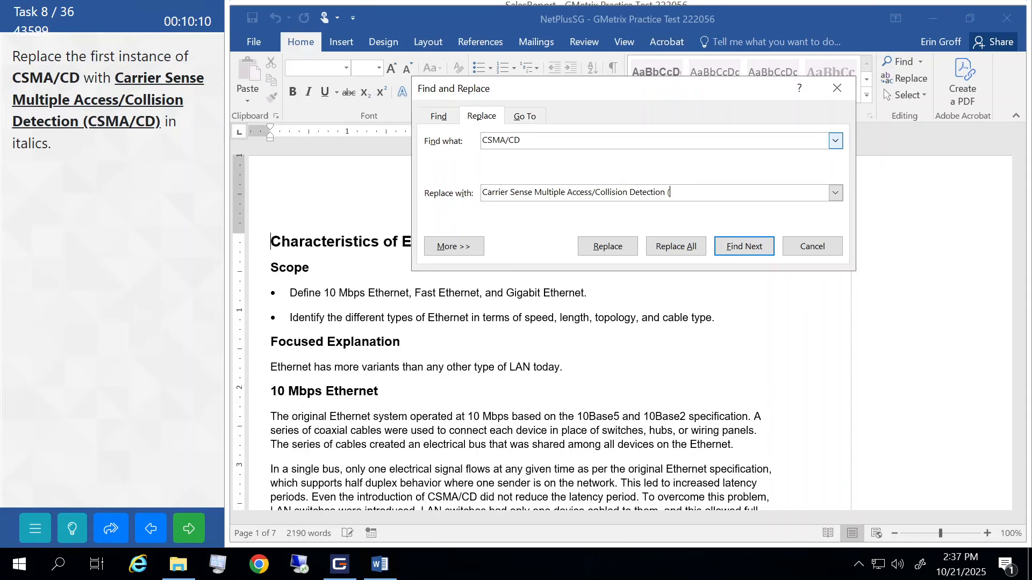
type("CSMA/CD)")
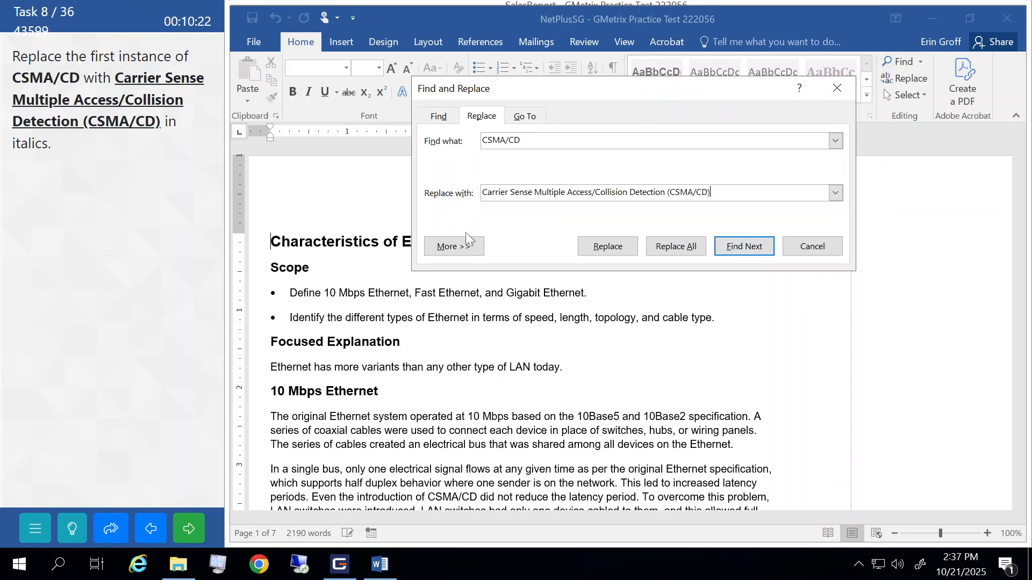
left_click(466, 251)
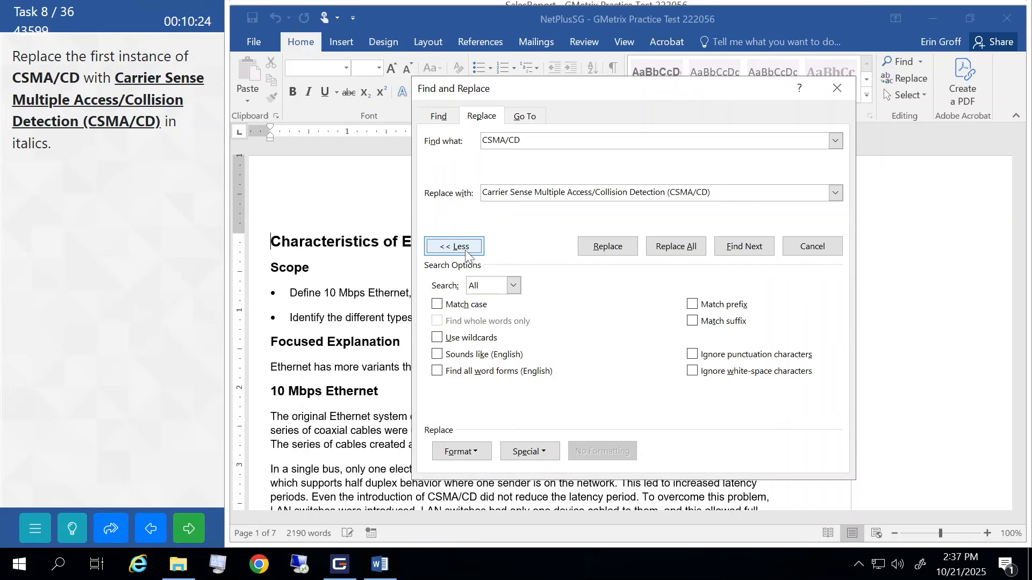
left_click(465, 453)
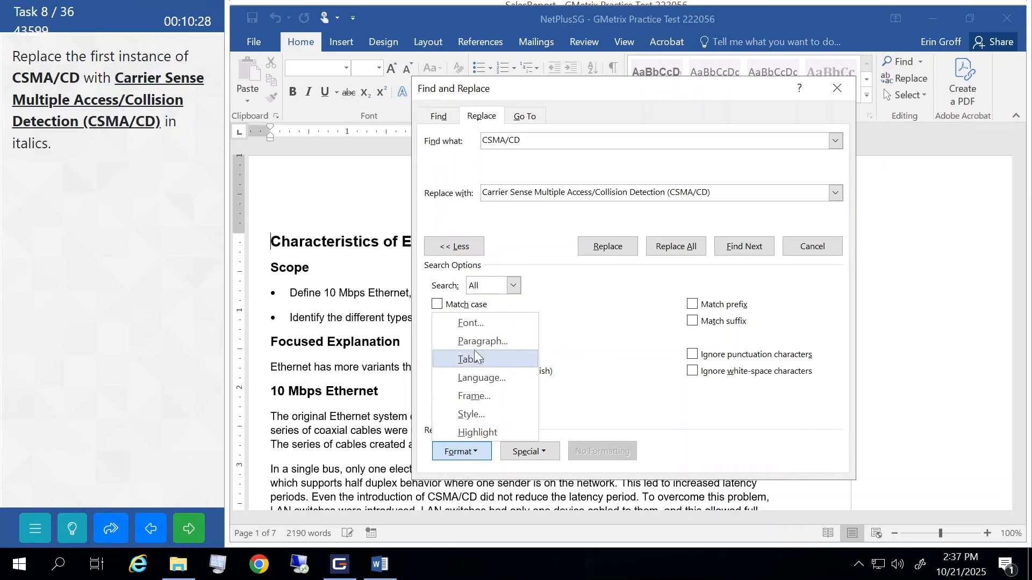
left_click(475, 322)
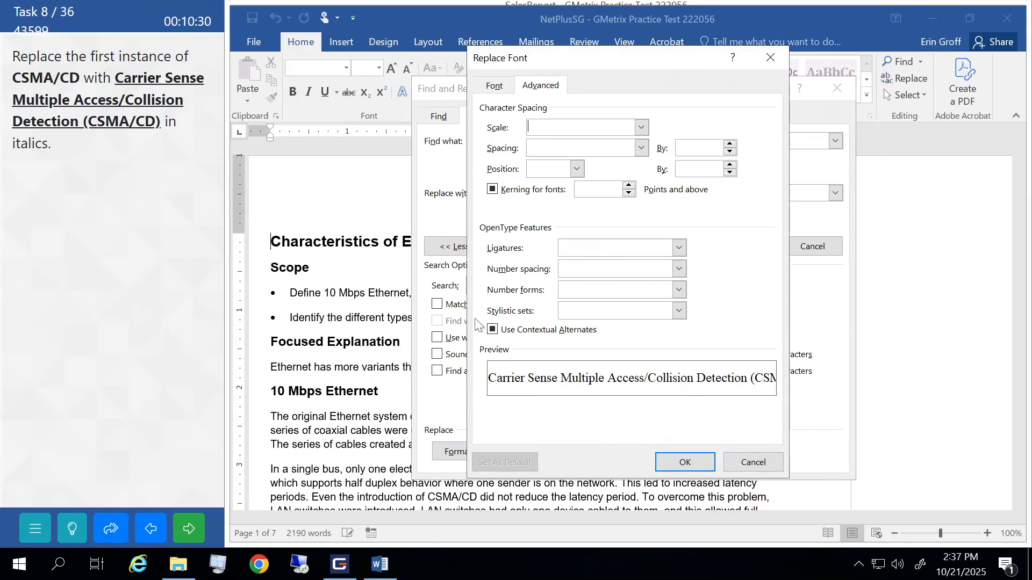
left_click(492, 87)
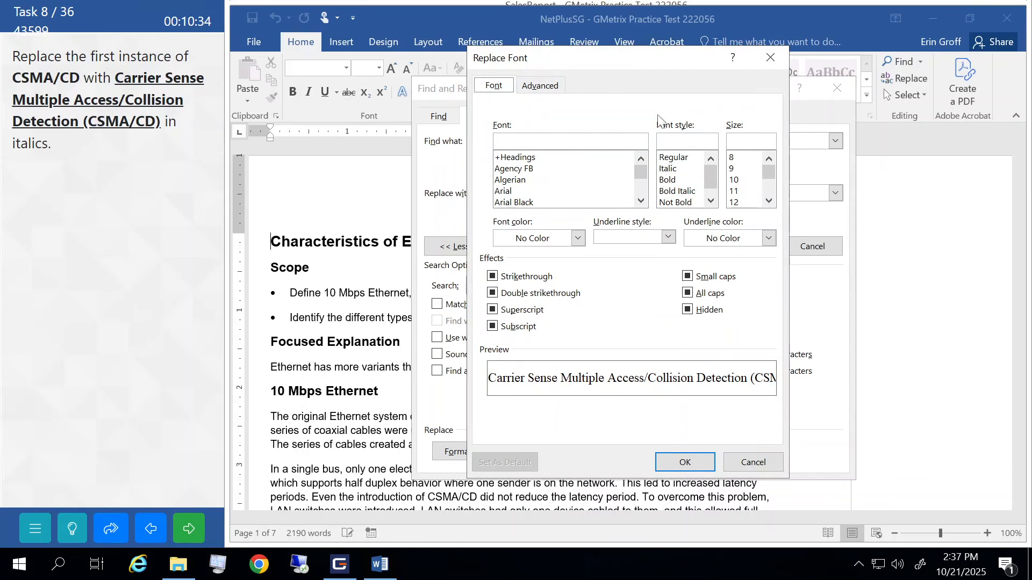
left_click(674, 169)
left_click(685, 462)
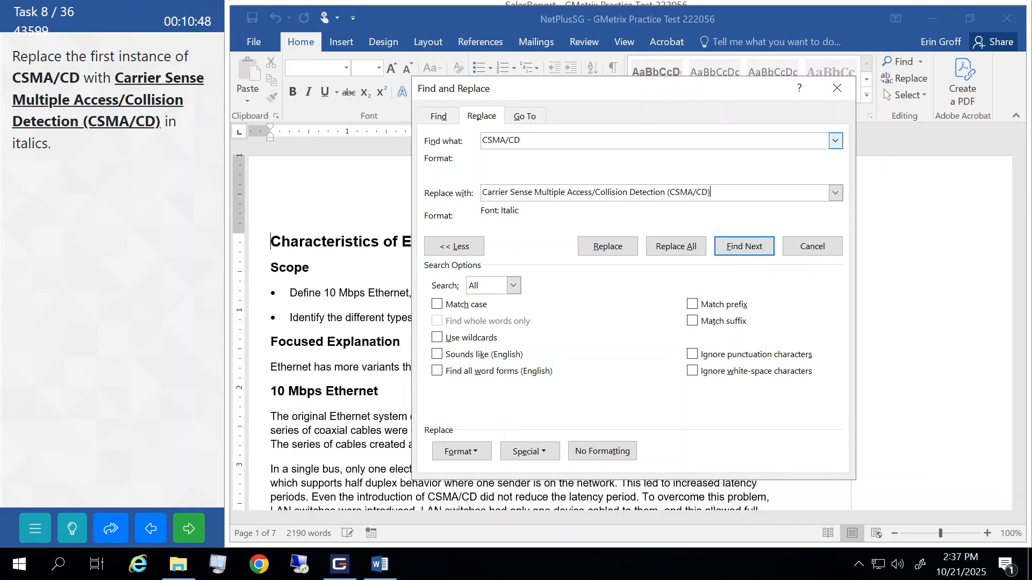
- Replace only the first CSMA/CD occurrence, then submit the task and continue
left_click(752, 248)
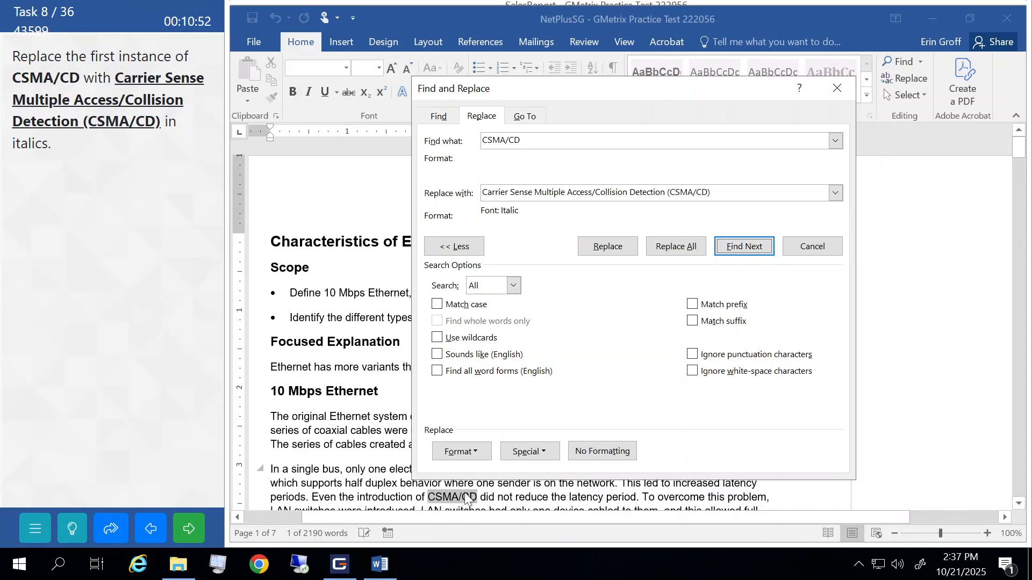
left_click(604, 249)
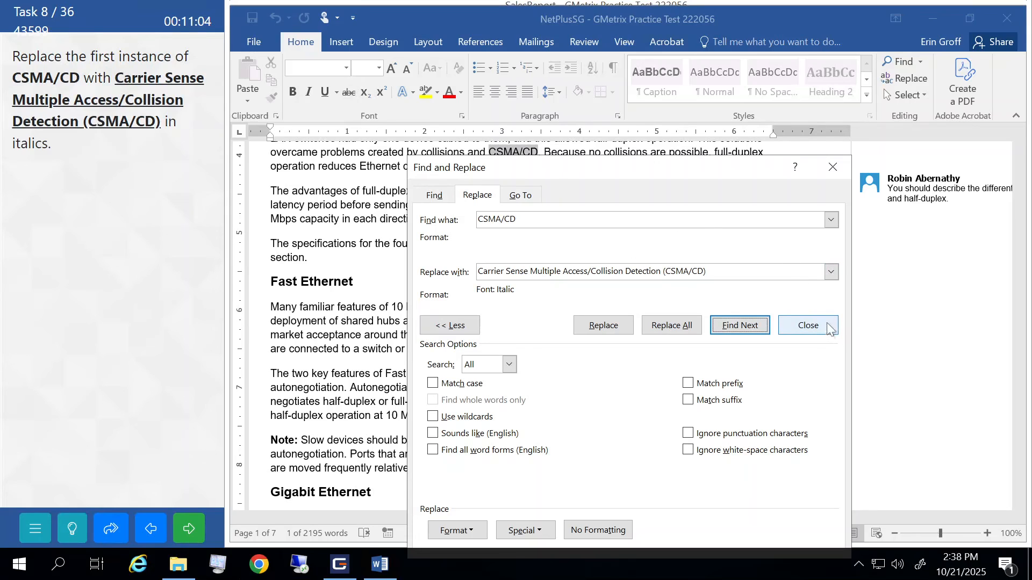
left_click(835, 169)
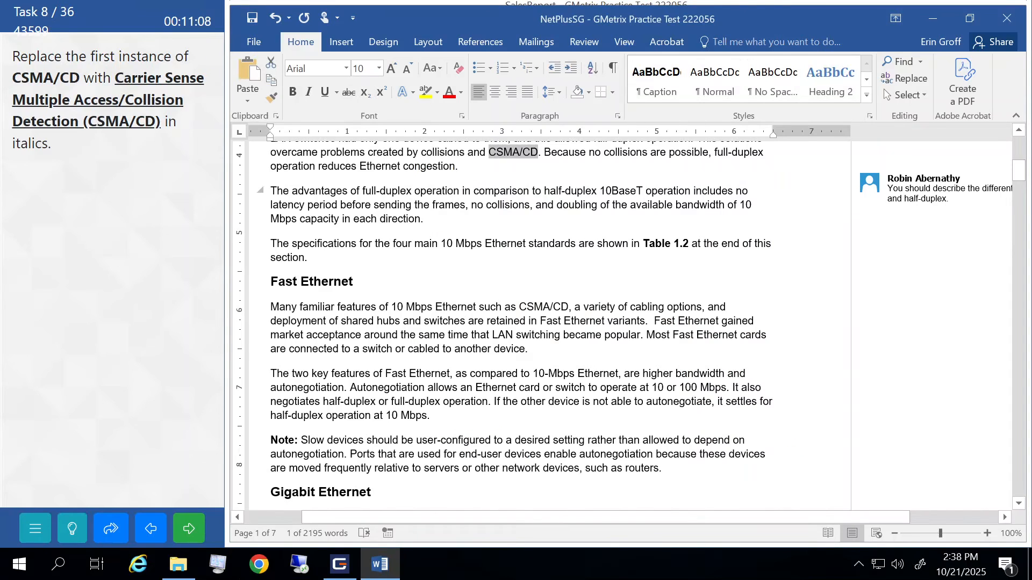
left_click(448, 321)
left_click(191, 532)
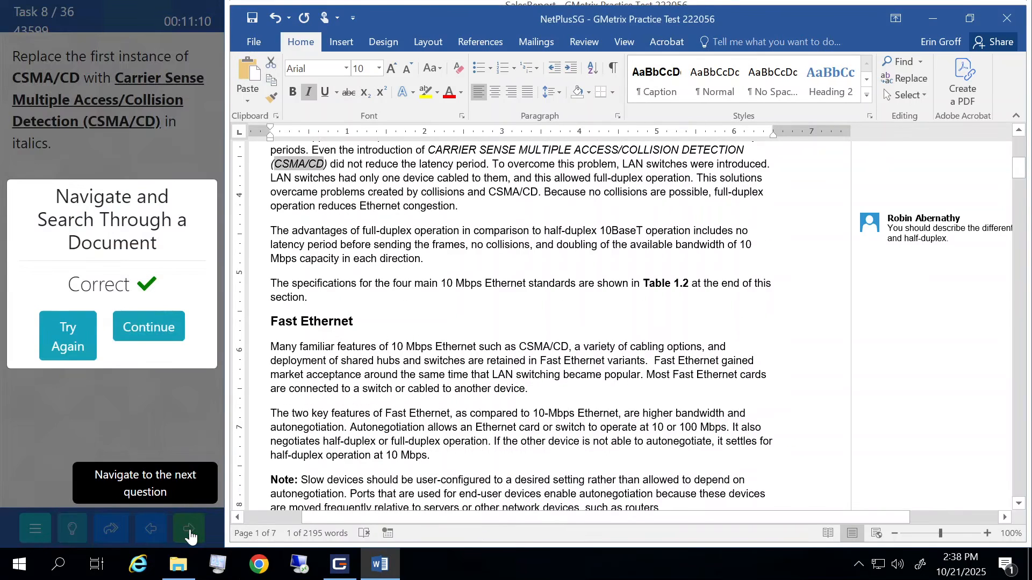
left_click(163, 329)
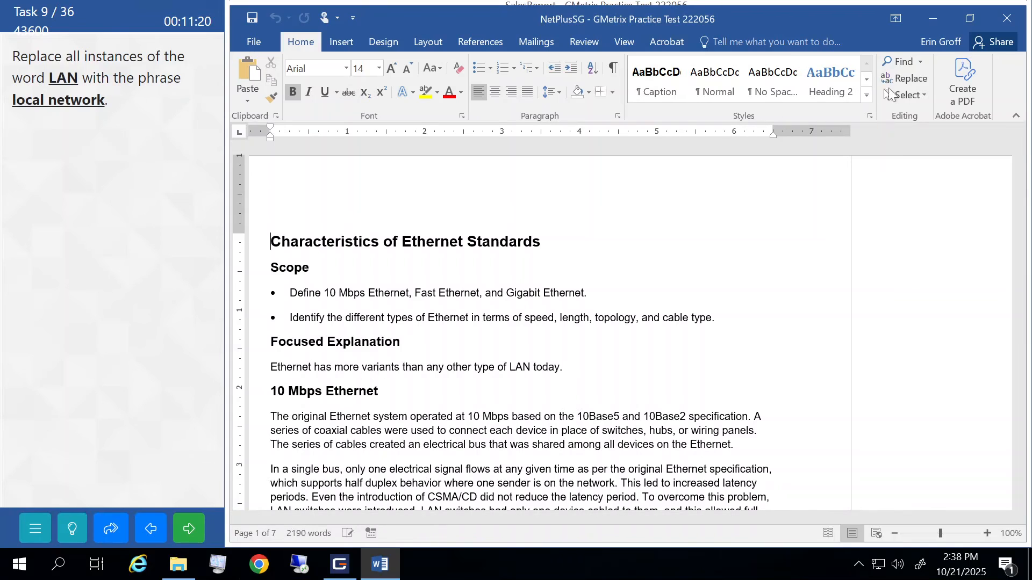
- In Find and Replace, enter LAN to find and 'local network' as the replacement
left_click(910, 78)
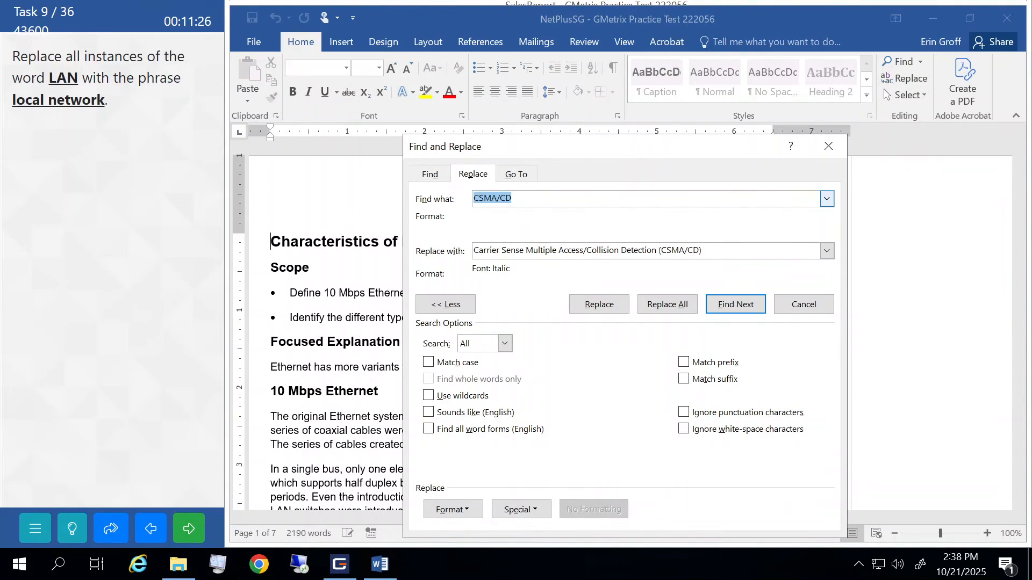
type("LAN")
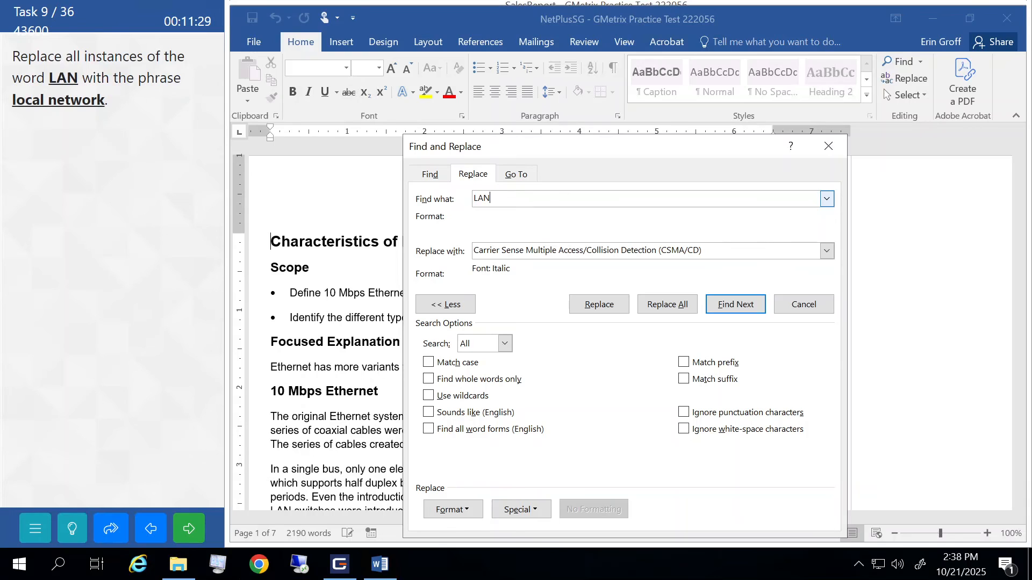
key("Tab")
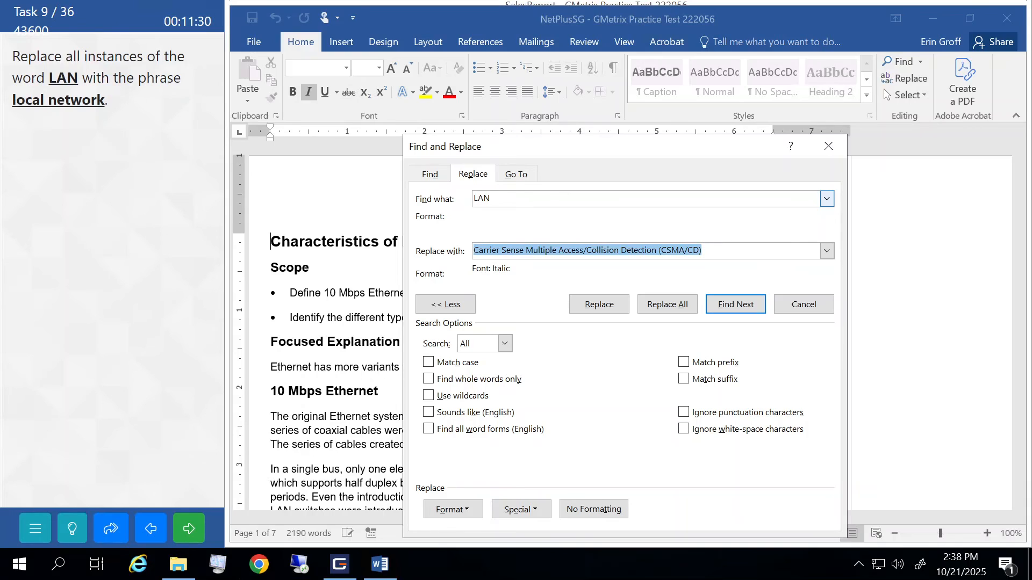
type("local network")
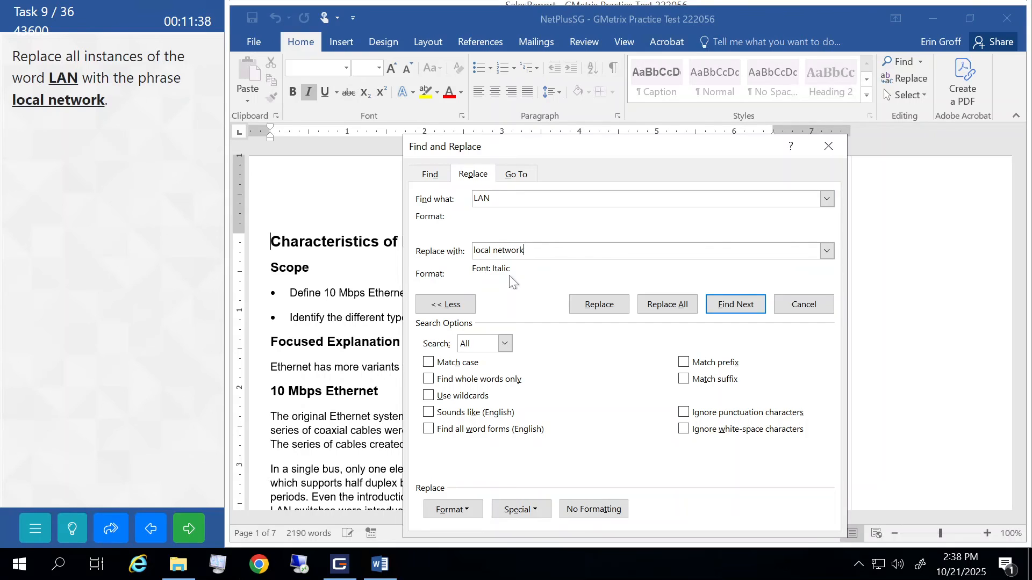
- Change the replacement formatting from italic to Regular font style
left_click(451, 509)
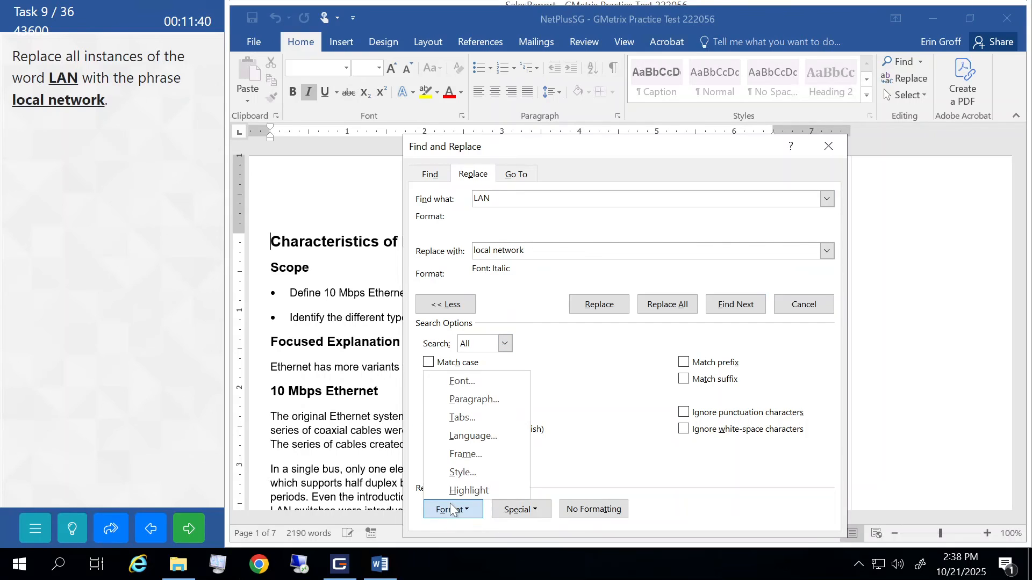
left_click(461, 382)
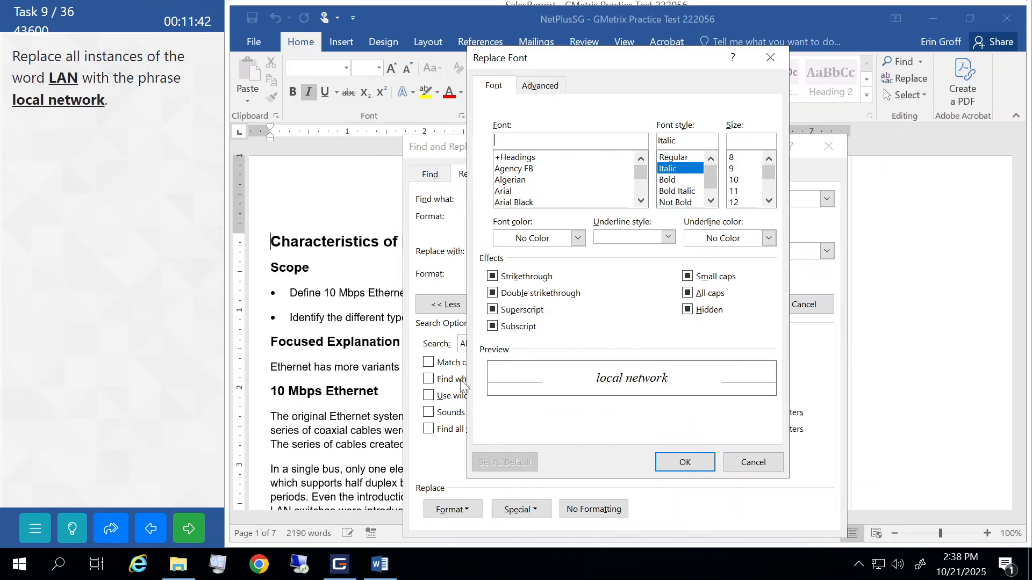
left_click(677, 158)
left_click(673, 460)
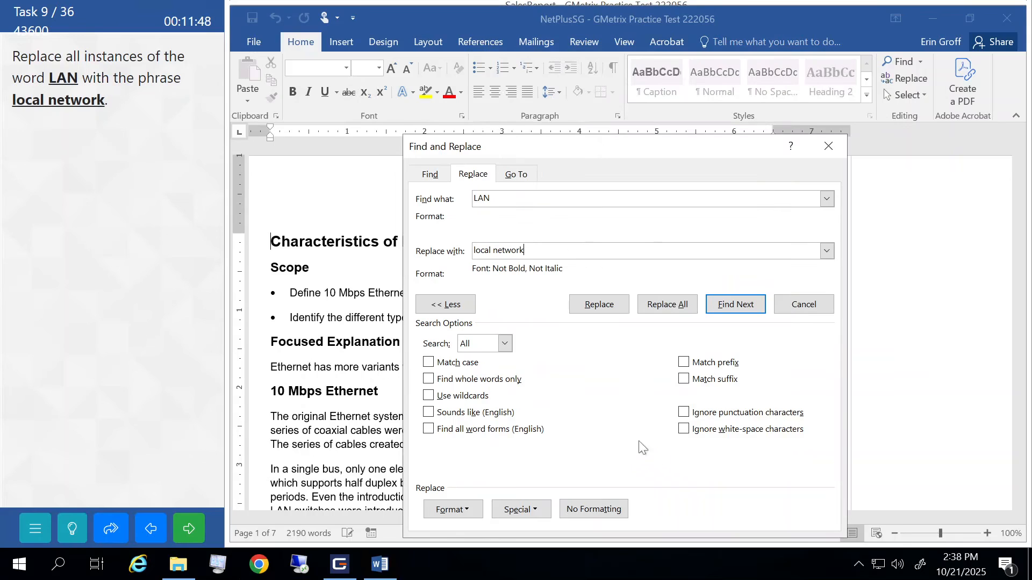
- Replace all 9 occurrences of LAN, then submit the task and continue
left_click(666, 306)
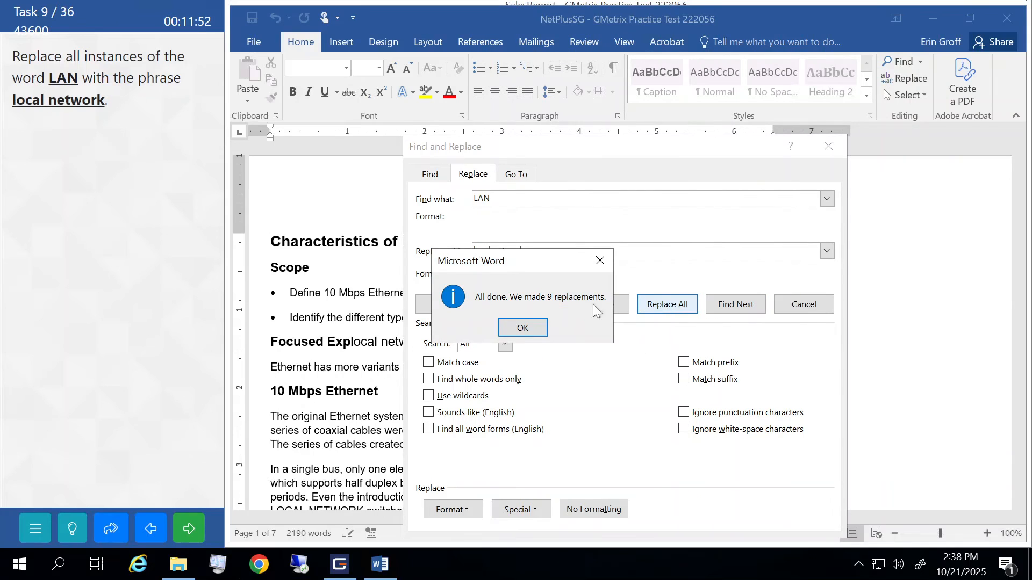
left_click(524, 327)
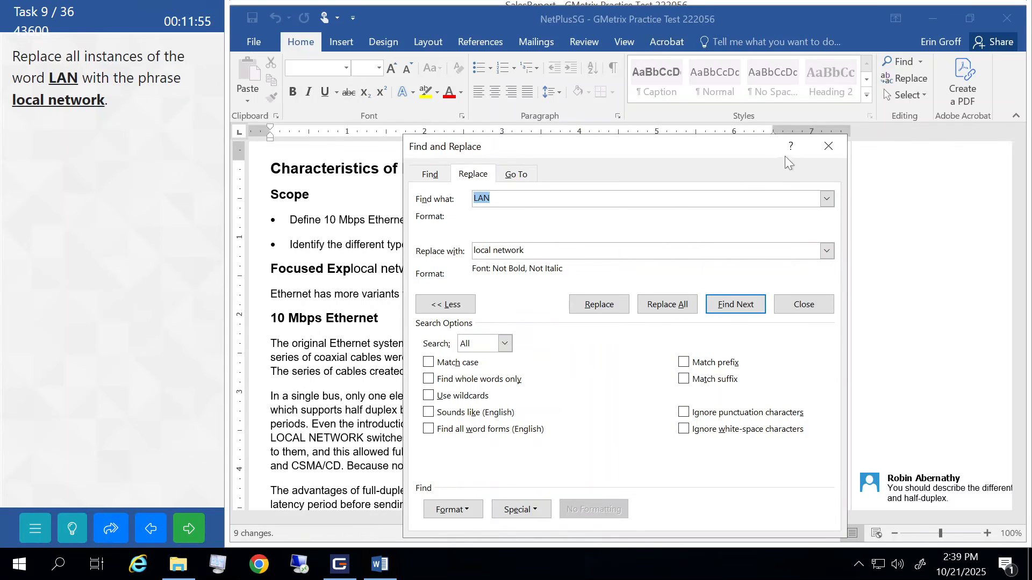
left_click(828, 146)
left_click(192, 530)
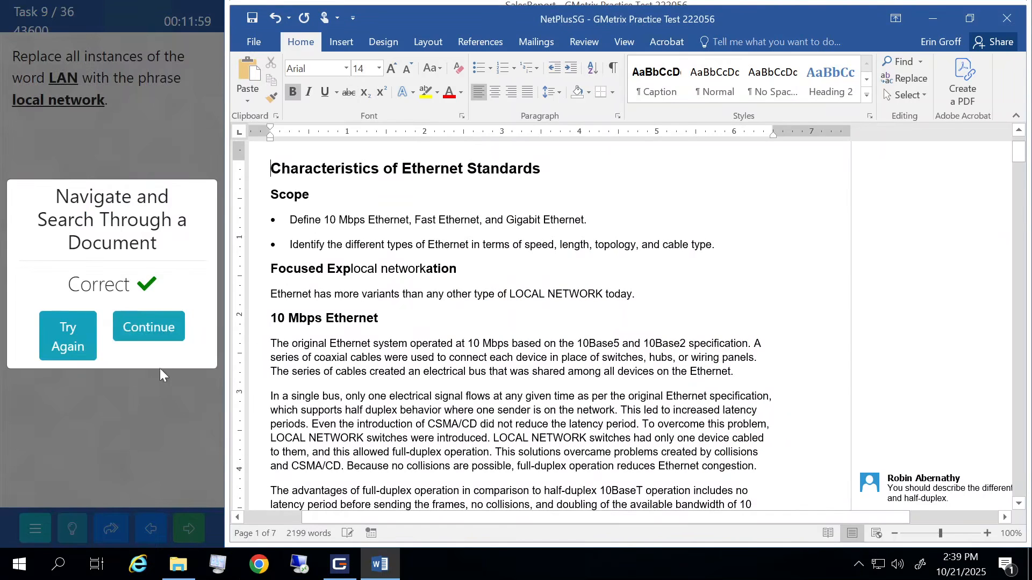
left_click(146, 327)
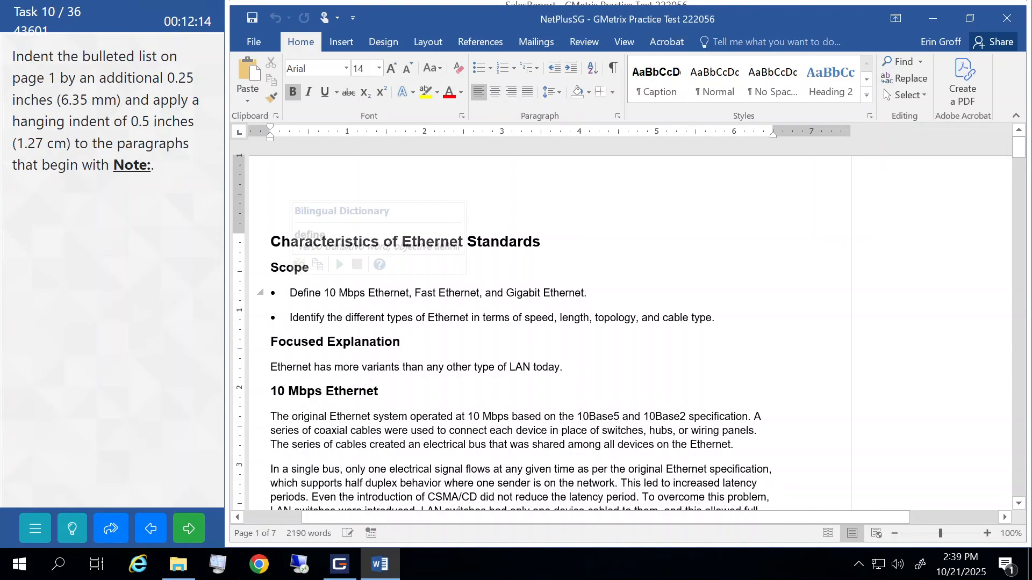
- Give the two Scope bullet points a 0.25" left indent
left_click_drag(247, 297, 248, 317)
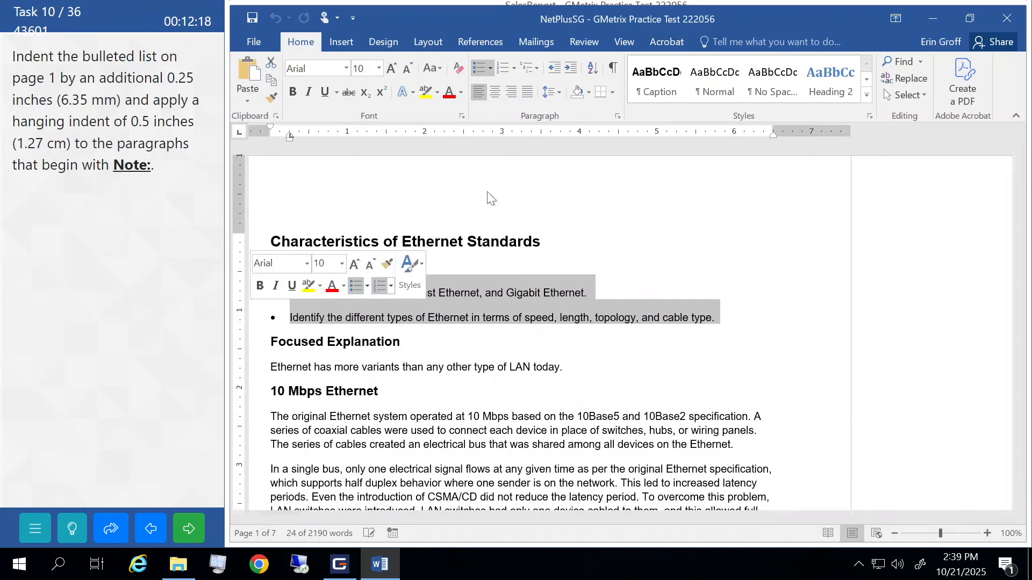
left_click(618, 117)
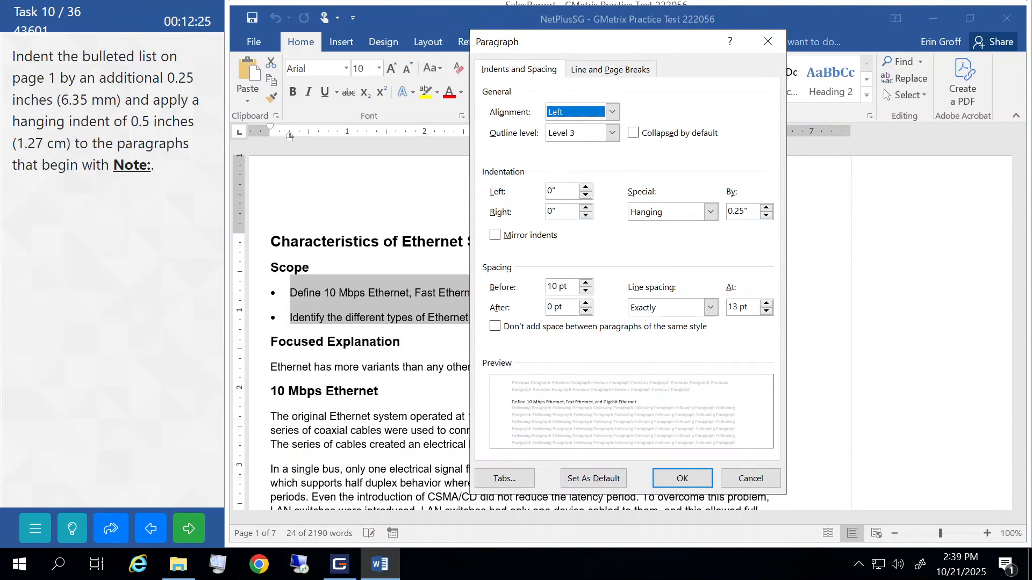
left_click(551, 192)
type(".")
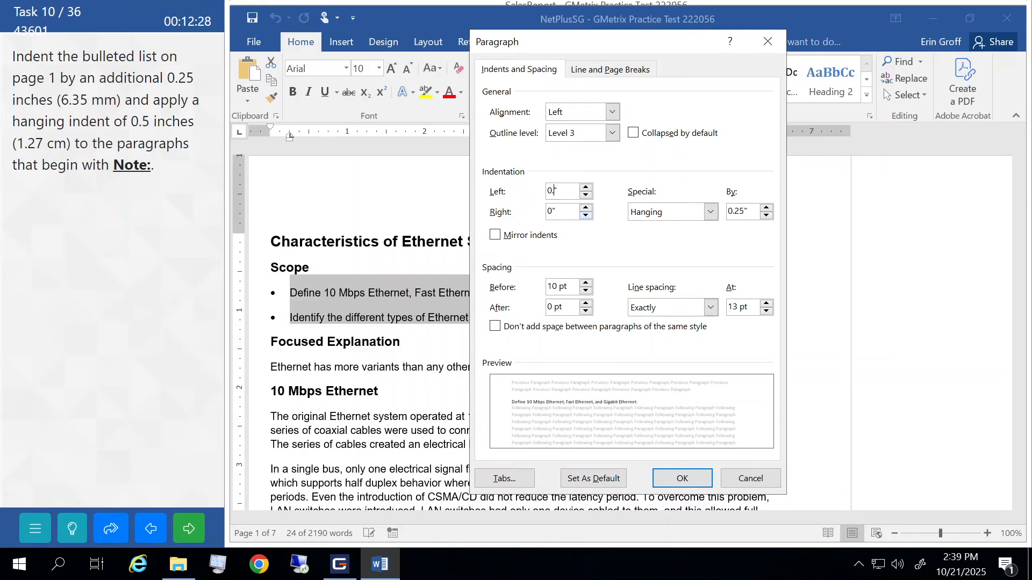
type("25")
left_click(681, 479)
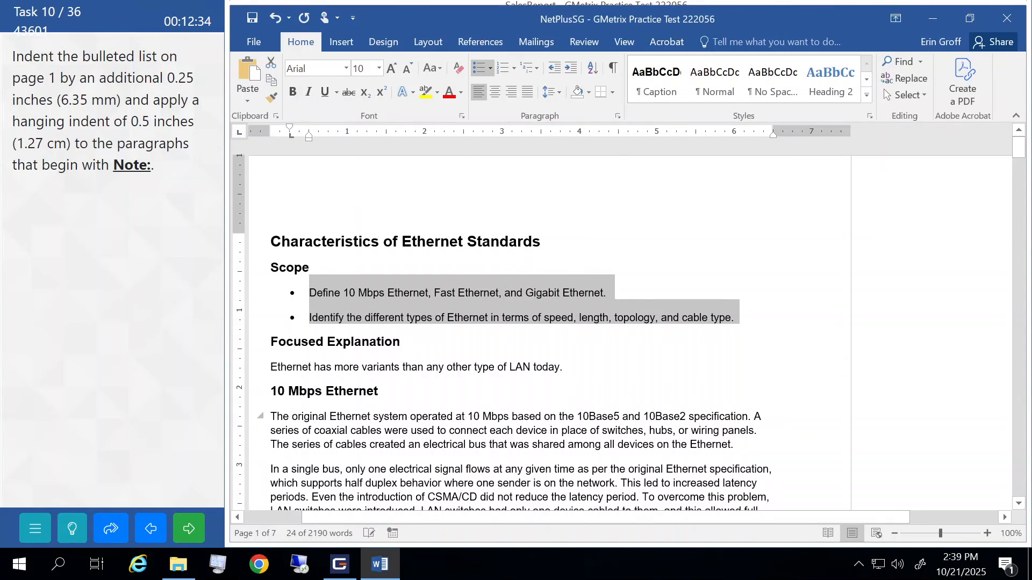
- Give the Note paragraph above Gigabit Ethernet a 0.5" hanging indent
left_click(361, 417)
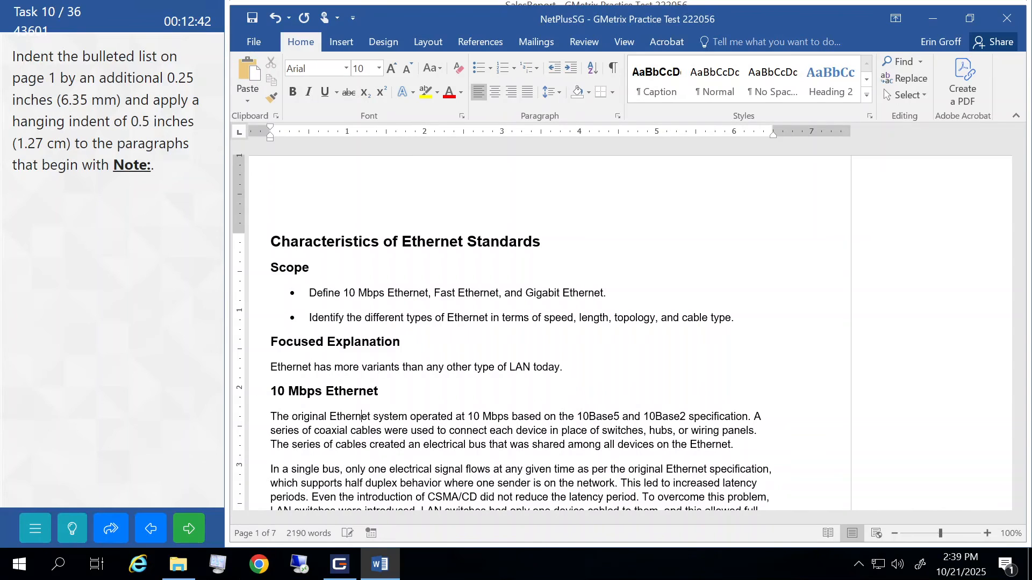
left_click(307, 392)
scroll(629, 328, "down", 10)
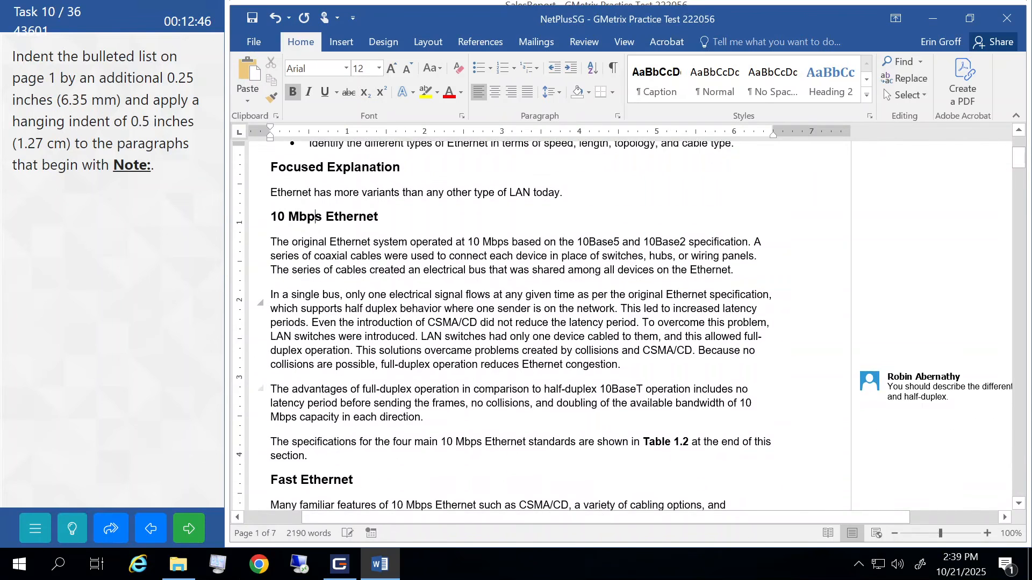
scroll(629, 328, "down", 5)
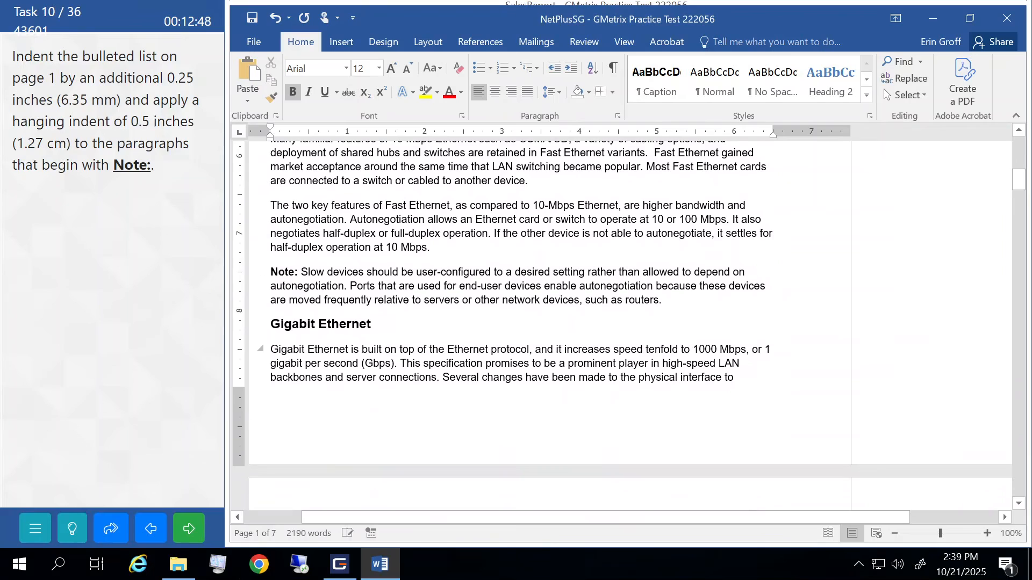
left_click_drag(271, 273, 667, 301)
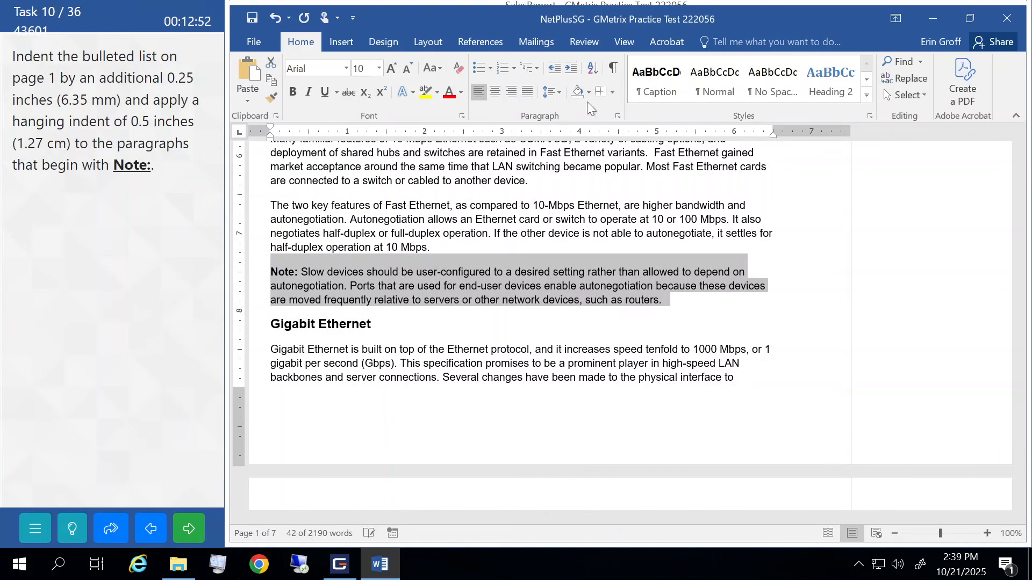
left_click(619, 116)
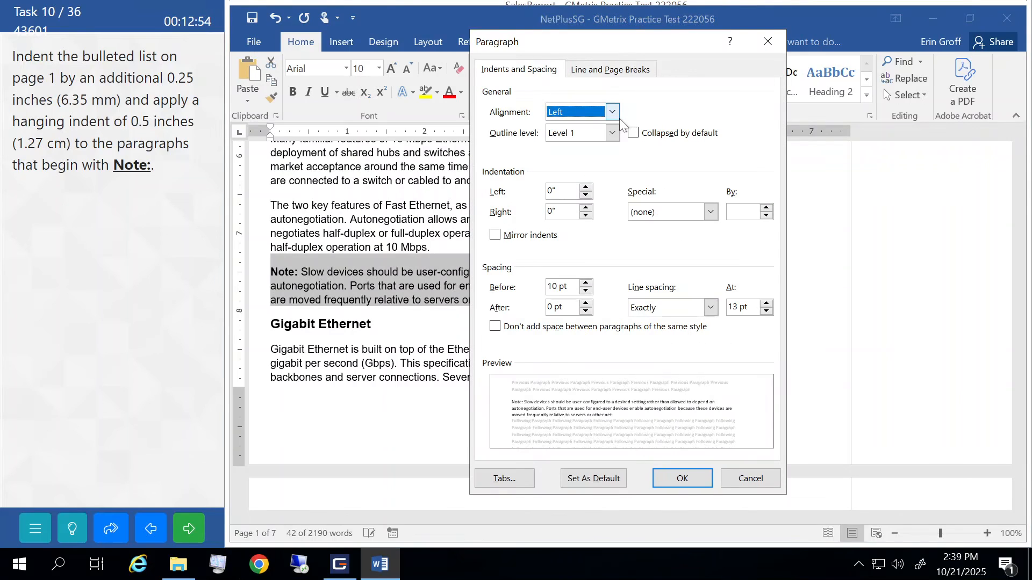
left_click(711, 213)
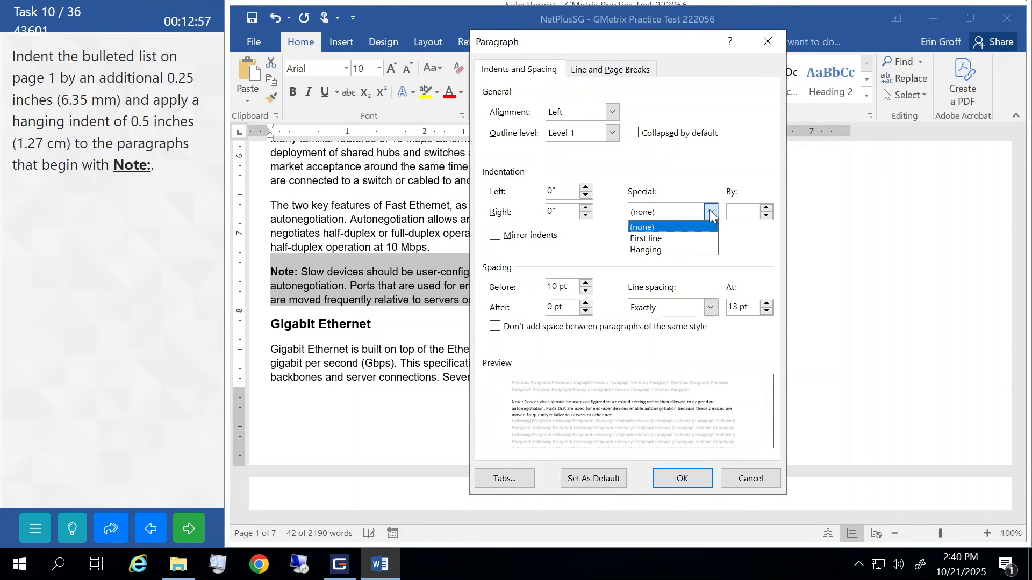
left_click(664, 249)
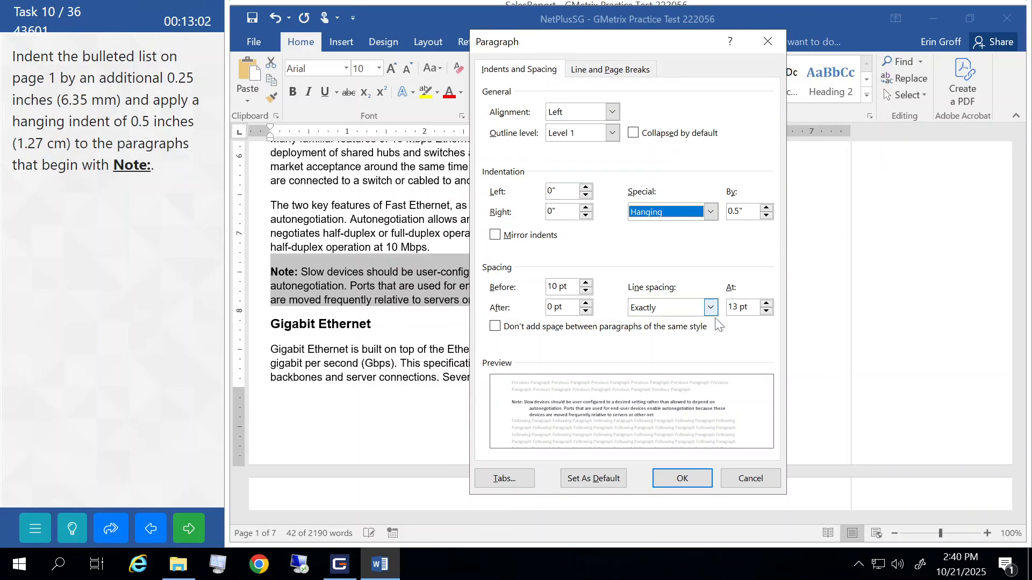
left_click(681, 478)
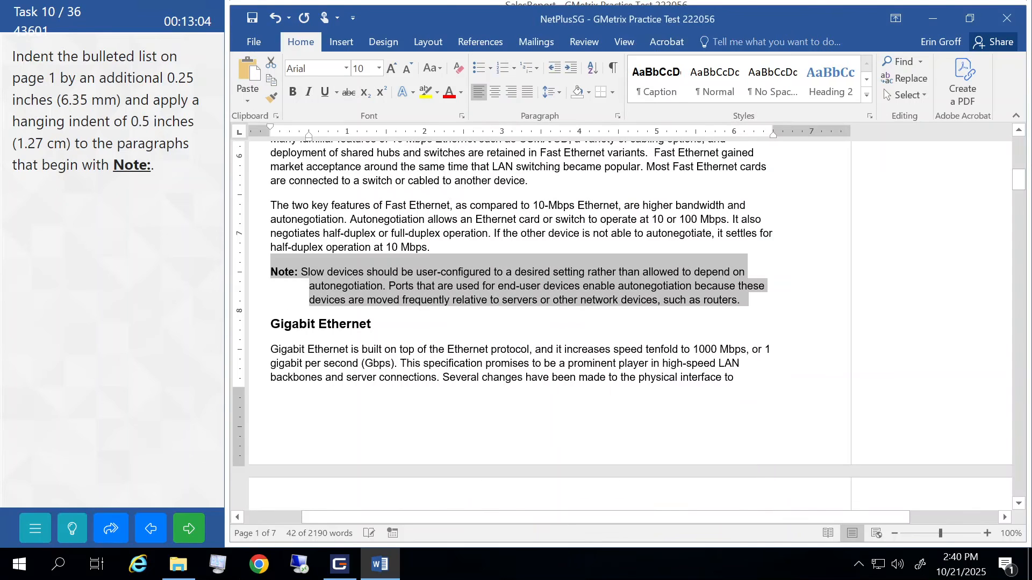
left_click(402, 349)
- Give the Note paragraph below Table 1-3 a 0.5" hanging indent
scroll(403, 349, "down", 4)
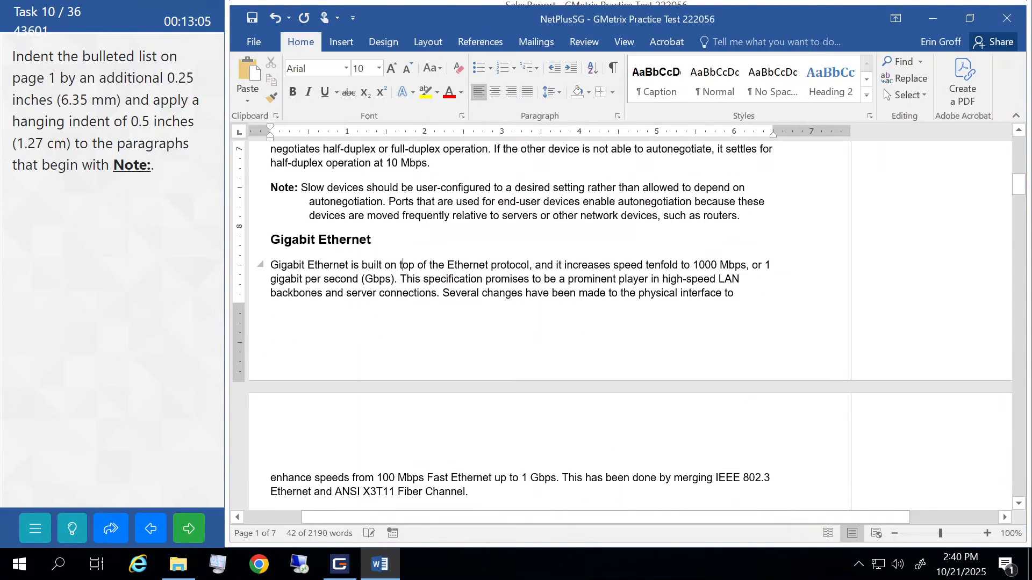
scroll(402, 349, "down", 8)
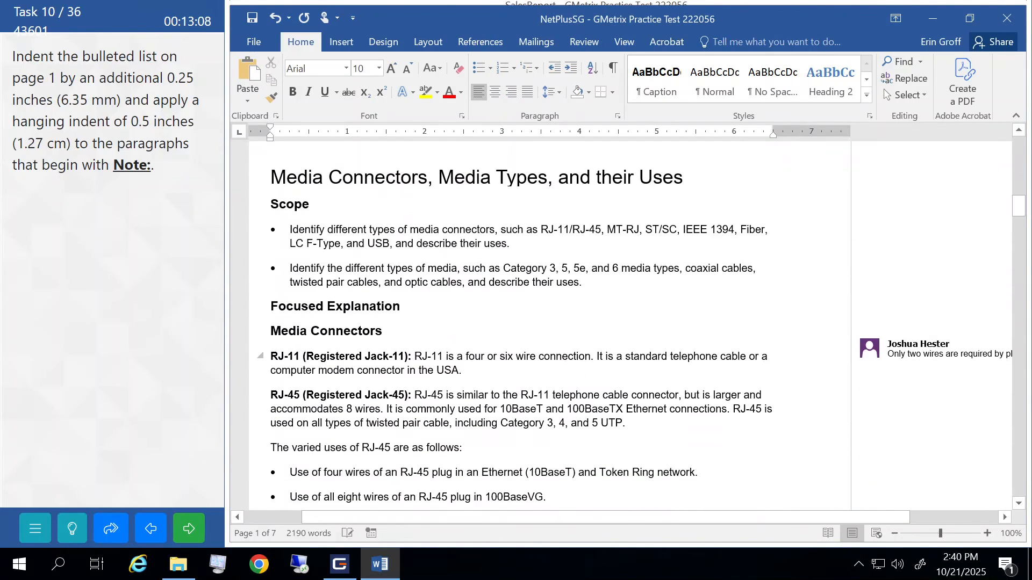
scroll(635, 322, "down", 13)
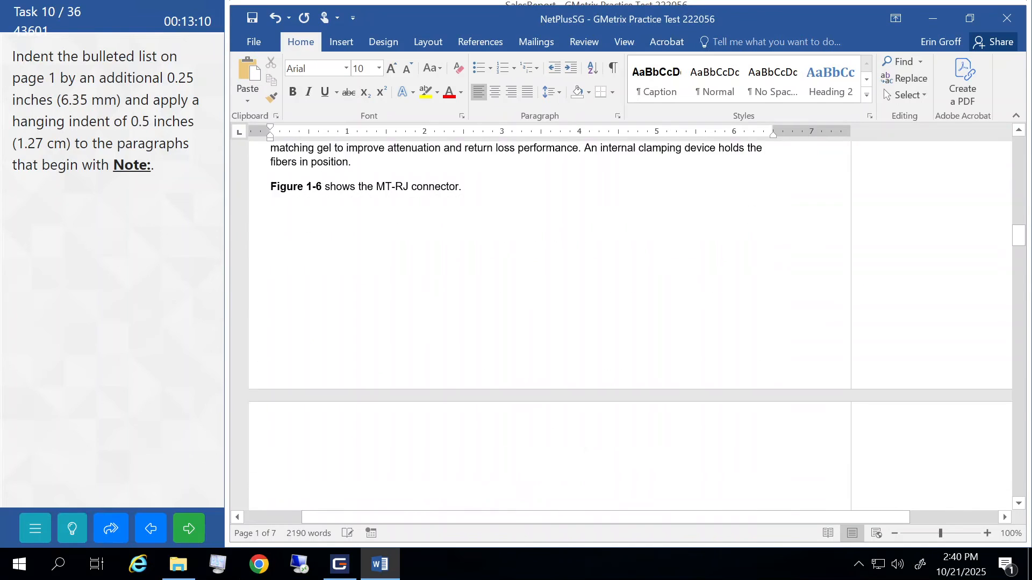
scroll(634, 323, "down", 14)
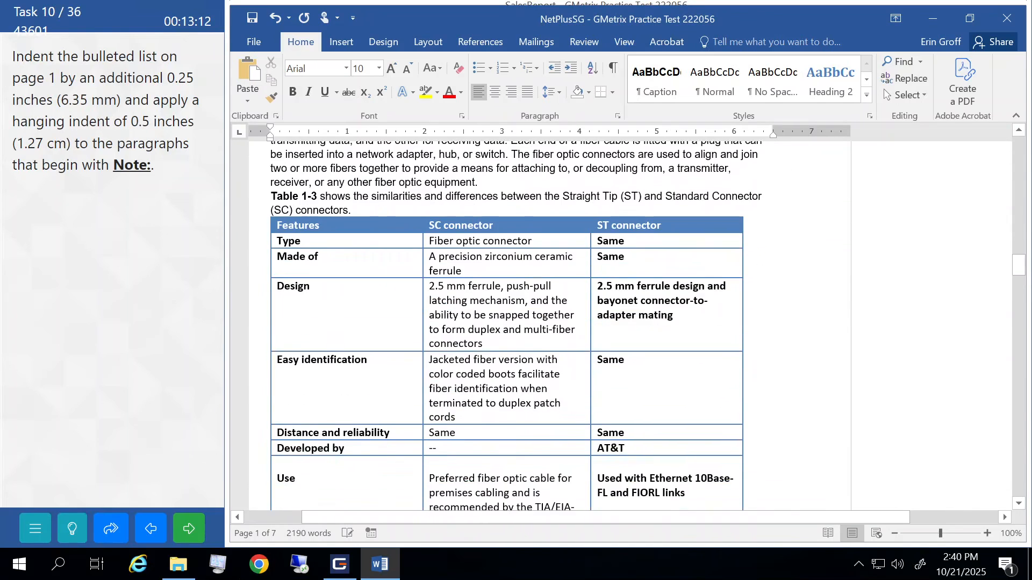
scroll(634, 322, "down", 18)
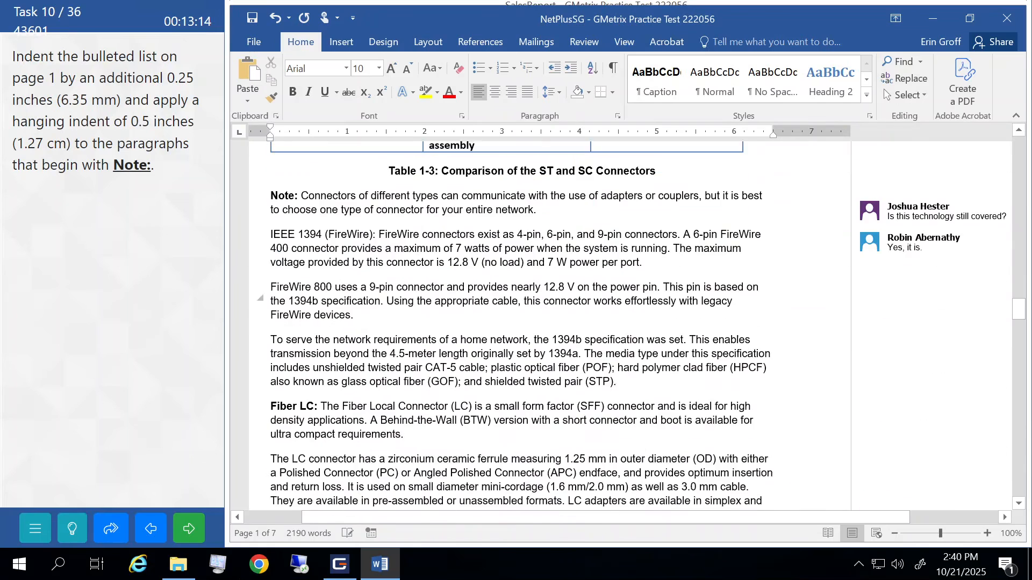
scroll(635, 322, "up", 1)
left_click_drag(271, 167, 541, 181)
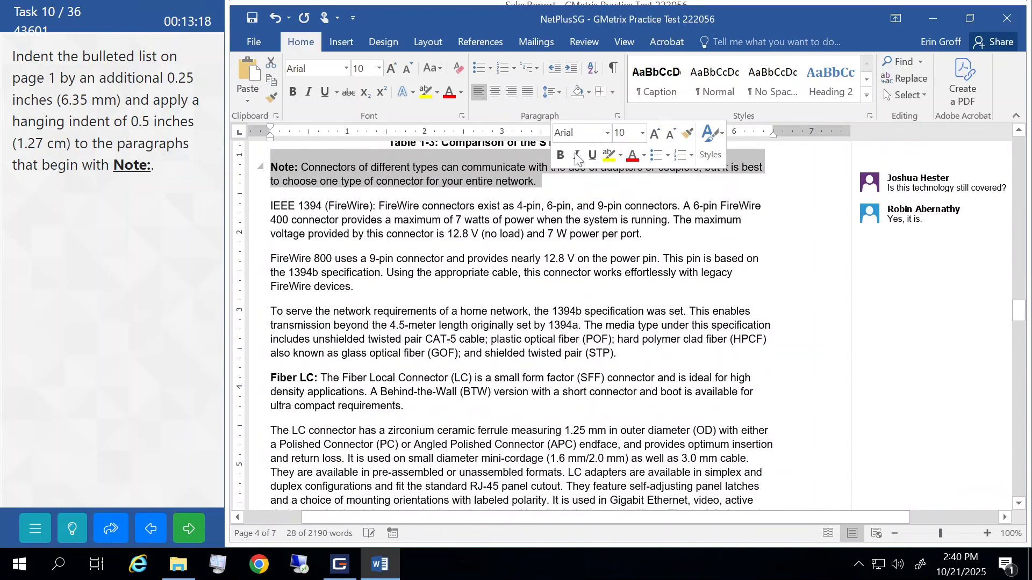
left_click(617, 118)
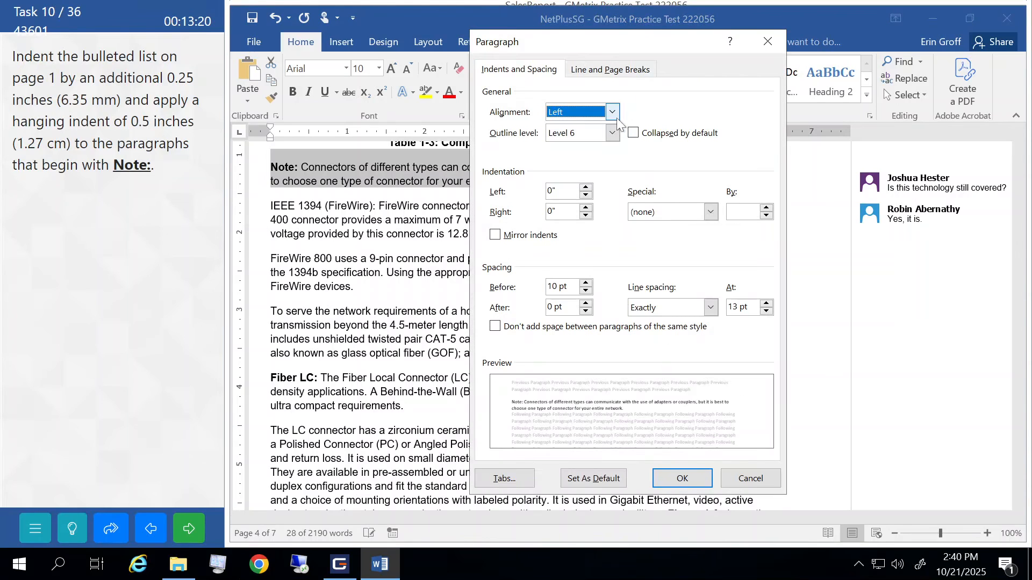
left_click(692, 208)
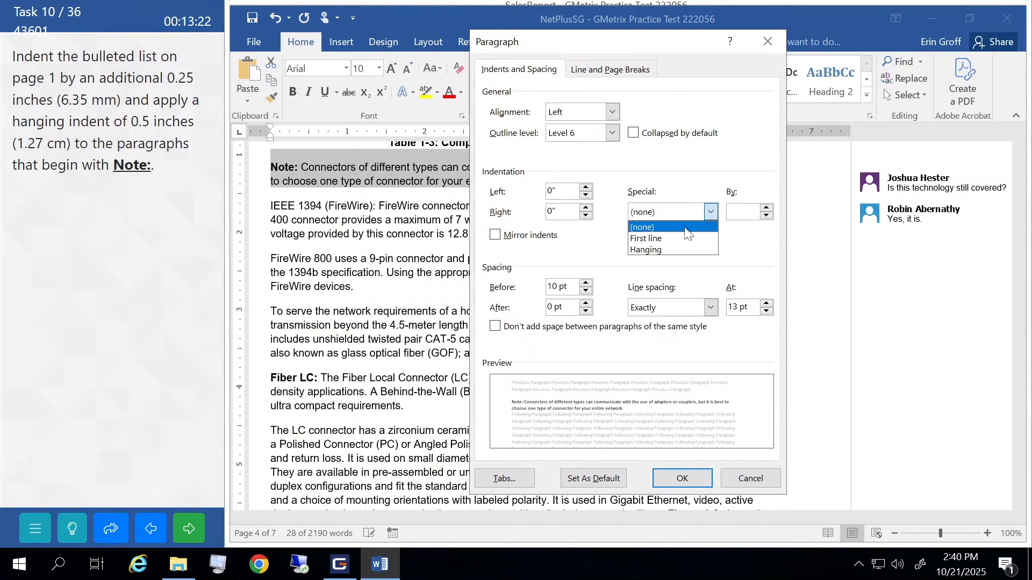
left_click(665, 251)
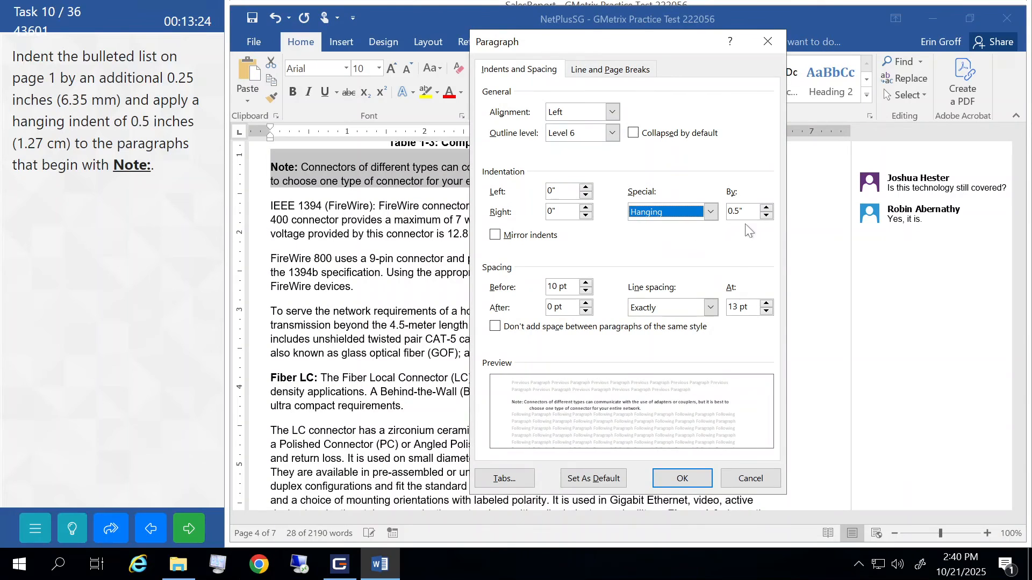
left_click(687, 473)
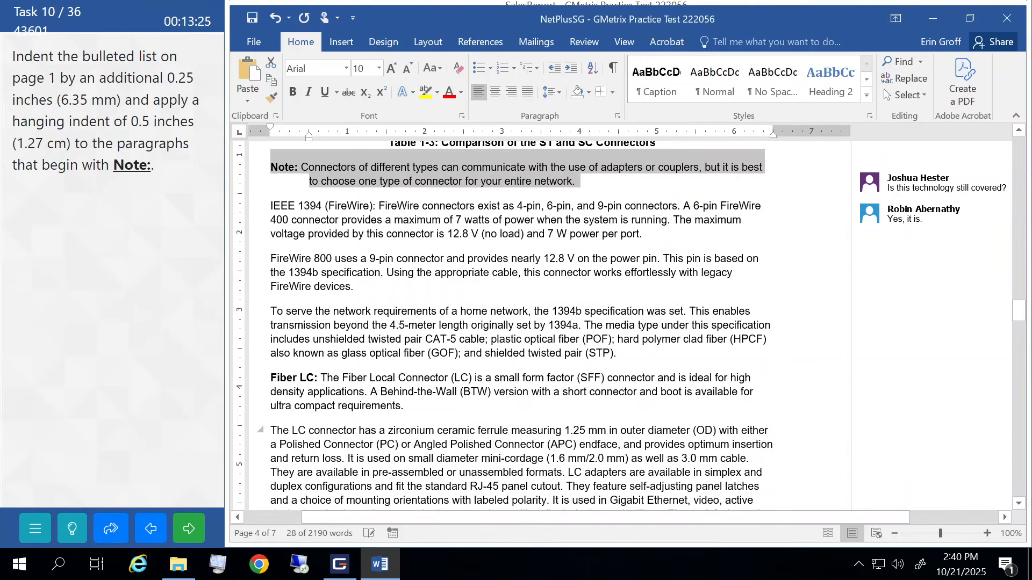
left_click(586, 229)
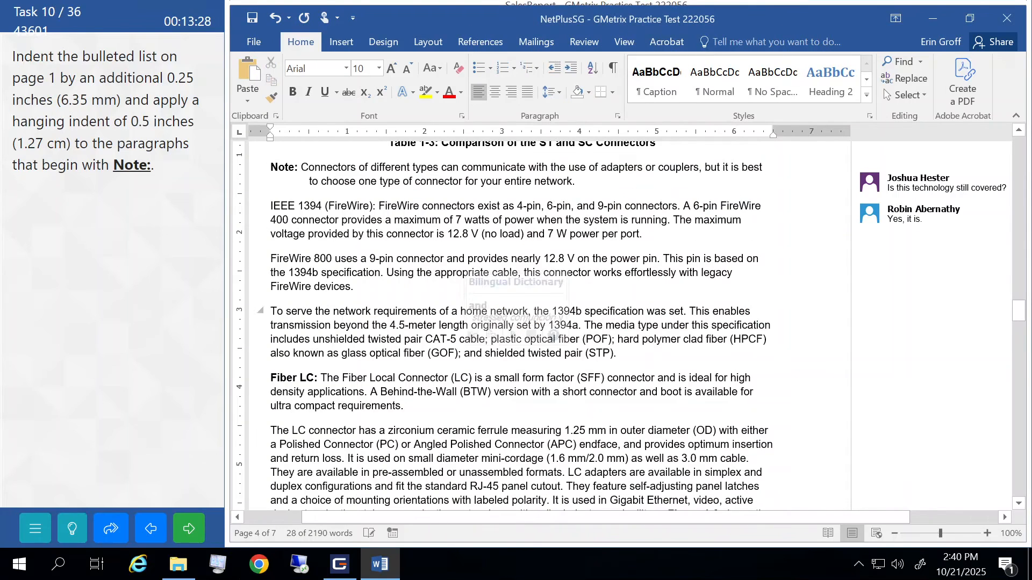
- Submit the indent task for grading and continue to the Newsletter19 task
scroll(519, 325, "down", 6)
scroll(286, 313, "down", 15)
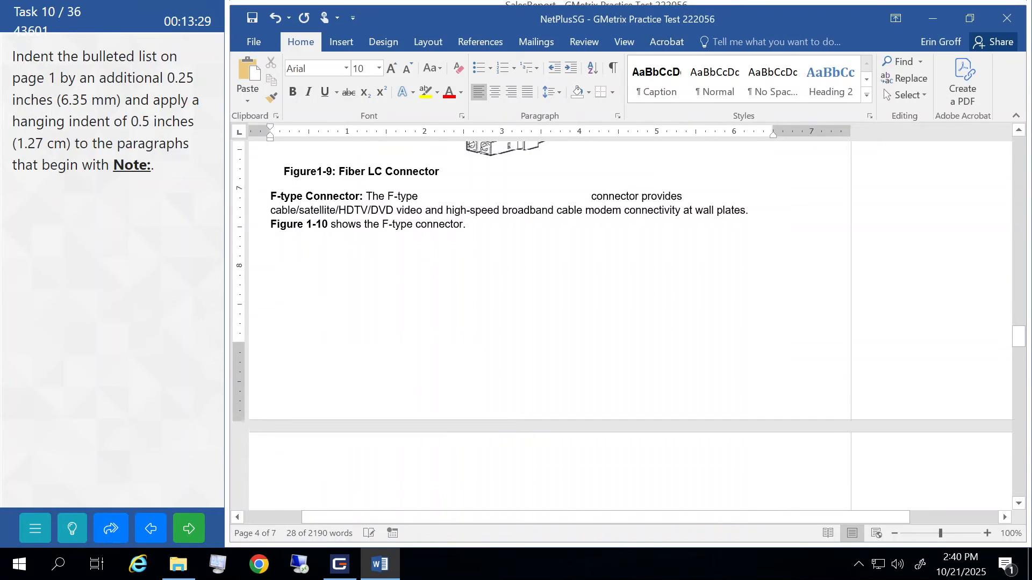
scroll(287, 313, "down", 18)
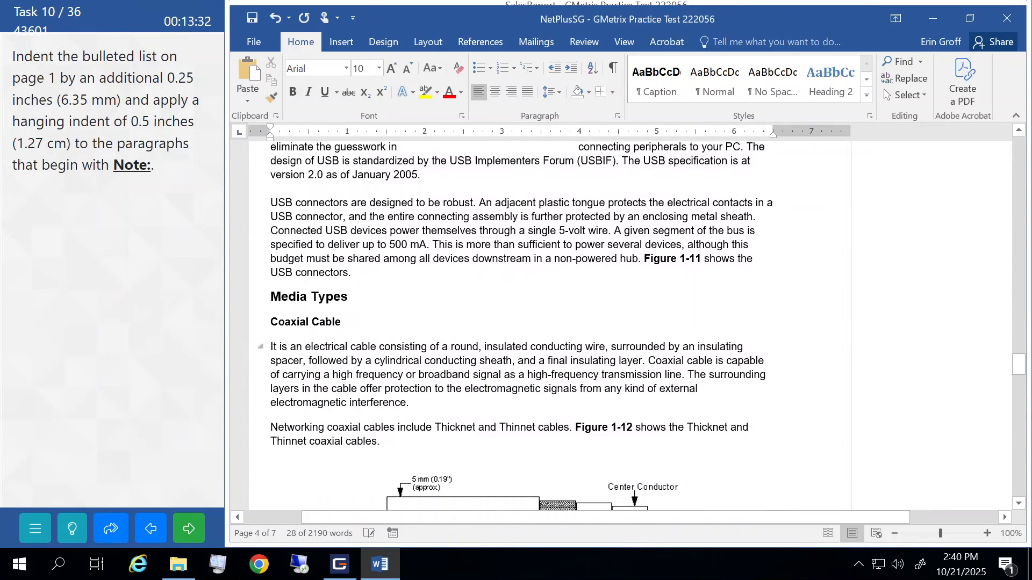
scroll(518, 325, "down", 18)
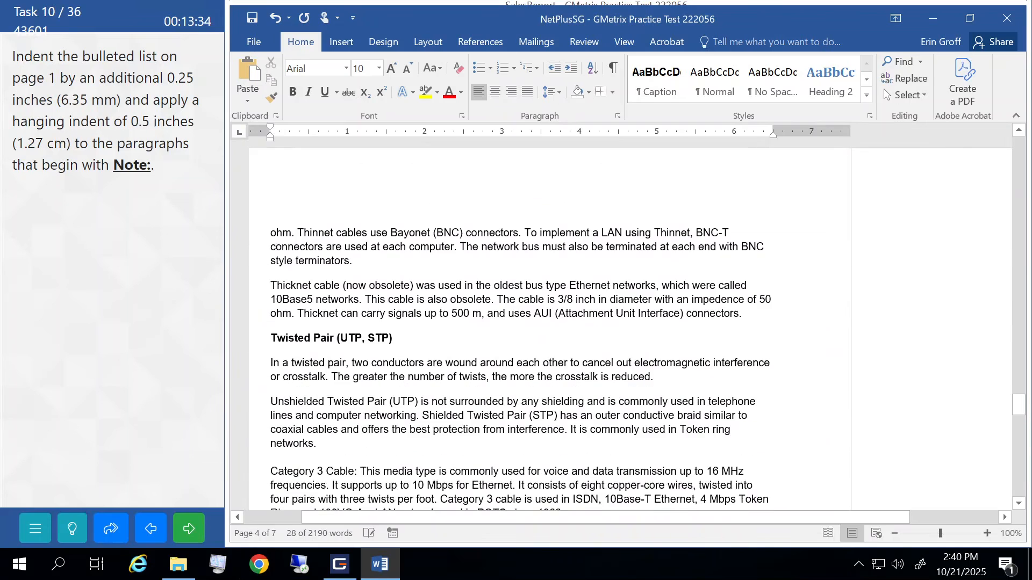
scroll(518, 325, "down", 18)
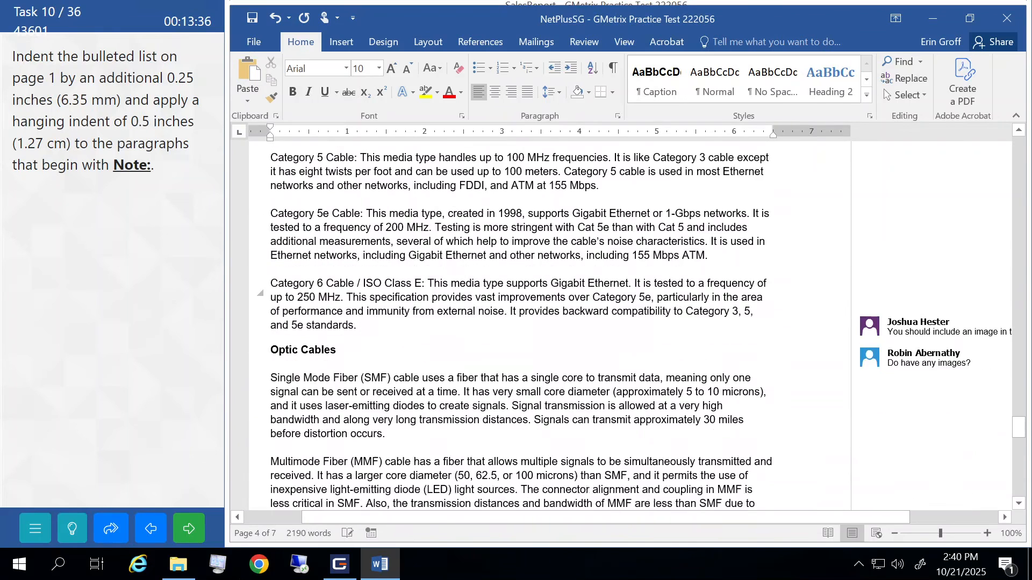
scroll(519, 325, "down", 8)
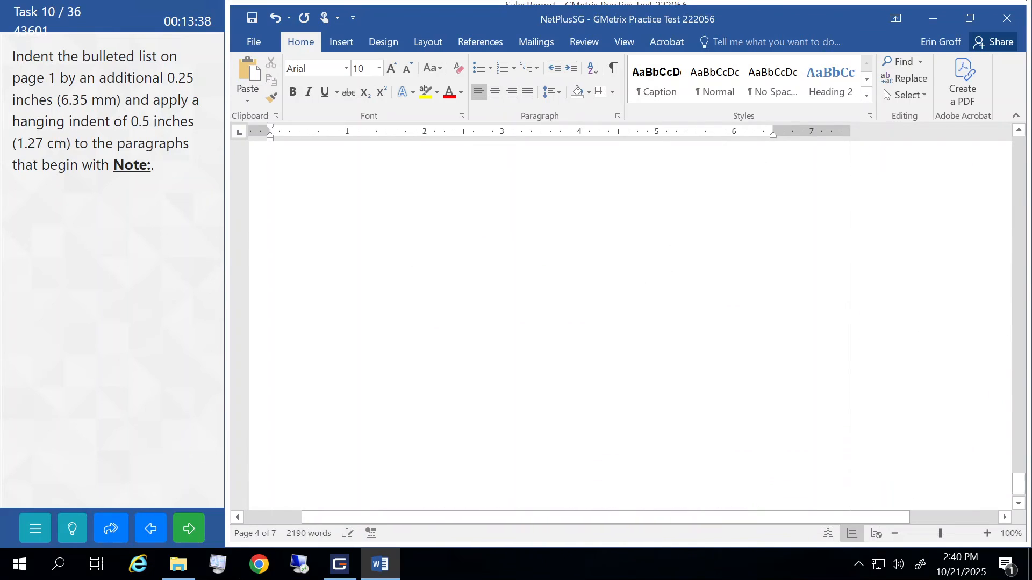
left_click(188, 528)
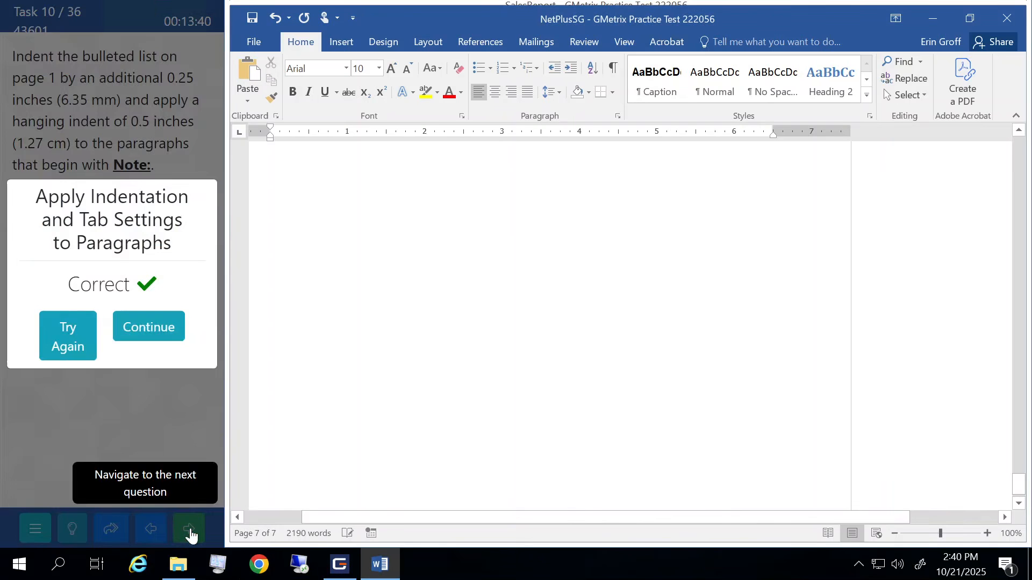
left_click(160, 325)
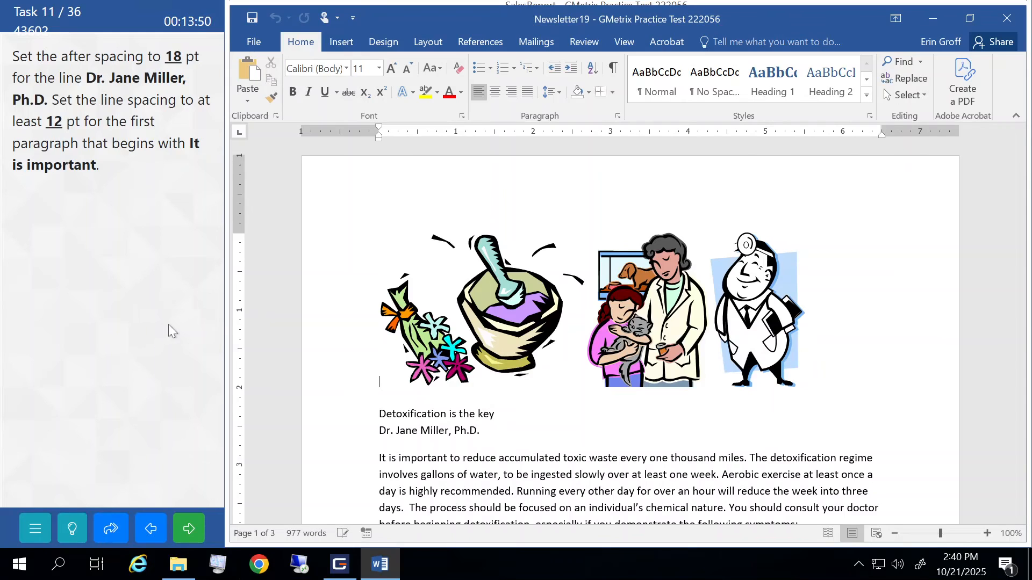
- Set 18 pt spacing after the author line below the 'Detoxification is the key' title
left_click(313, 435)
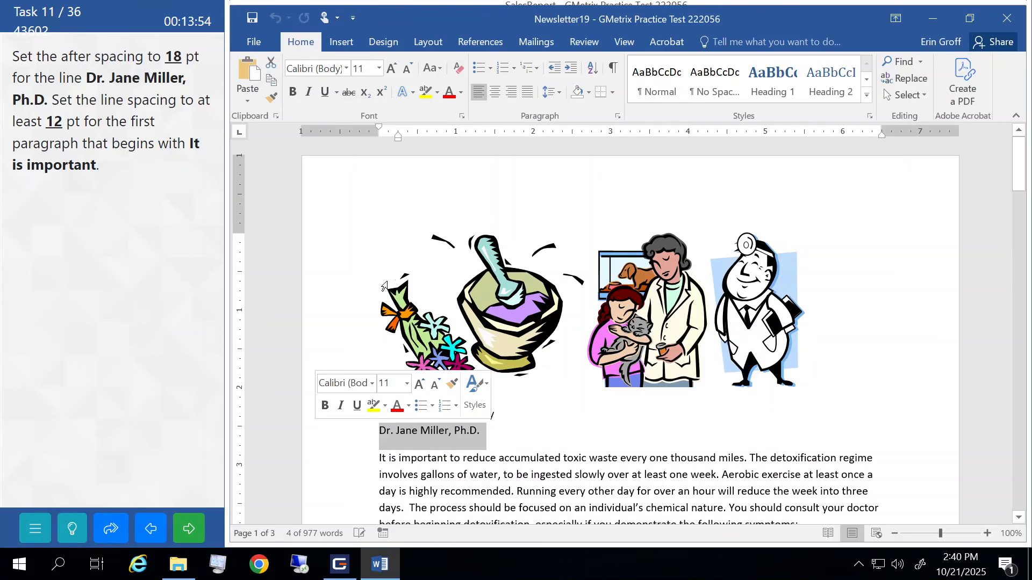
left_click(617, 118)
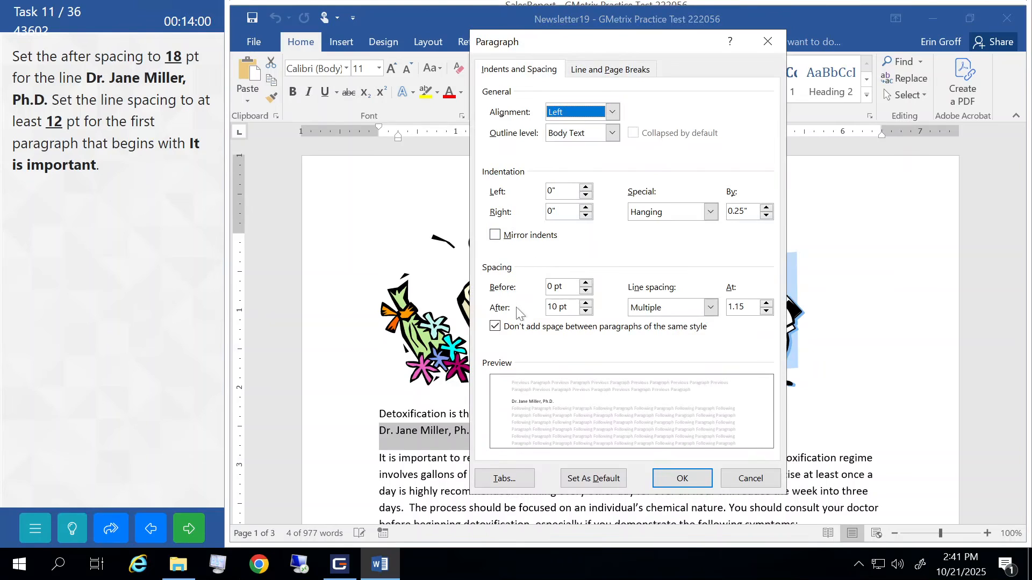
left_click(587, 304)
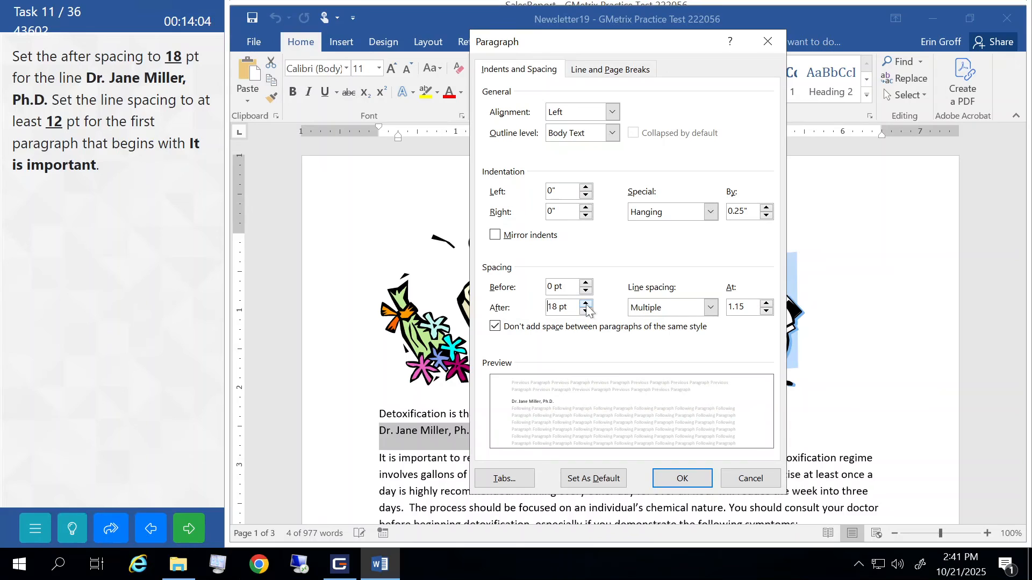
left_click(684, 478)
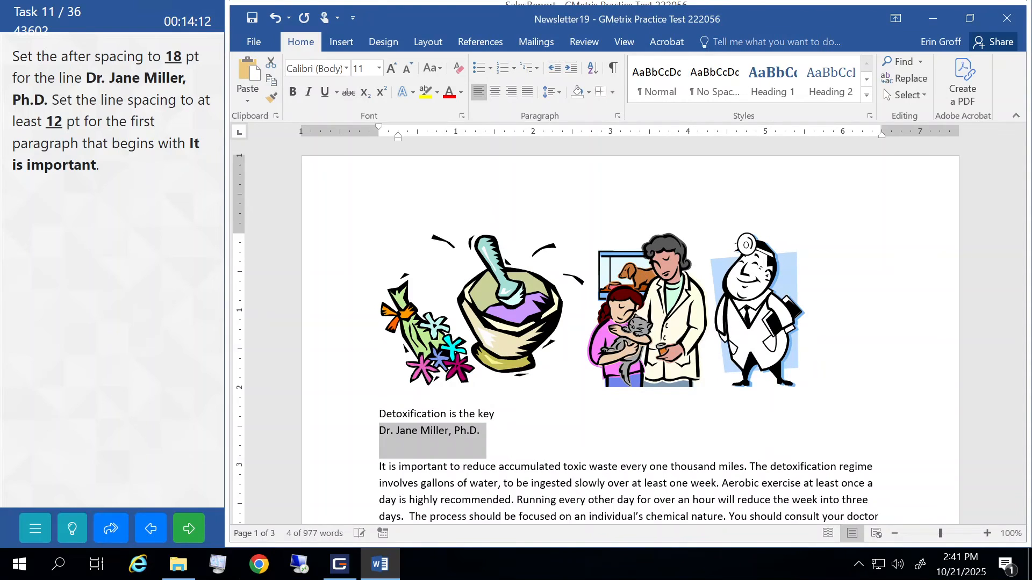
left_click(579, 409)
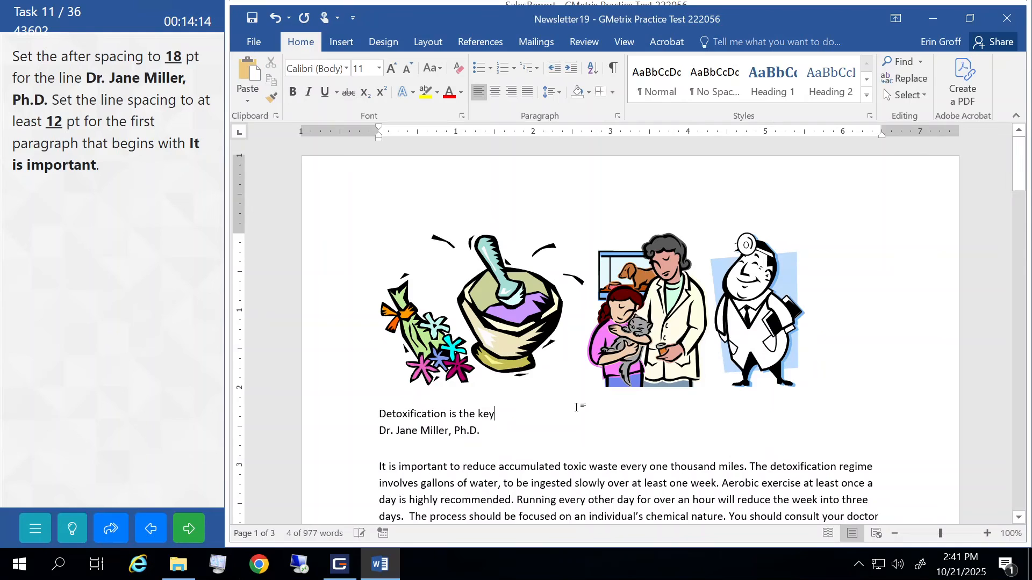
scroll(579, 408, "down", 2)
- Give the paragraph beginning 'It is important' At least 12 pt line spacing and submit task 11
left_click_drag(317, 407, 305, 439)
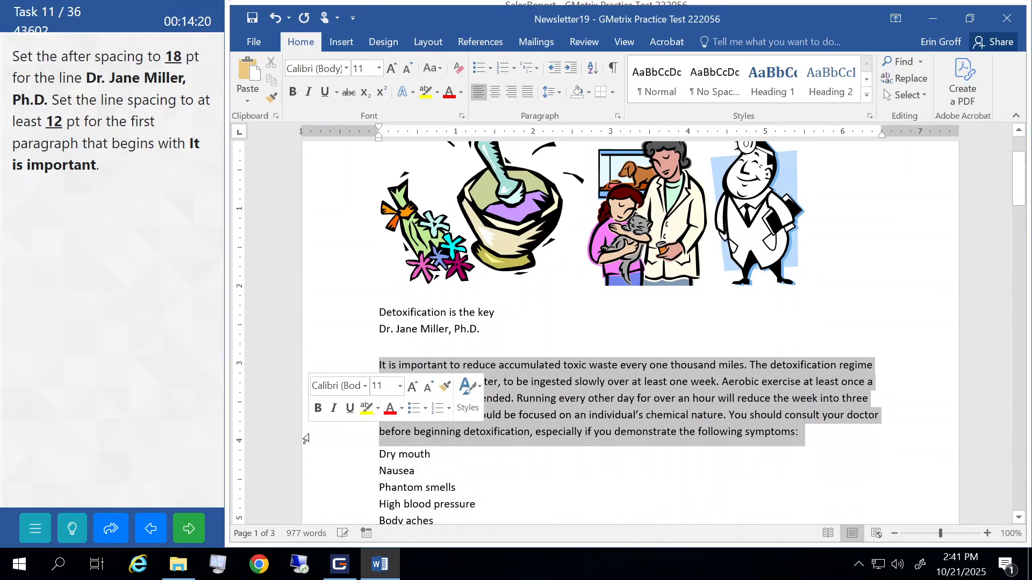
left_click(617, 116)
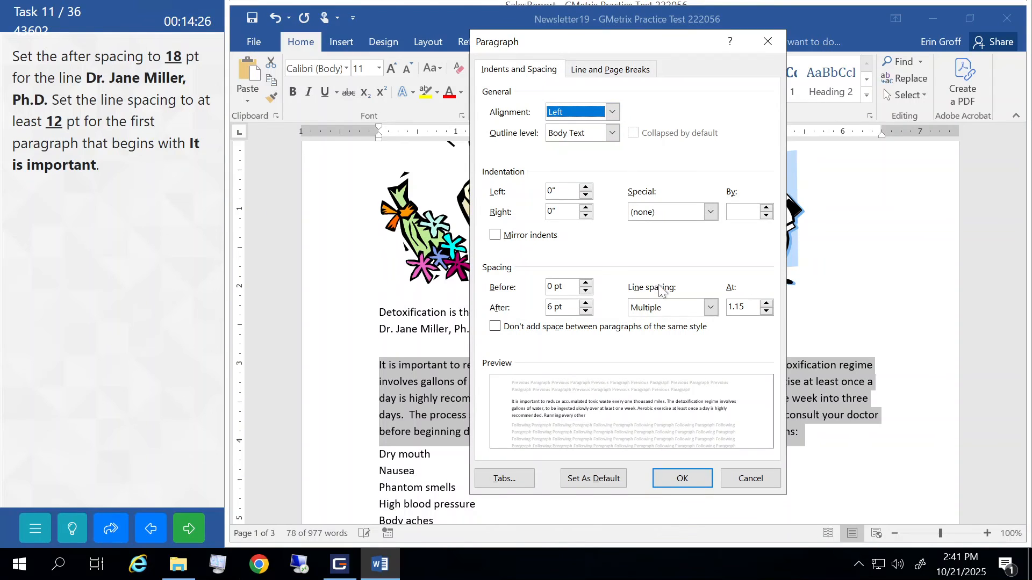
left_click(710, 308)
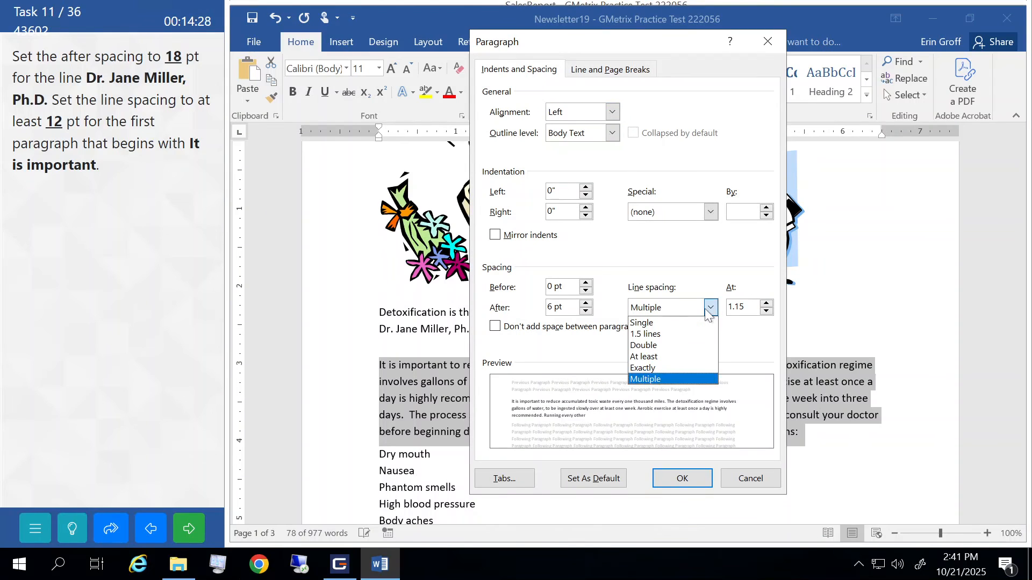
left_click(646, 357)
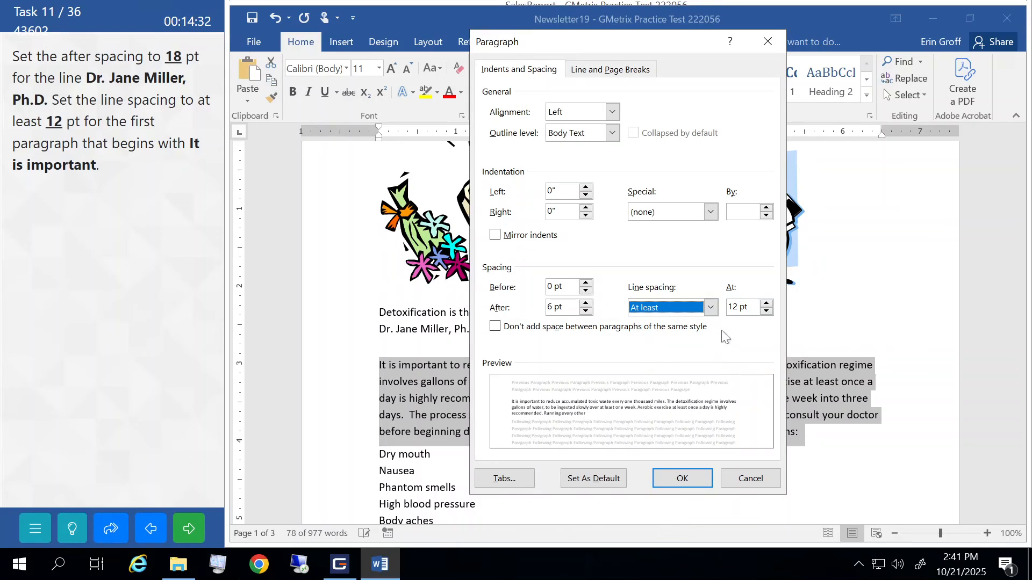
left_click(685, 478)
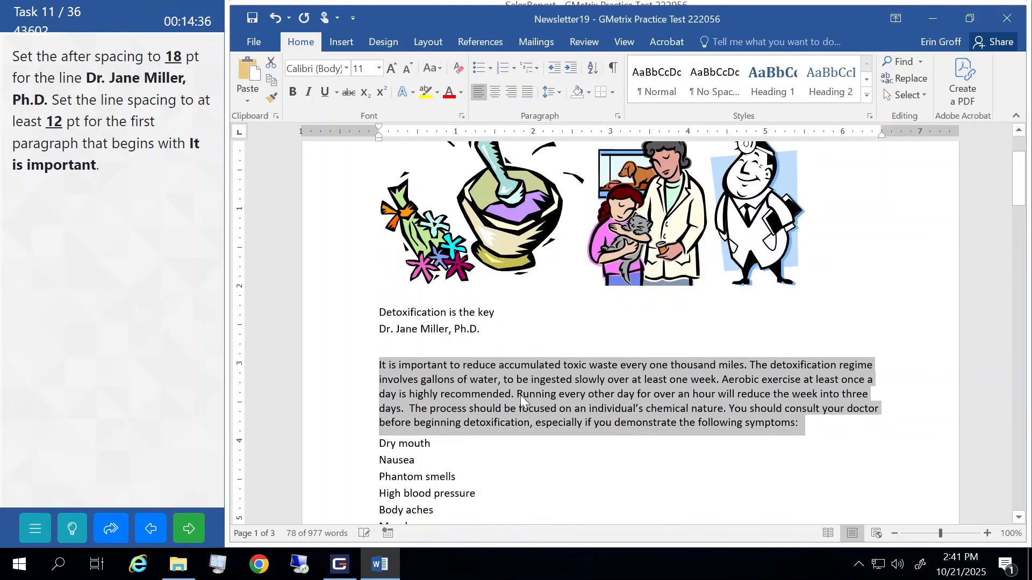
left_click(521, 395)
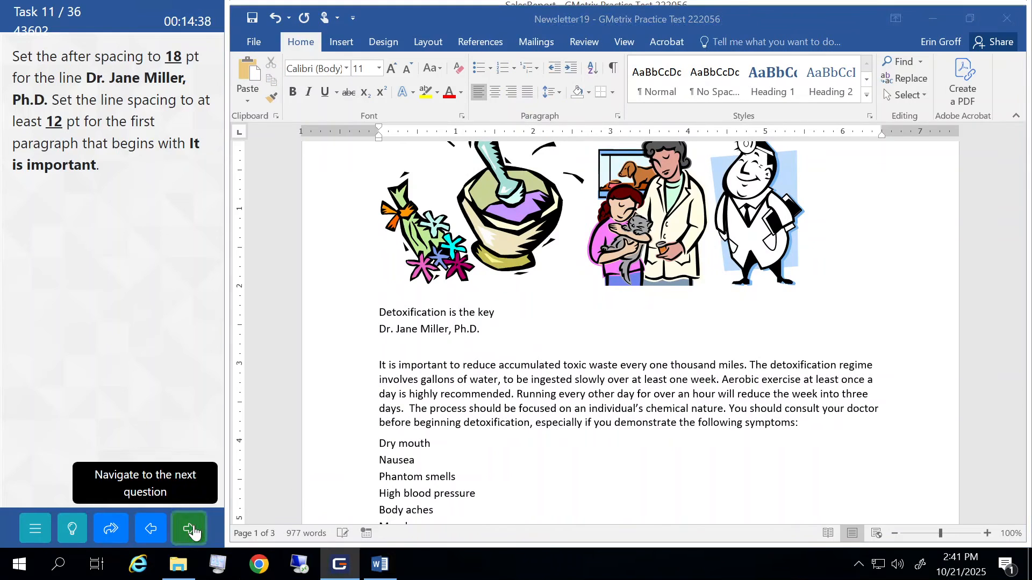
left_click(192, 528)
- Continue to task 12 and jump to the ToxinTable bookmark in Newsletter19
left_click(168, 334)
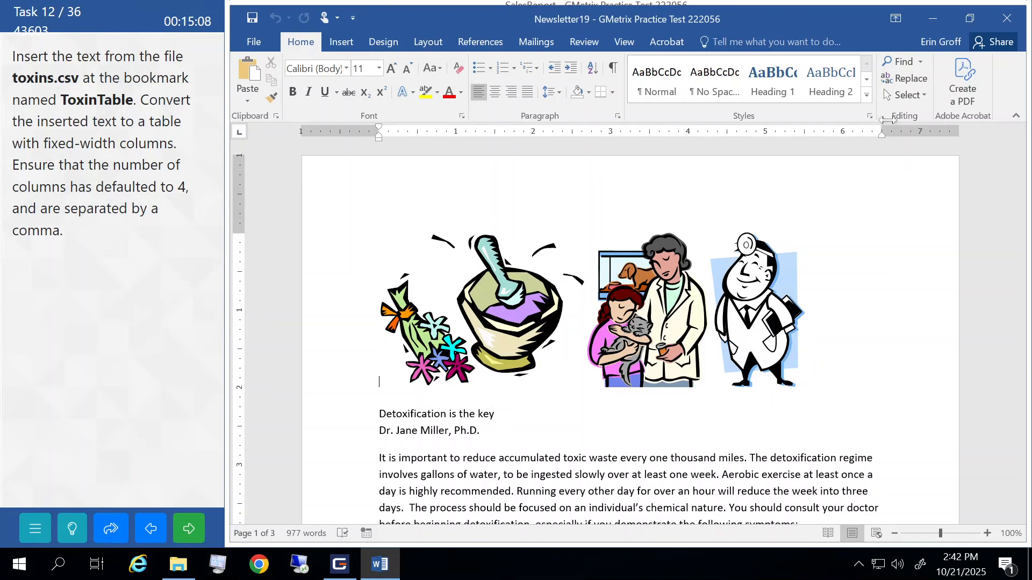
left_click(921, 61)
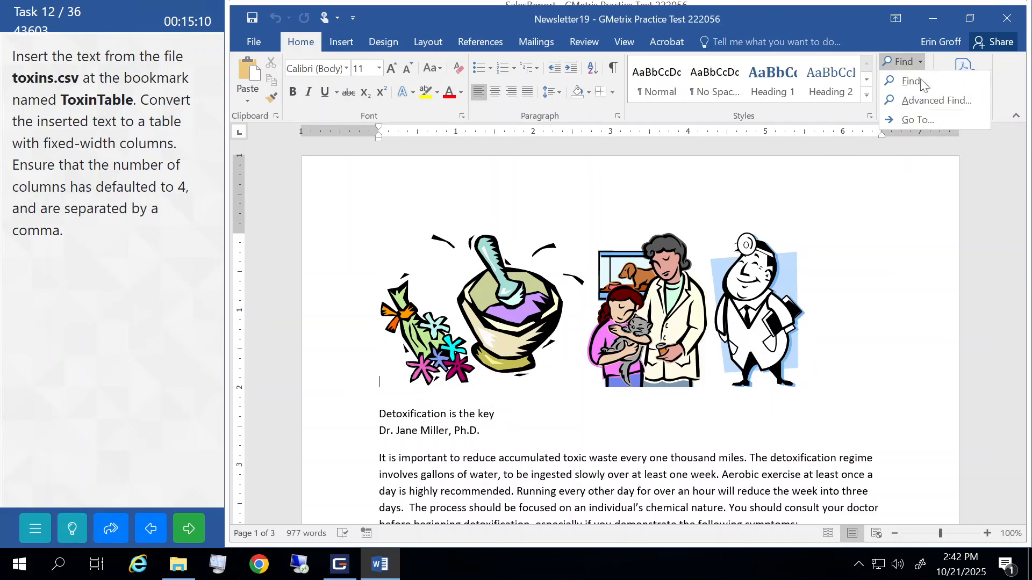
left_click(907, 115)
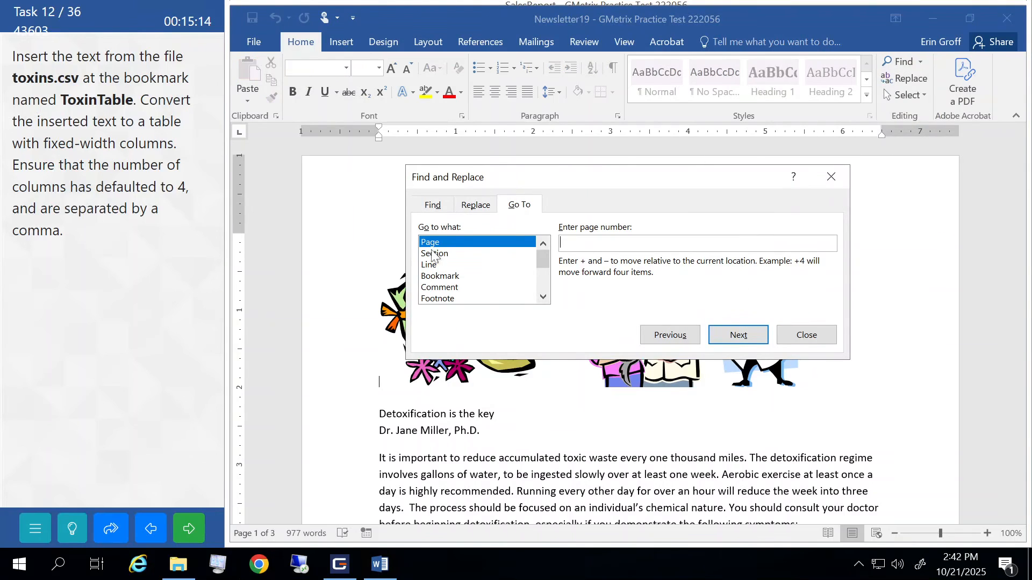
left_click(436, 276)
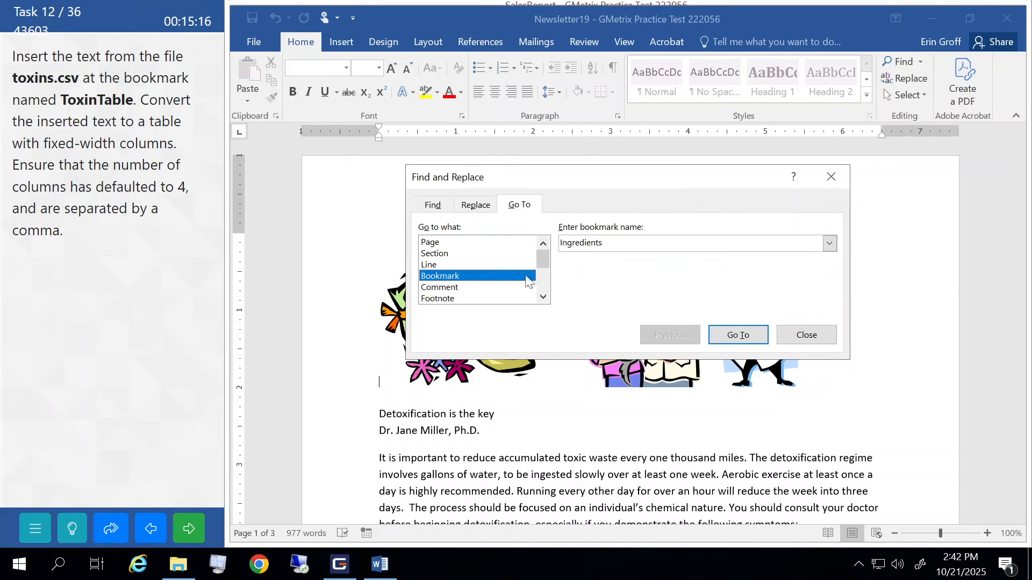
left_click(830, 243)
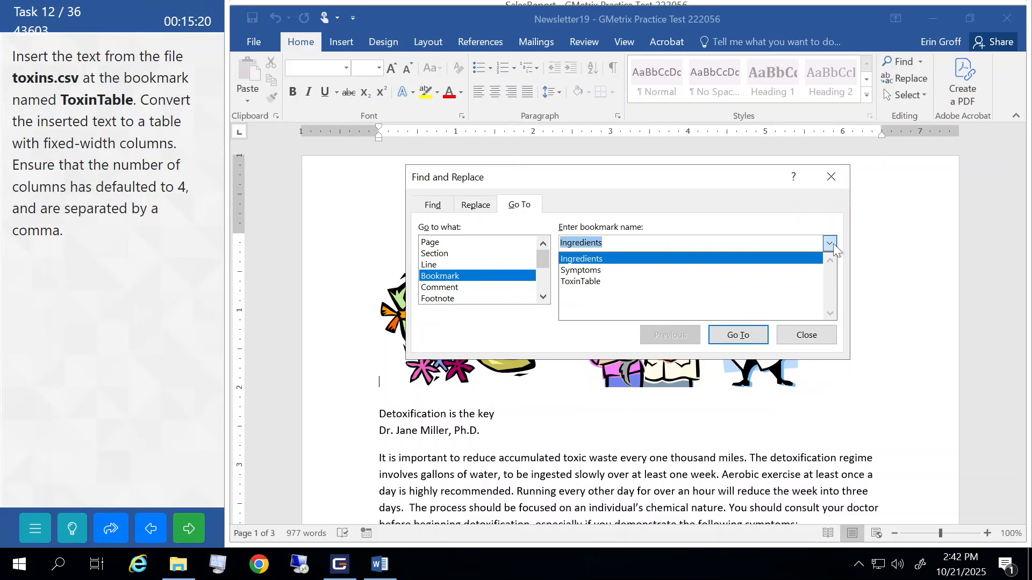
left_click(584, 281)
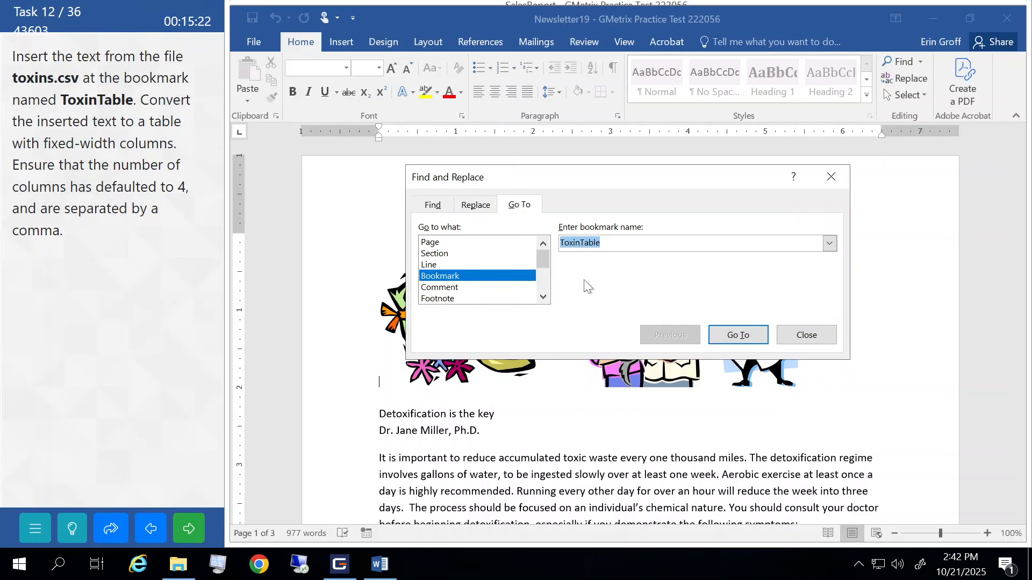
left_click(750, 332)
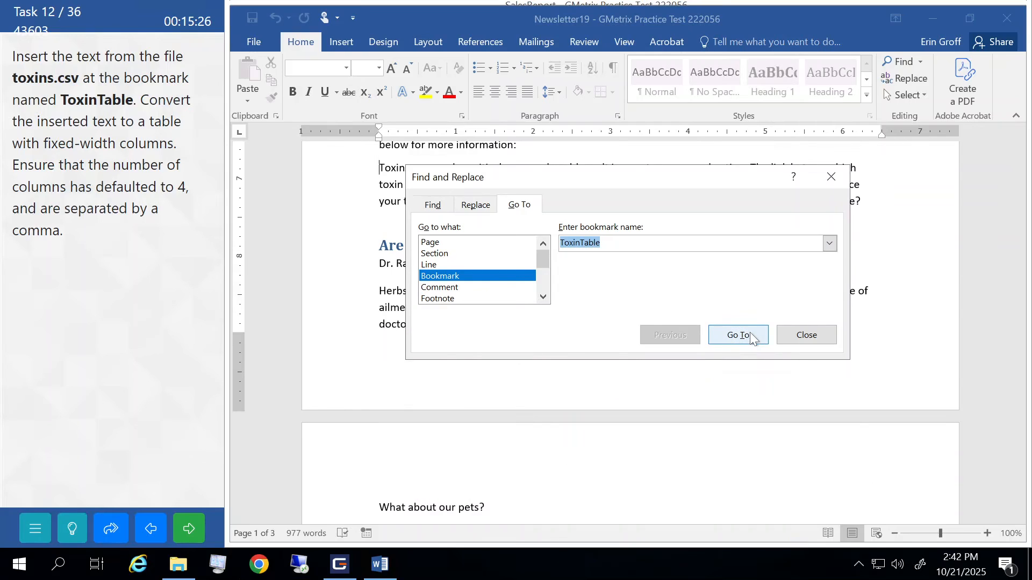
left_click(796, 337)
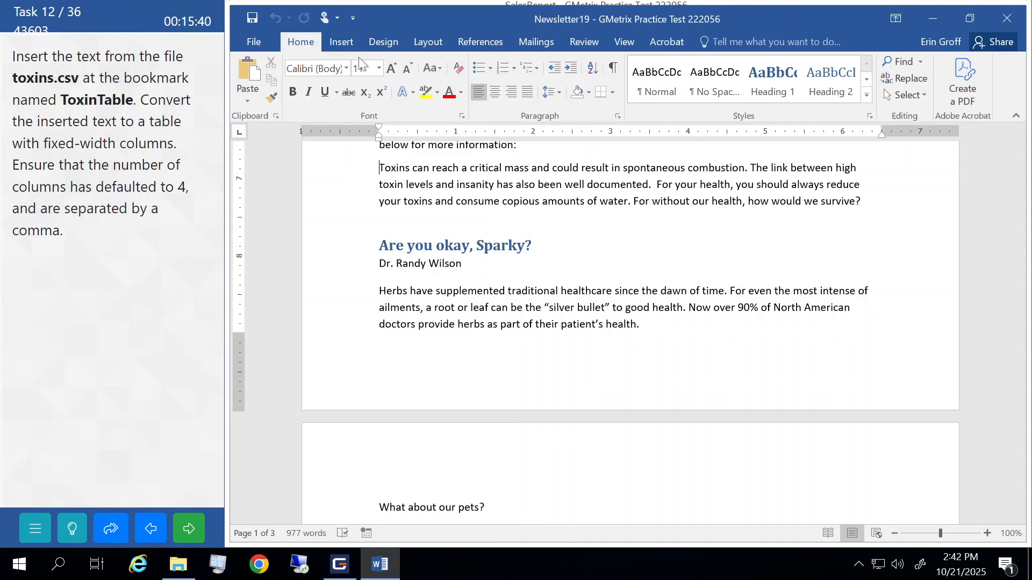
- Insert the text of toxins.csv from Documents > GMetrixTemplates at the bookmark, with All Files shown
left_click(342, 39)
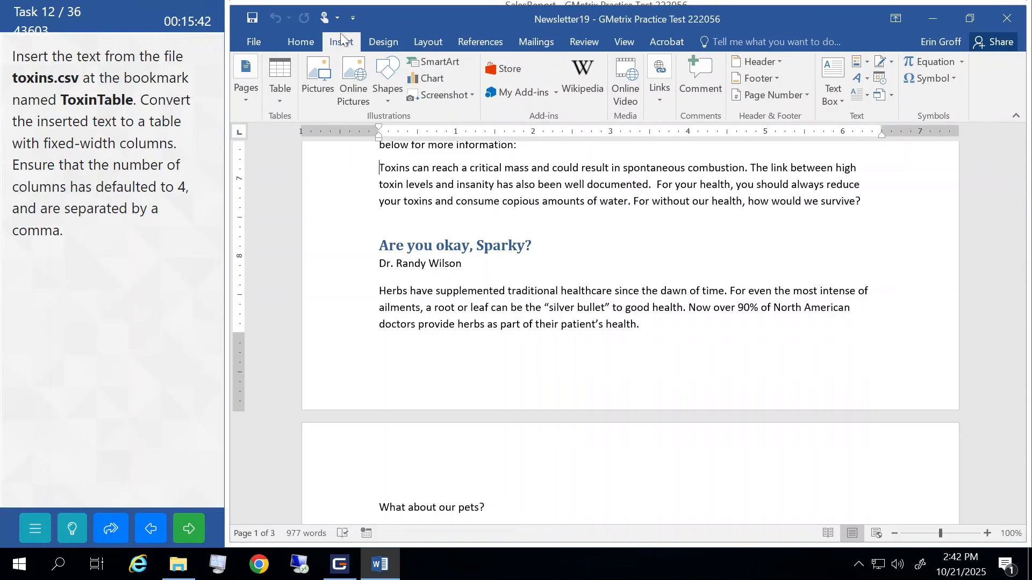
left_click(892, 98)
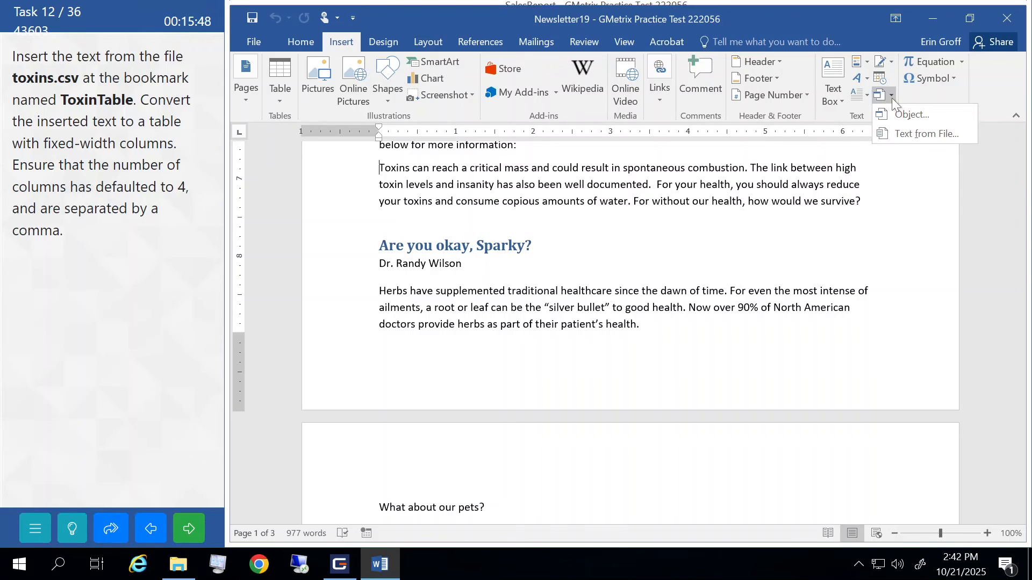
left_click(905, 135)
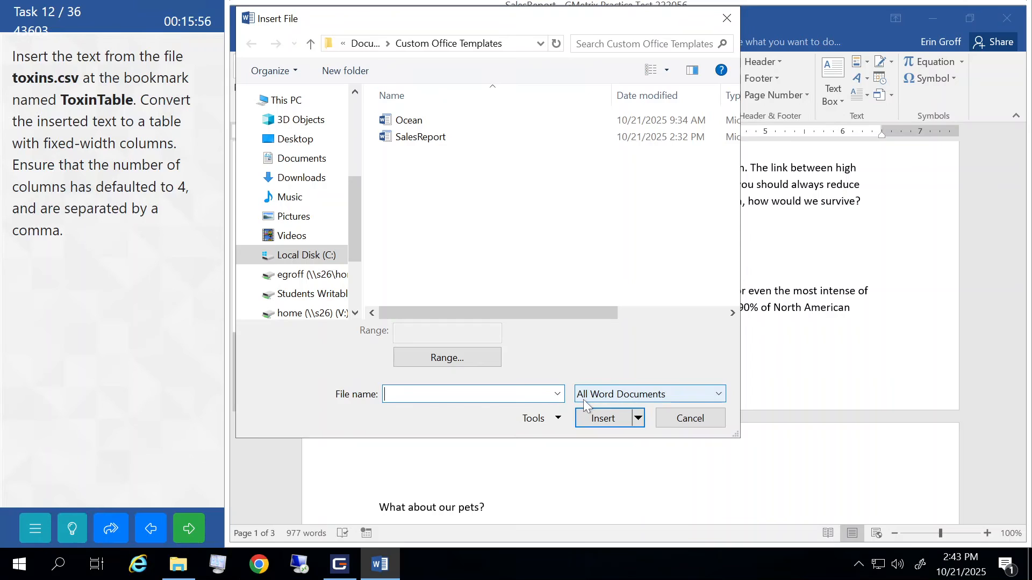
left_click(718, 394)
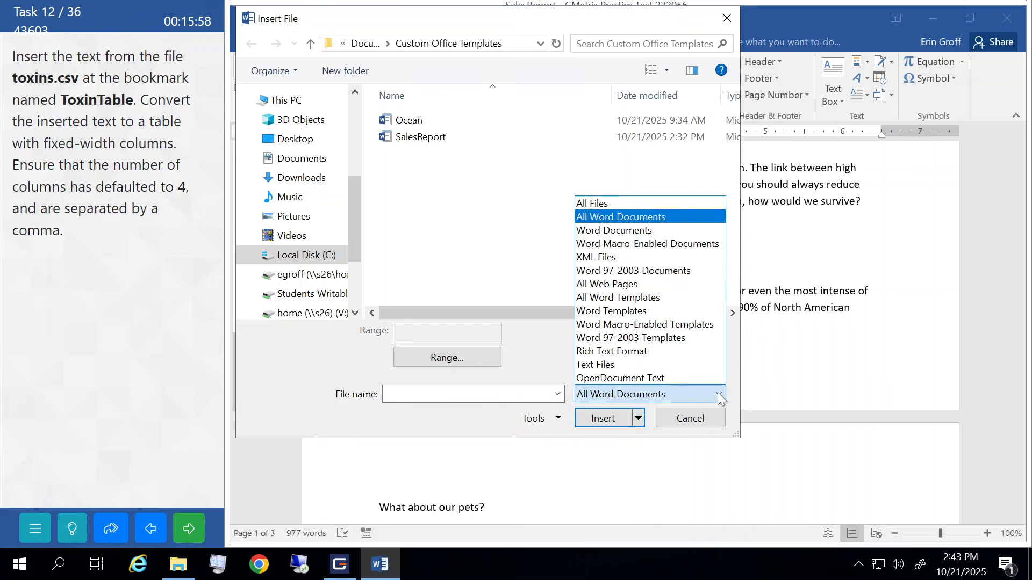
left_click(627, 204)
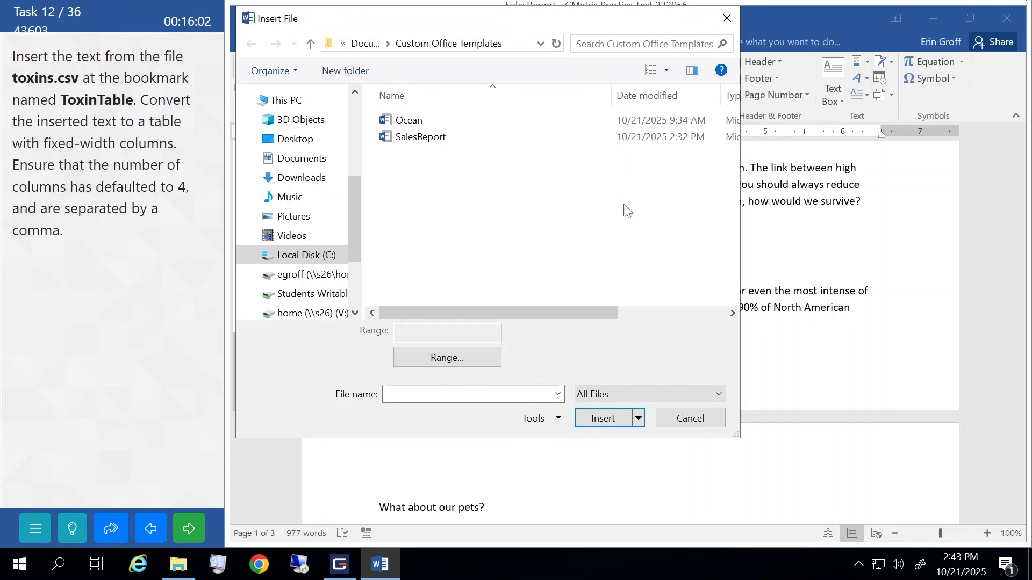
left_click(300, 161)
left_click(421, 137)
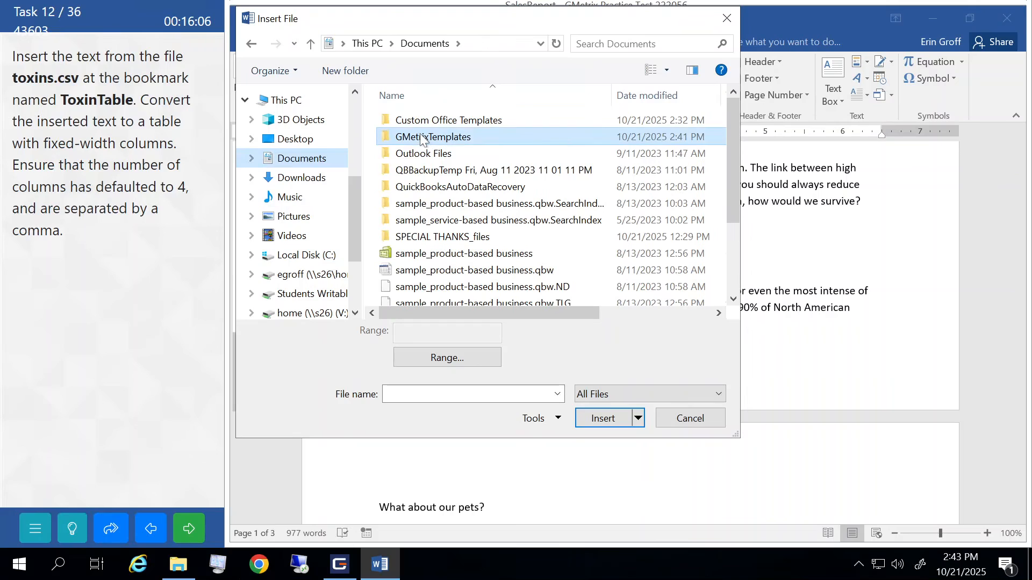
double_click(421, 137)
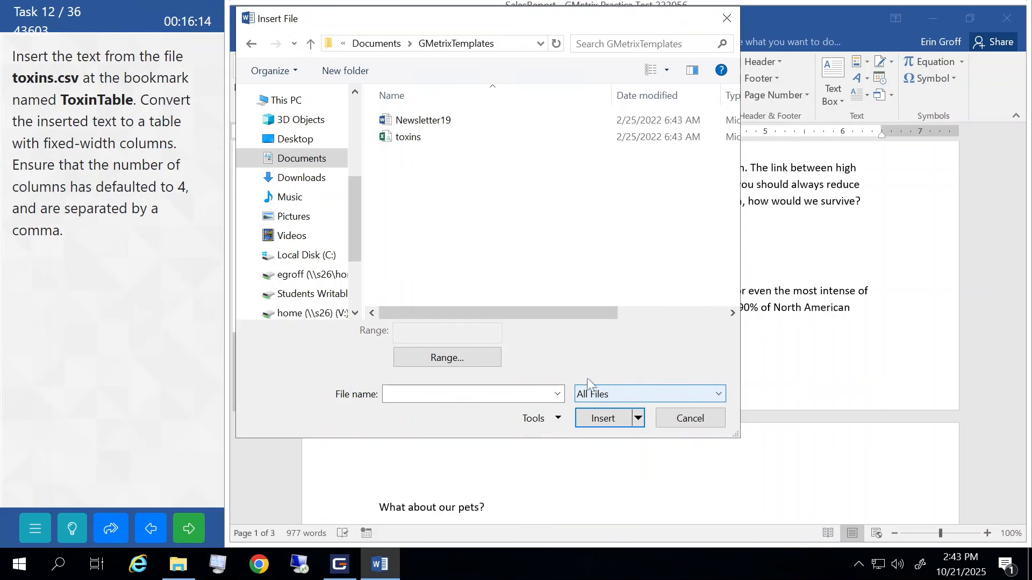
left_click(400, 139)
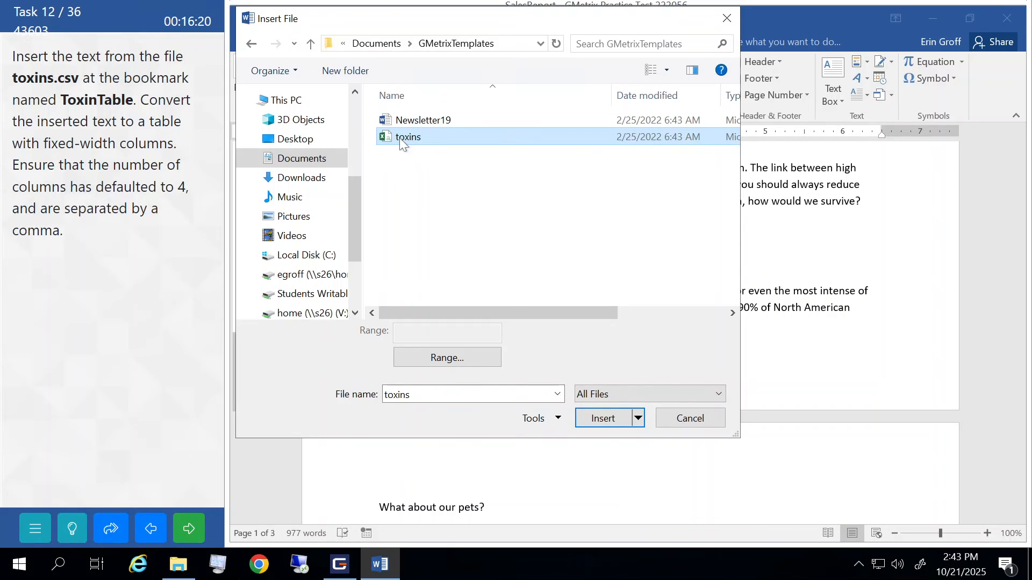
left_click(596, 419)
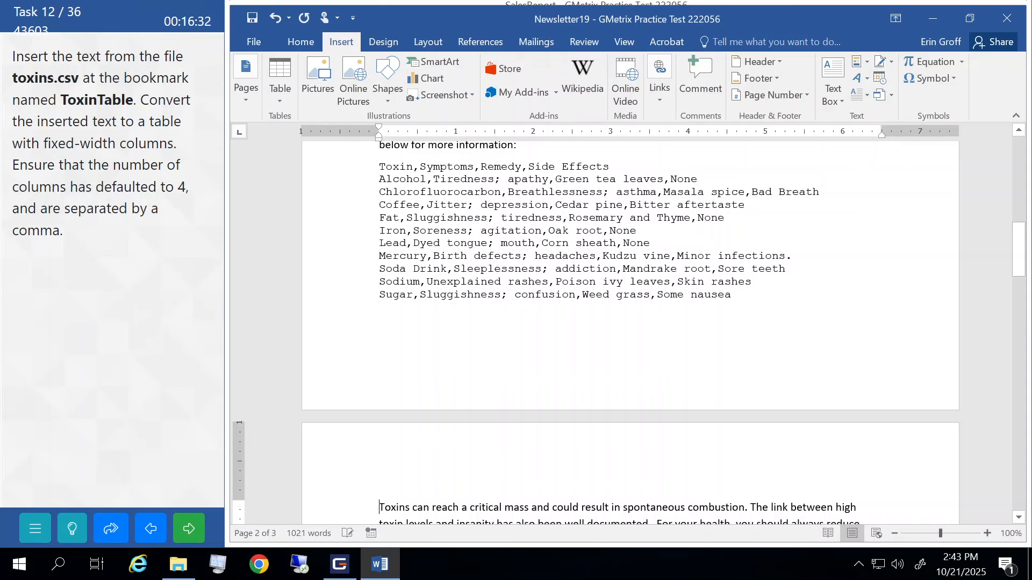
- Convert the CSV lines from the header through Sugar into a 4-column, fixed-width table split at commas
left_click(307, 166)
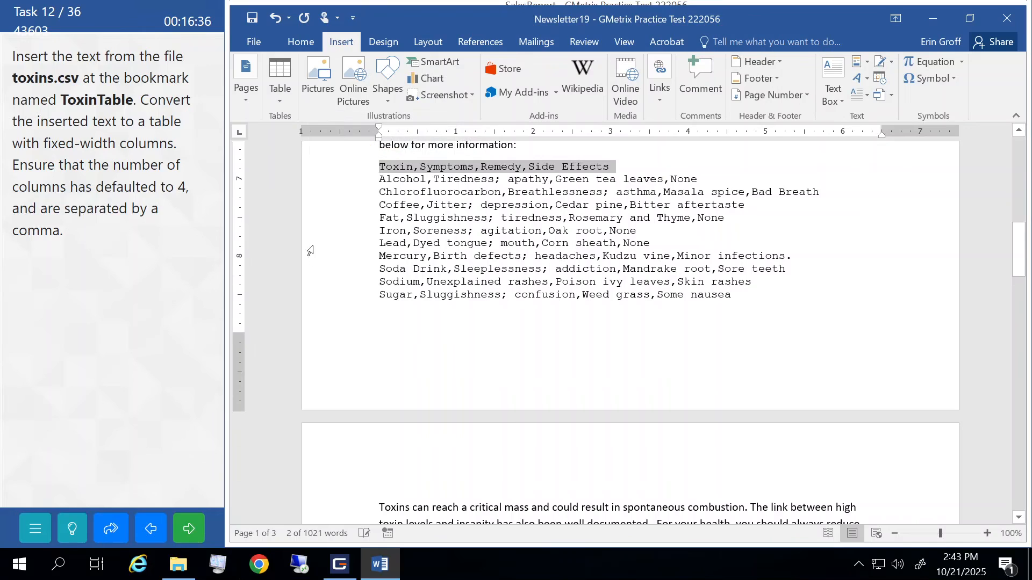
left_click_drag(307, 165, 314, 299)
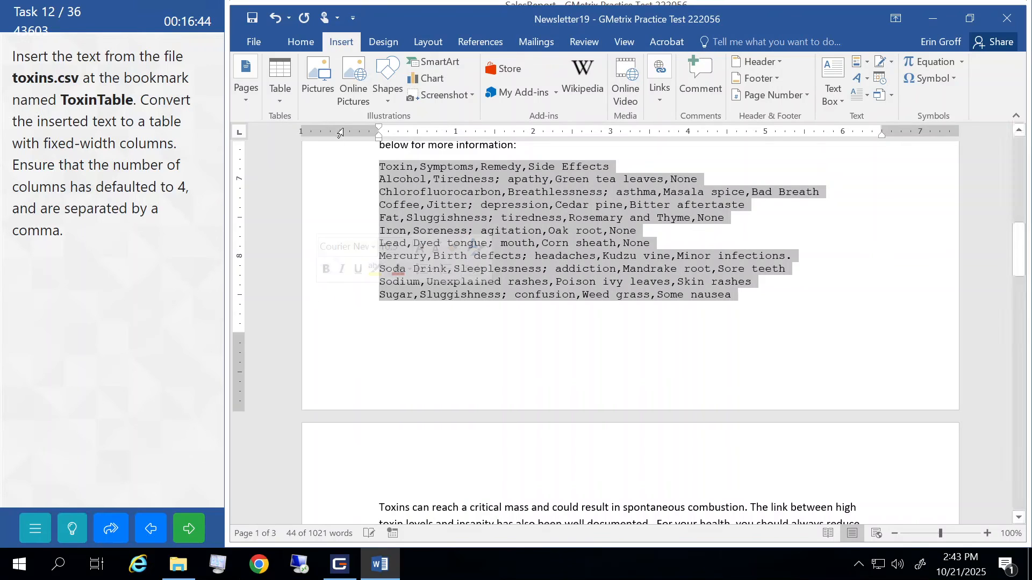
left_click(281, 100)
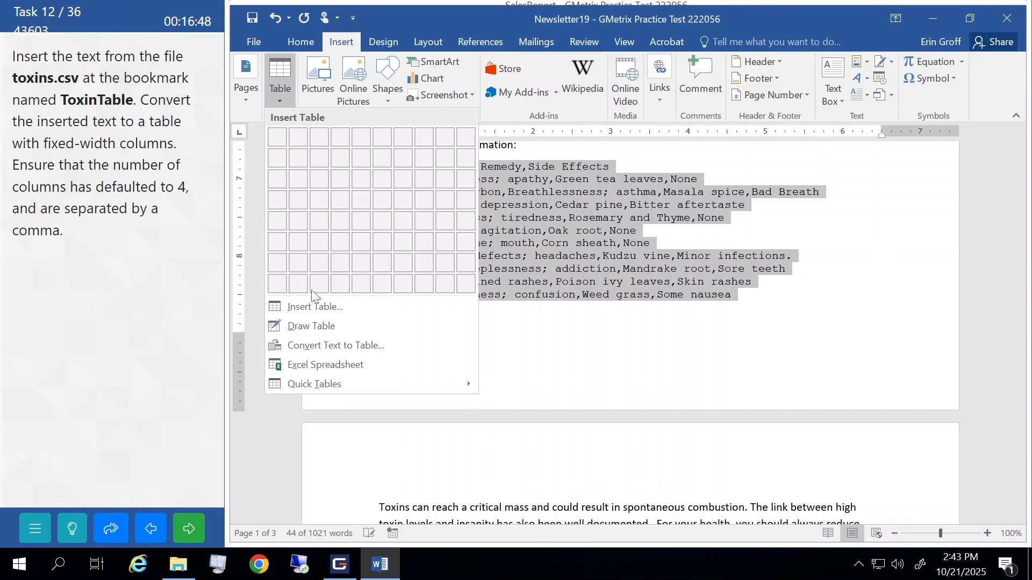
left_click(336, 341)
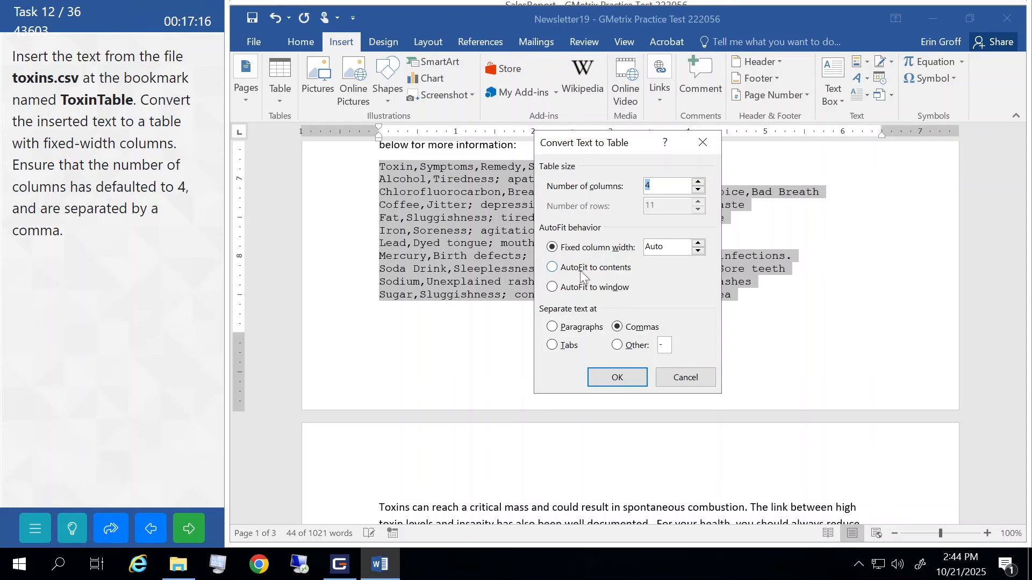
left_click(619, 376)
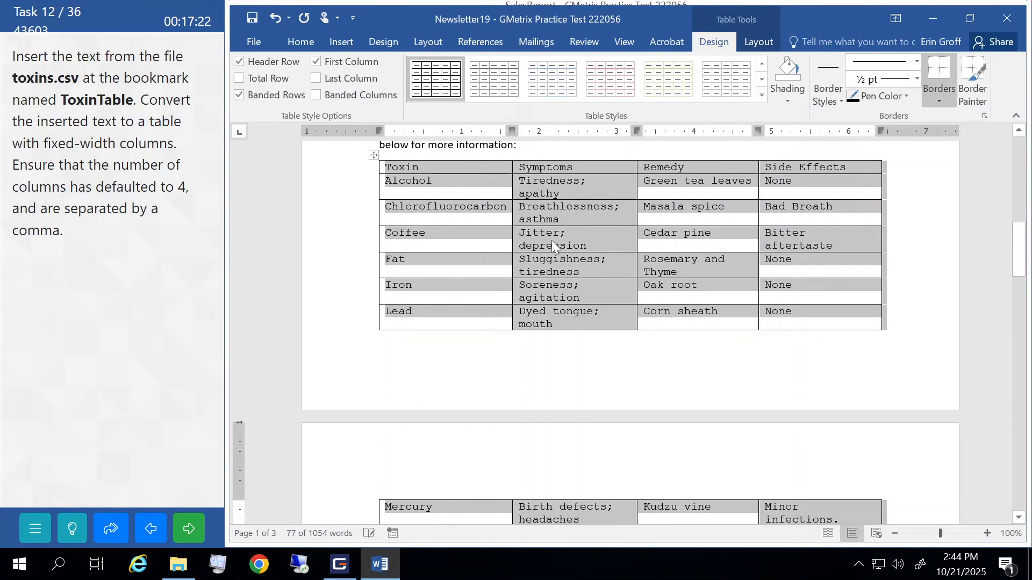
- Submit task 12 and continue past the Correct result
left_click(553, 245)
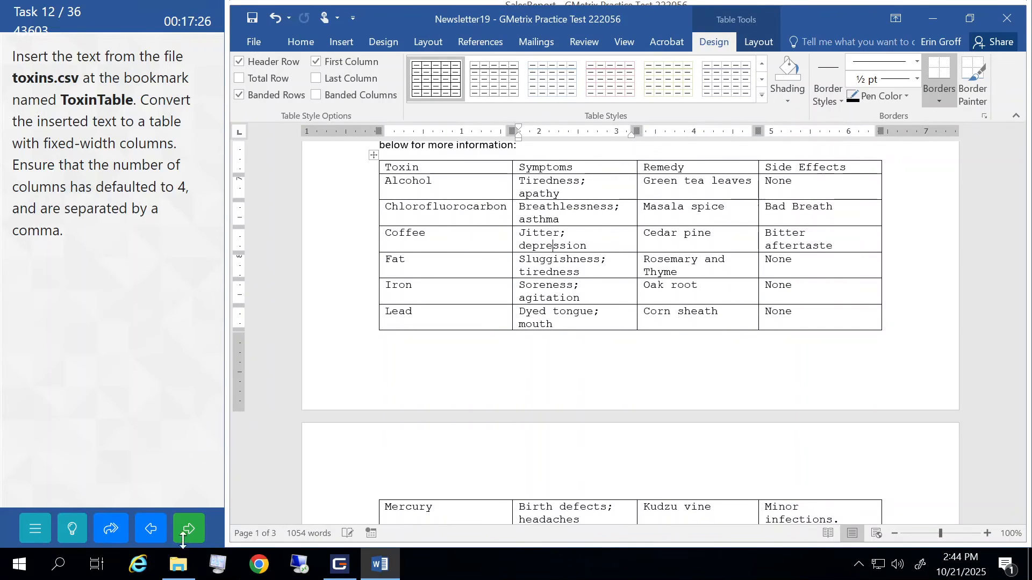
left_click(188, 532)
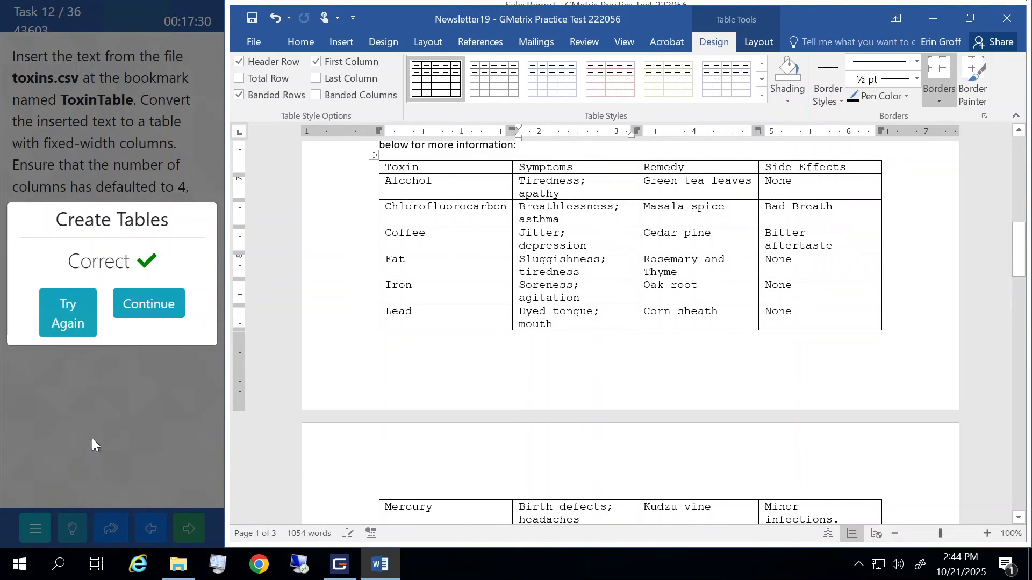
left_click(153, 316)
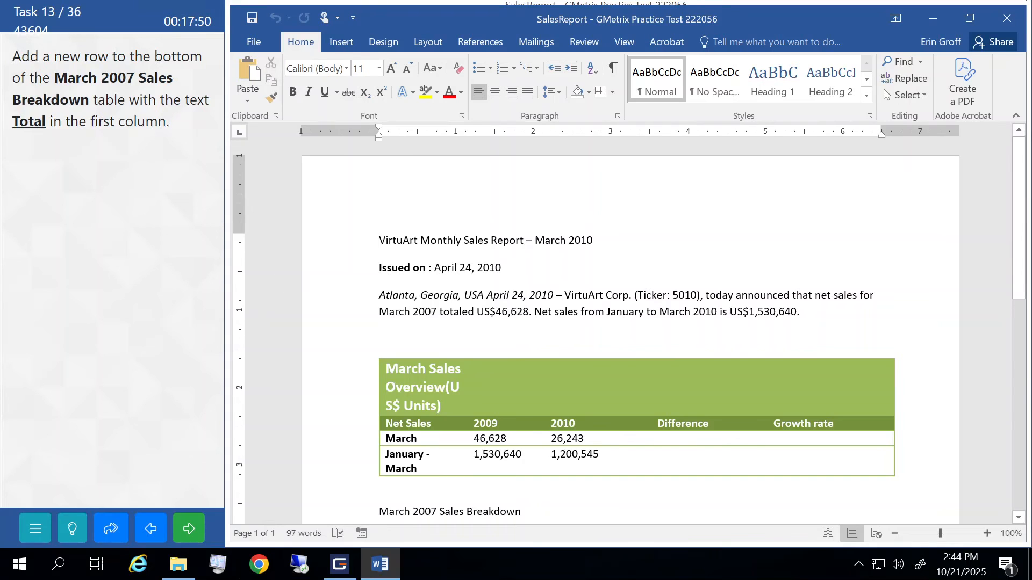
- Add a new row after the 9,623 cell and enter 'Total' in its first cell
scroll(629, 338, "down", 4)
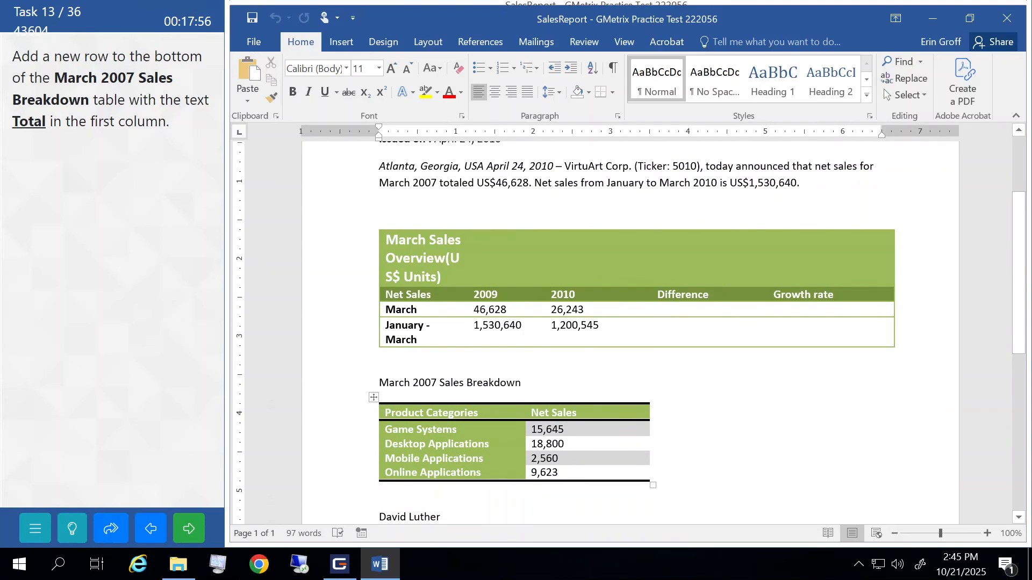
left_click(559, 473)
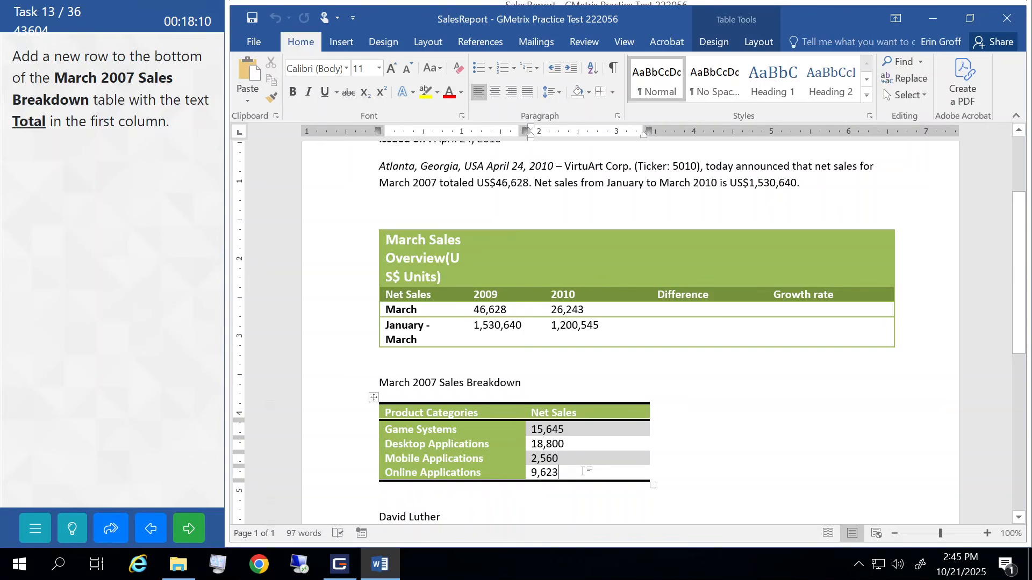
key("Tab")
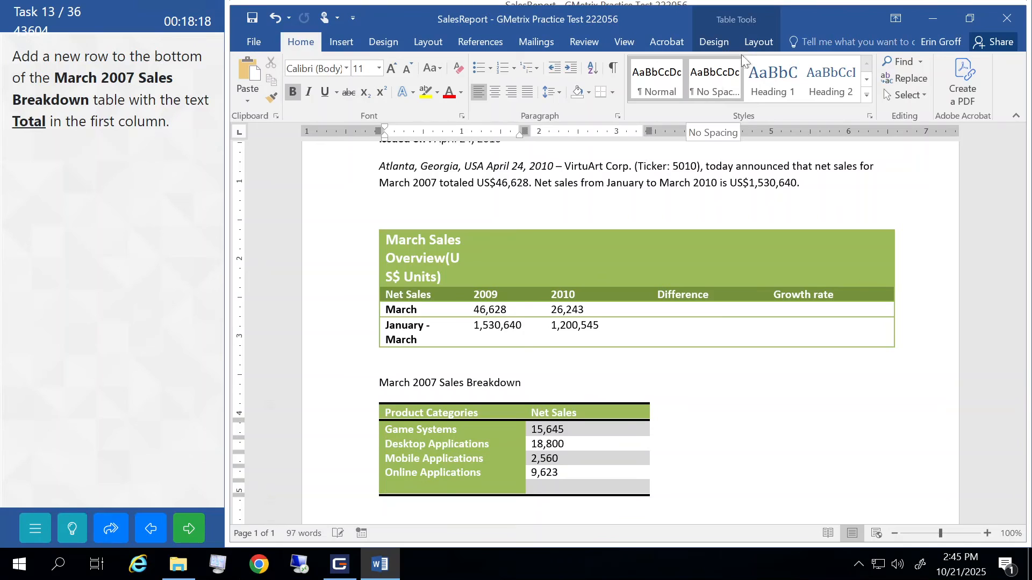
left_click(757, 42)
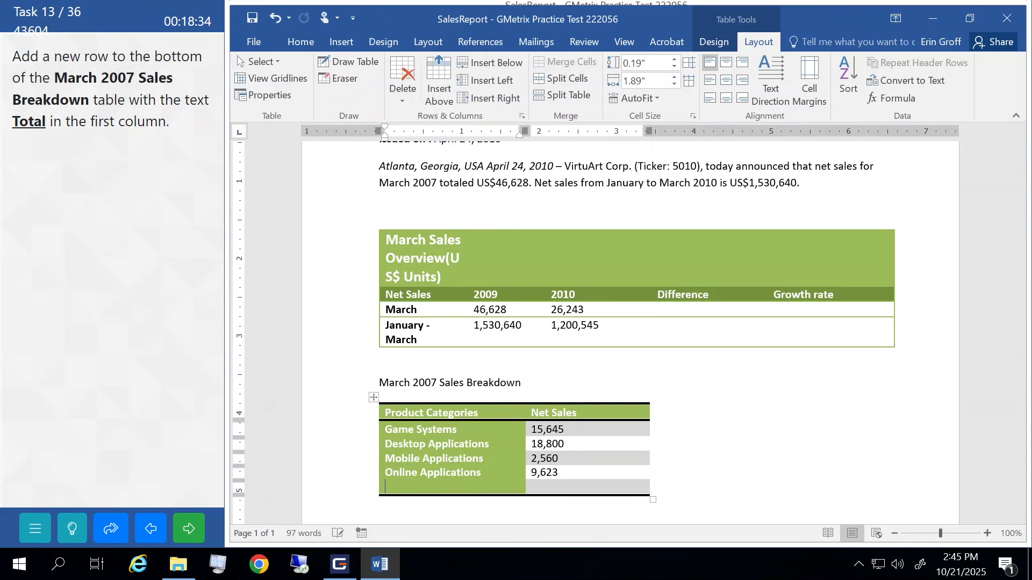
mouse_move(371, 479)
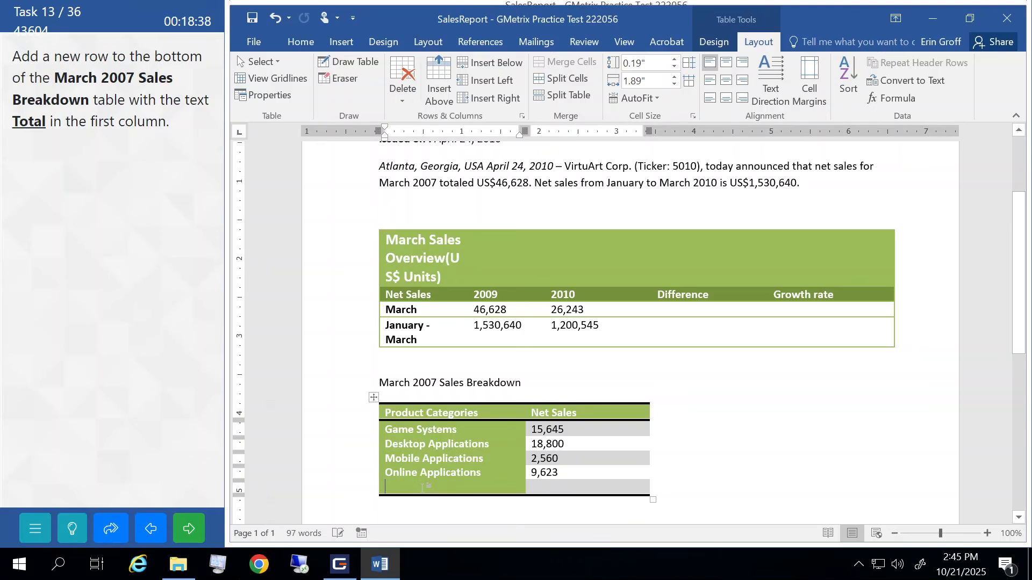
type("Total")
- Submit task 13 and dismiss the result
left_click(454, 385)
left_click(202, 522)
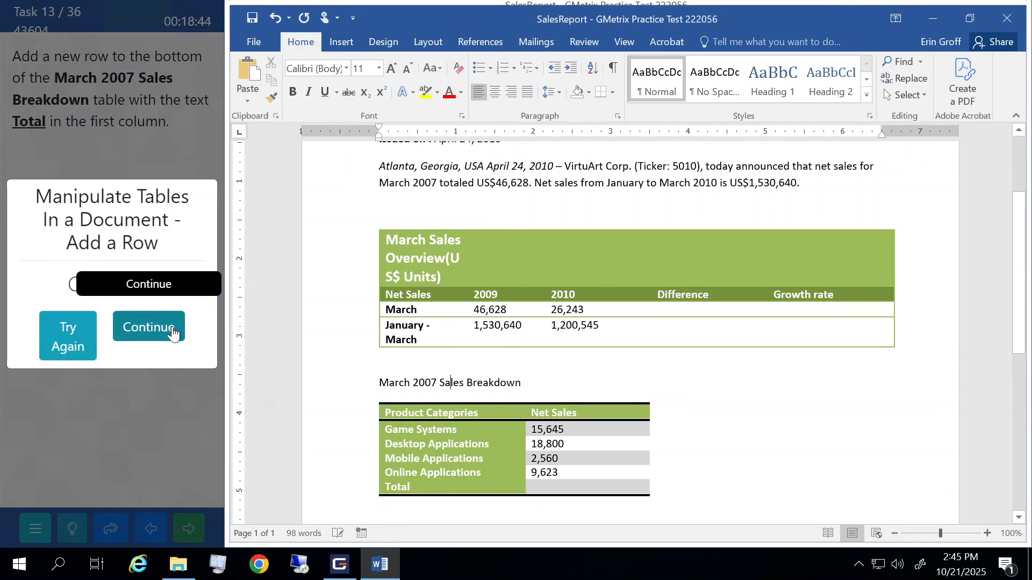
left_click(172, 326)
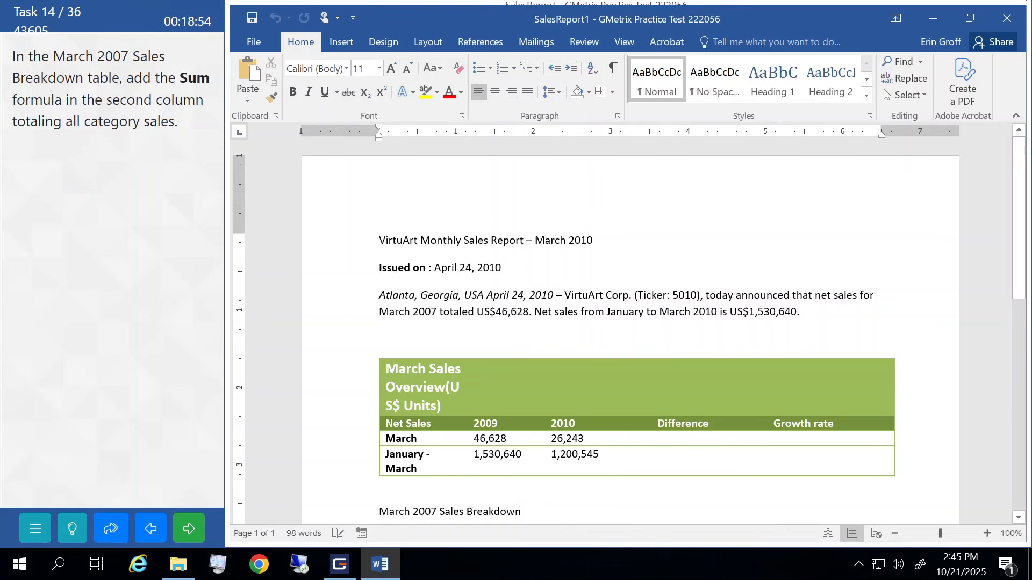
- Insert a =SUM(ABOVE) formula field in the Total row's Net Sales cell, then submit task 14
scroll(591, 242, "down", 6)
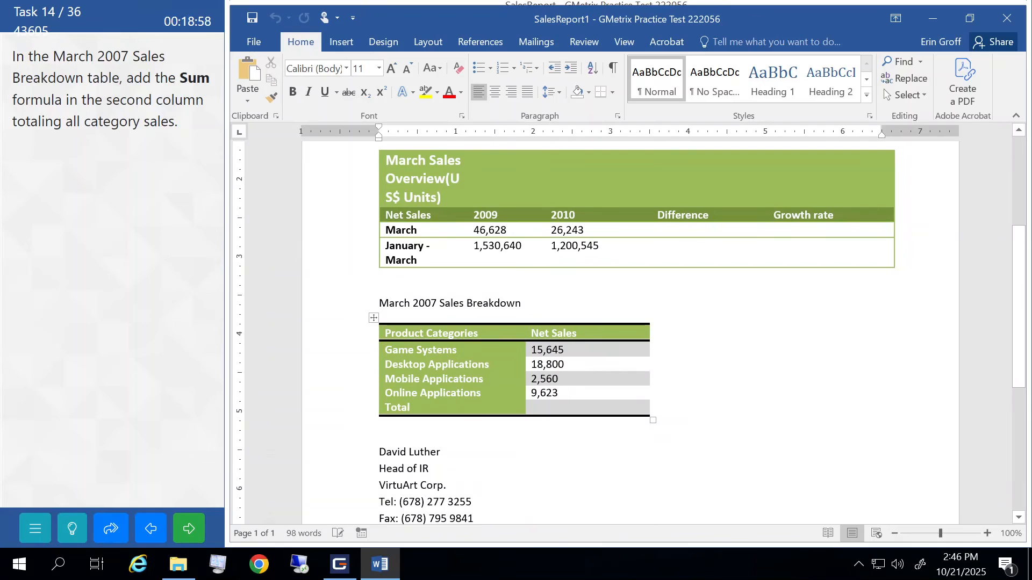
left_click(559, 408)
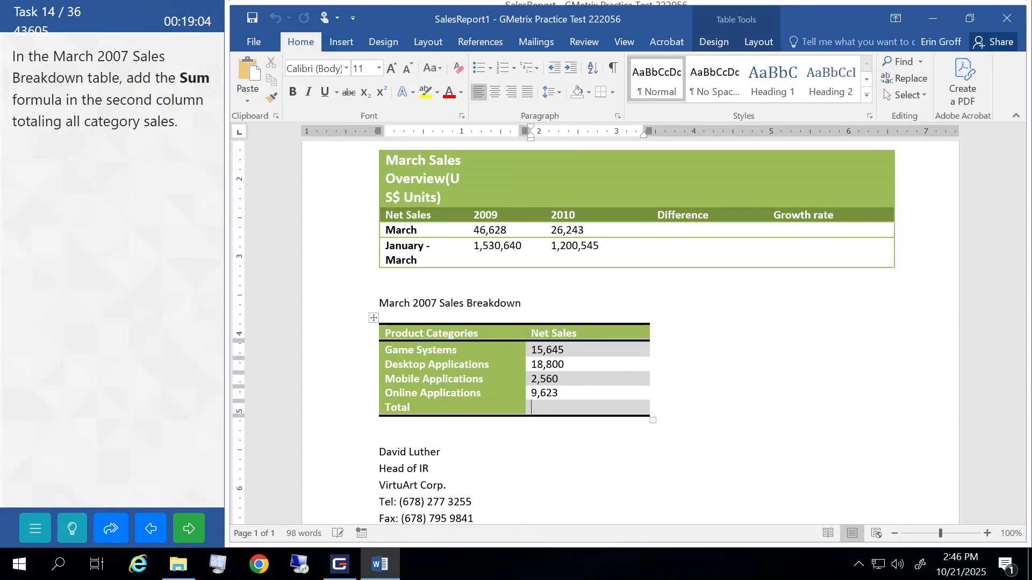
left_click(346, 47)
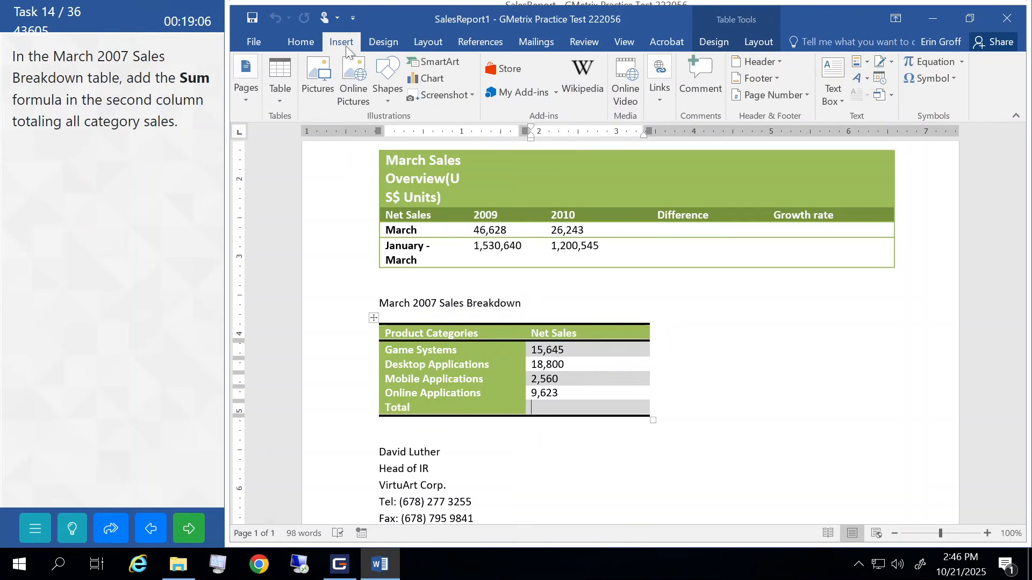
left_click(864, 63)
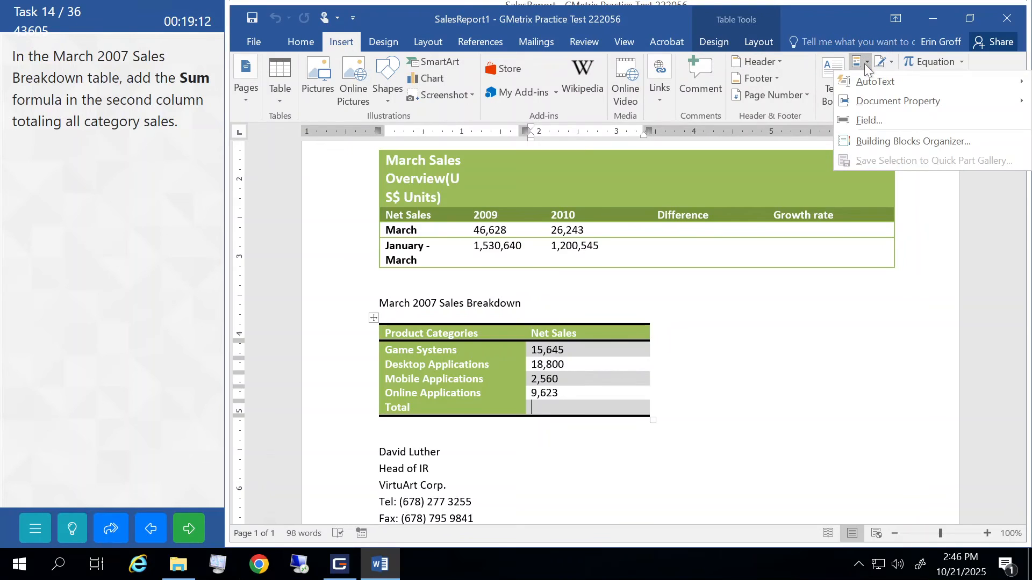
left_click(867, 120)
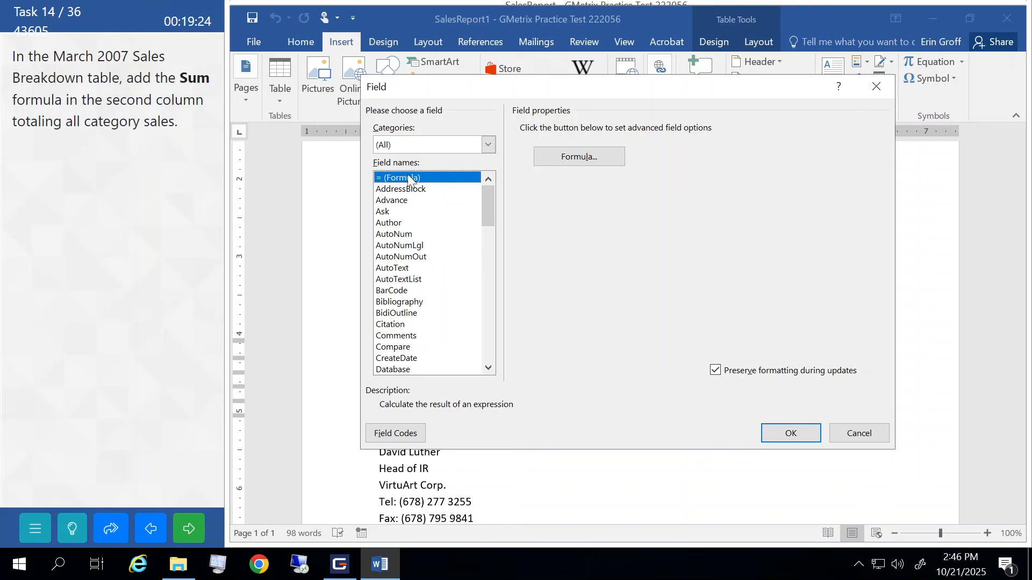
left_click(573, 159)
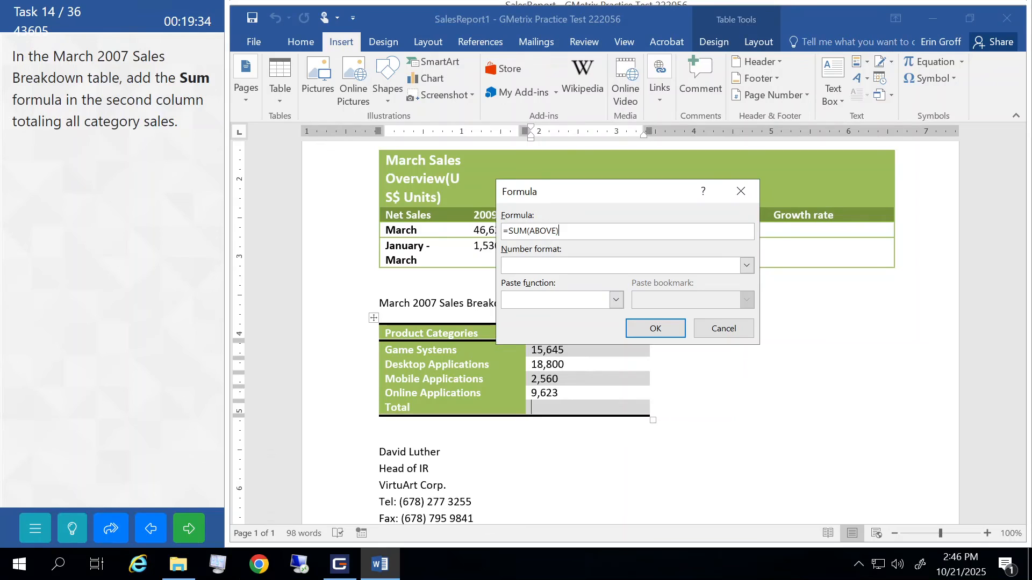
left_click(655, 330)
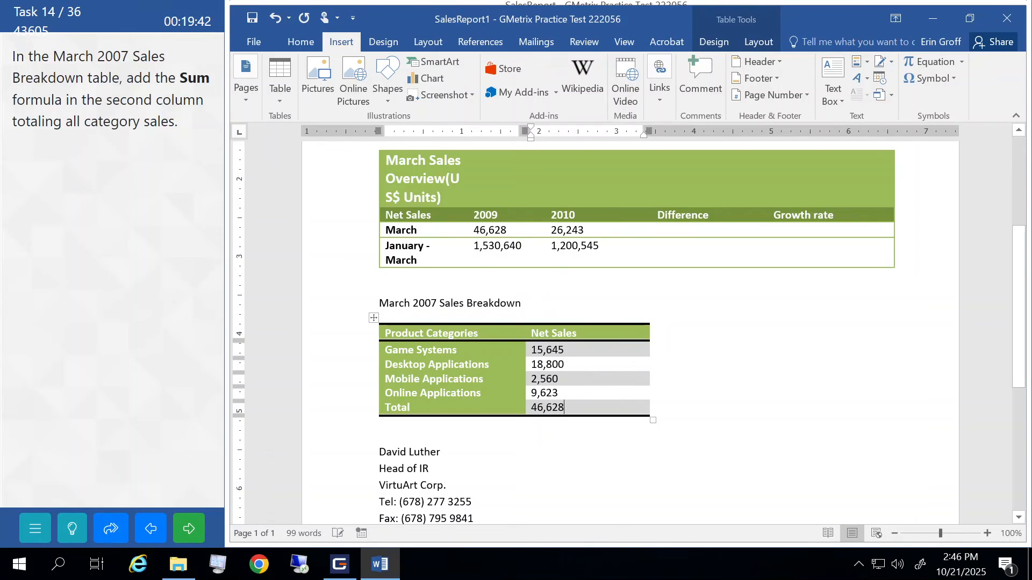
left_click(193, 524)
left_click(161, 302)
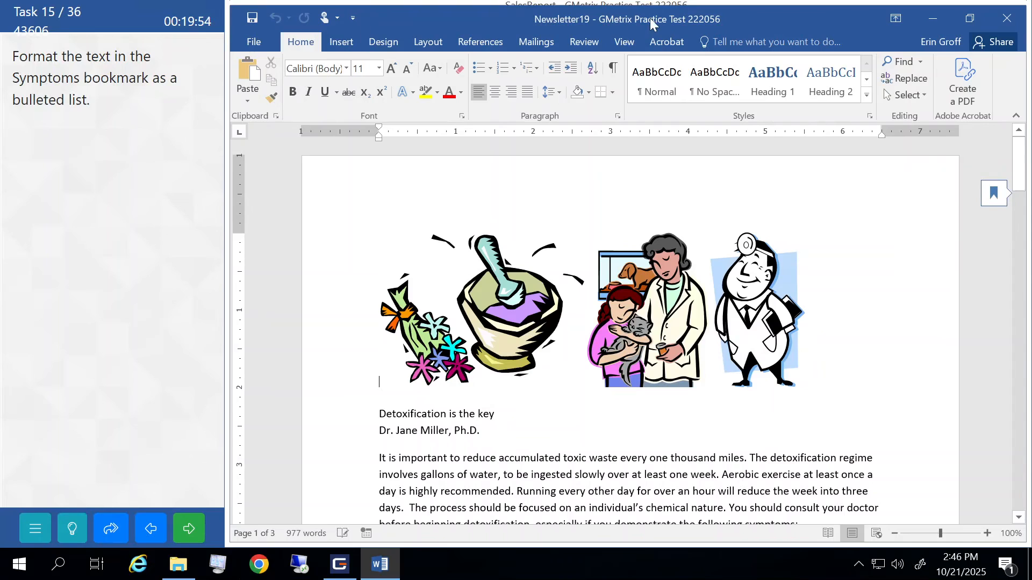
- Jump to and select the text at the Symptoms bookmark
left_click(920, 61)
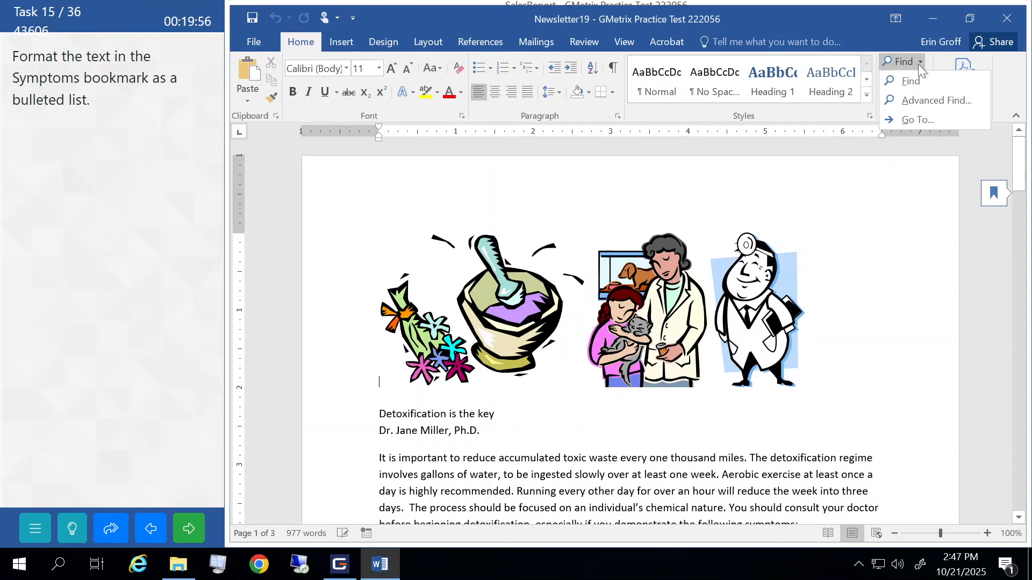
left_click(917, 121)
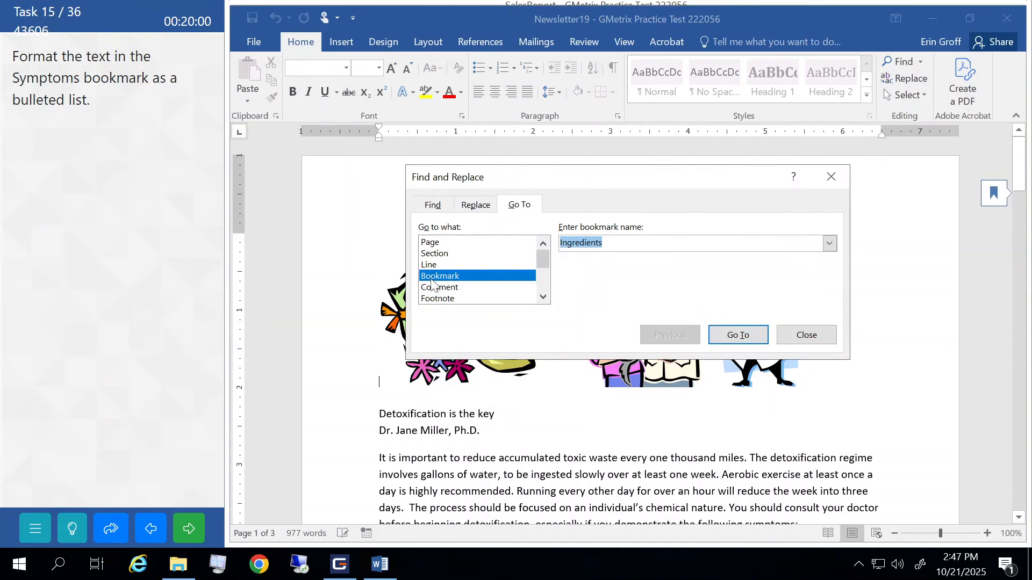
left_click(831, 245)
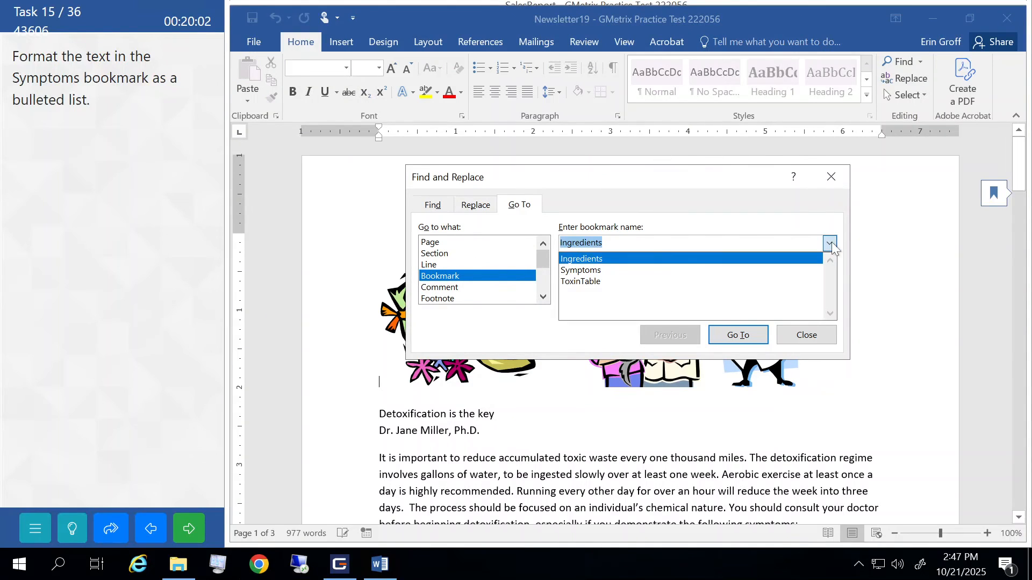
left_click(596, 271)
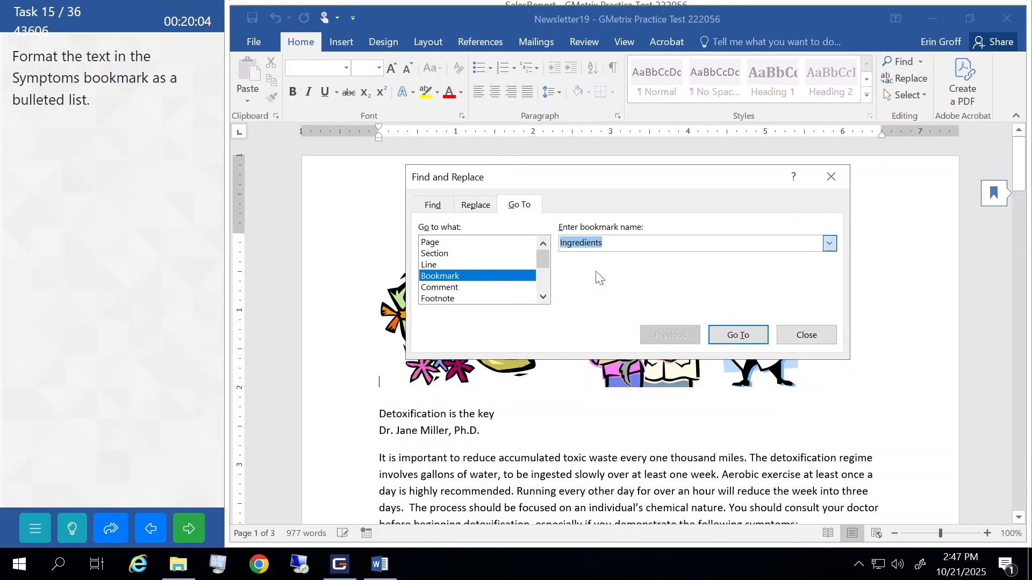
left_click(740, 336)
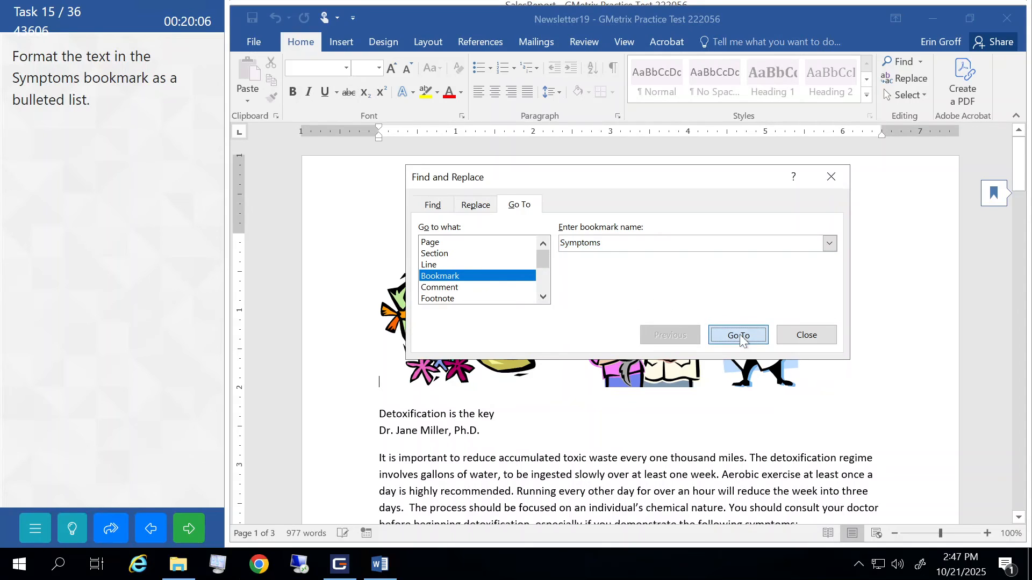
left_click(807, 335)
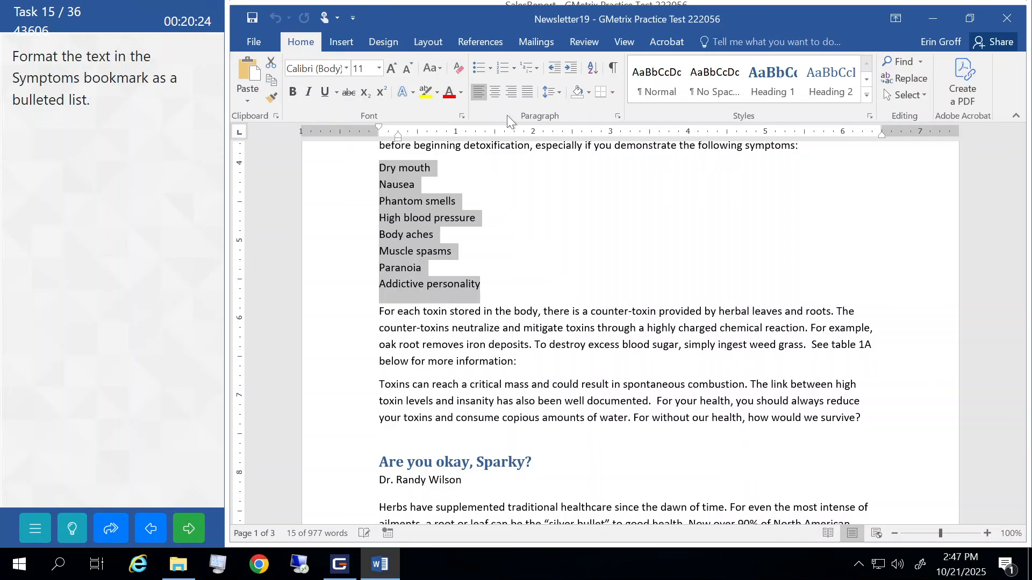
- Bullet the eight symptom lines and submit task 15
left_click(479, 68)
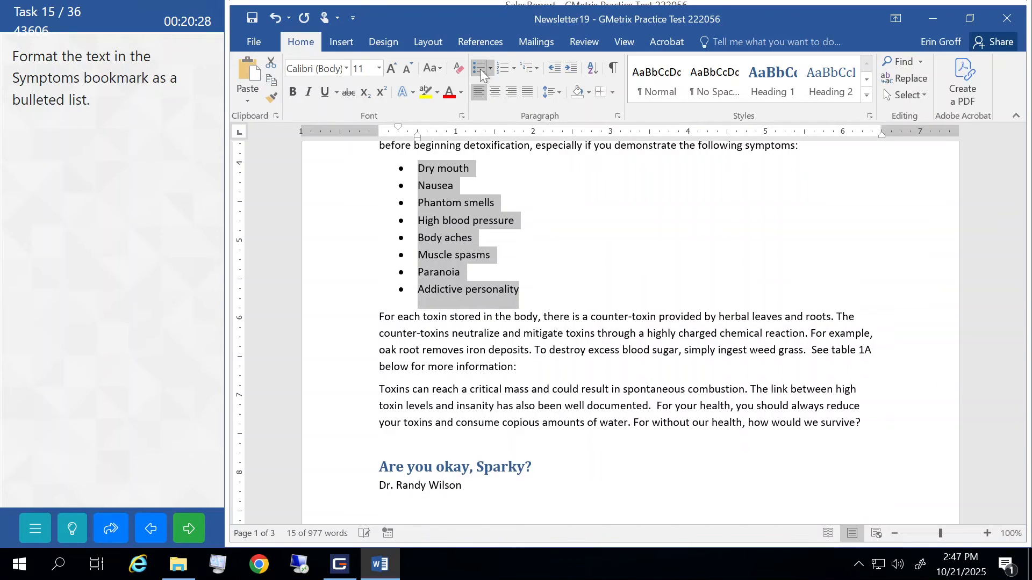
left_click(470, 352)
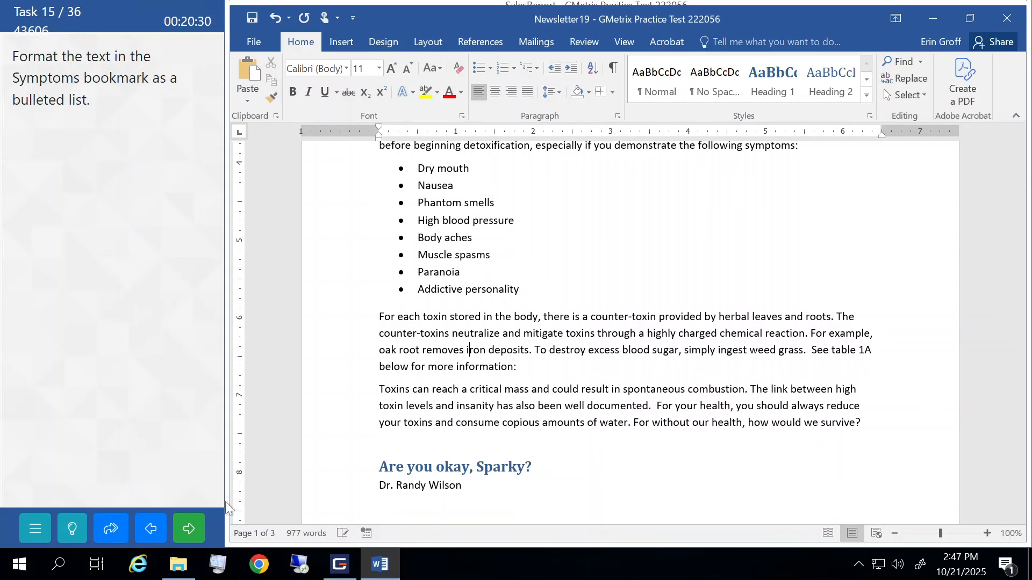
left_click(202, 532)
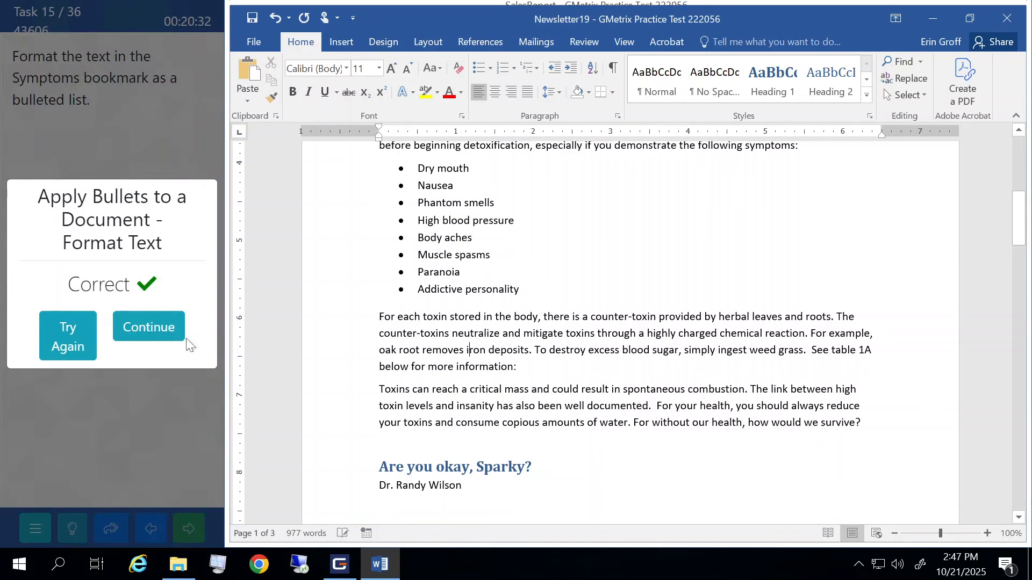
- Continue to task 16 and jump to the Ingredients bookmark text
left_click(171, 325)
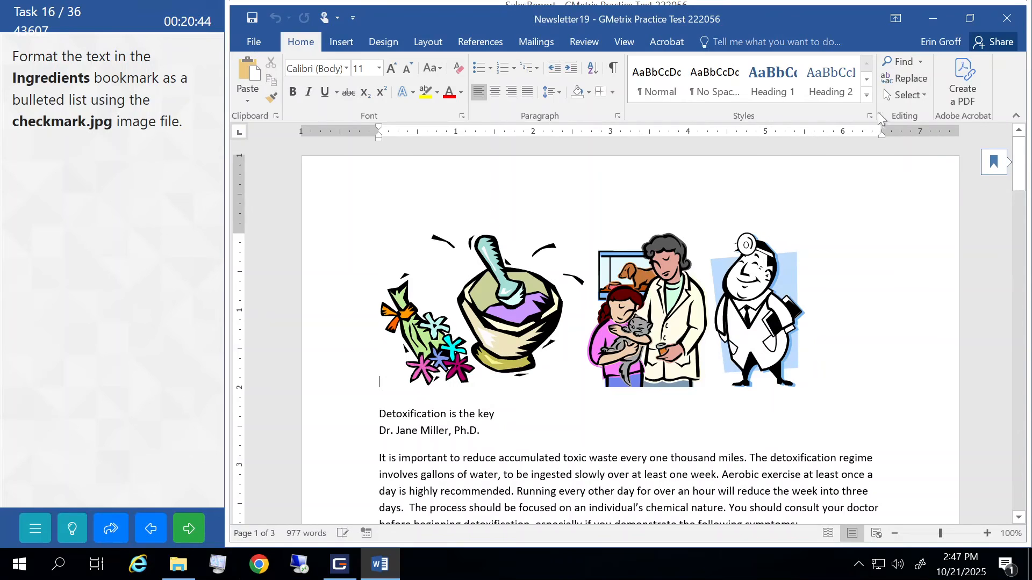
left_click(920, 61)
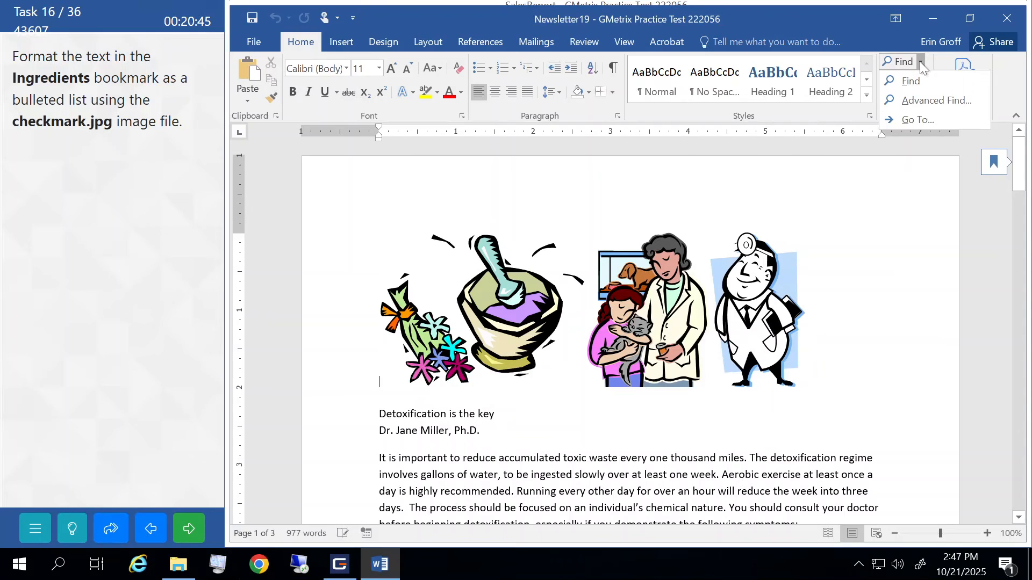
left_click(917, 120)
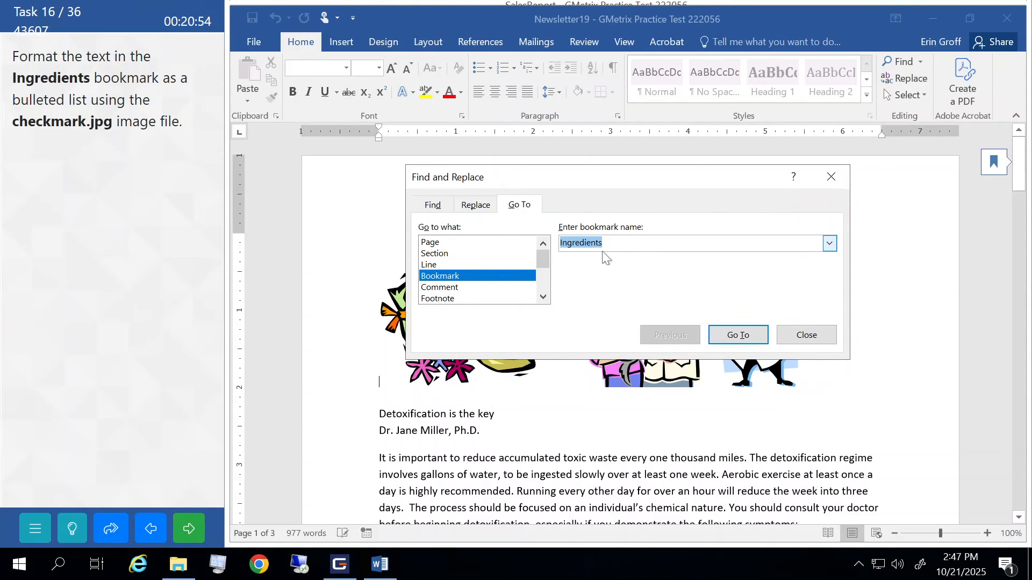
left_click(739, 343)
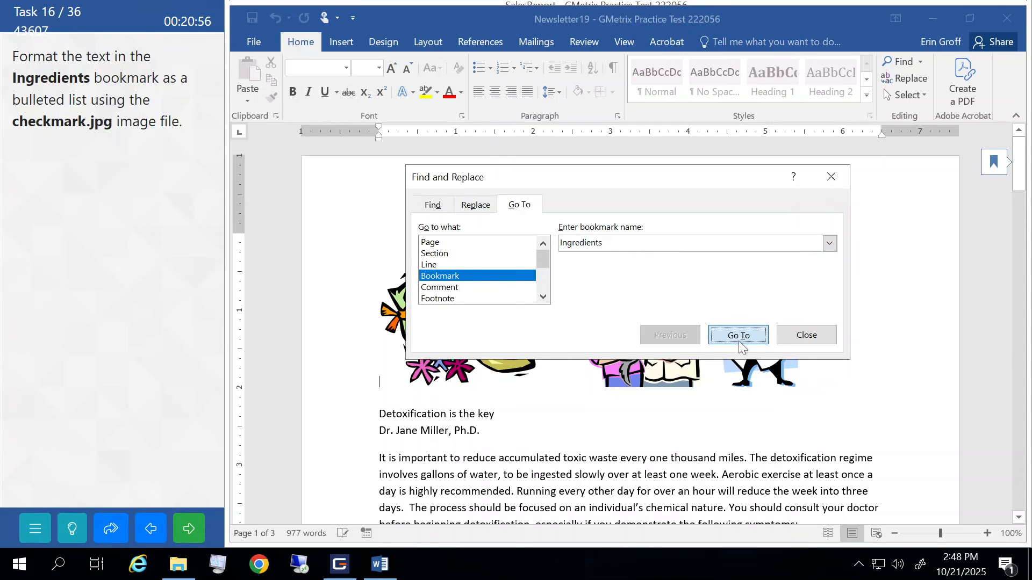
left_click(807, 335)
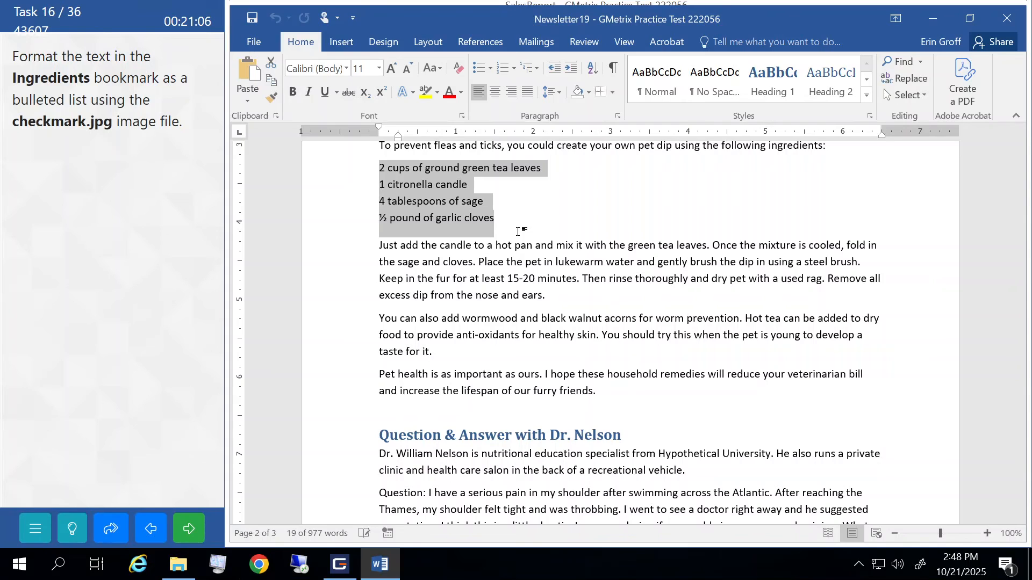
- Start defining a new picture bullet for the selected ingredients
left_click(491, 70)
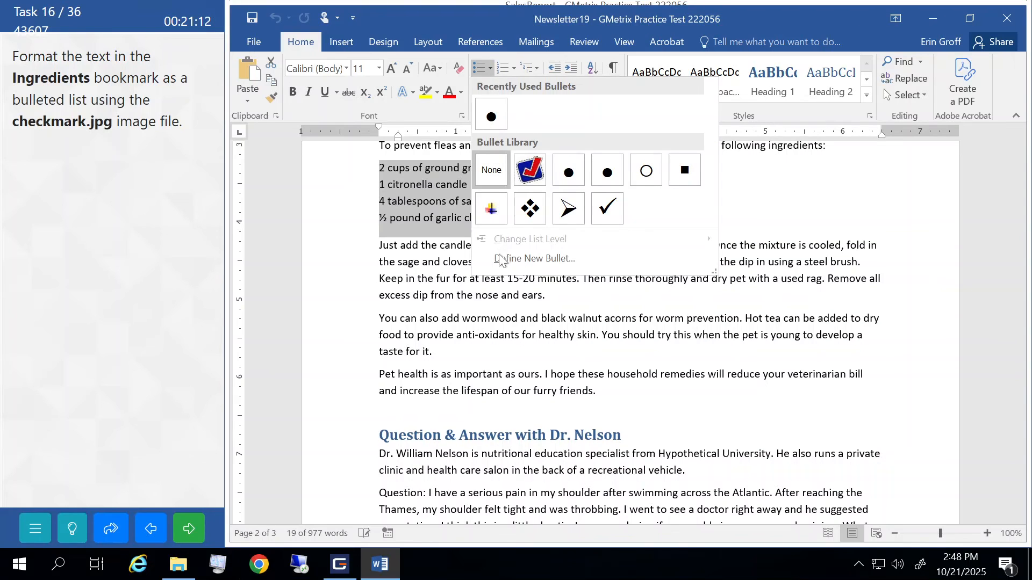
left_click(530, 260)
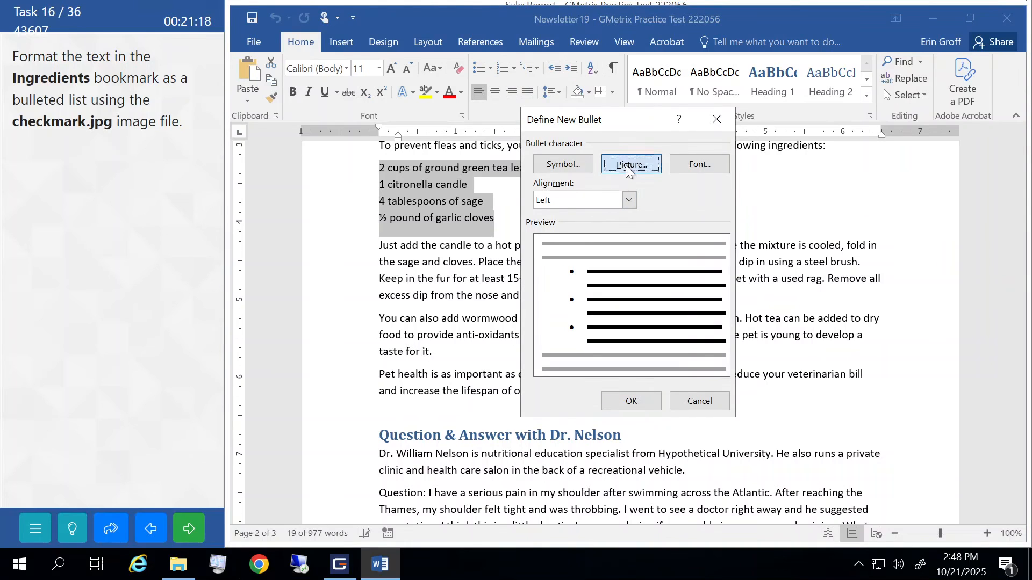
left_click(626, 166)
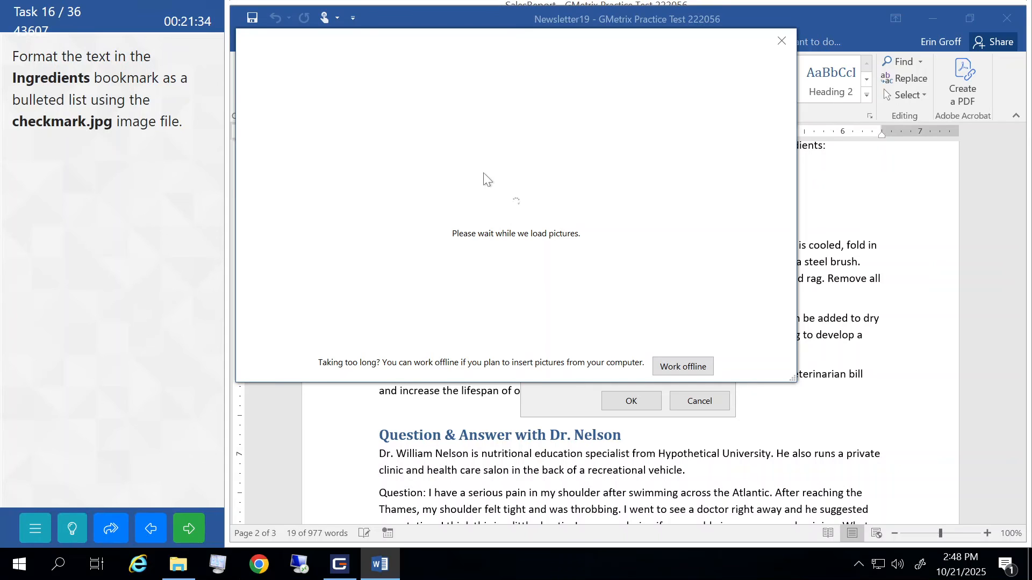
- Apply checkmark.jpg from Documents > GMetrixTemplates as the bullet picture for the ingredients
left_click(780, 41)
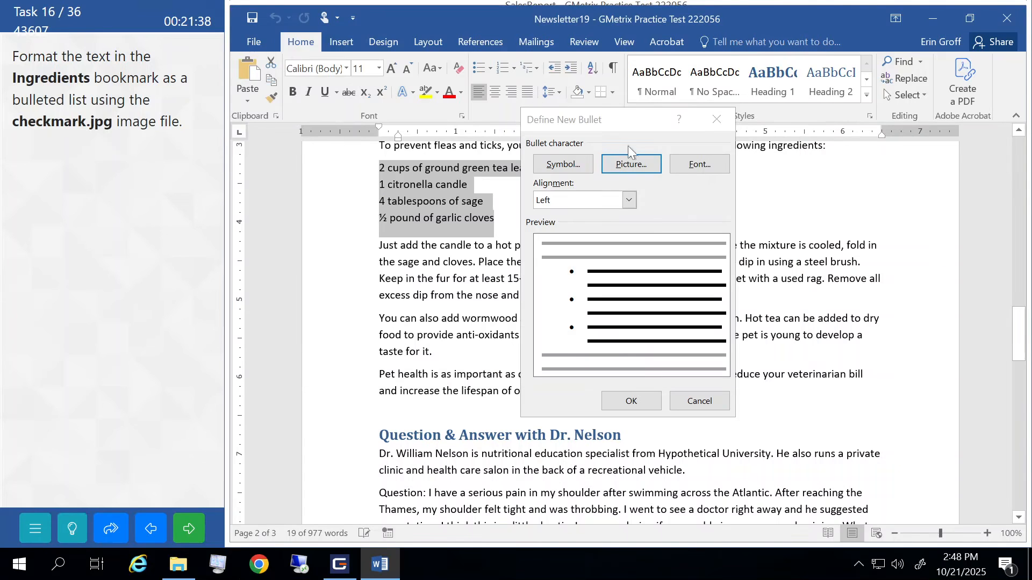
left_click(632, 164)
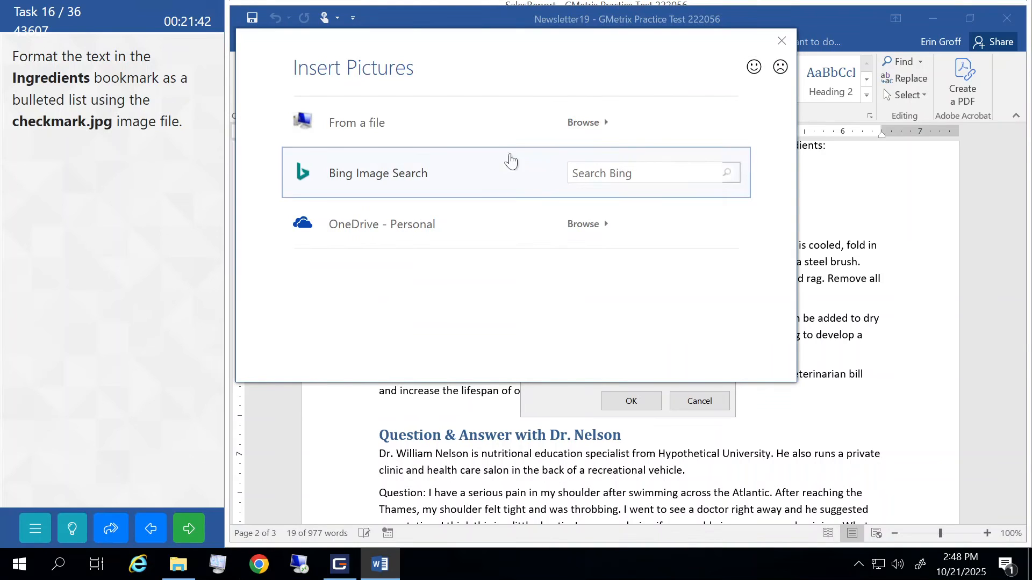
left_click(584, 135)
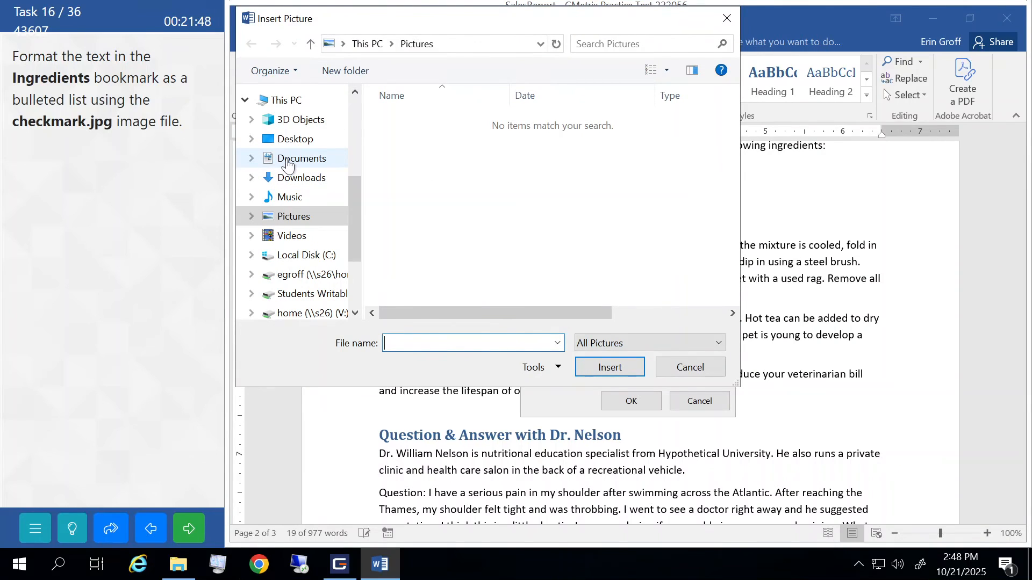
left_click(285, 161)
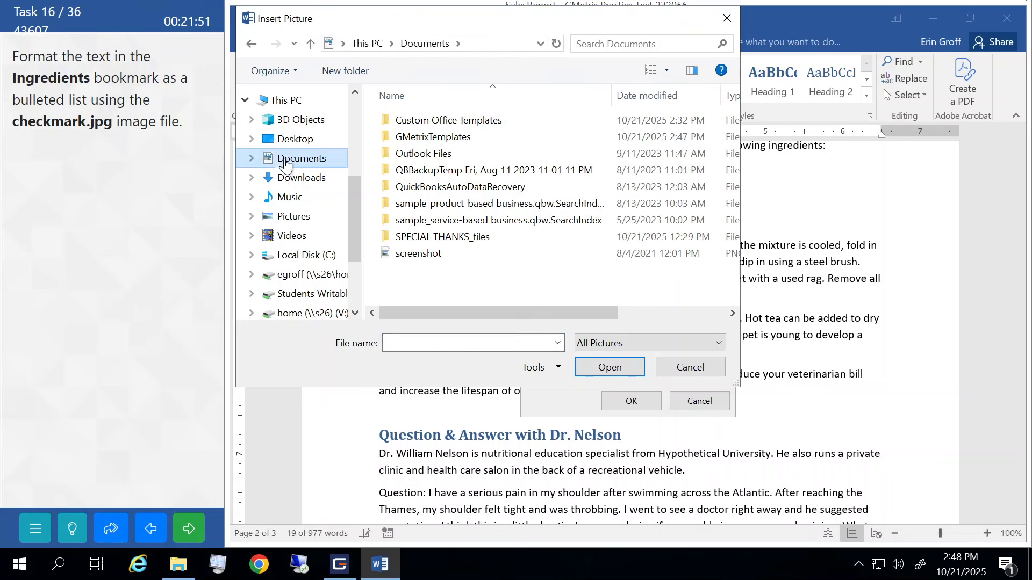
double_click(424, 138)
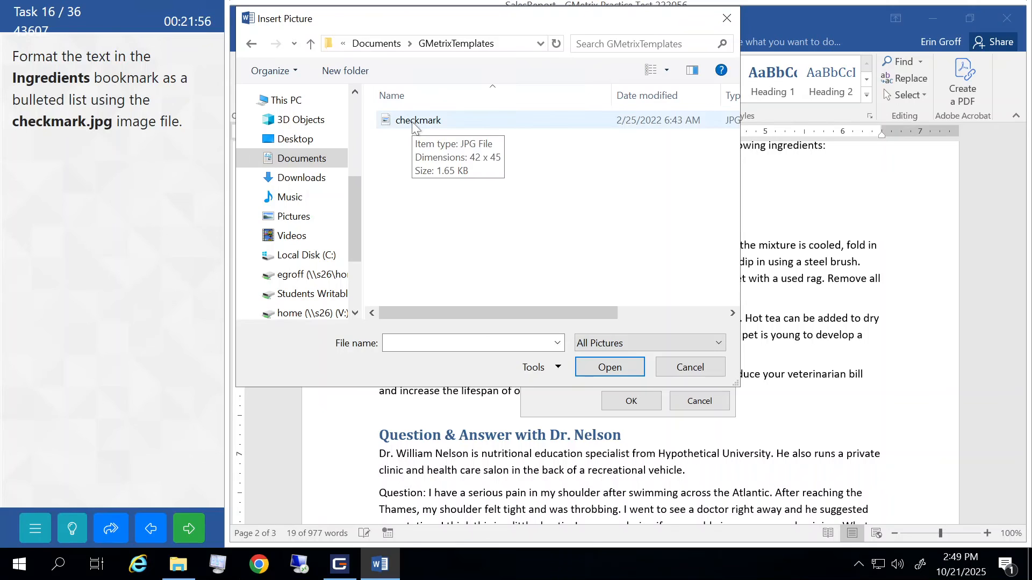
left_click(413, 123)
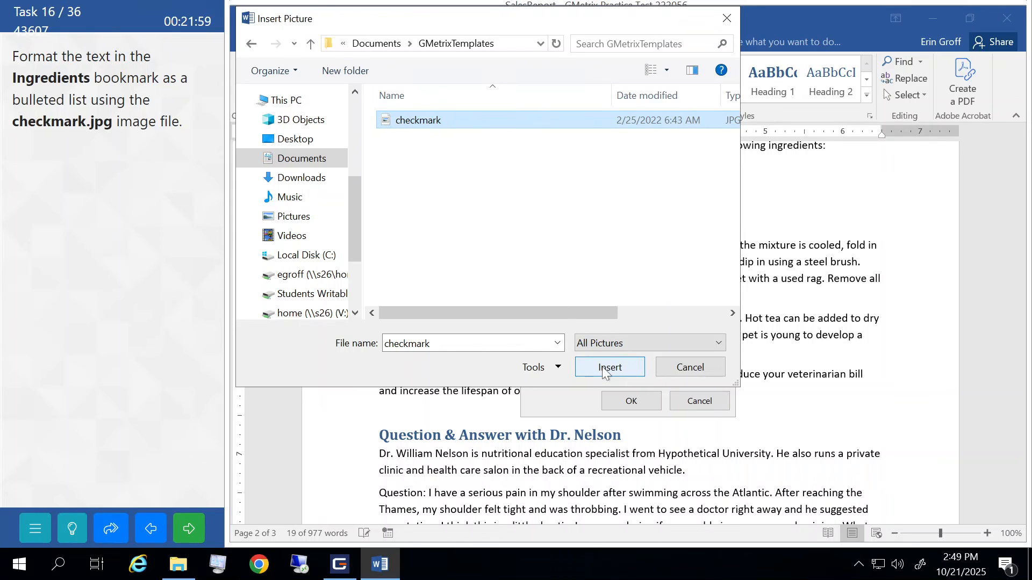
left_click(619, 367)
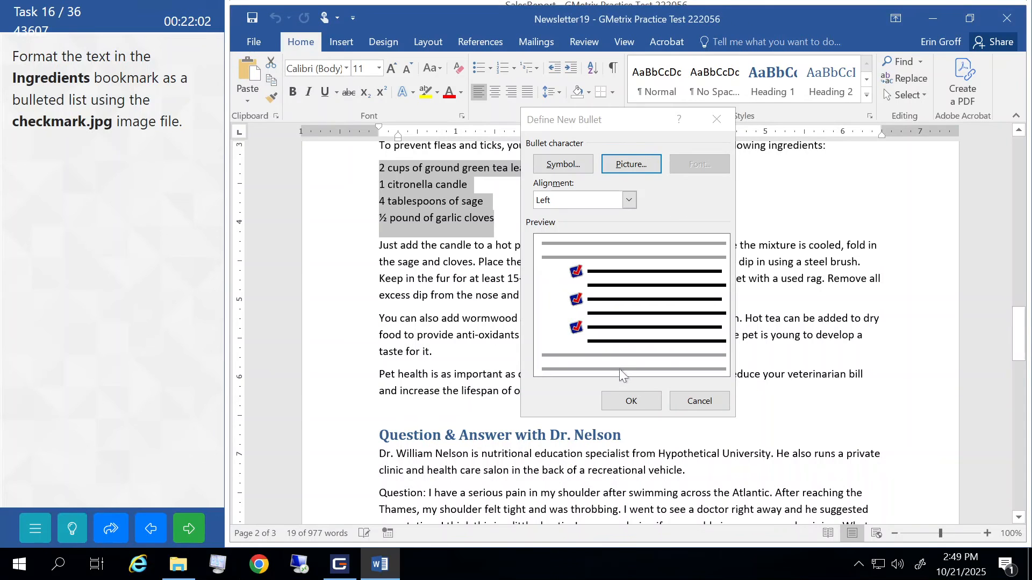
left_click(631, 401)
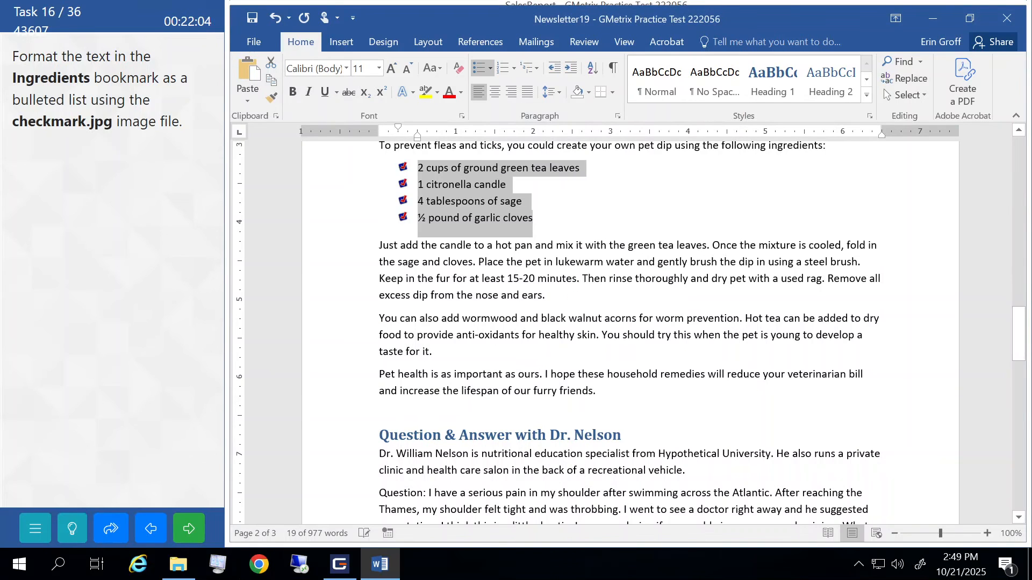
- Submit task 16 and continue to the next practice task
left_click(444, 261)
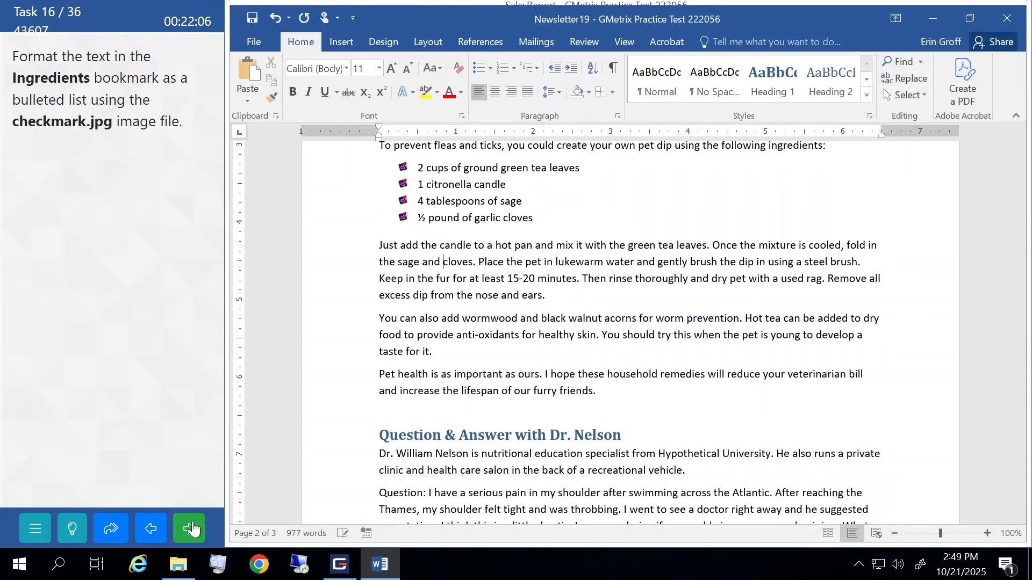
left_click(193, 529)
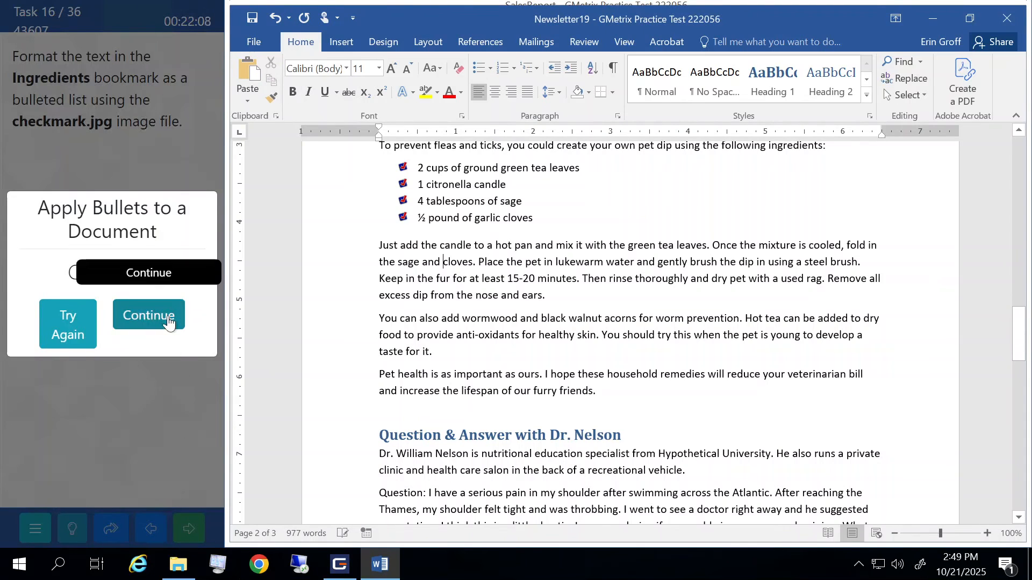
left_click(168, 323)
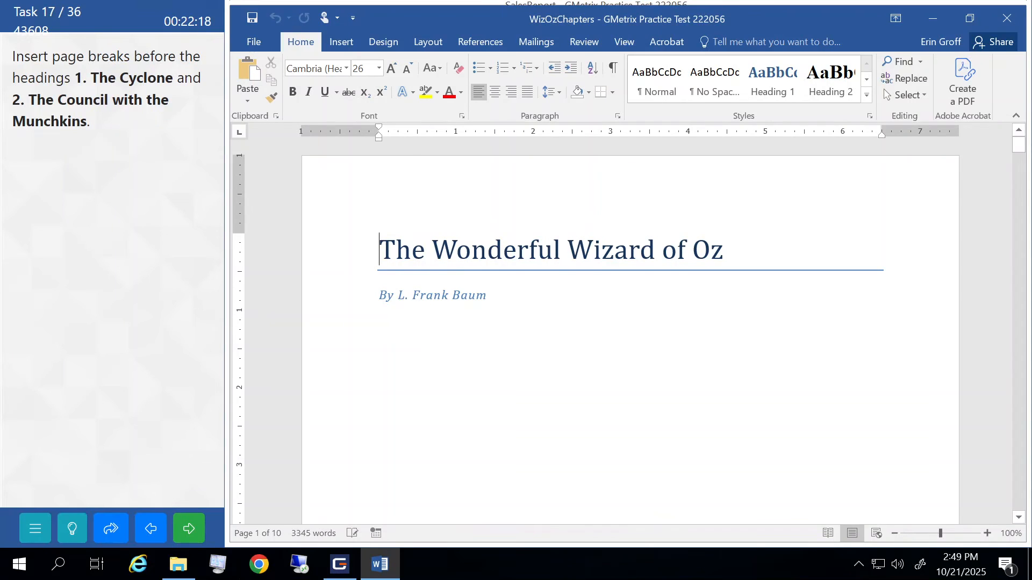
- Insert a page break before the '1. The Cyclone' heading
scroll(630, 333, "down", 12)
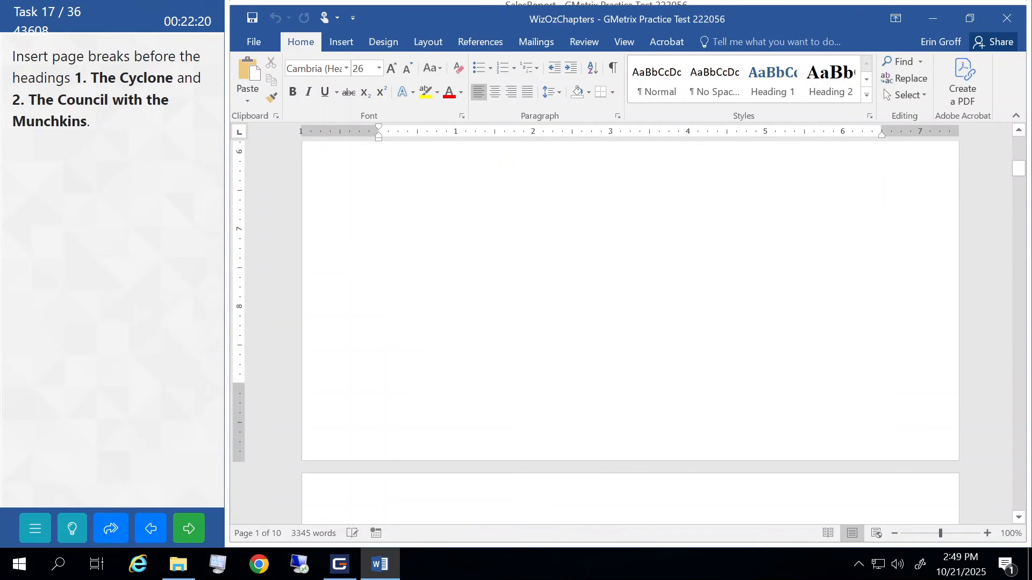
scroll(630, 333, "down", 10)
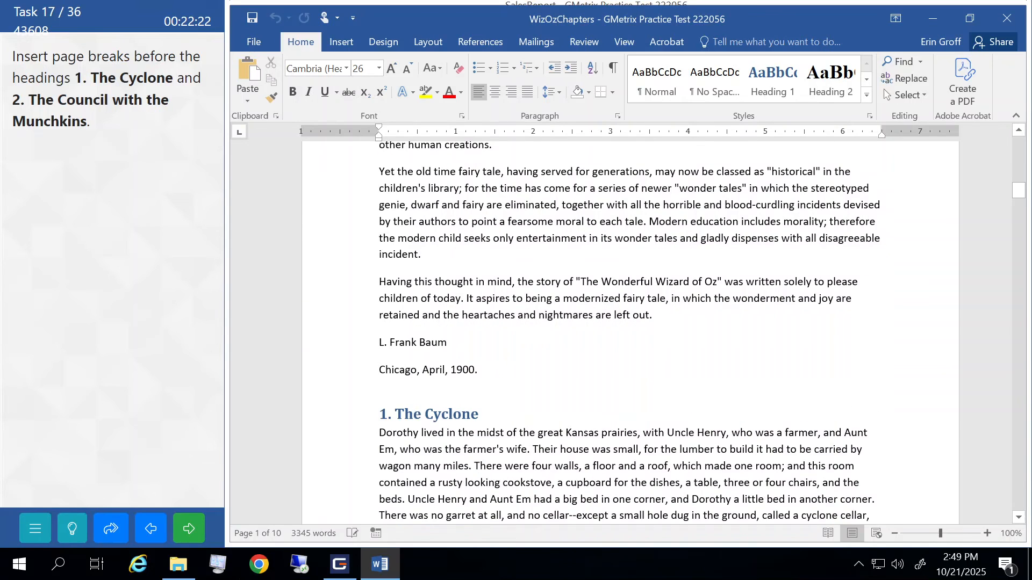
scroll(630, 333, "down", 2)
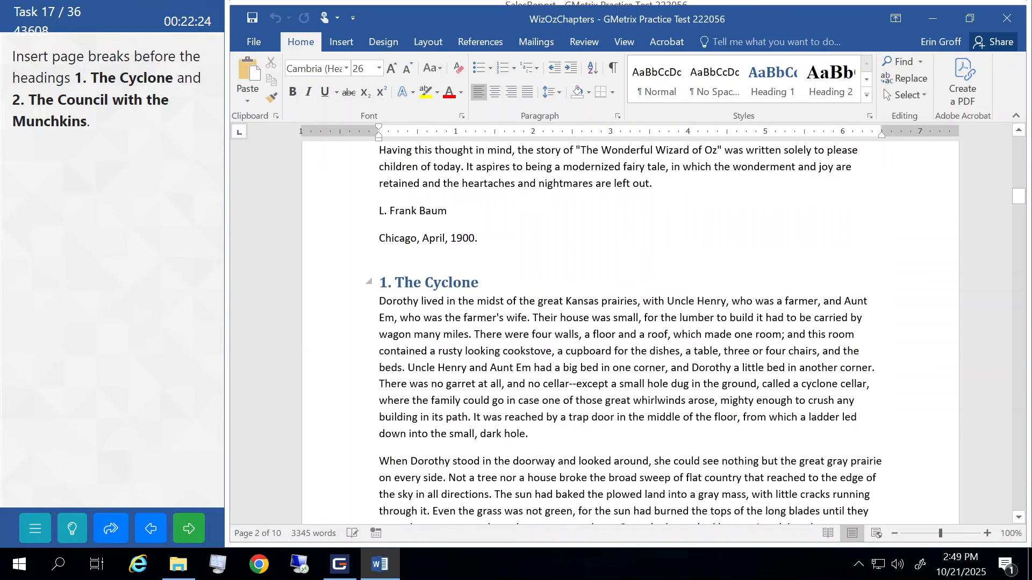
left_click(380, 283)
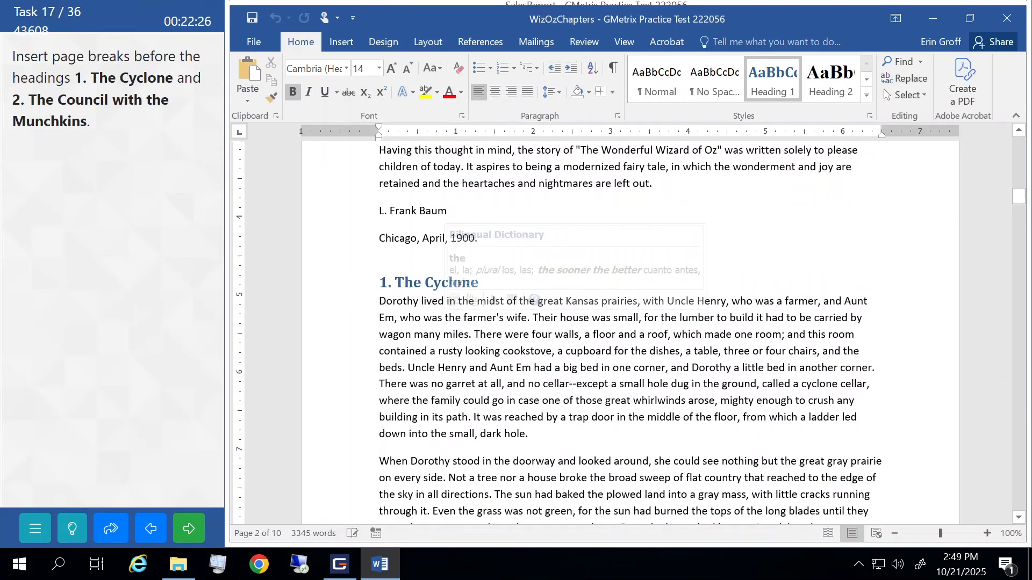
left_click(429, 43)
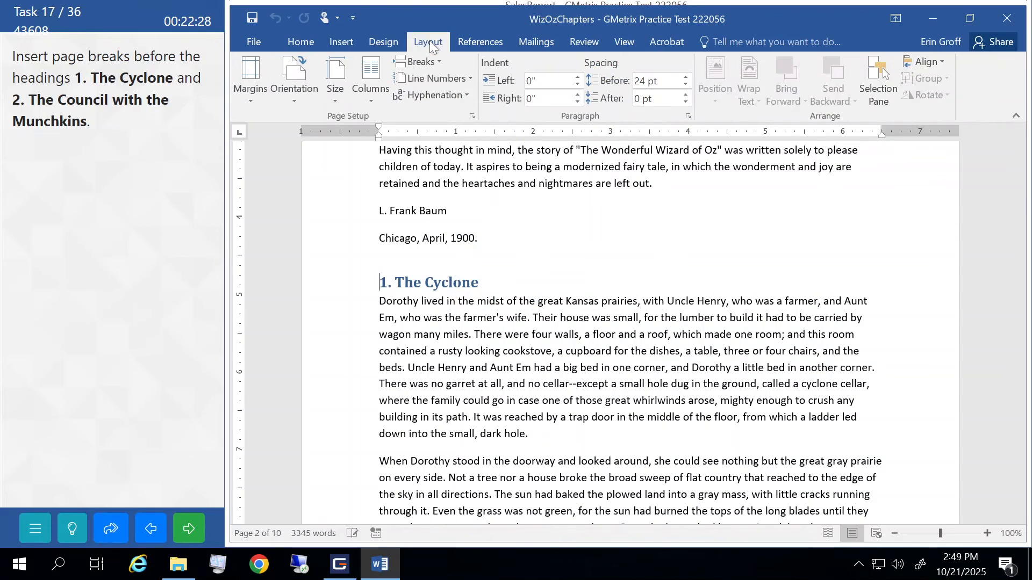
left_click(438, 60)
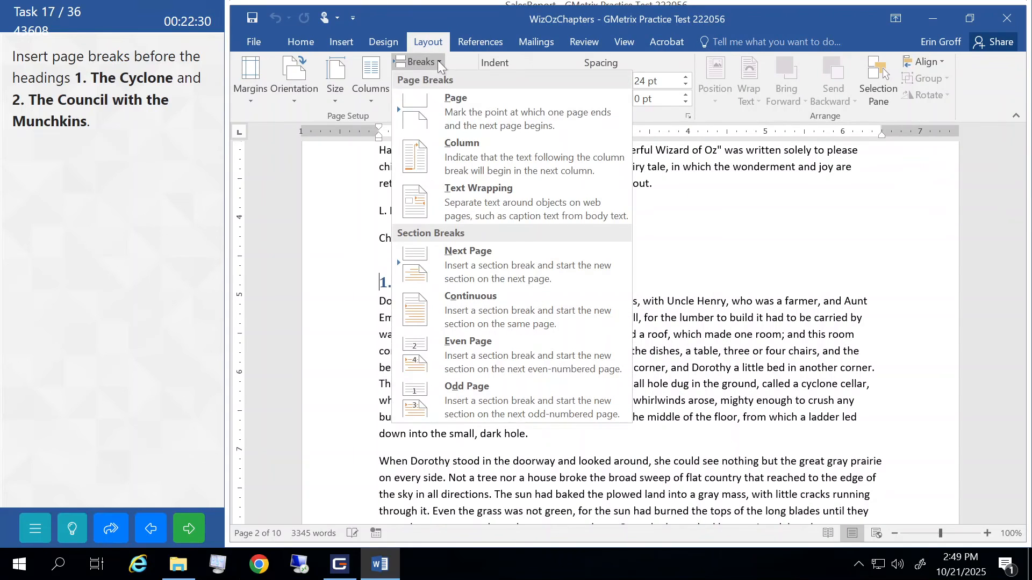
left_click(453, 105)
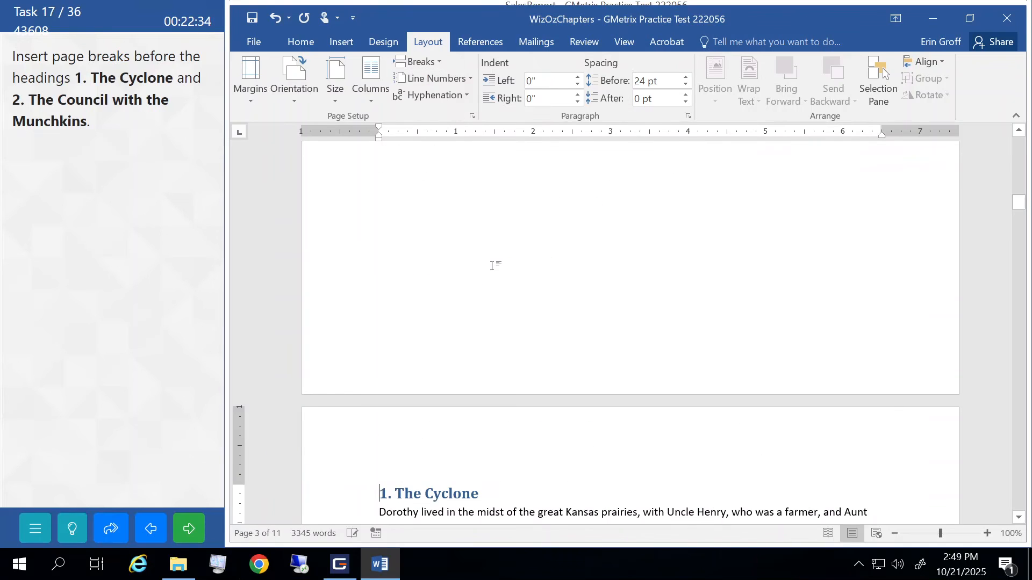
- Place the insertion point before the '2. The Council with the Munchkins' heading
scroll(492, 266, "down", 5)
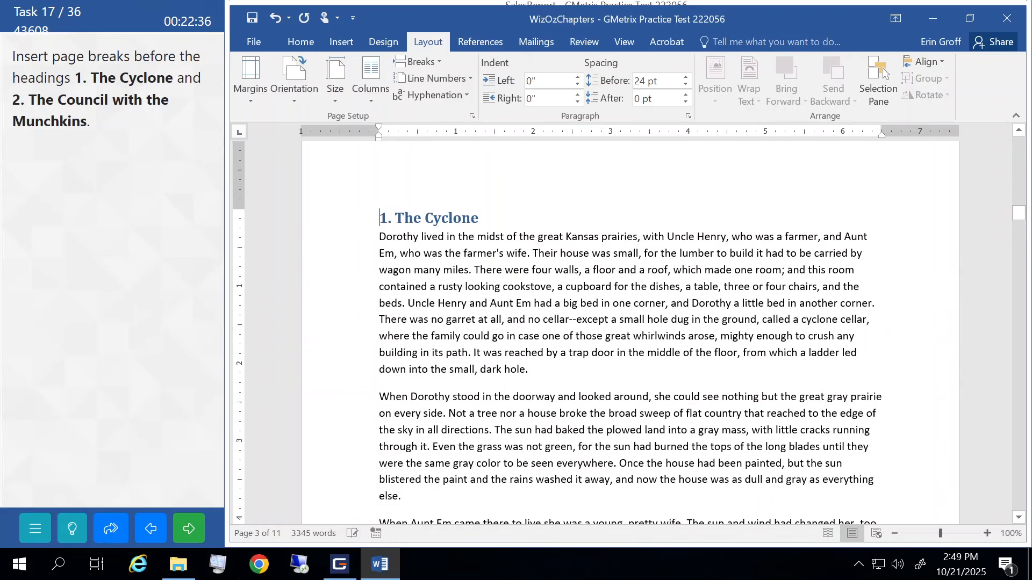
scroll(592, 333, "down", 7)
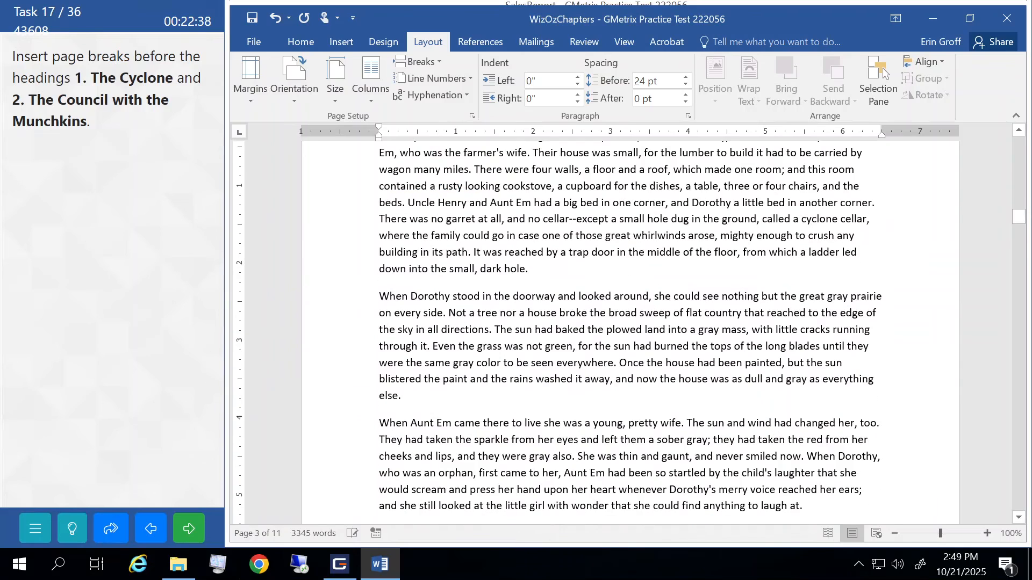
scroll(592, 333, "down", 7)
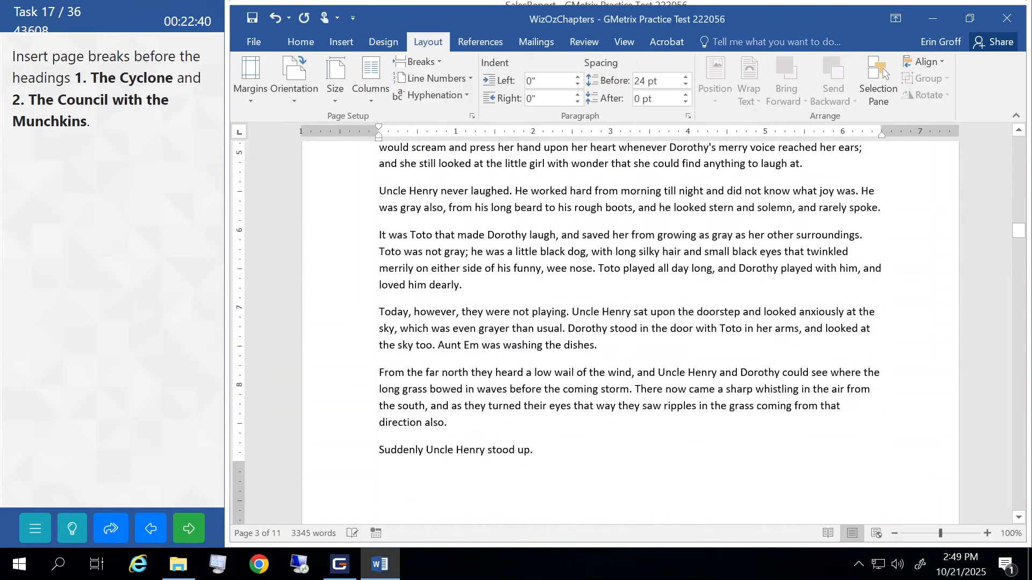
scroll(591, 333, "down", 11)
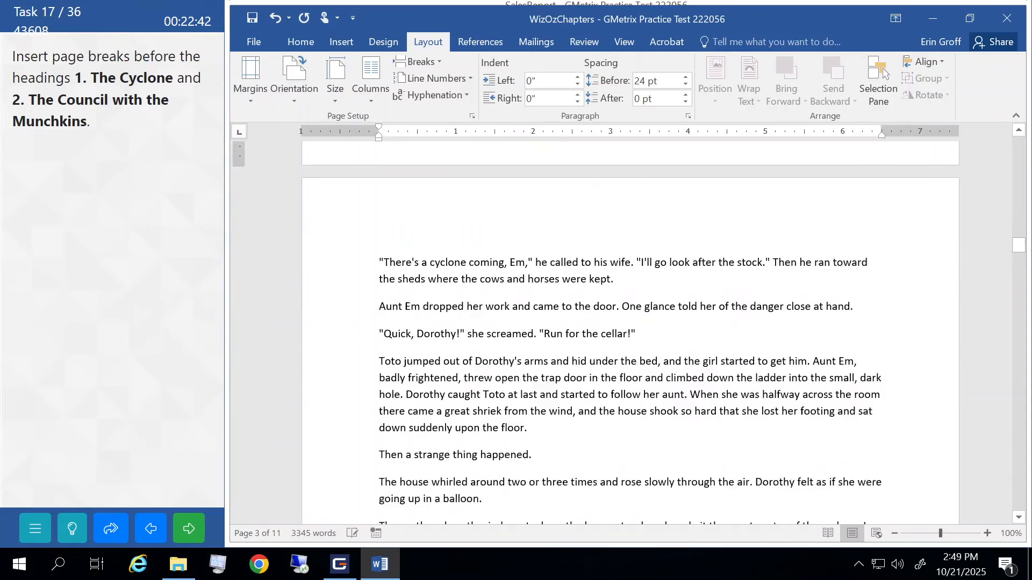
scroll(591, 333, "down", 7)
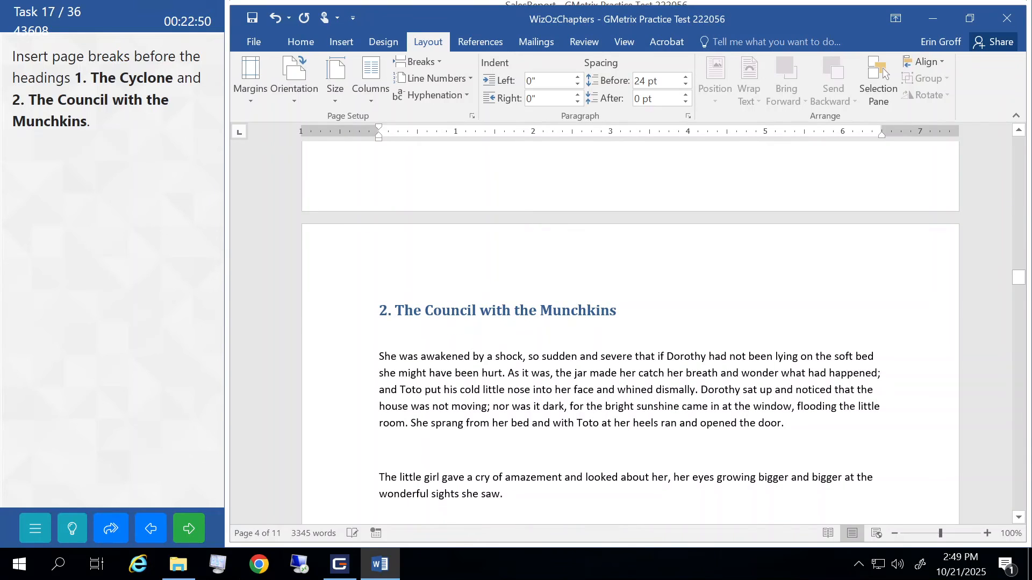
left_click(380, 310)
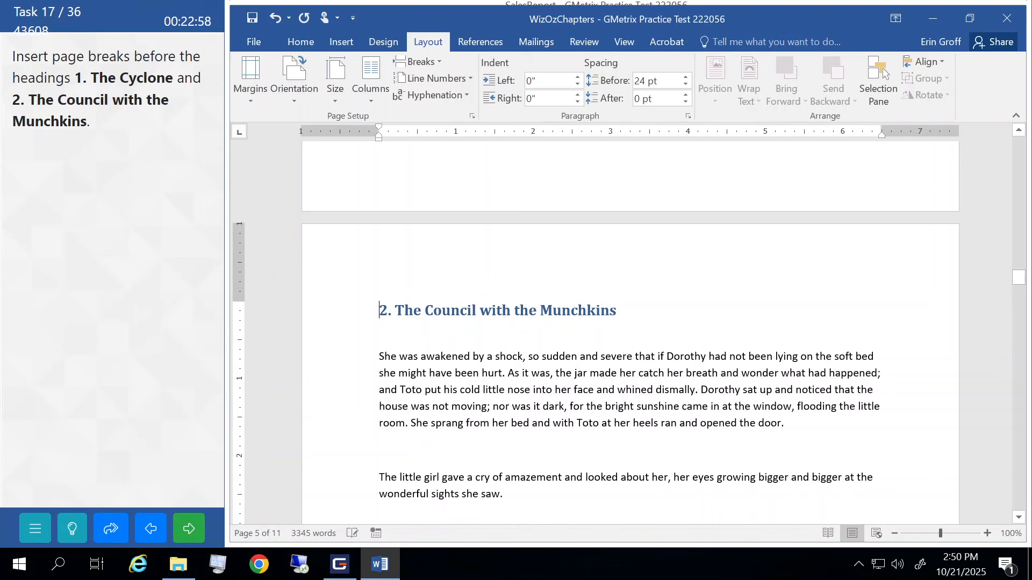
scroll(630, 333, "down", 3)
scroll(630, 334, "up", 4)
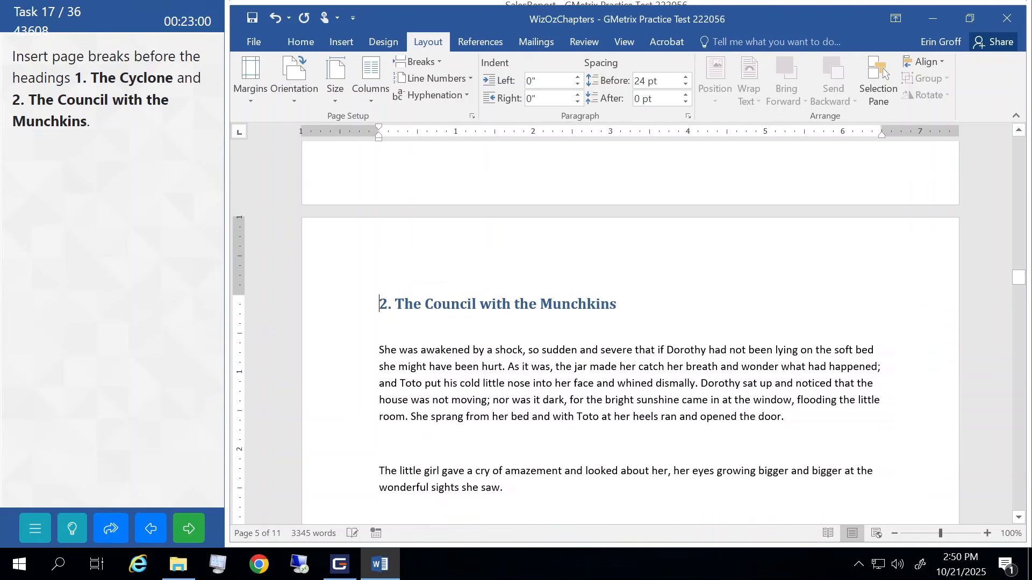
scroll(630, 333, "up", 3)
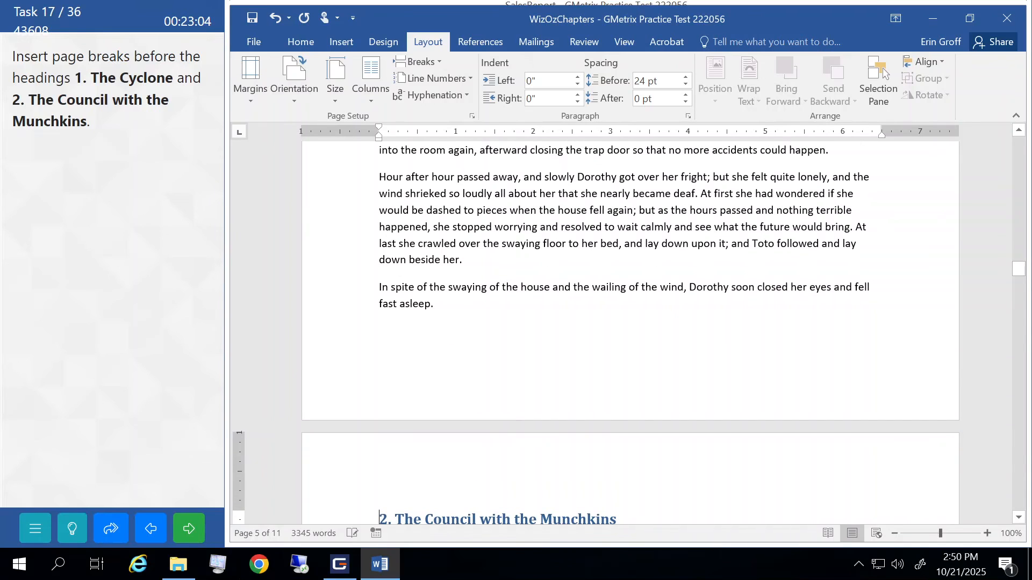
scroll(459, 253, "down", 3)
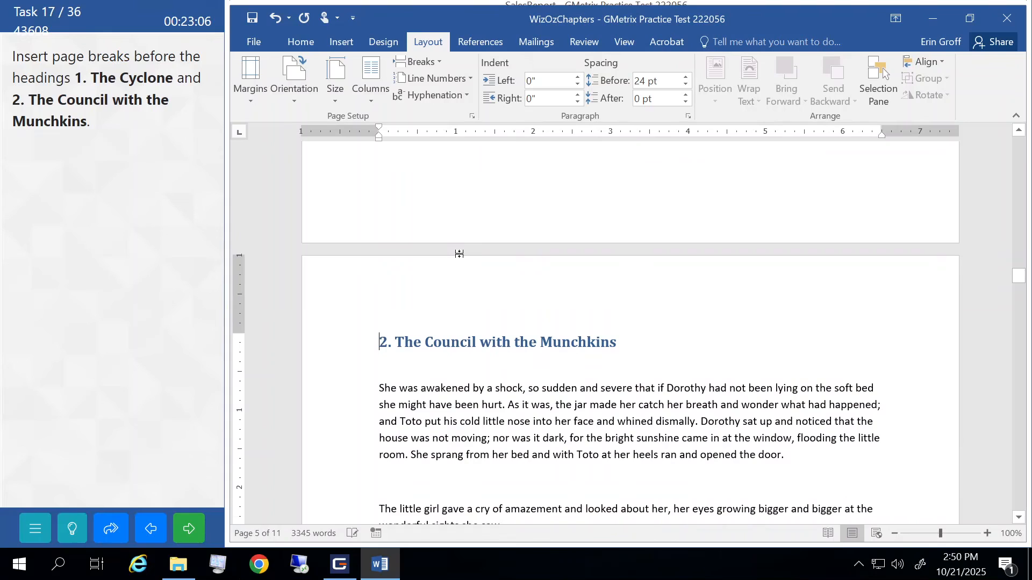
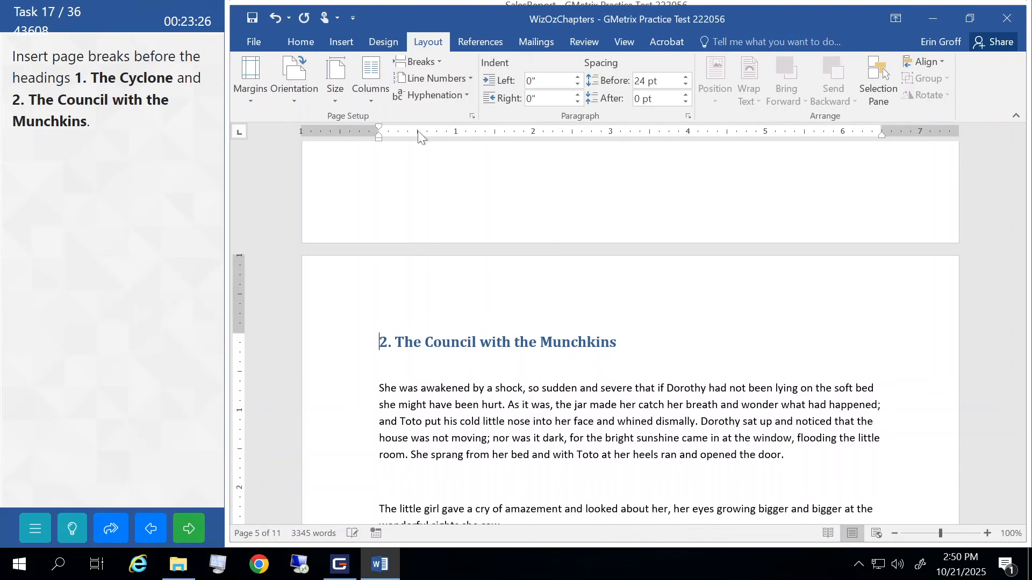
- Insert a page break before '2. The Council with the Munchkins' and submit the task
left_click(418, 63)
left_click(460, 106)
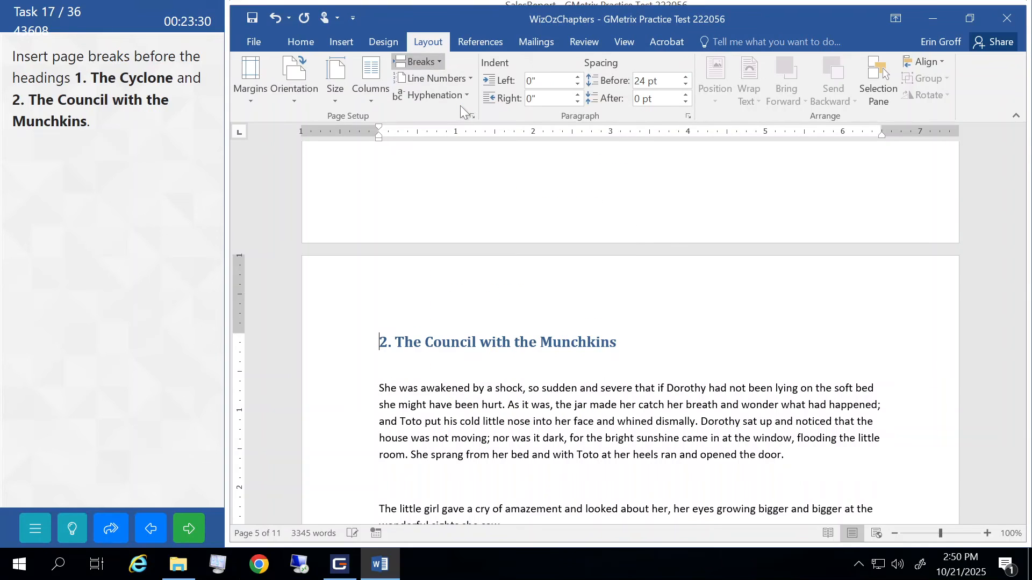
left_click(189, 528)
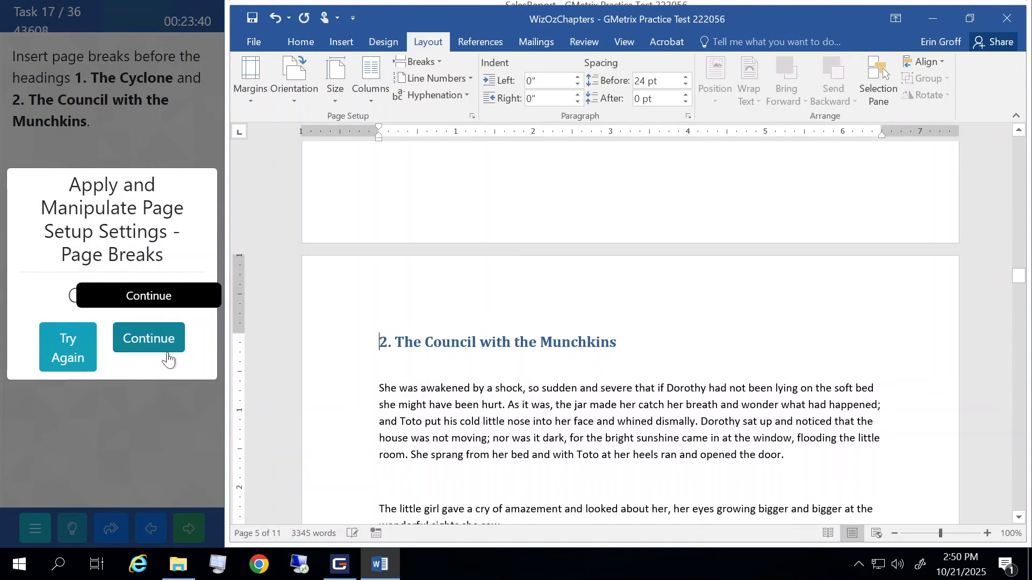
left_click(150, 343)
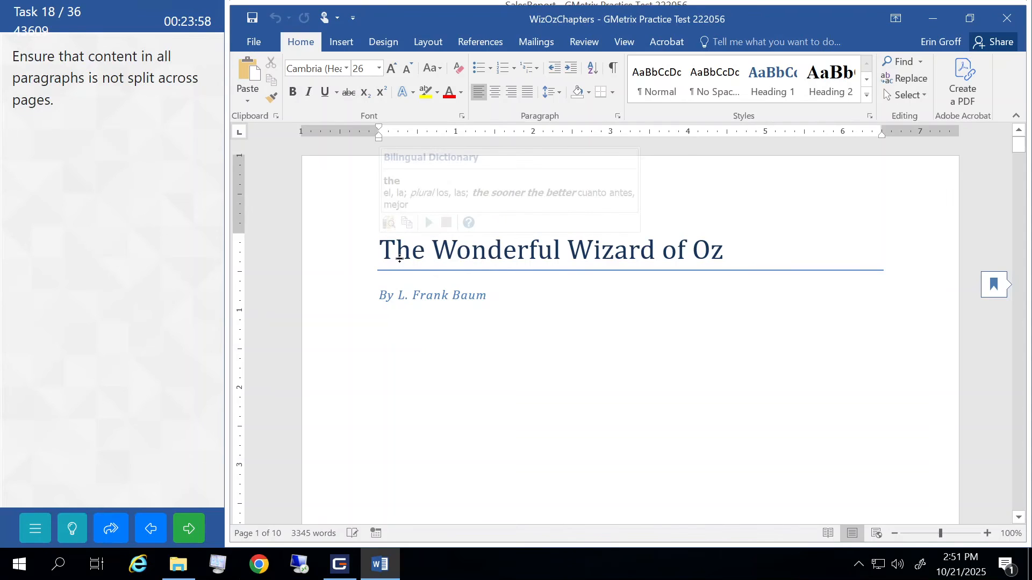
- Select the whole document, turn on Keep lines together for every paragraph, and submit
left_click(423, 251)
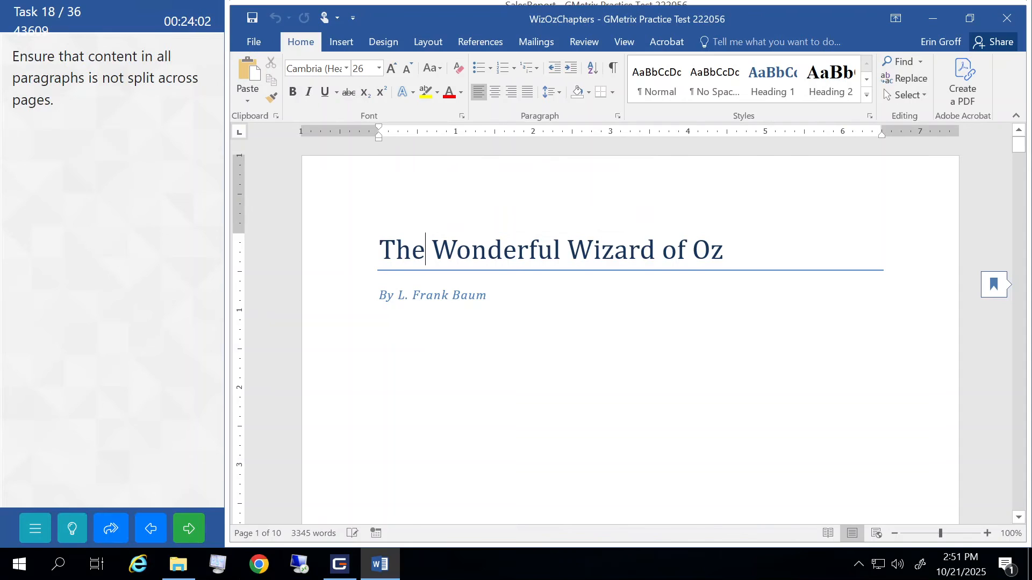
key("ctrl+a")
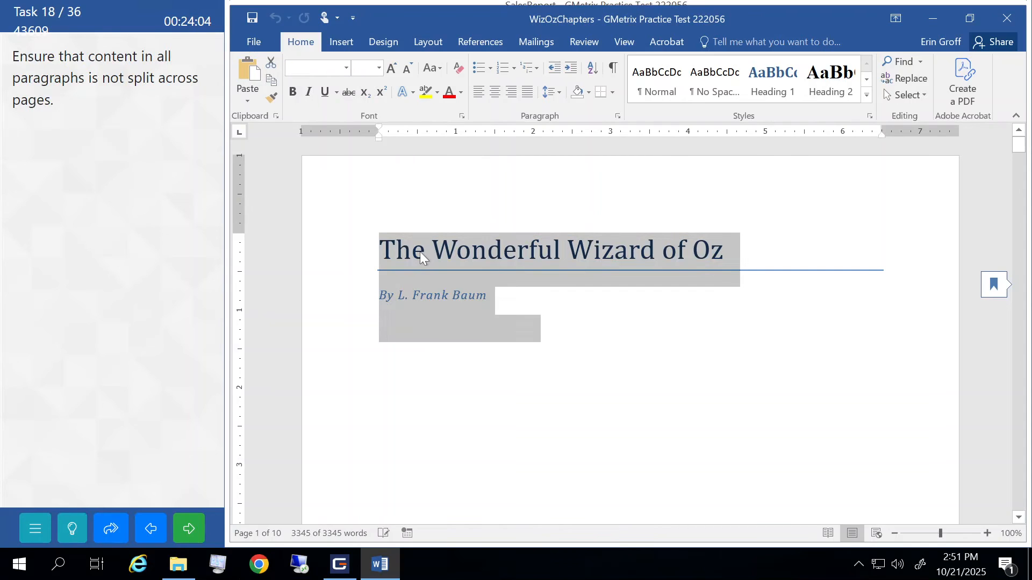
scroll(421, 251, "down", 5)
scroll(420, 252, "down", 10)
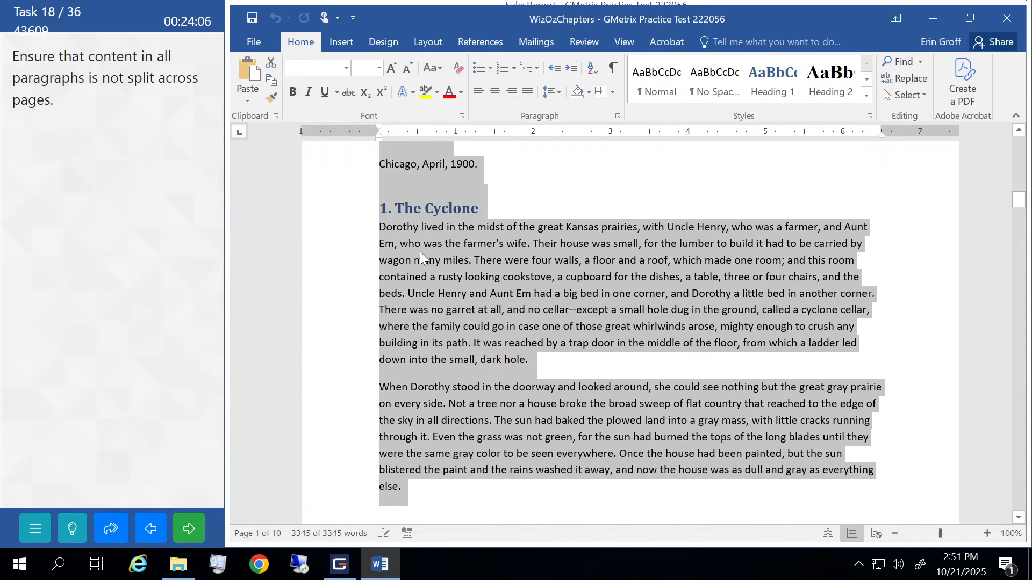
scroll(420, 252, "up", 15)
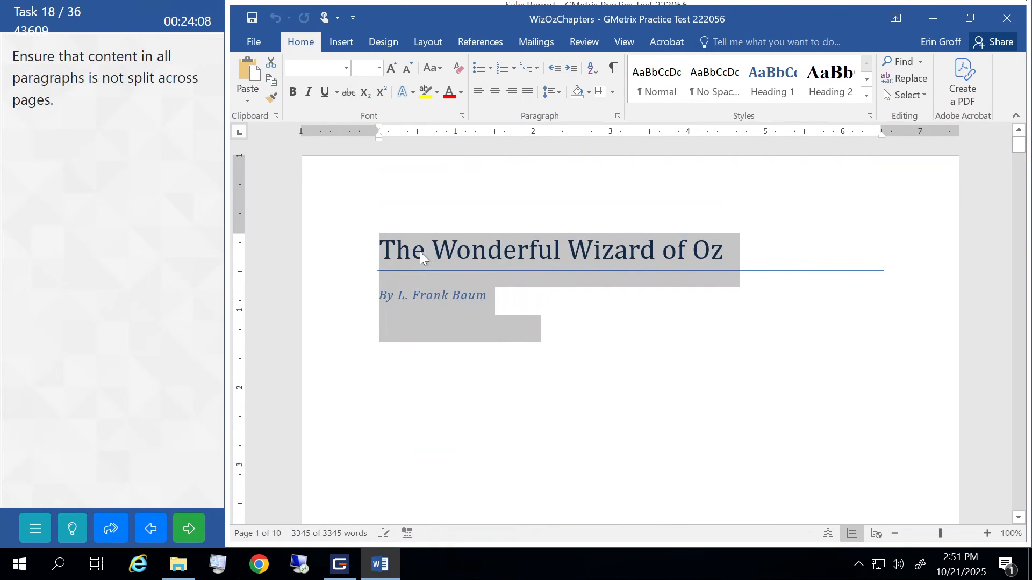
left_click(618, 115)
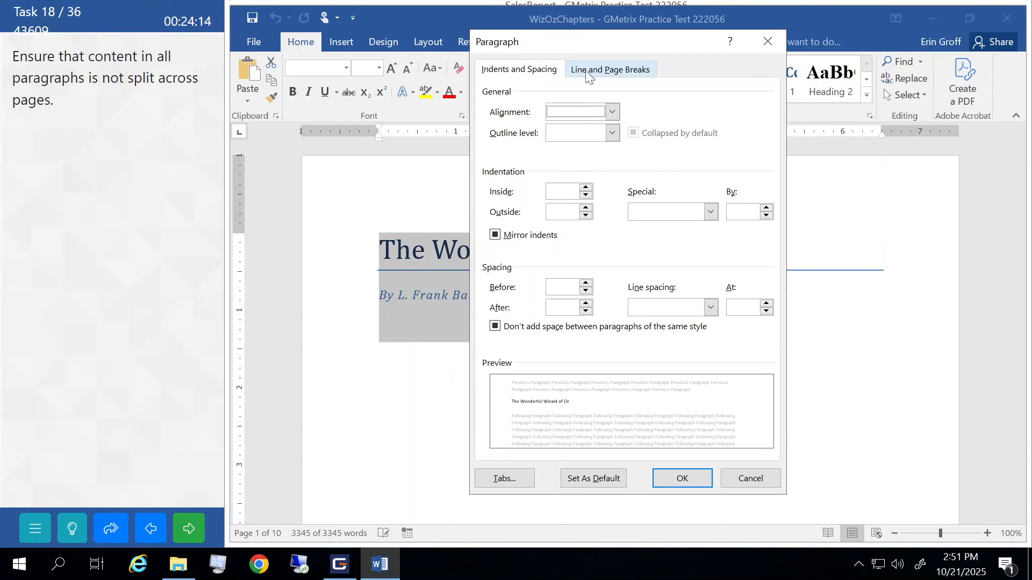
left_click(600, 73)
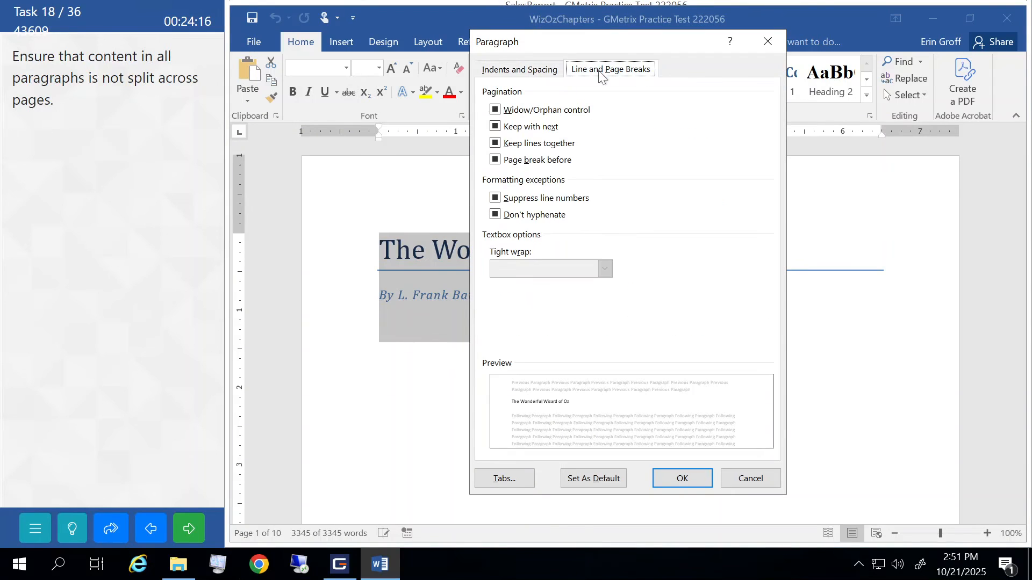
left_click(496, 143)
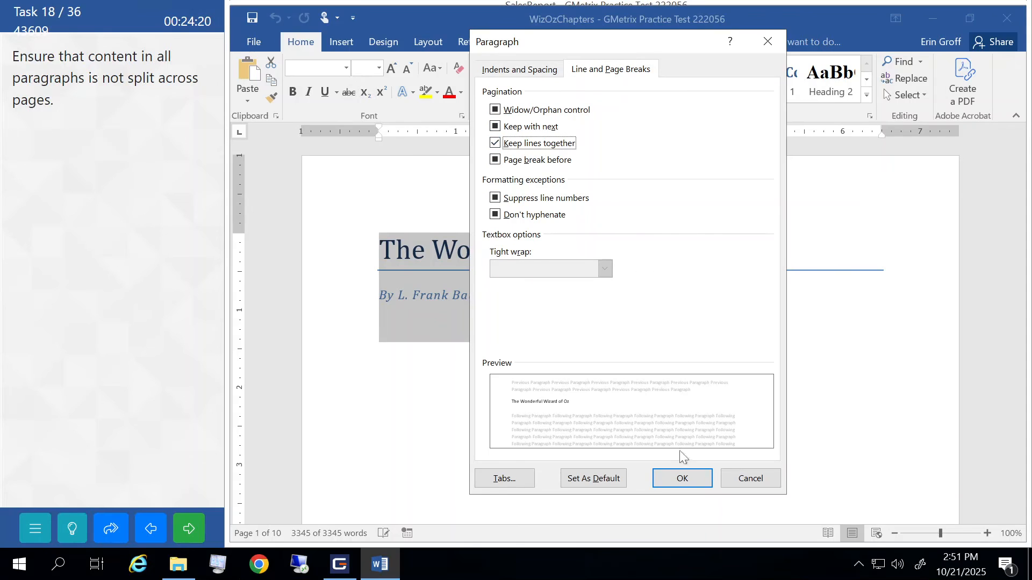
left_click(680, 479)
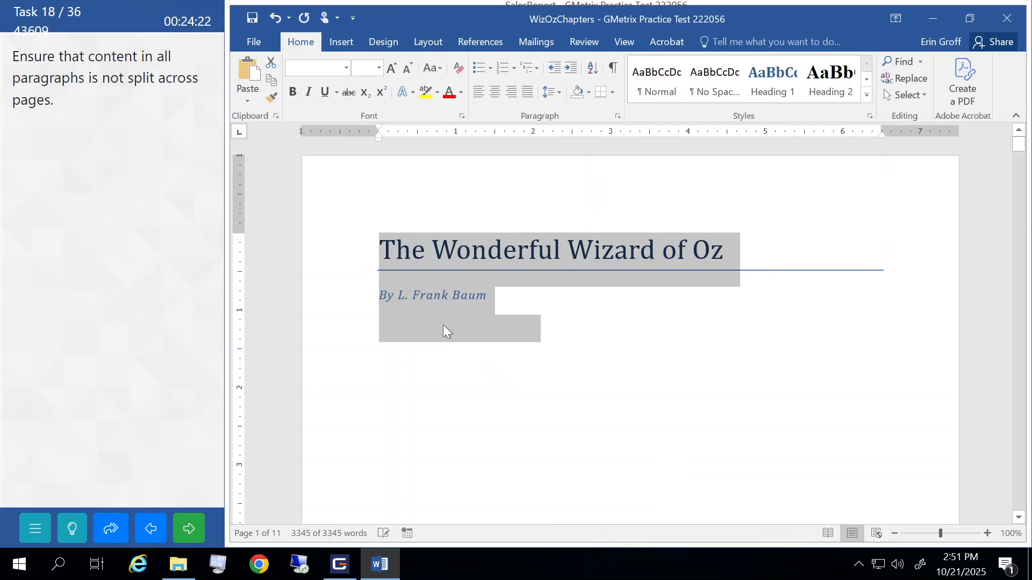
left_click(205, 536)
left_click(167, 322)
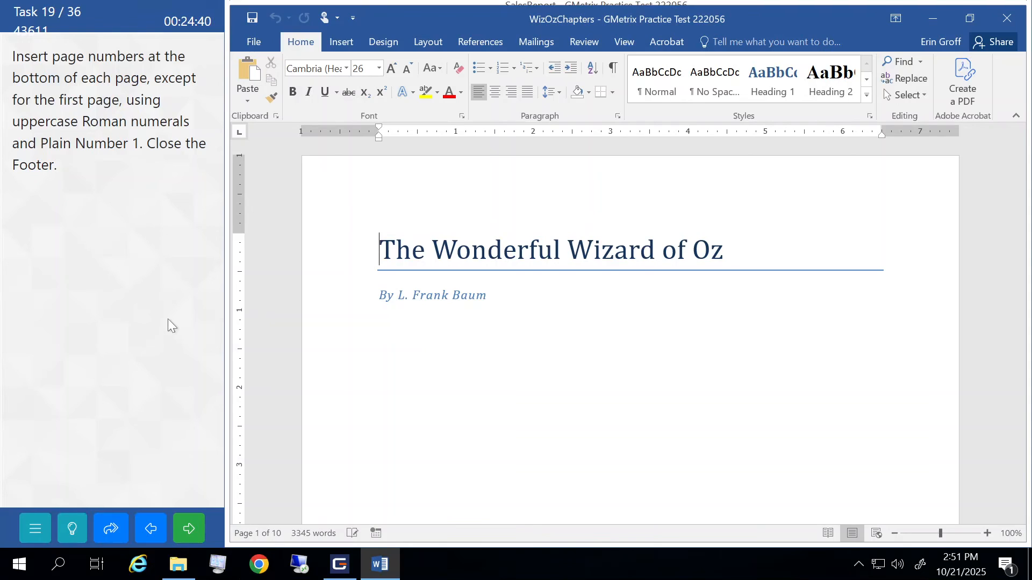
- Insert Plain Number 1 page numbers at the bottom of the page
left_click(340, 47)
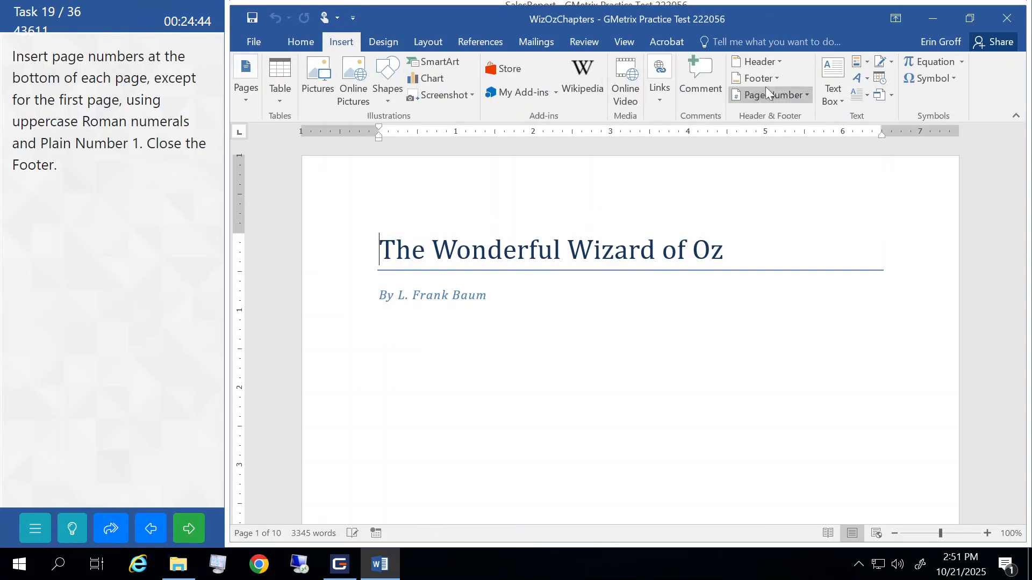
left_click(779, 78)
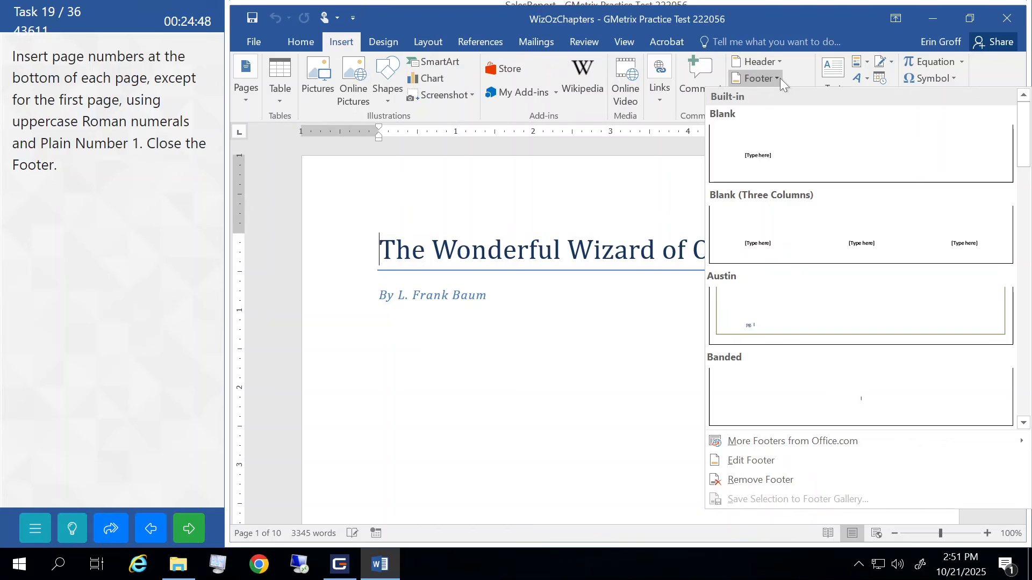
left_click(779, 78)
left_click(805, 93)
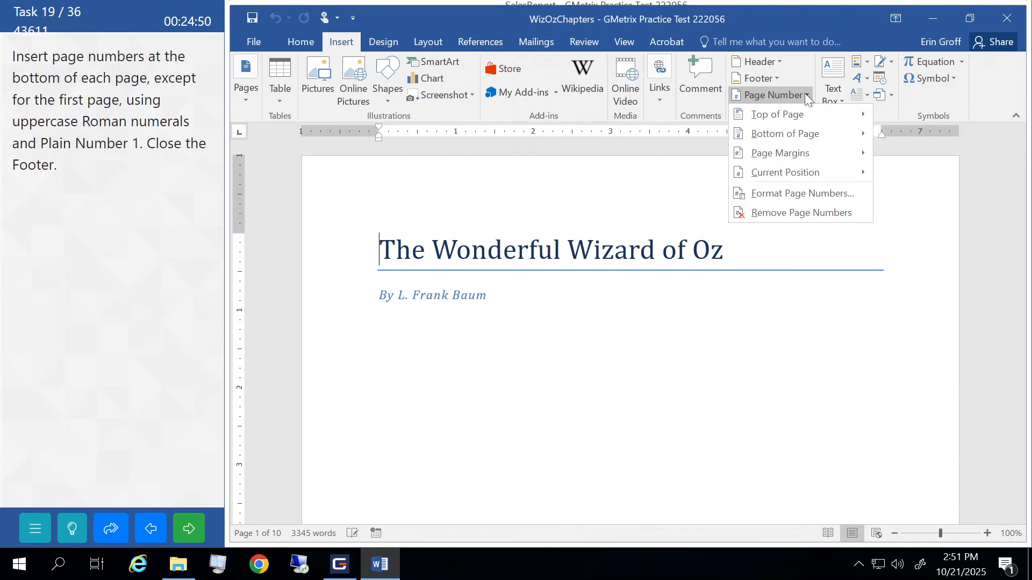
mouse_move(791, 130)
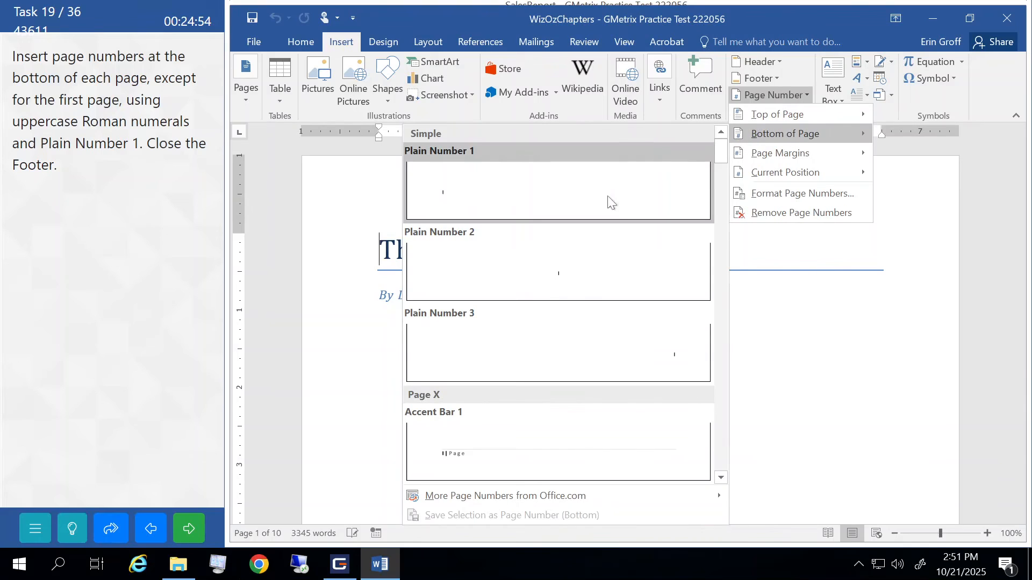
left_click(466, 188)
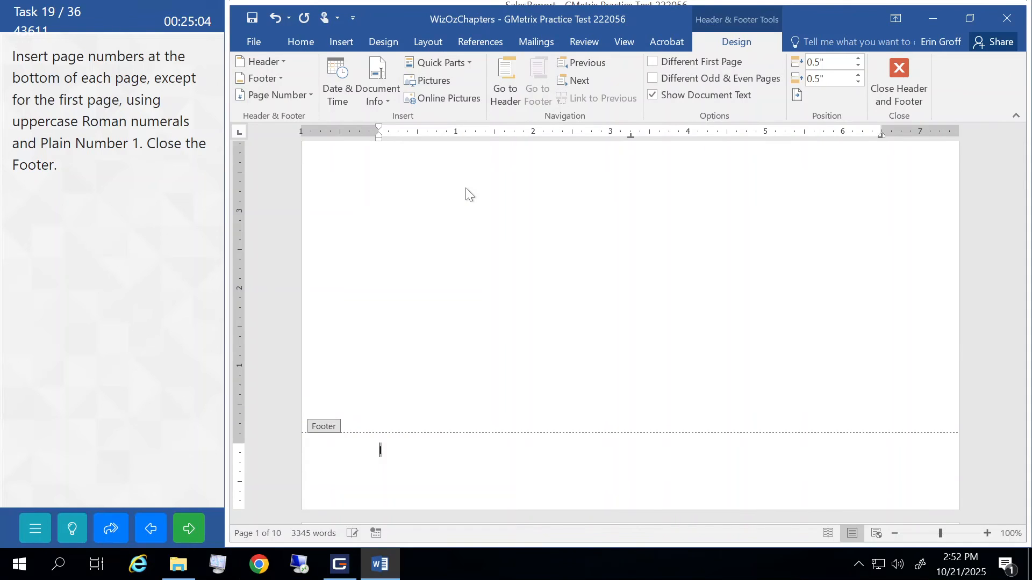
- Enable Different First Page, close the footer, and submit the task
left_click(651, 62)
left_click(898, 73)
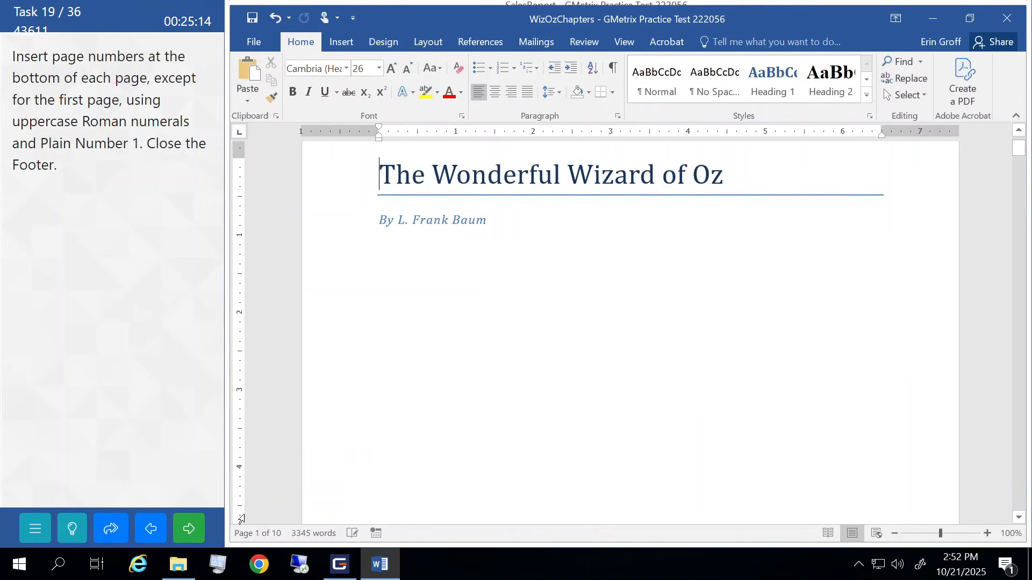
left_click(189, 528)
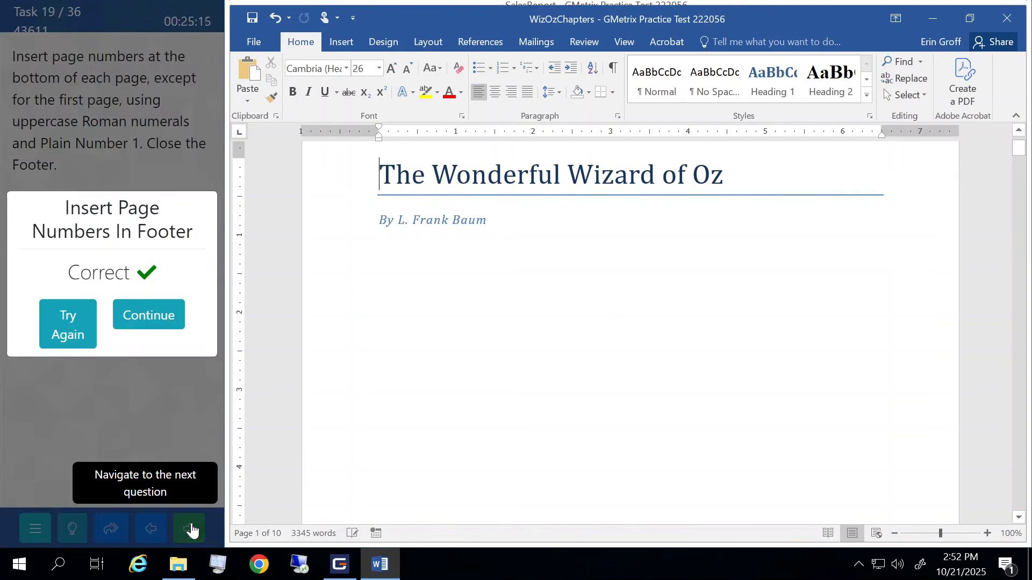
left_click(163, 316)
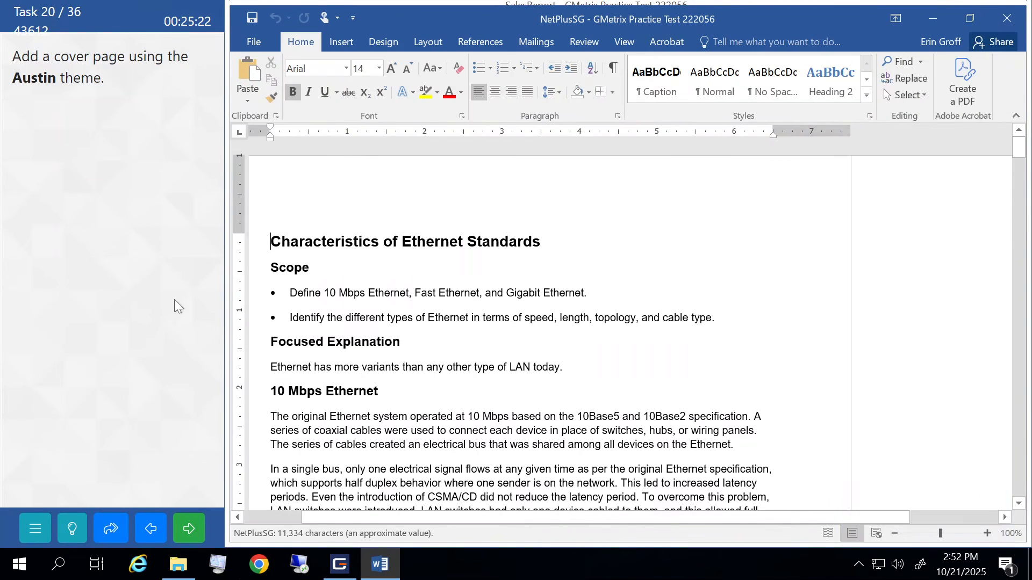
- Insert the Austin cover page at the start of NetPlusSG and submit it
left_click(383, 43)
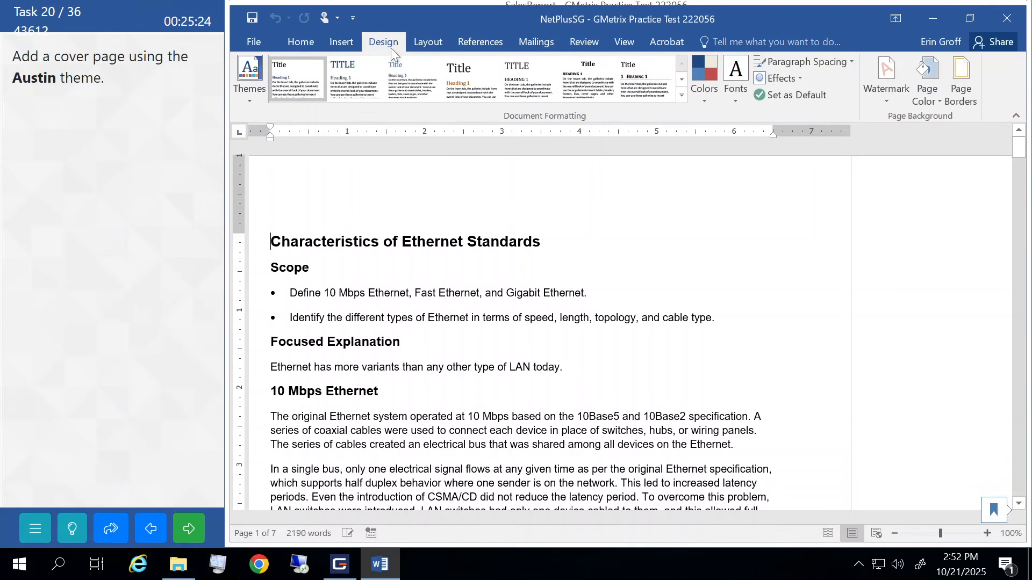
left_click(428, 43)
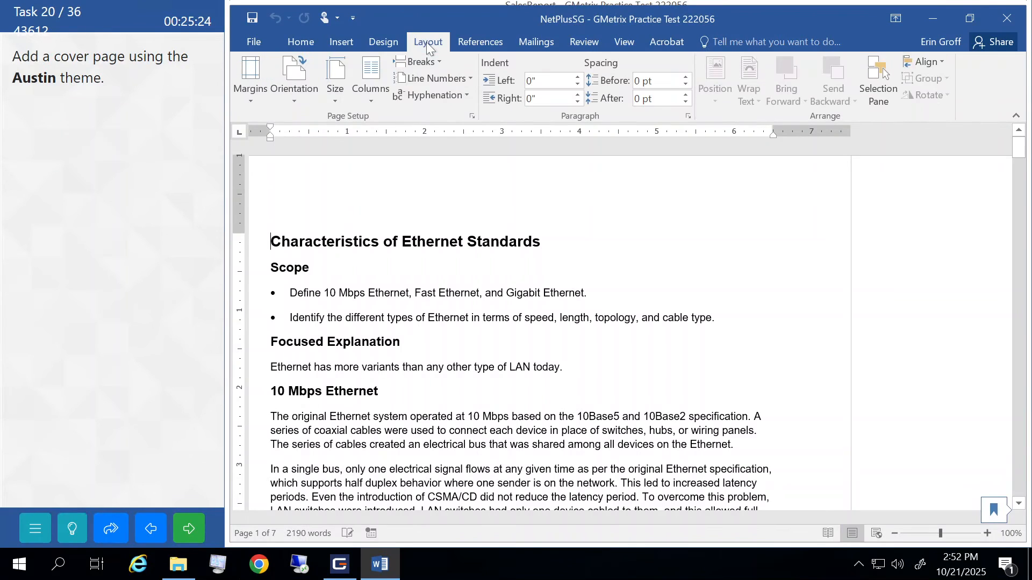
left_click(342, 45)
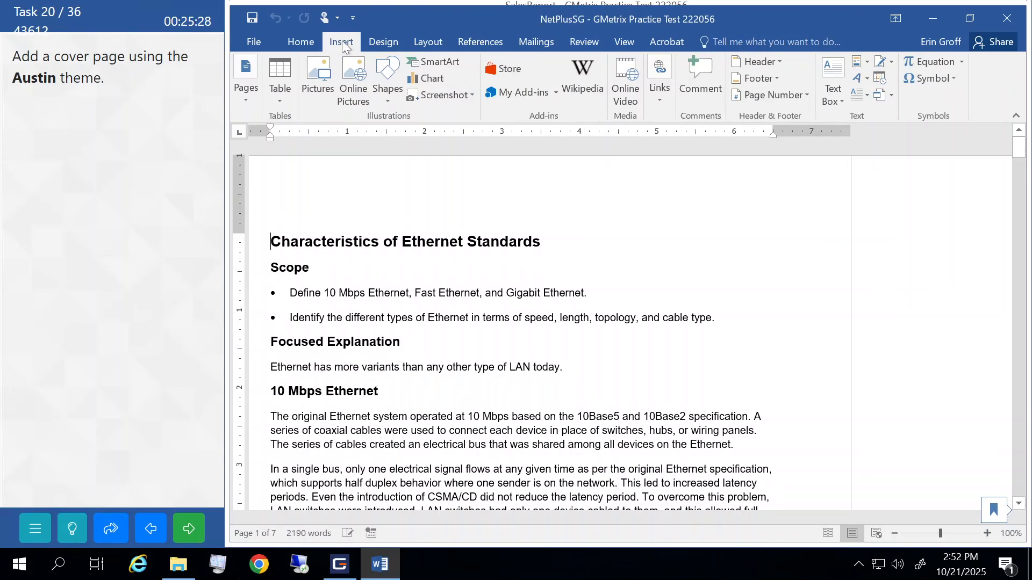
left_click(240, 96)
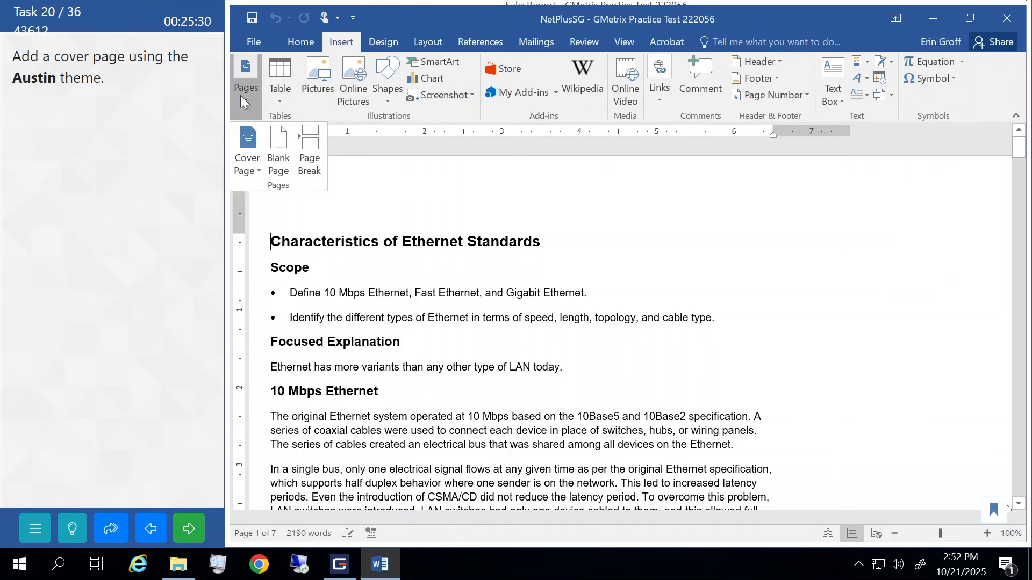
left_click(248, 166)
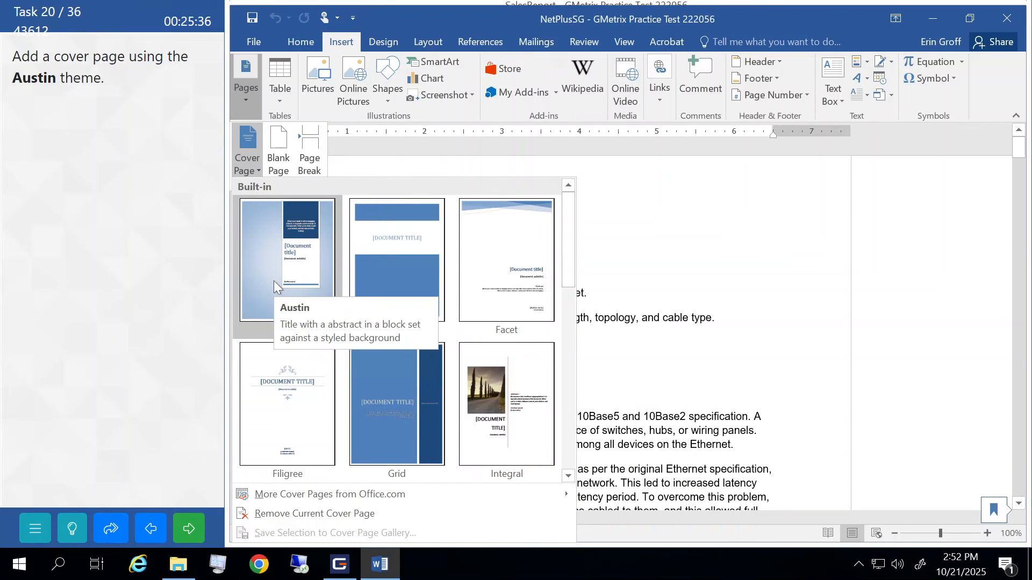
left_click(293, 246)
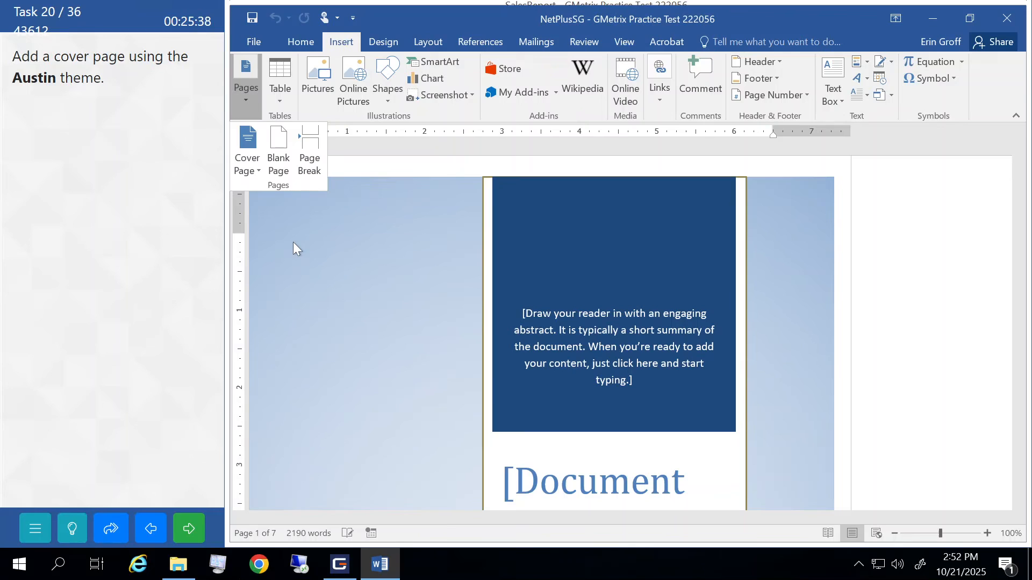
left_click(189, 529)
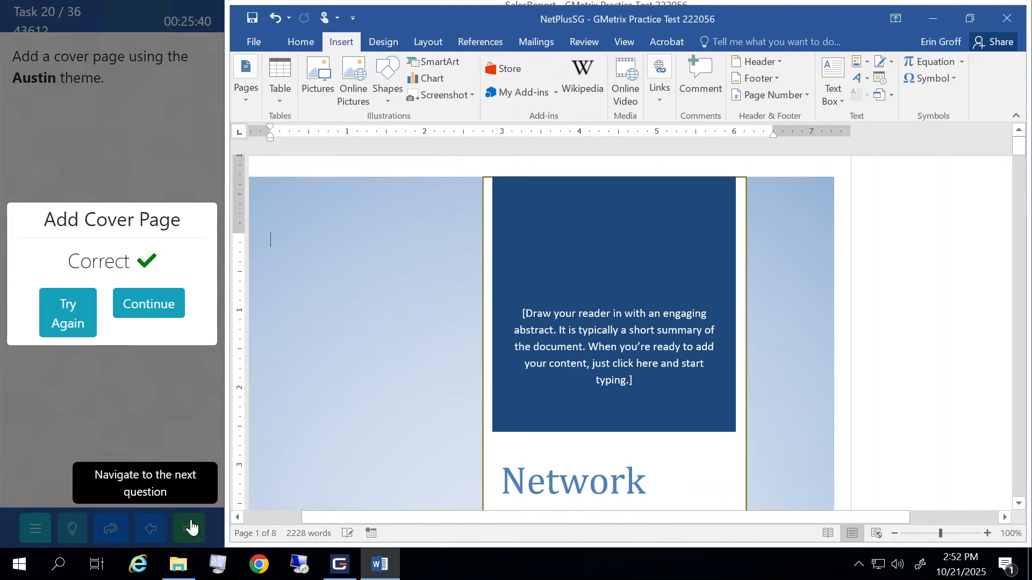
left_click(147, 304)
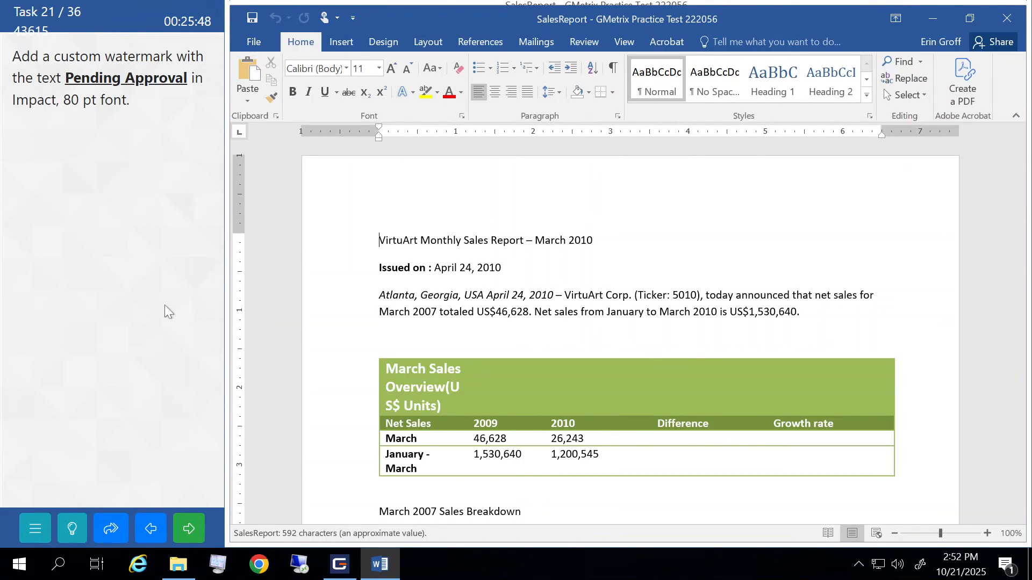
- Start a custom text watermark reading 'Pending Approval'
left_click(382, 41)
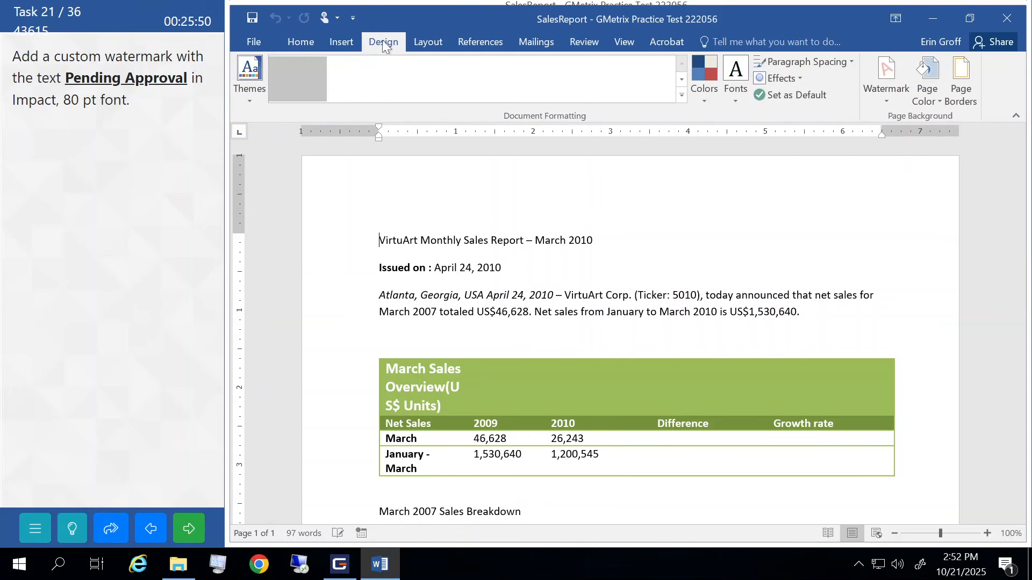
left_click(885, 102)
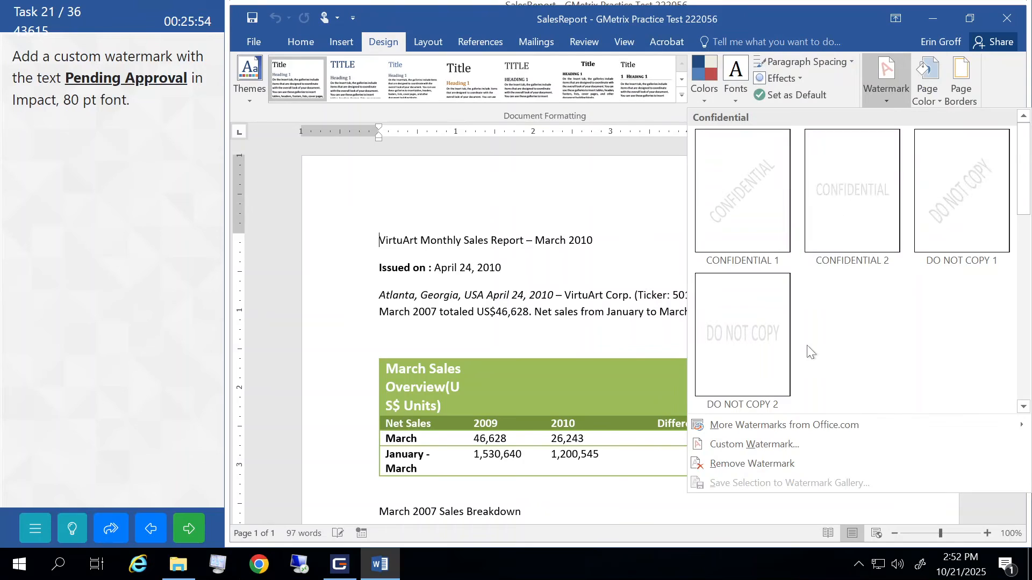
left_click(717, 447)
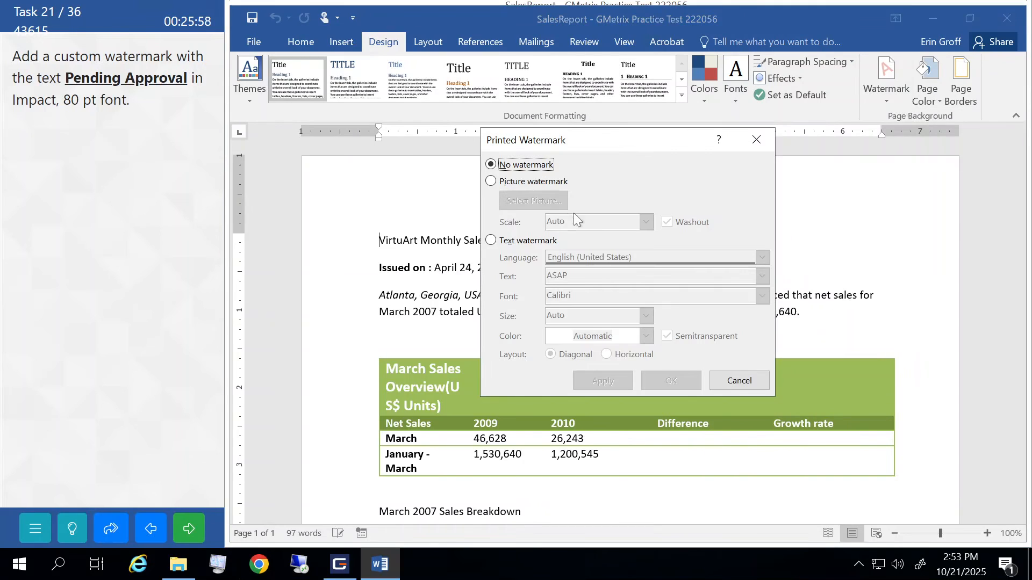
left_click(491, 241)
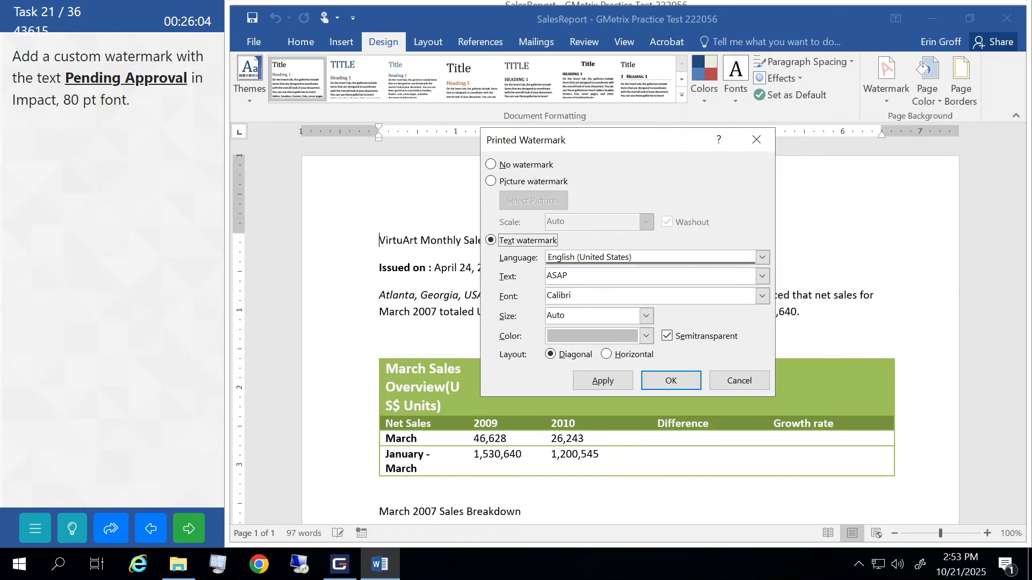
left_click(505, 282)
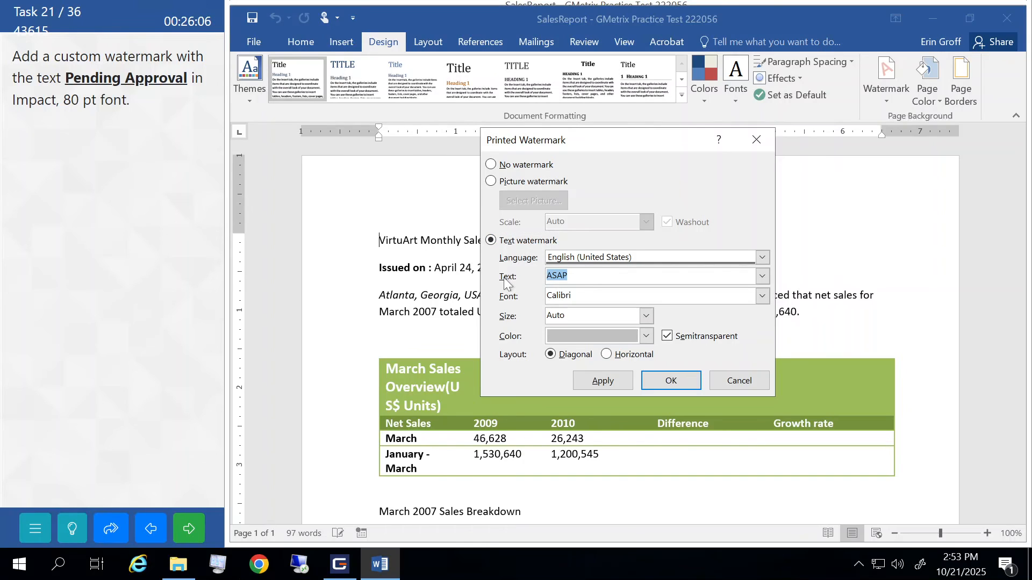
key("BackSpace")
type("Pending APp")
key("BackSpace")
key("BackSpace")
type("pproval")
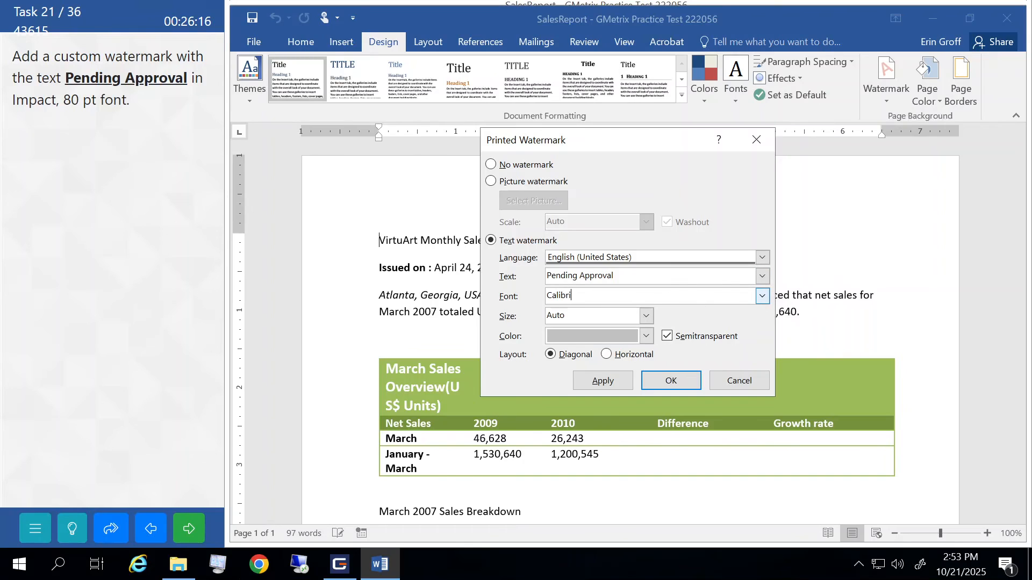
- Set the watermark font to Impact at size 80, apply it, and submit
left_click(761, 299)
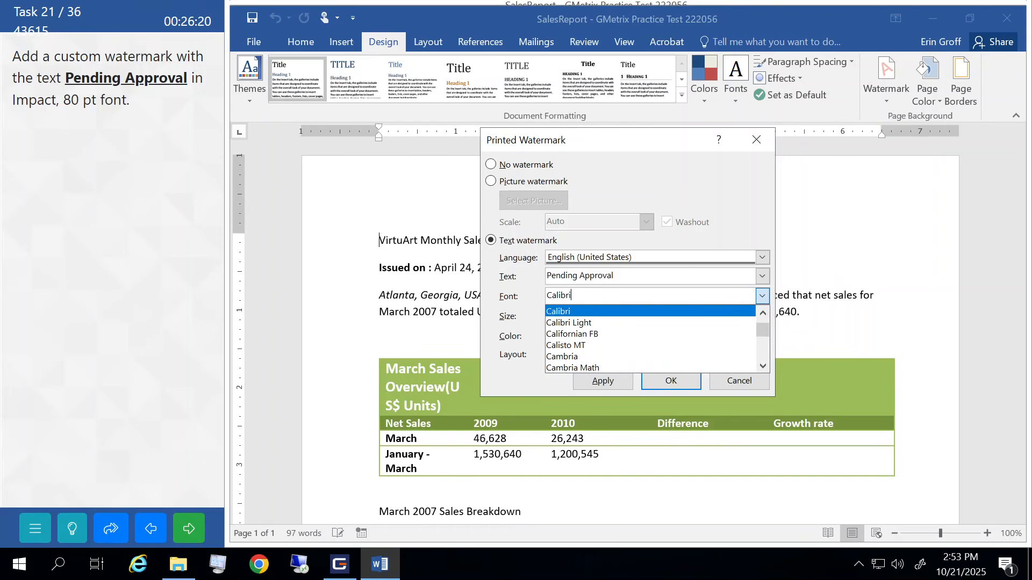
type("im")
key("BackSpace")
key("BackSpace")
key("BackSpace")
key("BackSpace")
key("BackSpace")
key("BackSpace")
key("BackSpace")
key("BackSpace")
key("BackSpace")
type("imp")
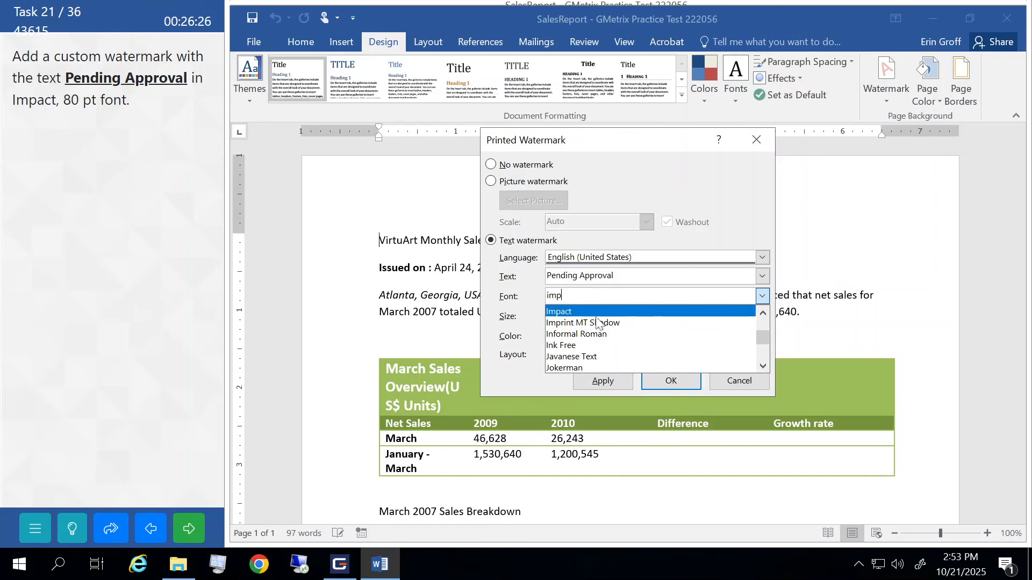
left_click(571, 313)
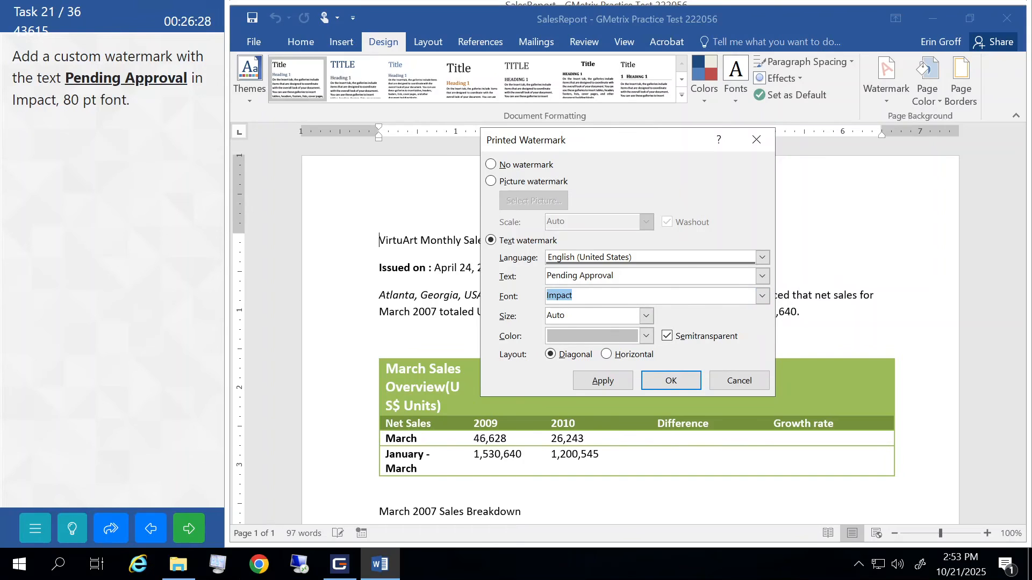
left_click(647, 317)
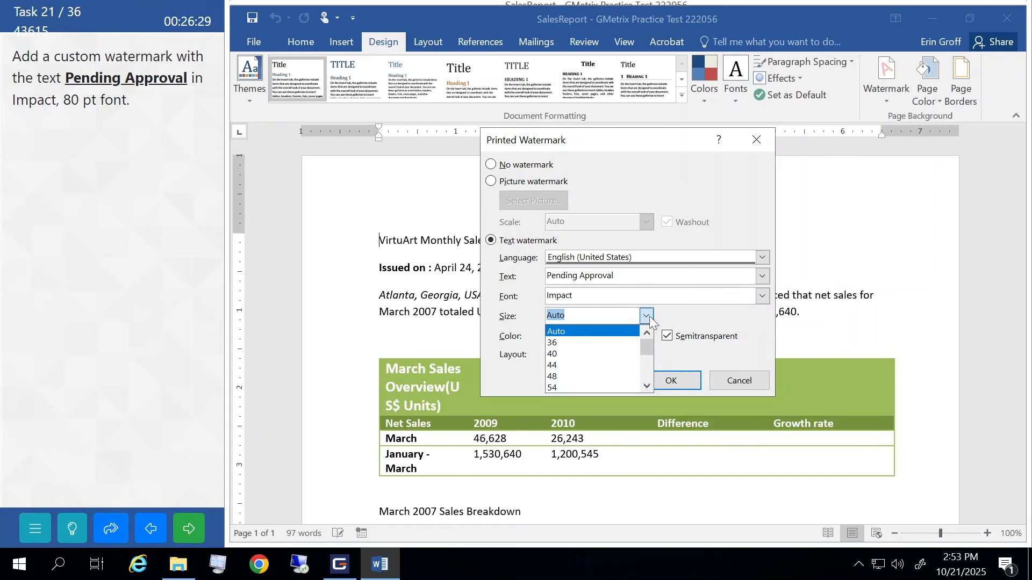
left_click(646, 386)
left_click(646, 386)
left_click(646, 386)
left_click(646, 386)
left_click(556, 386)
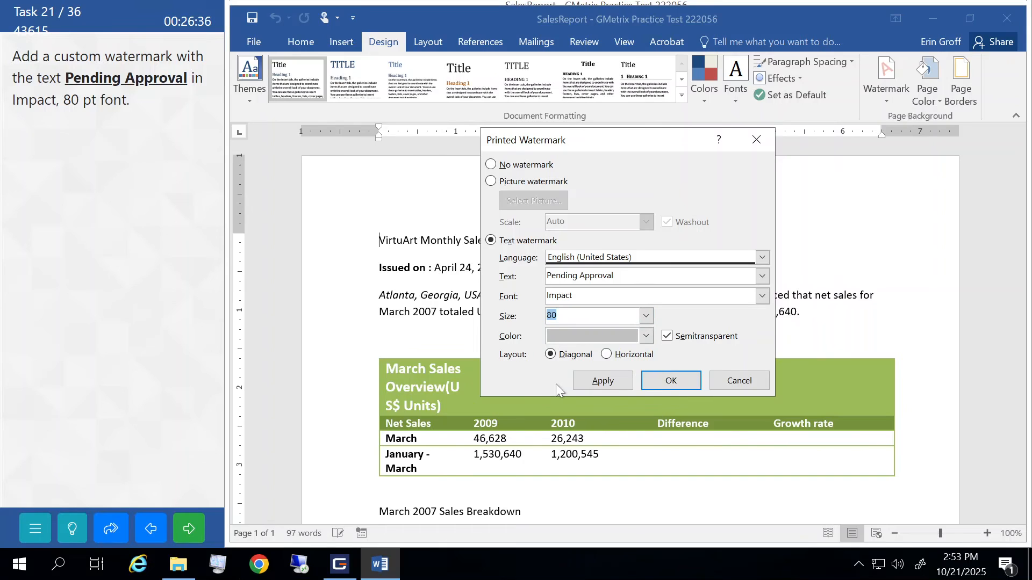
left_click(650, 380)
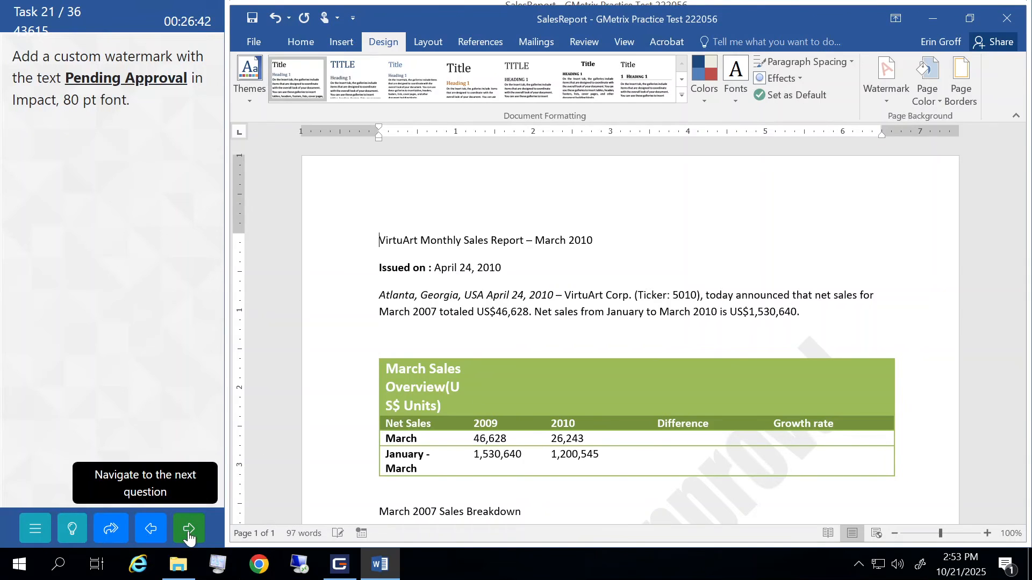
left_click(189, 530)
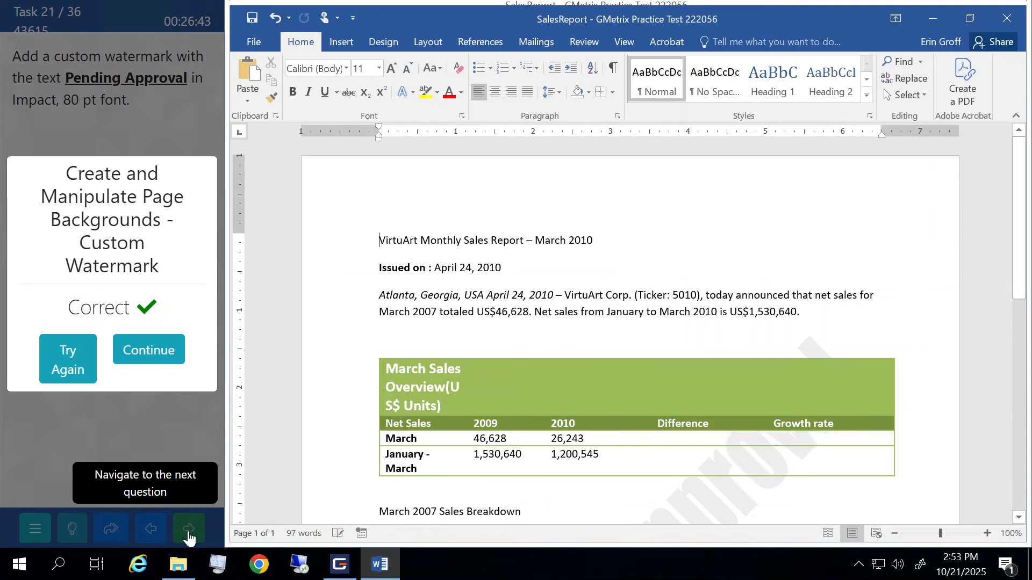
left_click(154, 350)
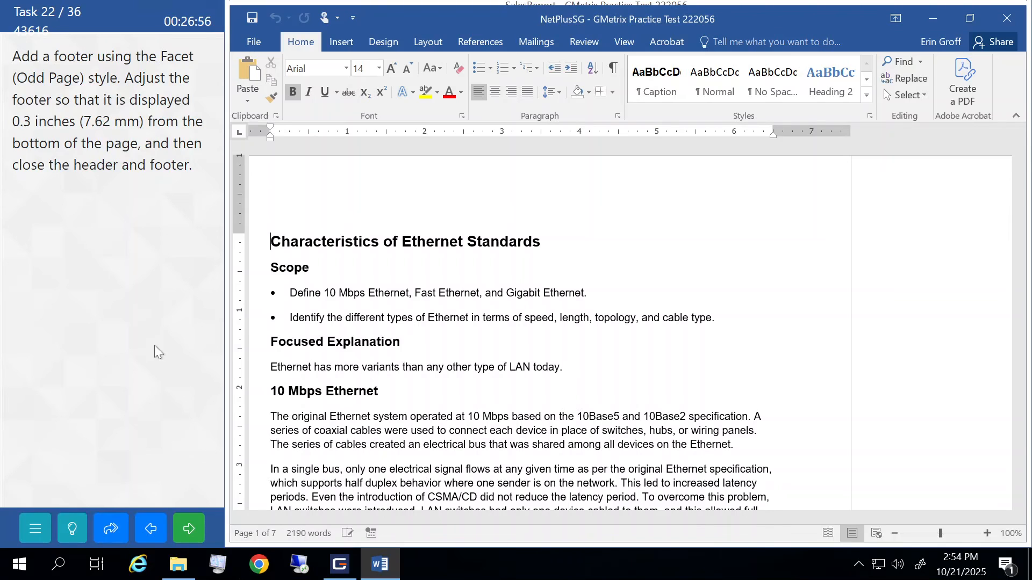
- Insert the built-in Facet (Odd Page) footer
left_click(335, 47)
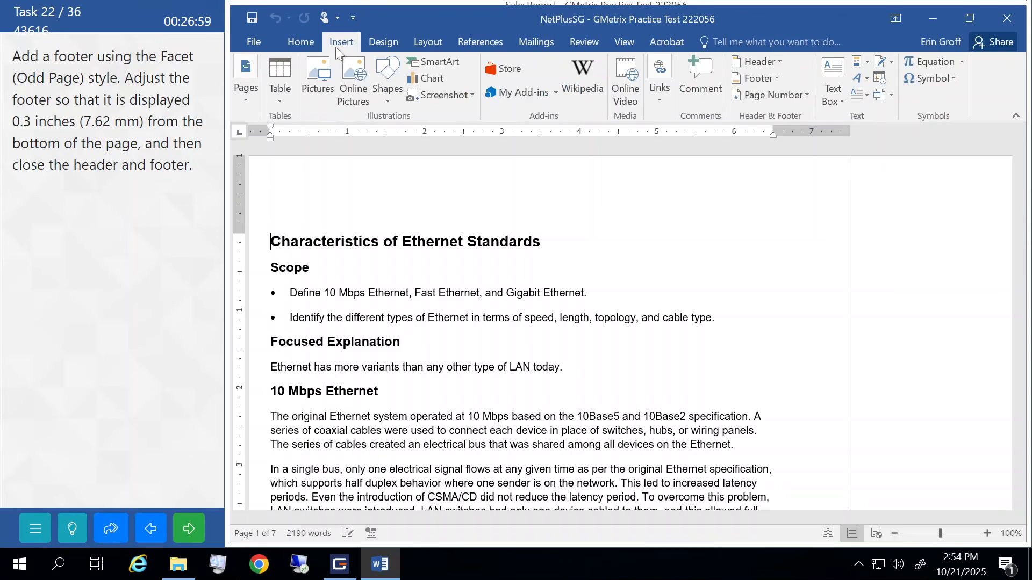
left_click(776, 79)
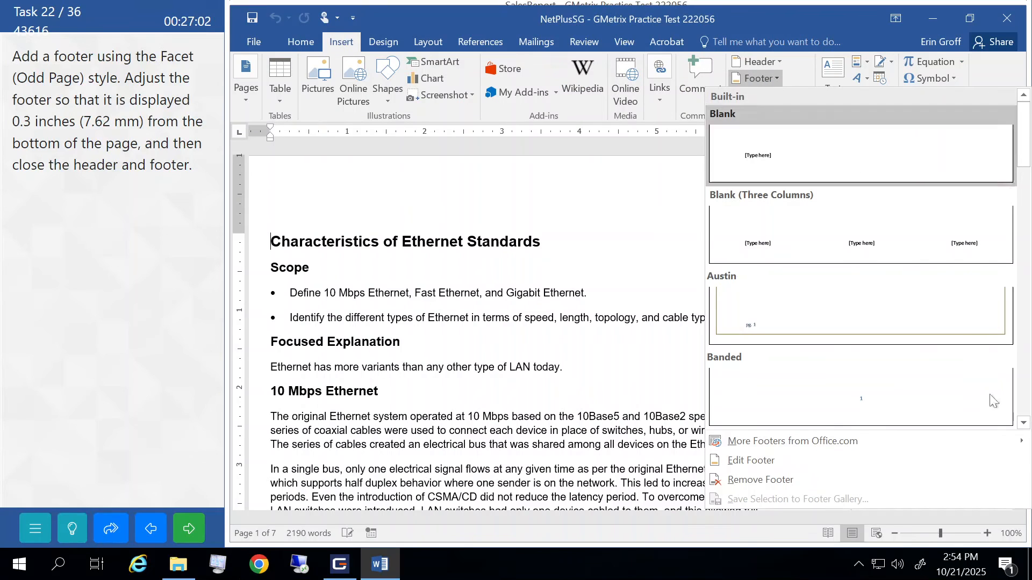
left_click(1023, 424)
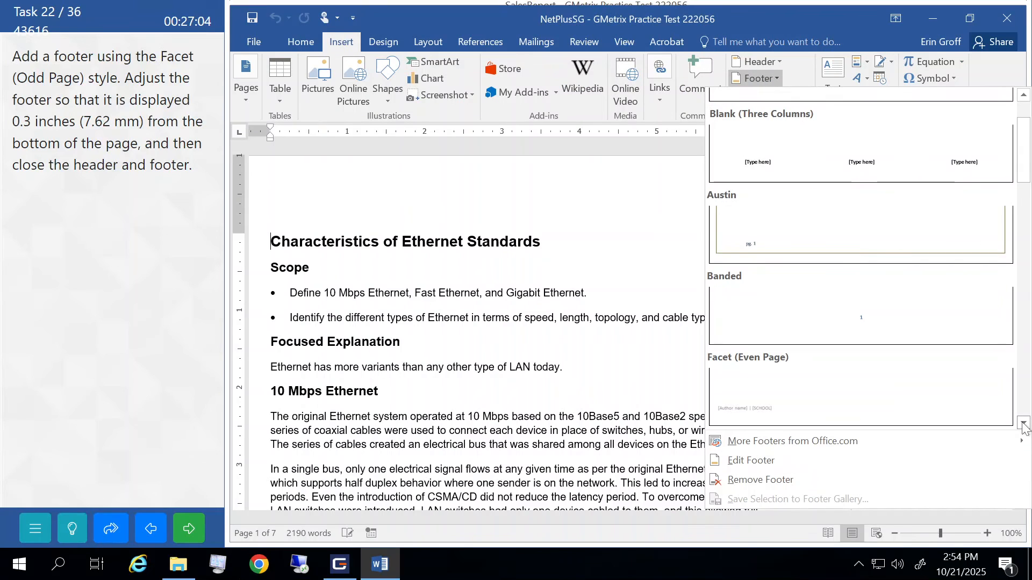
left_click(1023, 424)
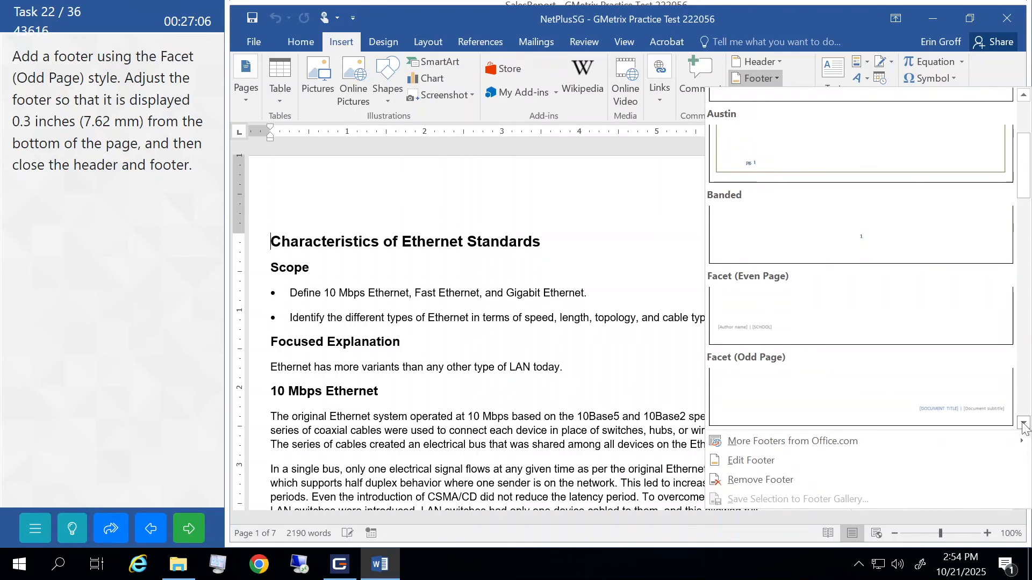
left_click(796, 375)
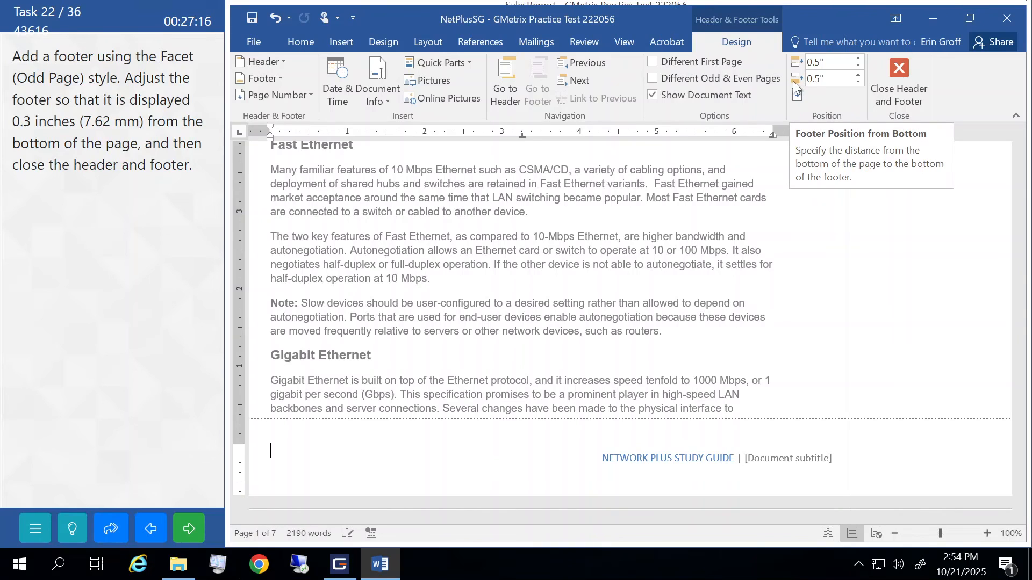
- Set the footer 0.3" from the bottom, close footer editing, and submit
left_click(859, 82)
left_click(860, 83)
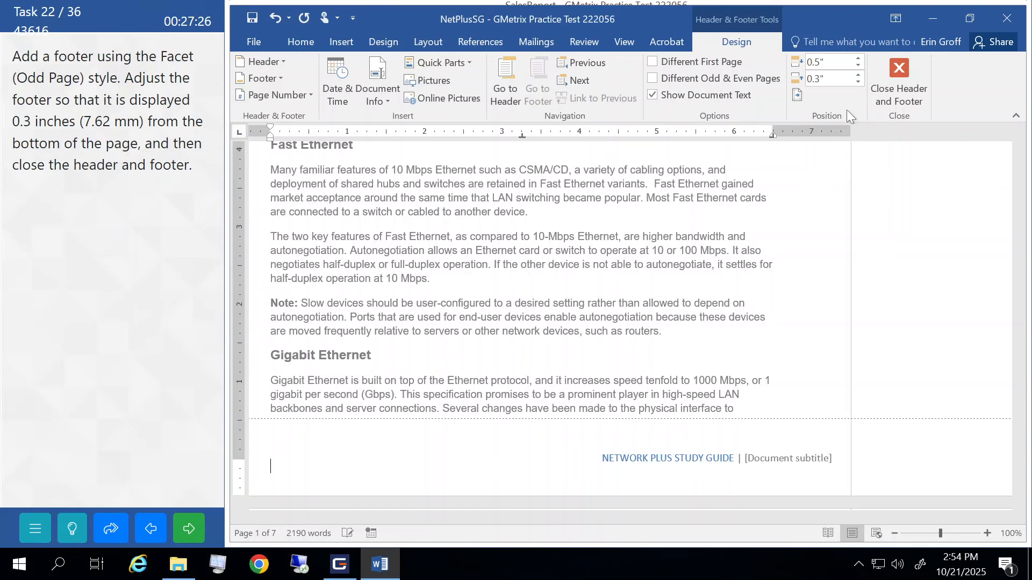
left_click(908, 81)
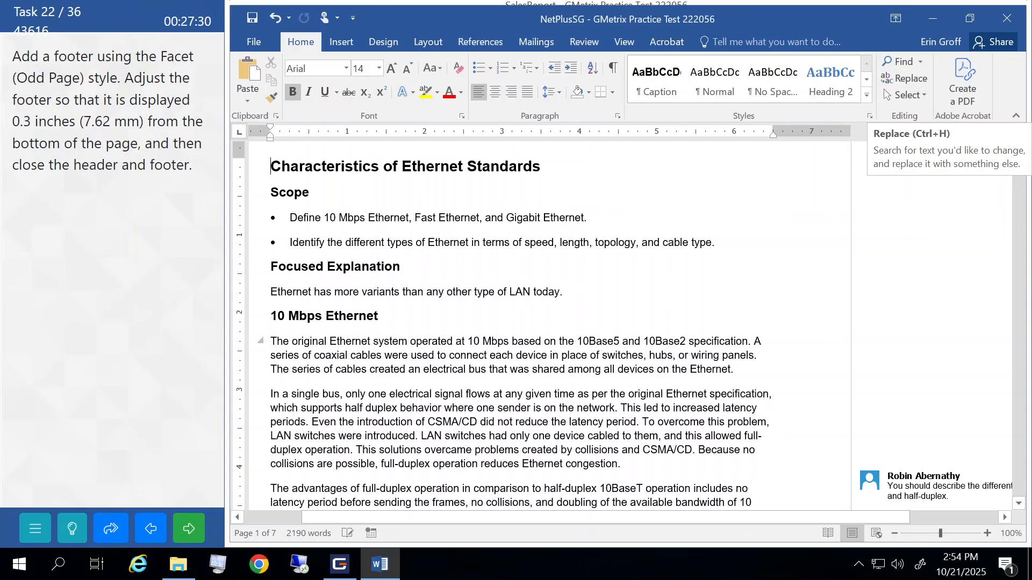
left_click(190, 530)
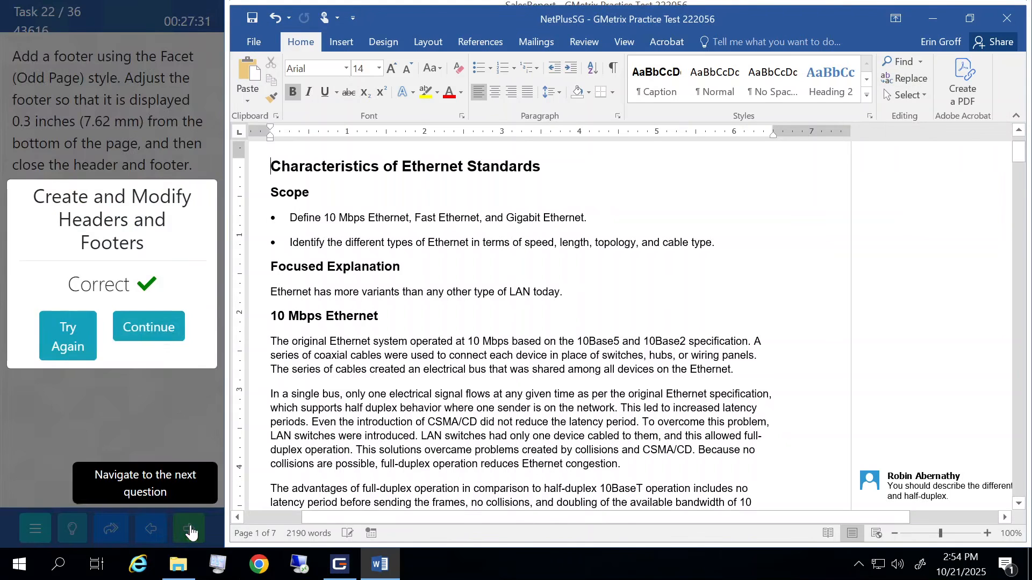
left_click(163, 328)
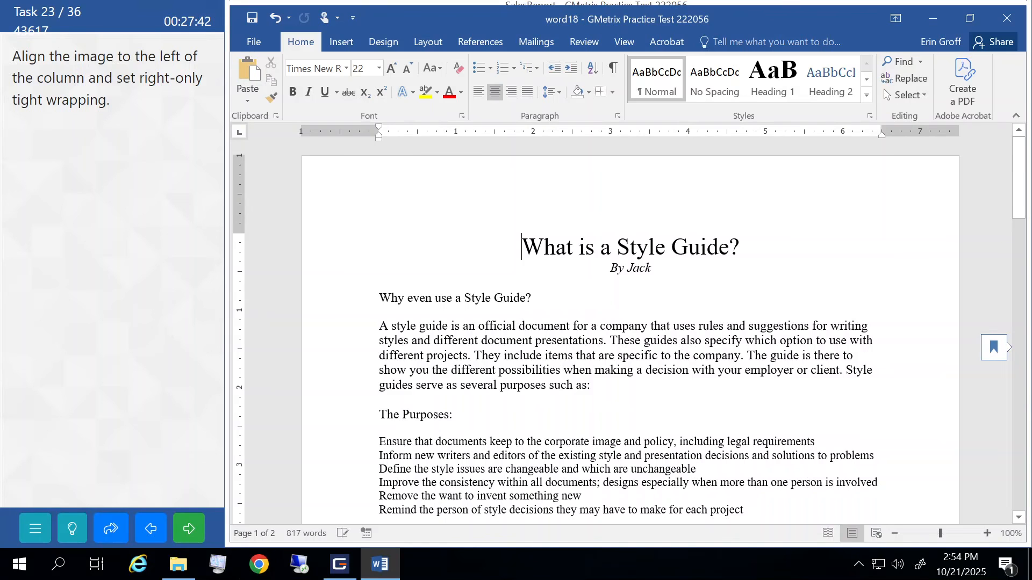
- Select the HYPE image and open its More Layout Options wrapping settings
left_click(473, 356)
scroll(629, 333, "down", 15)
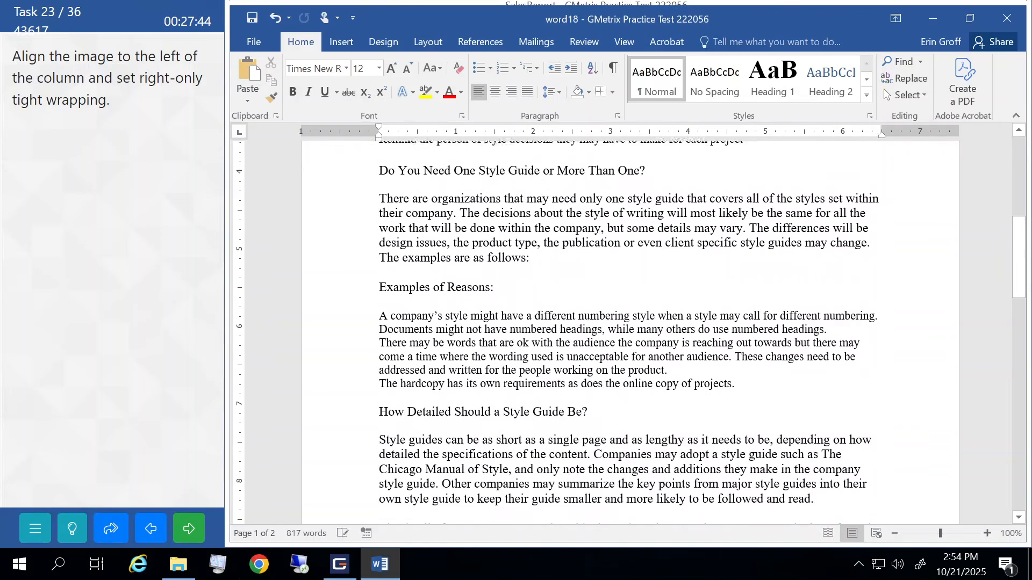
scroll(426, 295, "down", 3)
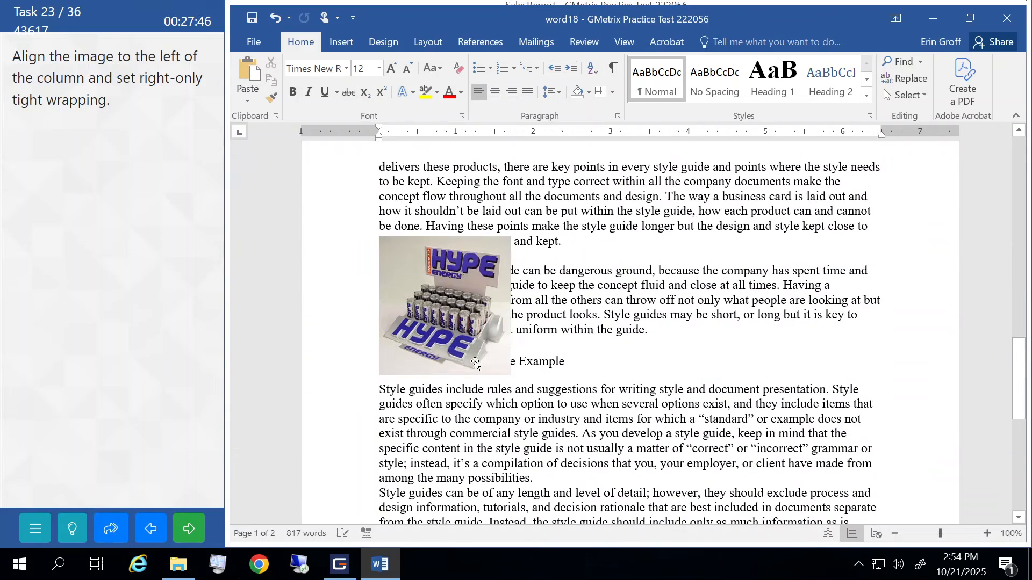
left_click(426, 296)
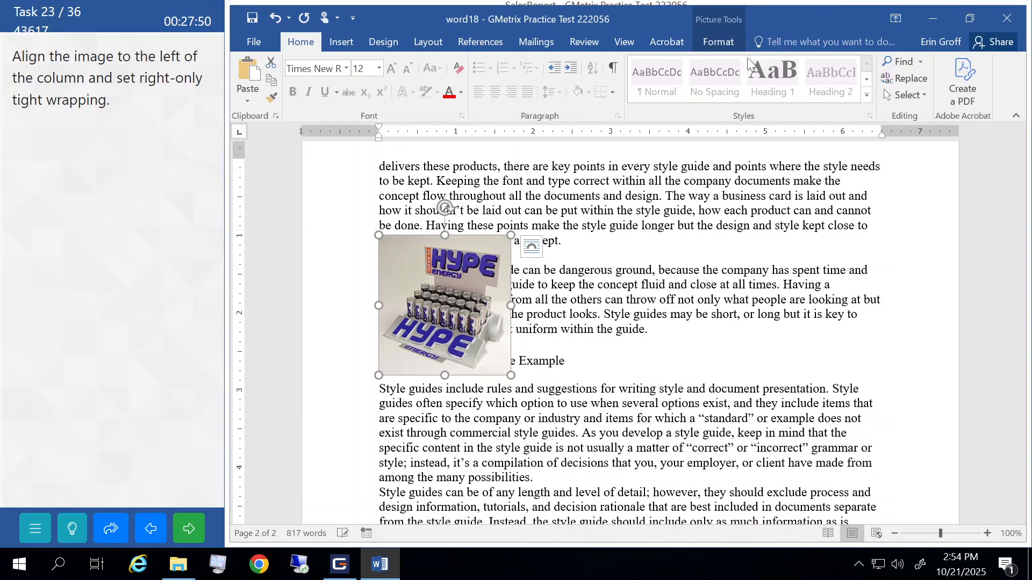
left_click(717, 46)
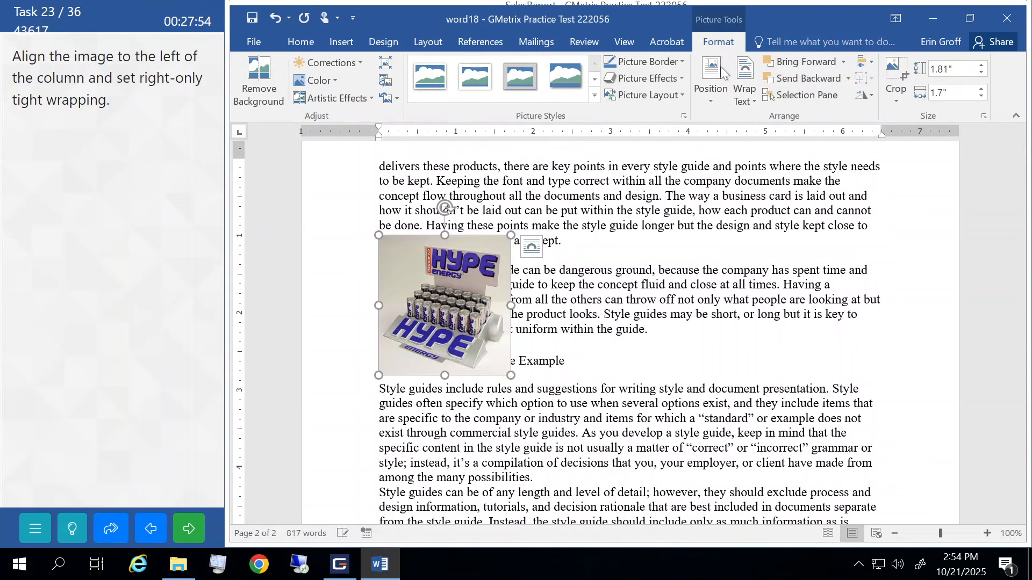
left_click(754, 102)
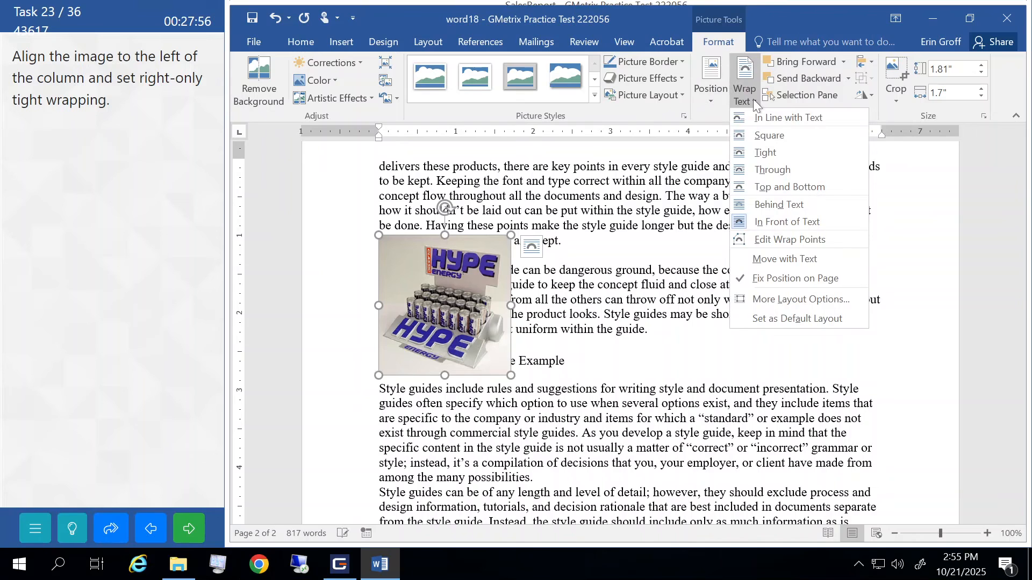
left_click(773, 305)
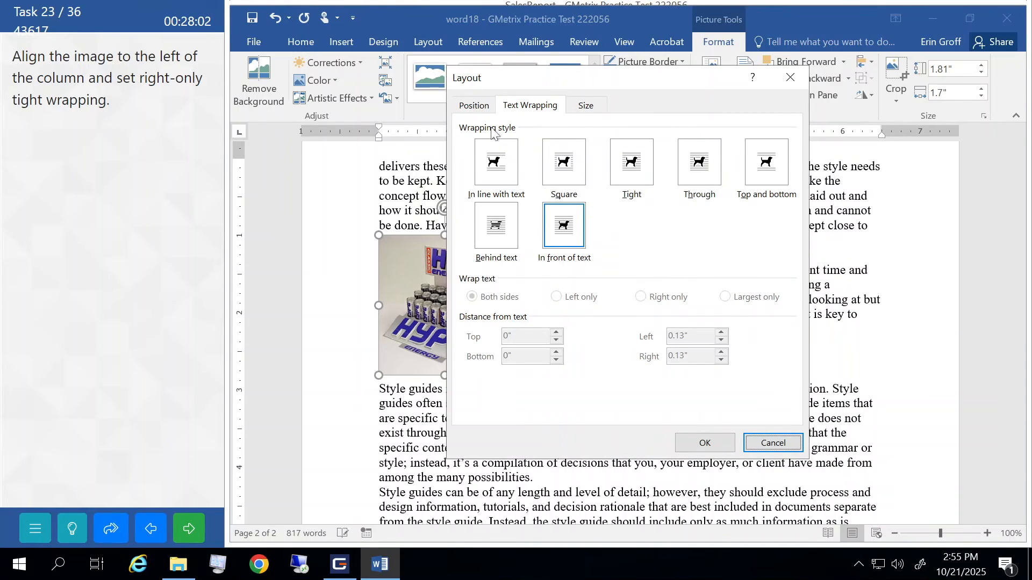
- Give the HYPE picture Tight, Right only wrapping, left-aligned to the column, and submit
left_click(633, 170)
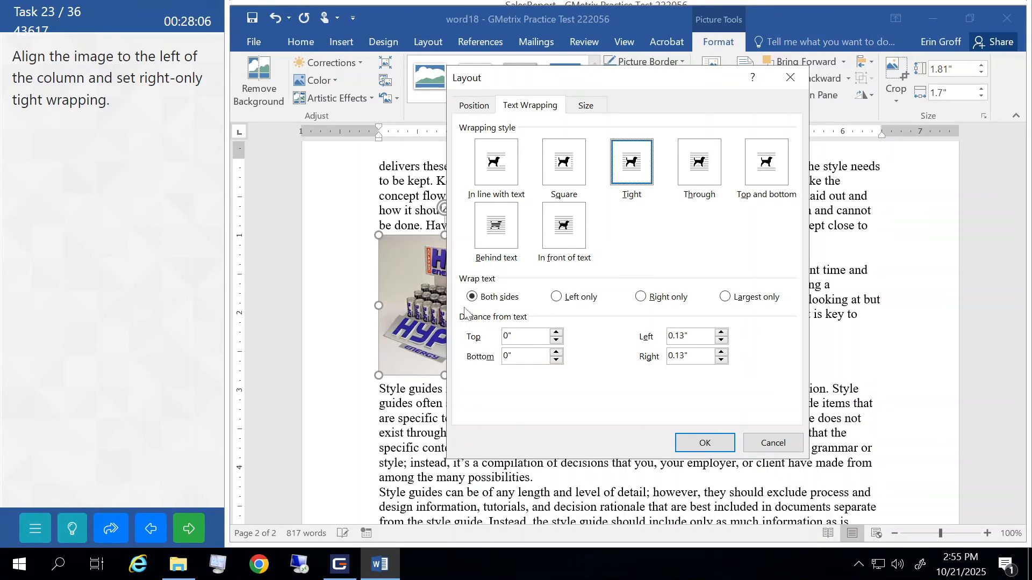
left_click(639, 296)
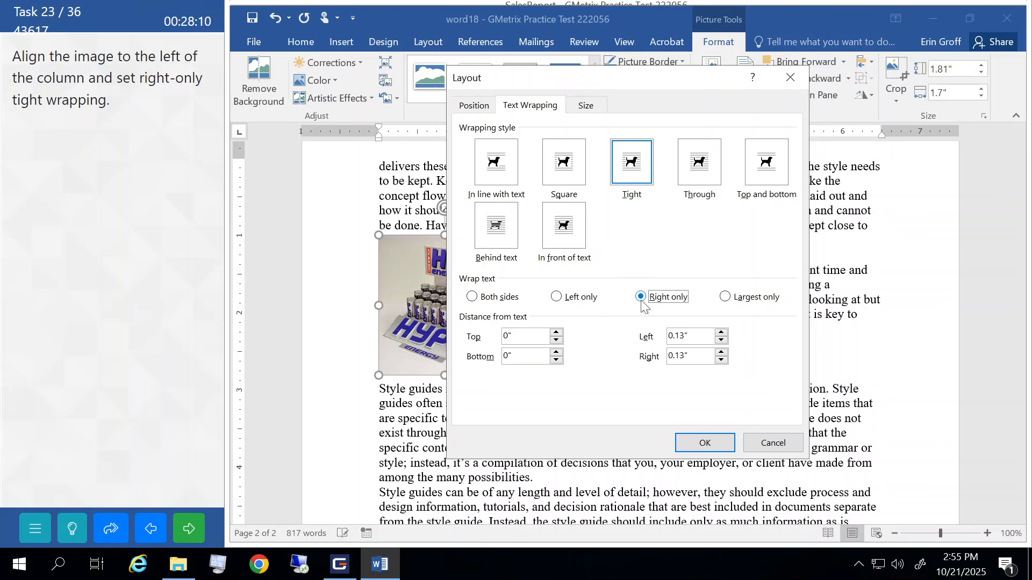
left_click(472, 107)
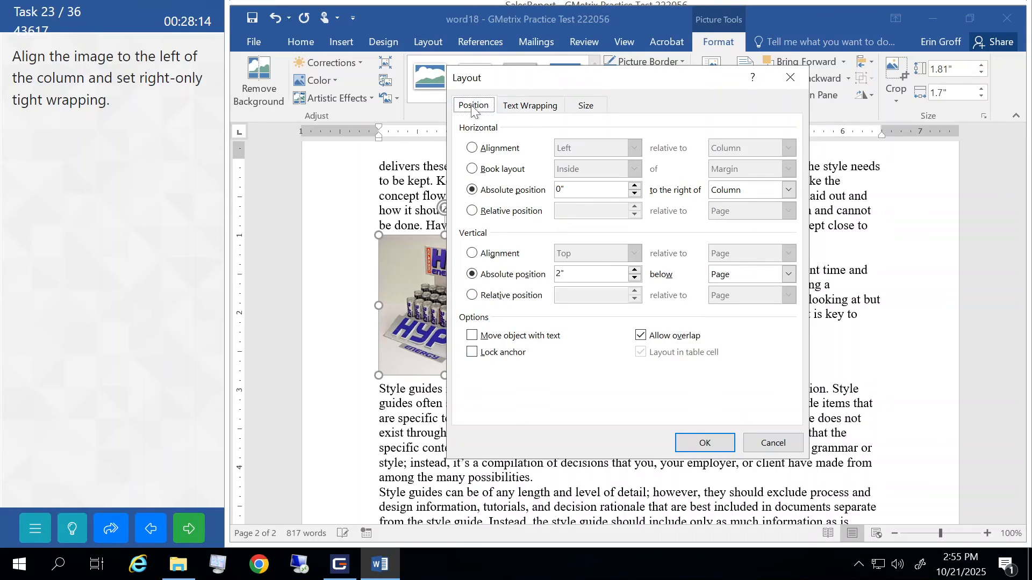
left_click(472, 149)
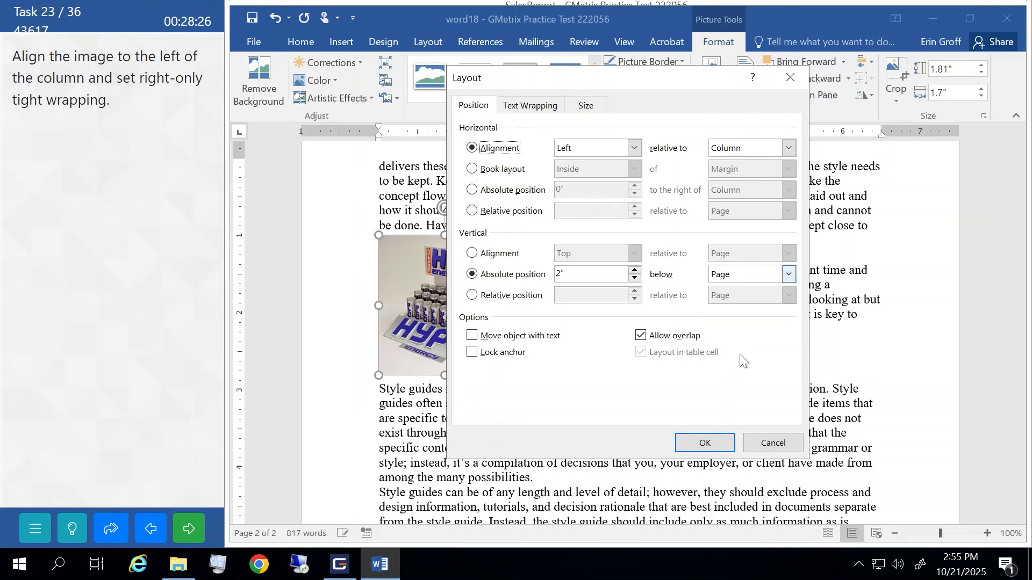
left_click(713, 444)
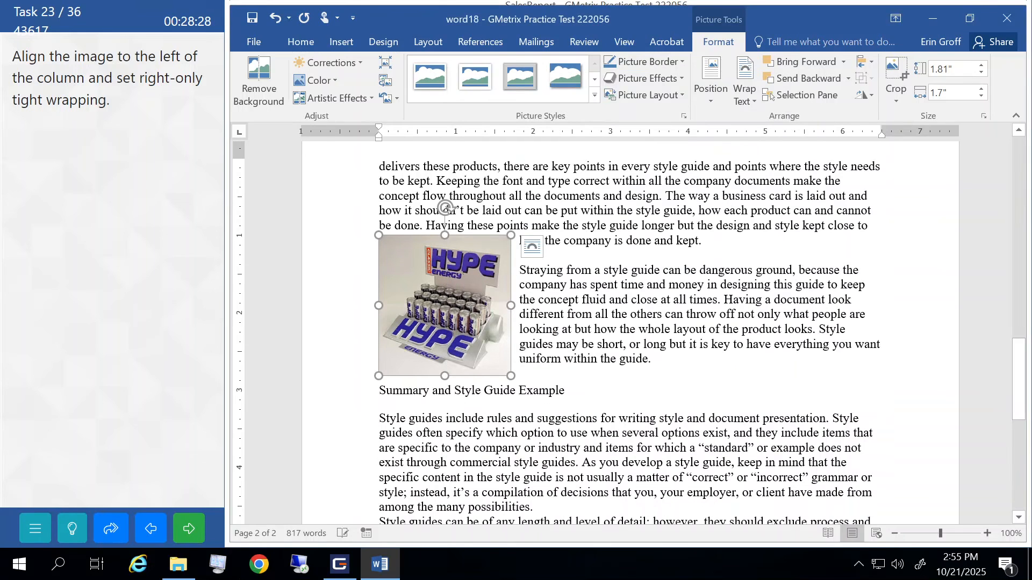
left_click(608, 314)
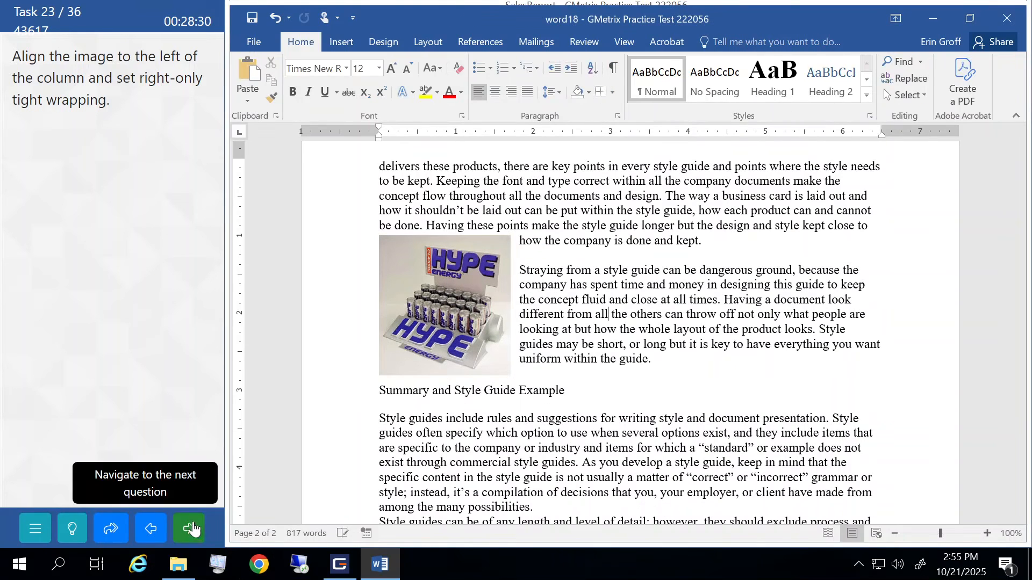
left_click(192, 531)
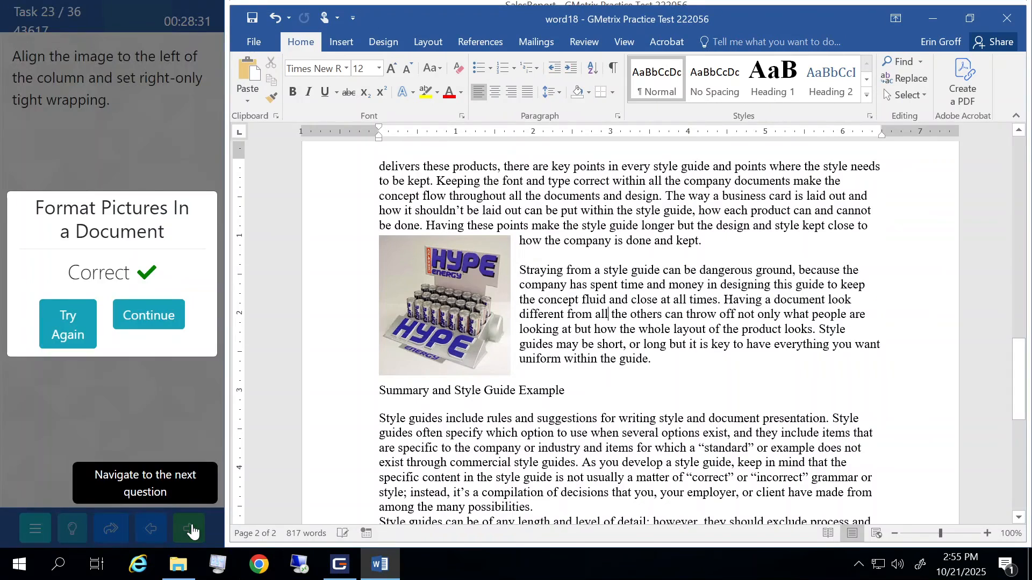
left_click(154, 318)
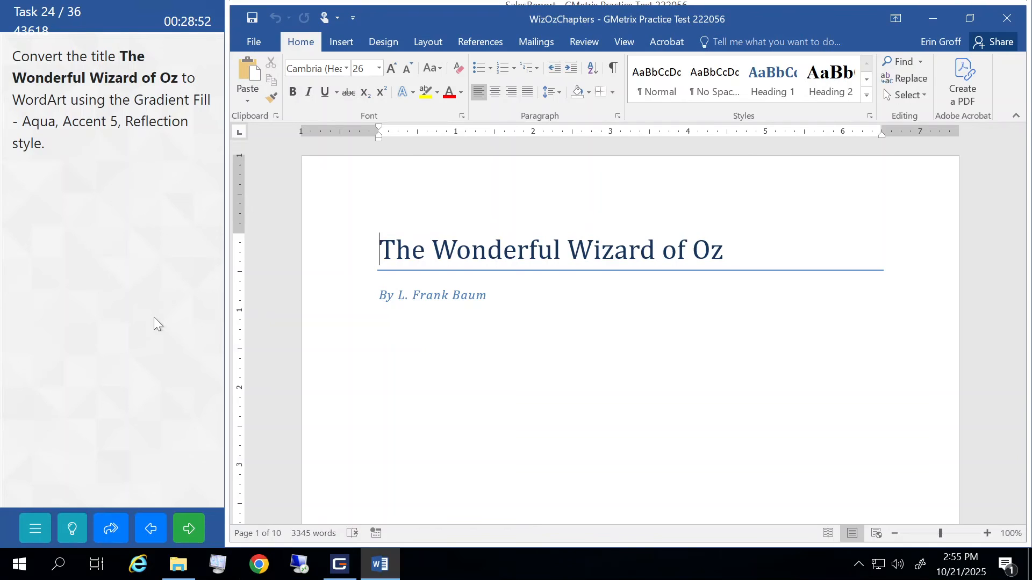
- Select the title 'The Wonderful Wizard of Oz' and open the WordArt gallery
left_click(318, 252)
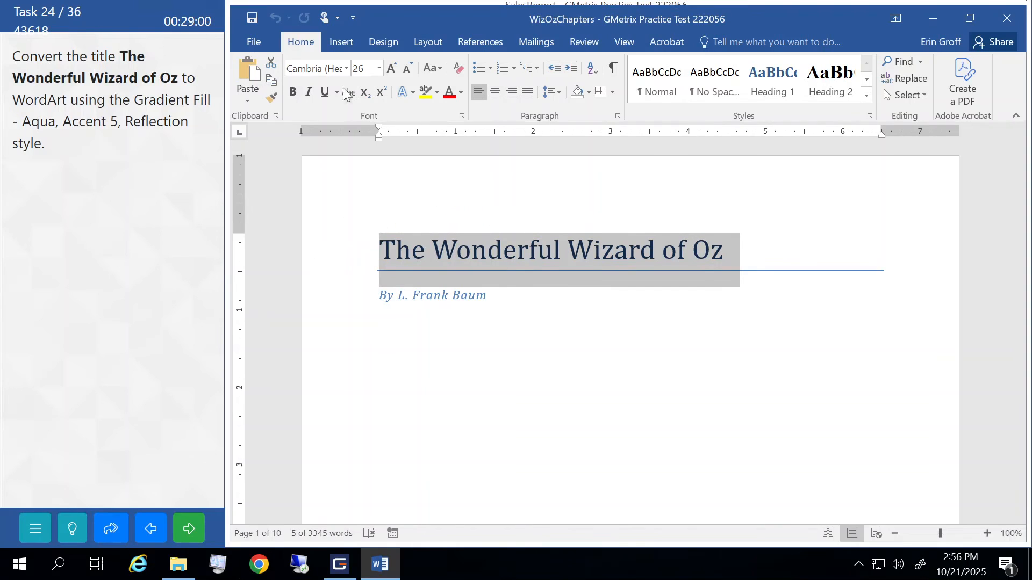
left_click(339, 43)
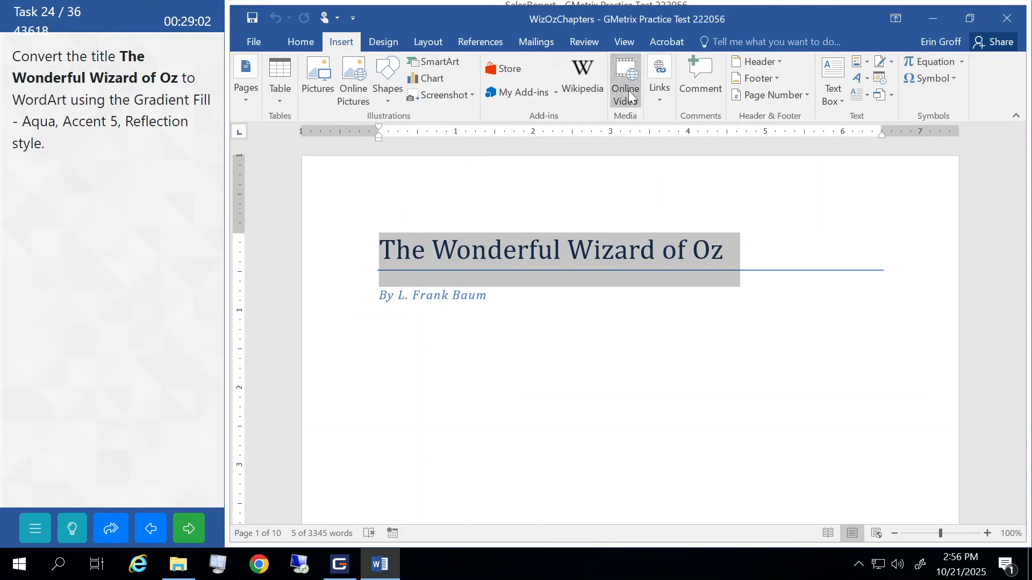
left_click(865, 80)
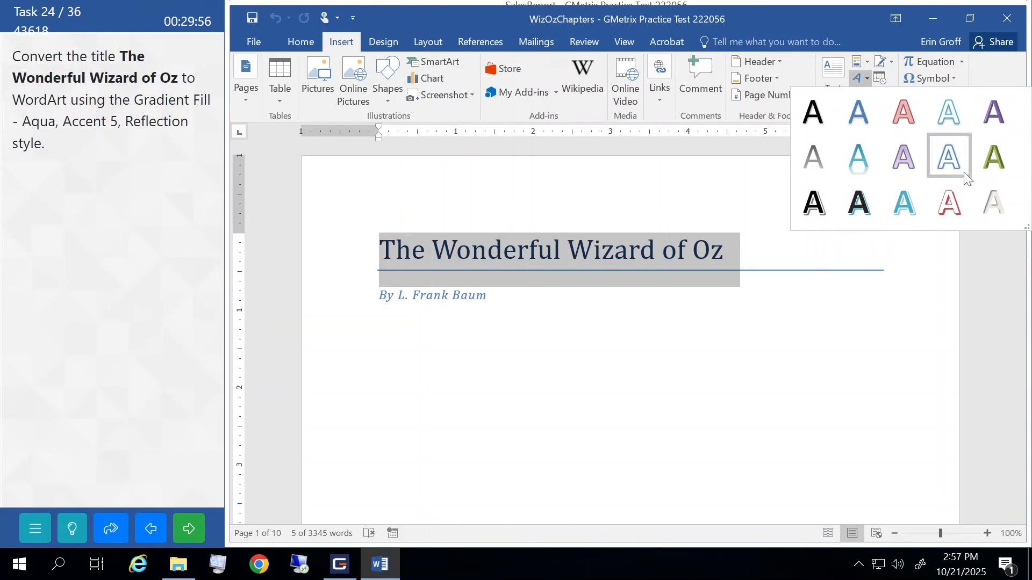
- Apply the Gradient Fill - Aqua, Reflection WordArt style to the title and submit
left_click(860, 156)
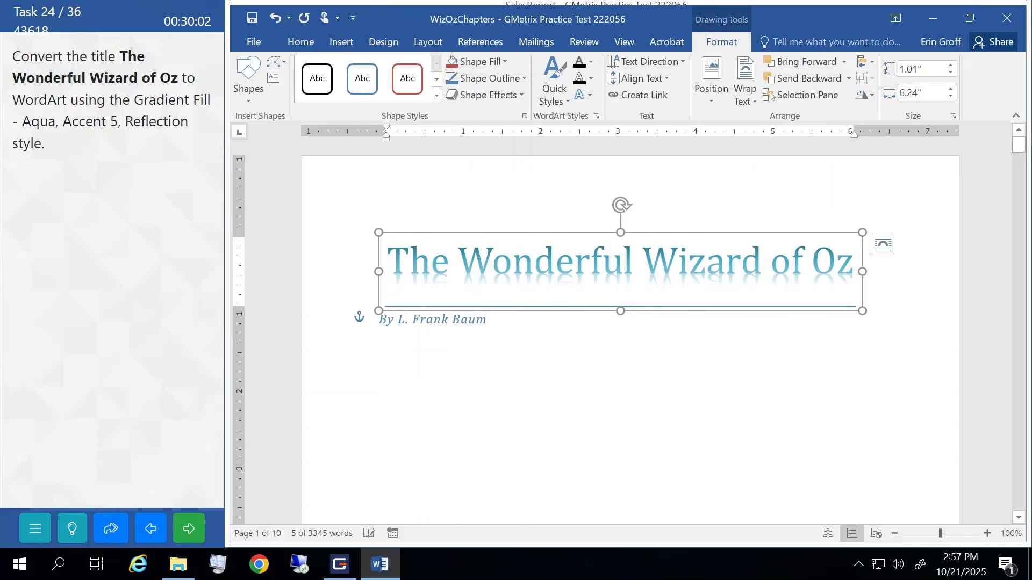
left_click(380, 347)
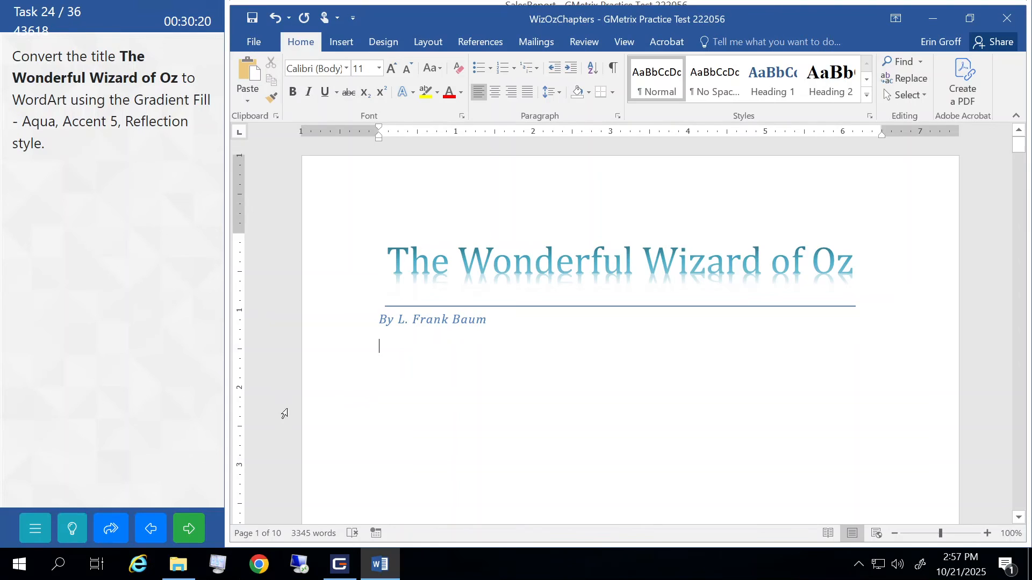
left_click(186, 532)
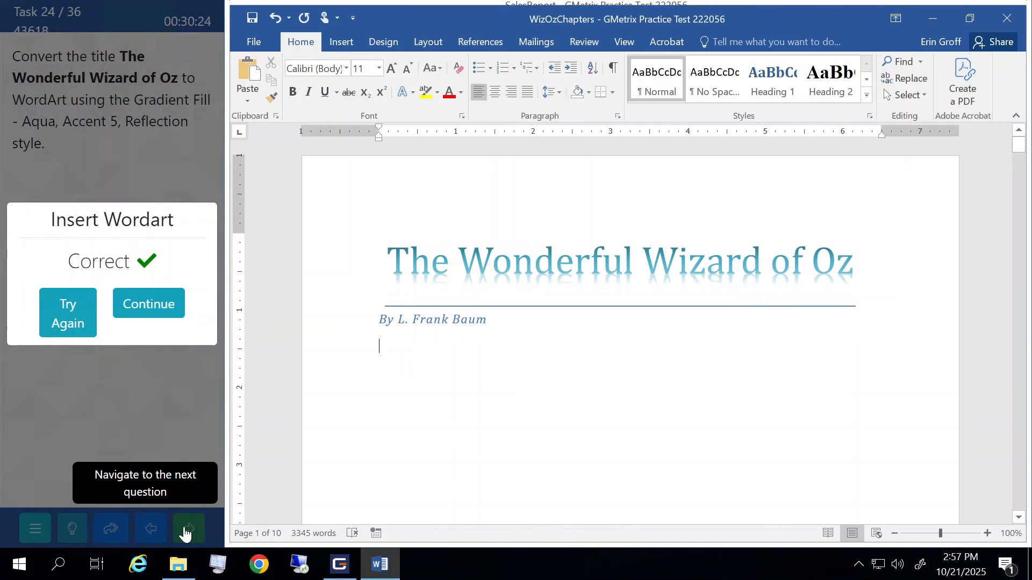
left_click(155, 318)
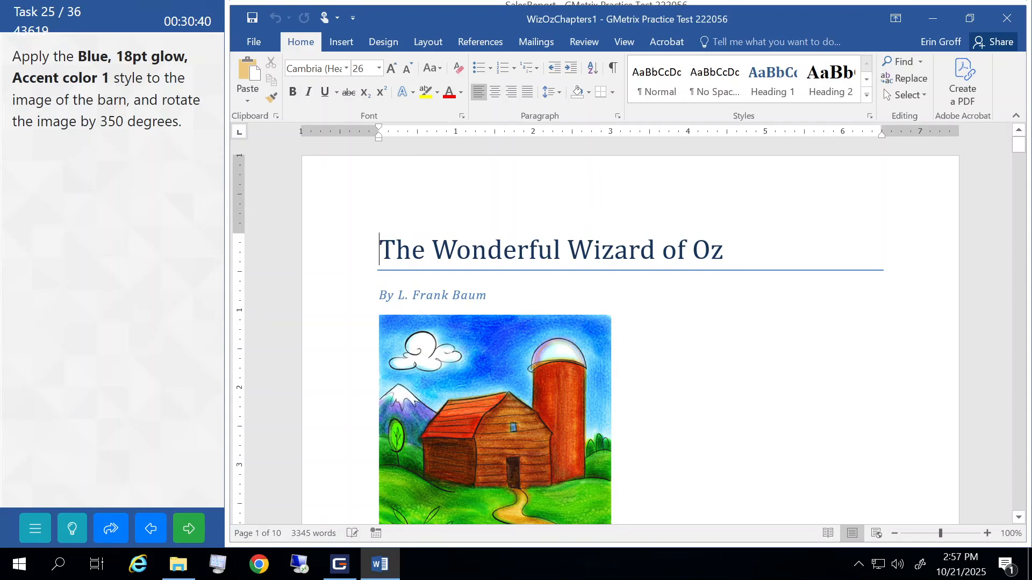
- Give the barn picture a Blue, 18 pt glow in Accent color 1
left_click(526, 362)
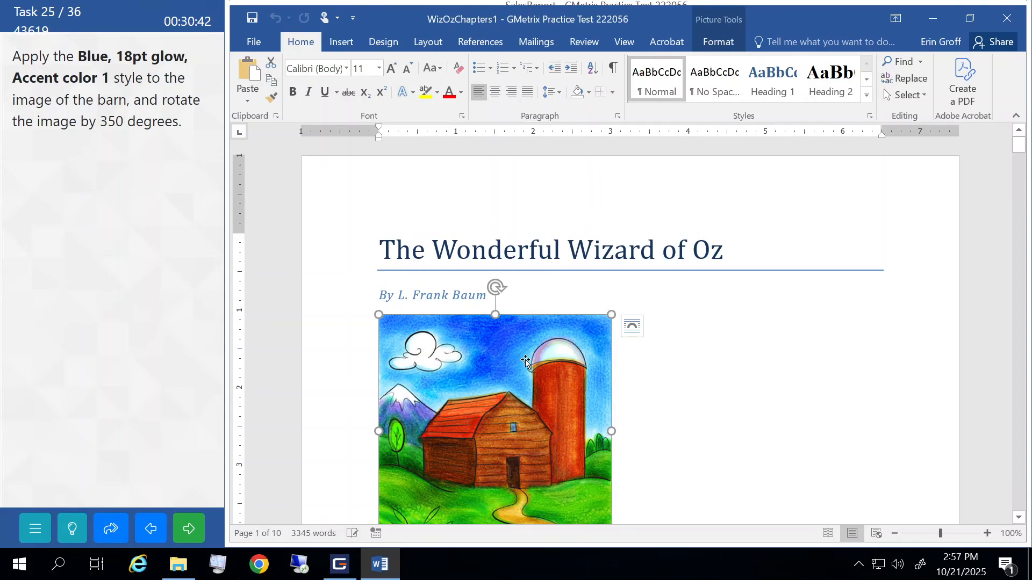
left_click(714, 43)
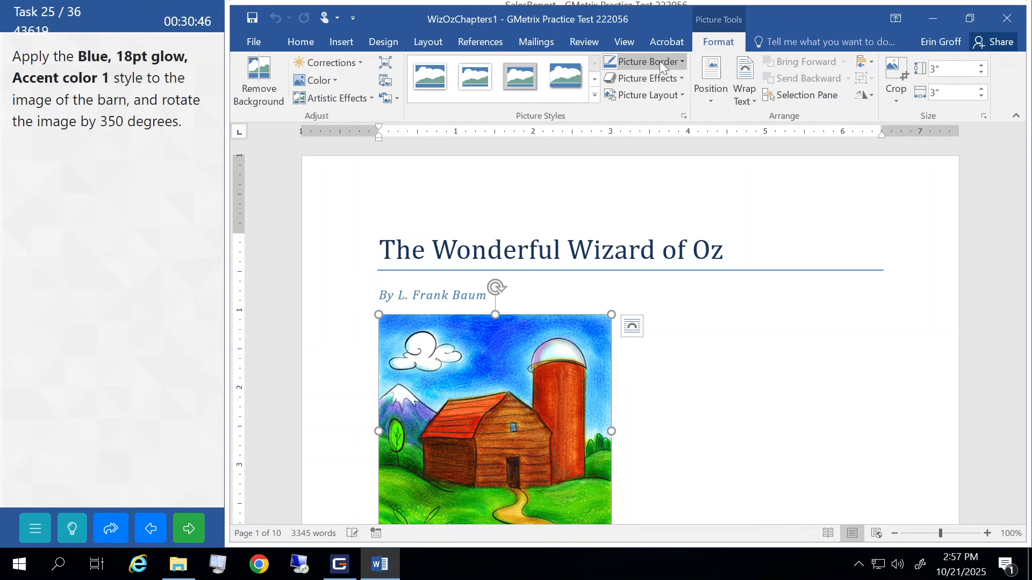
left_click(674, 76)
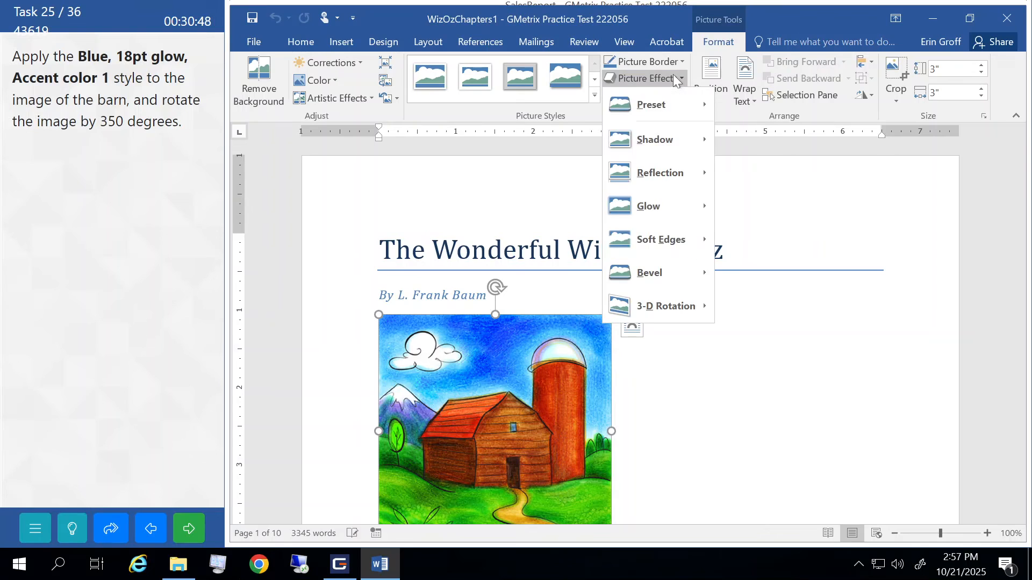
mouse_move(668, 203)
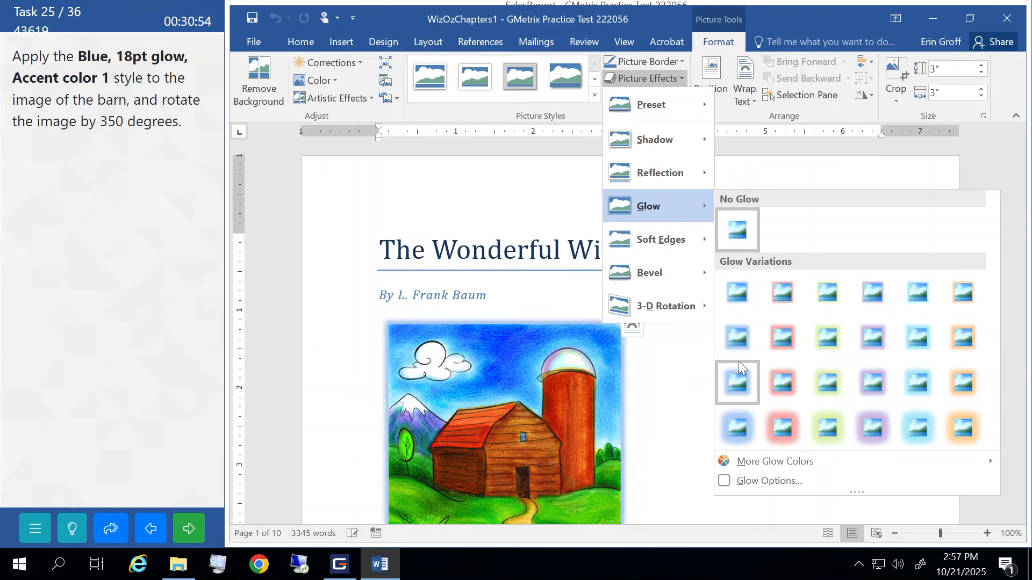
left_click(739, 426)
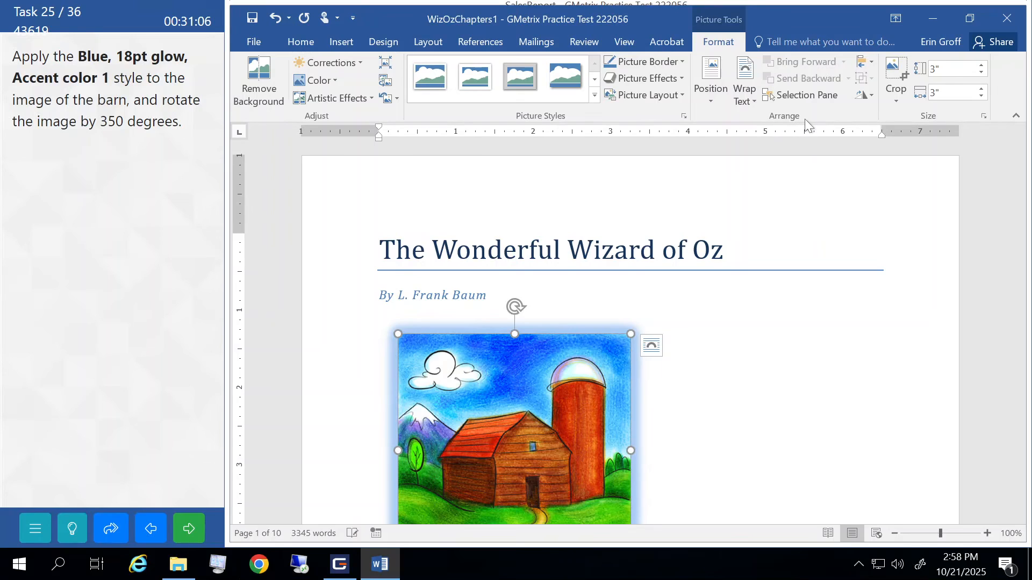
- Rotate the barn picture to 350° and submit the task
left_click(871, 95)
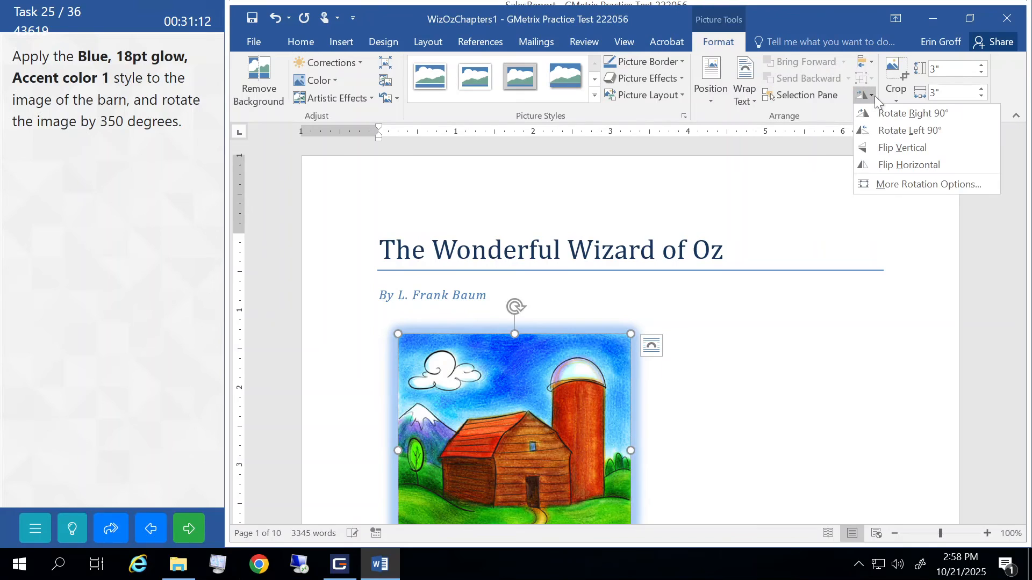
left_click(882, 186)
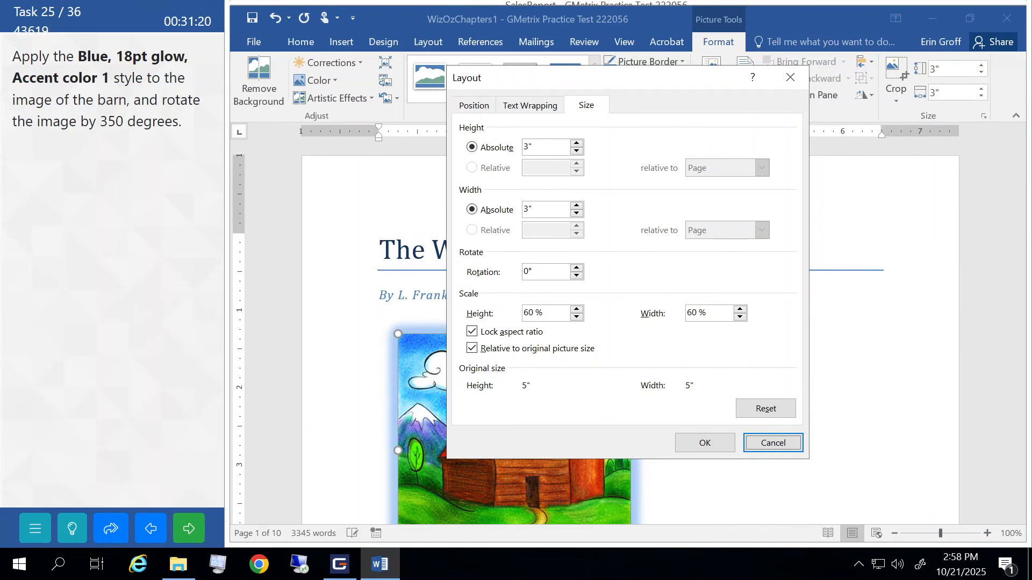
left_click(525, 272)
type("35")
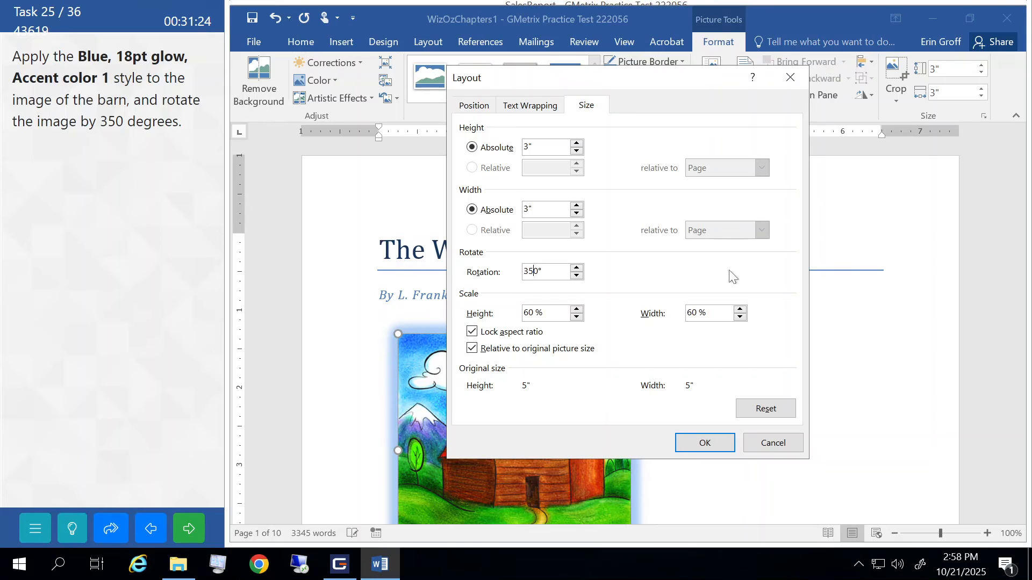
left_click(709, 446)
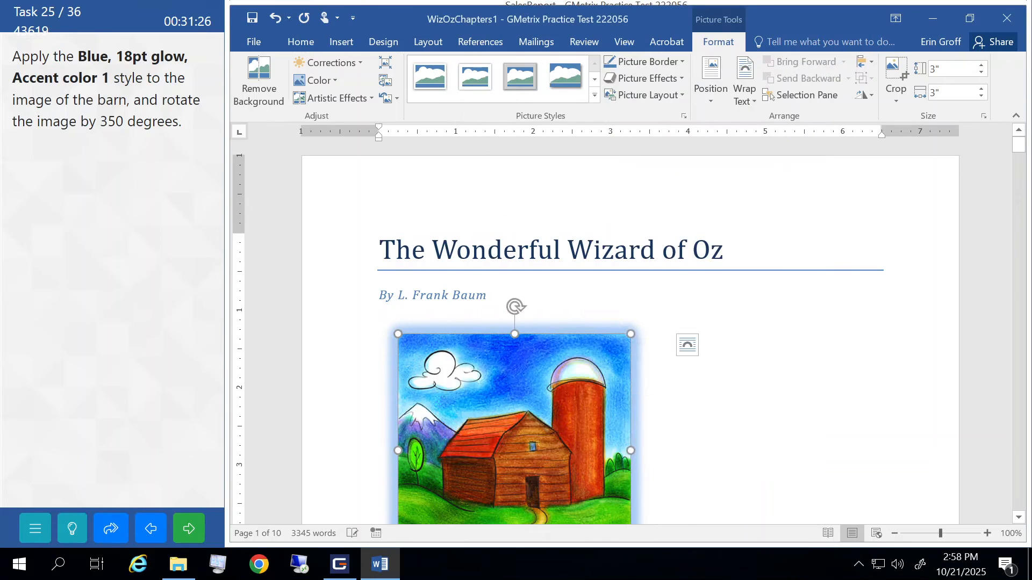
left_click(188, 525)
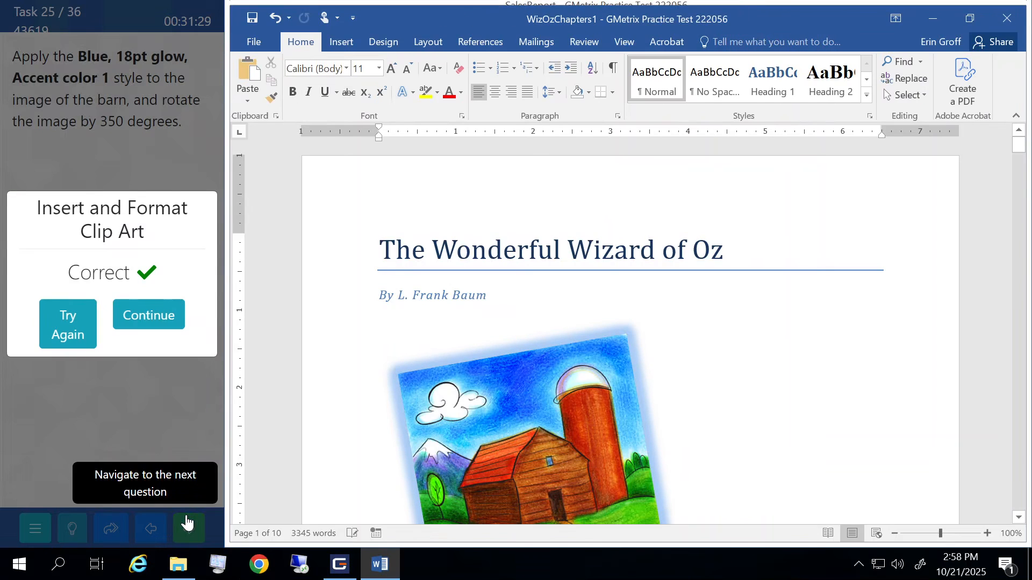
left_click(168, 322)
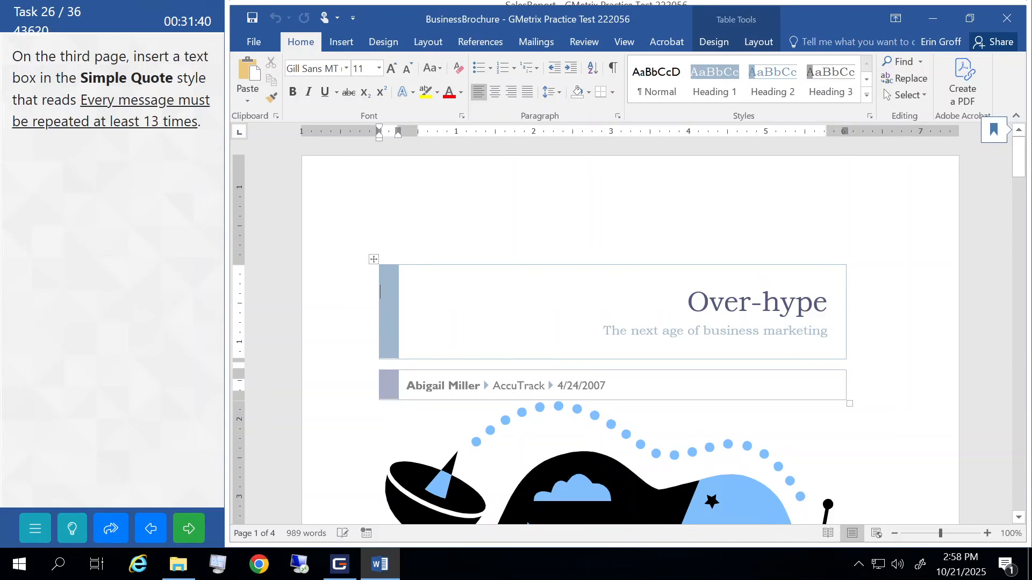
- Insert a built-in Simple Quote text box into page 3's text
scroll(421, 321, "down", 15)
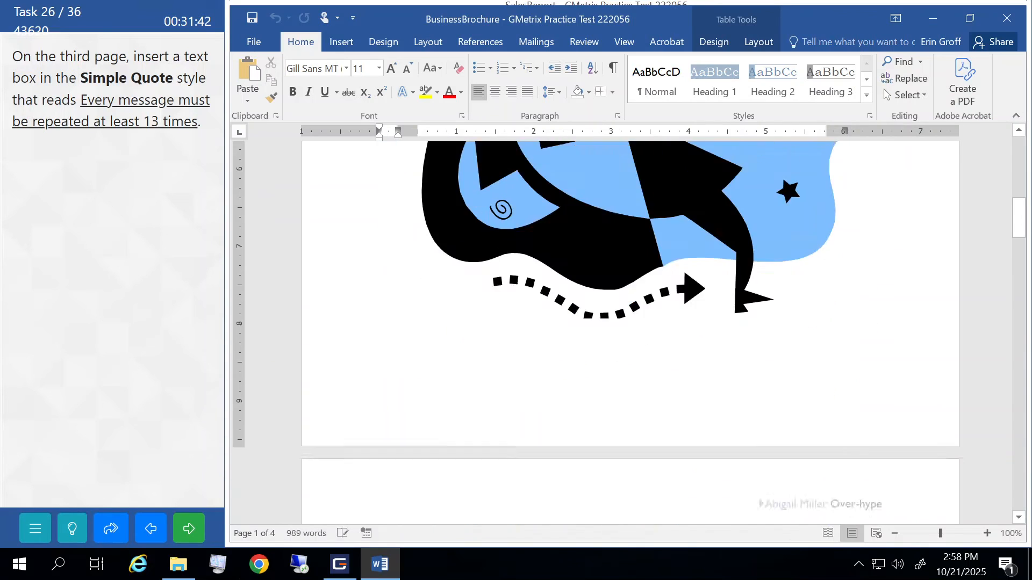
scroll(629, 333, "down", 20)
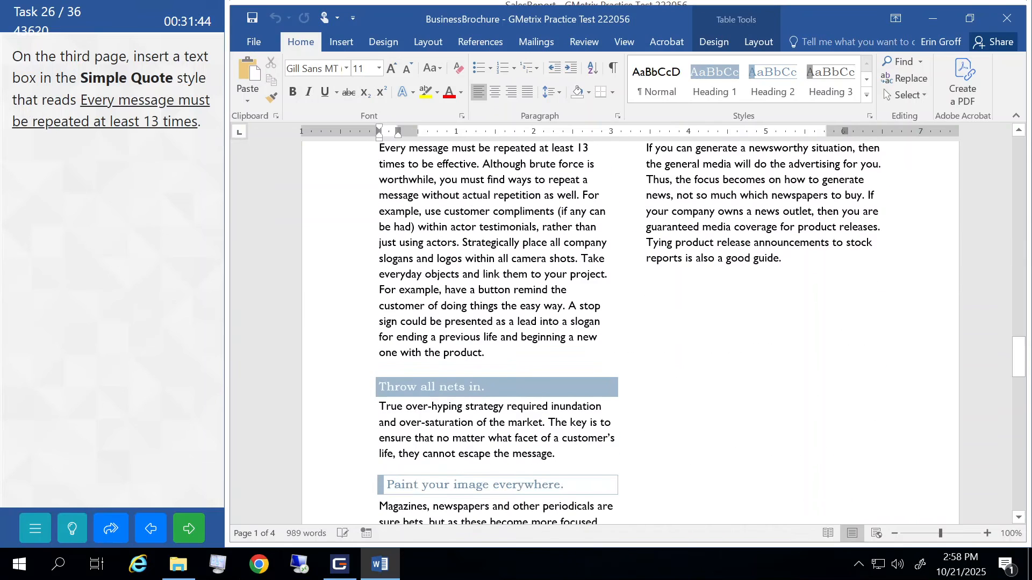
left_click(782, 212)
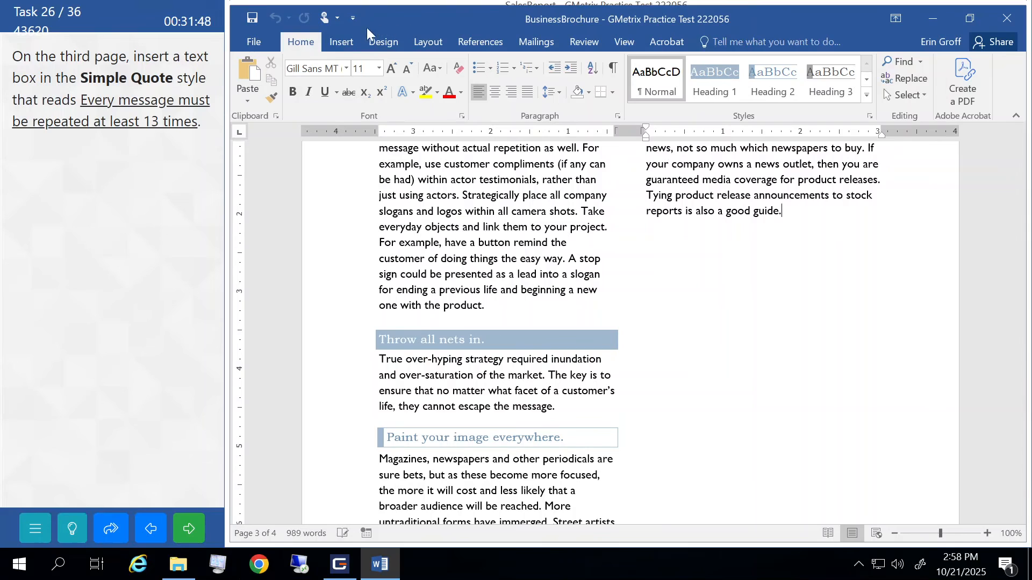
left_click(342, 43)
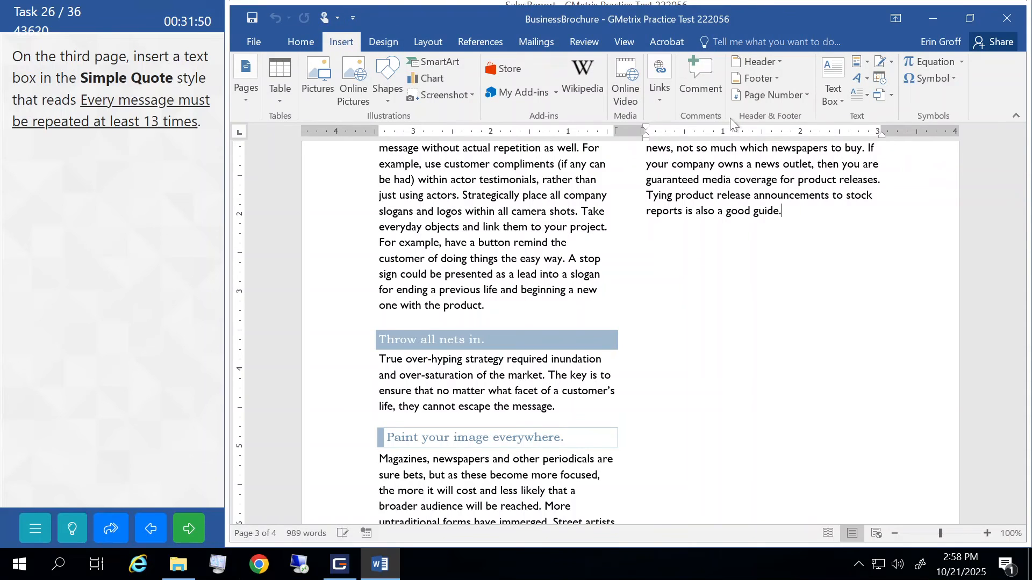
left_click(834, 98)
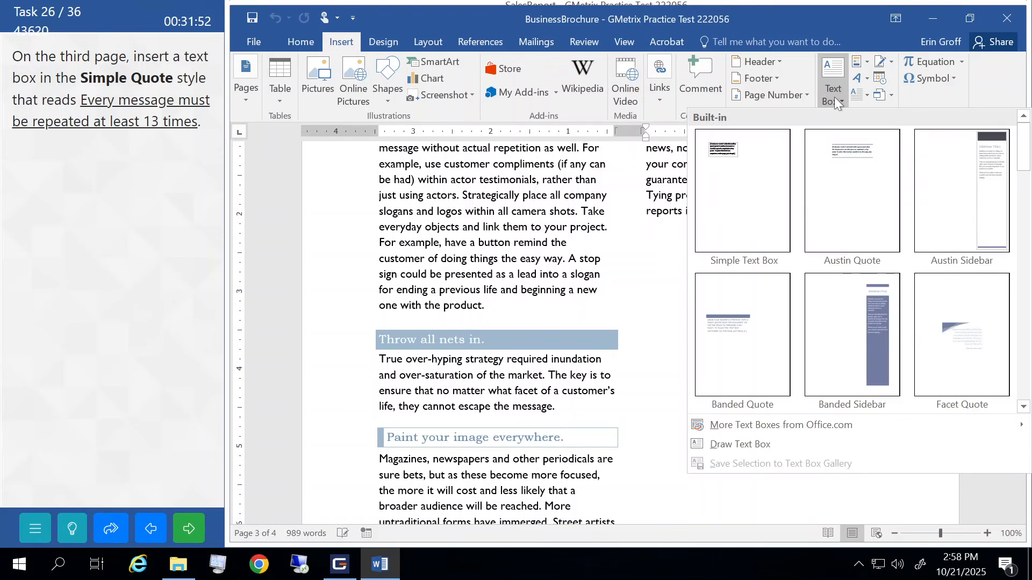
left_click(1024, 409)
left_click(1024, 409)
left_click(1023, 409)
left_click(1024, 409)
left_click(1024, 408)
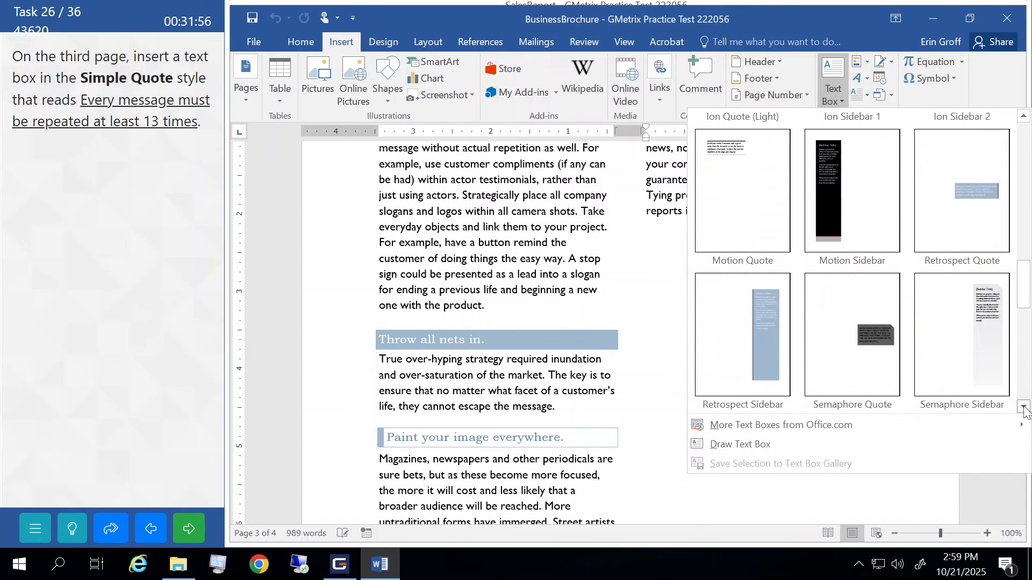
left_click(1024, 408)
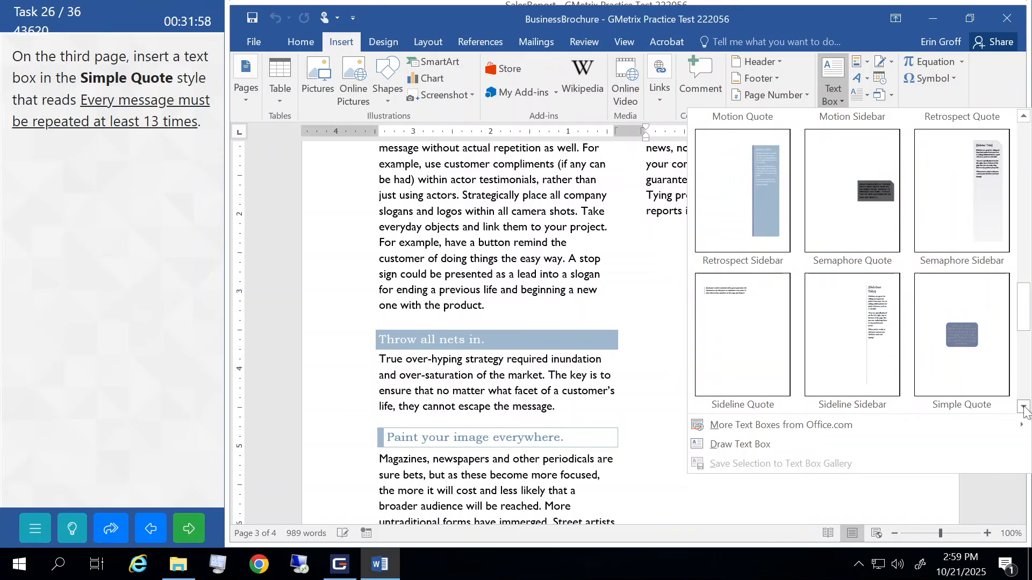
left_click(962, 343)
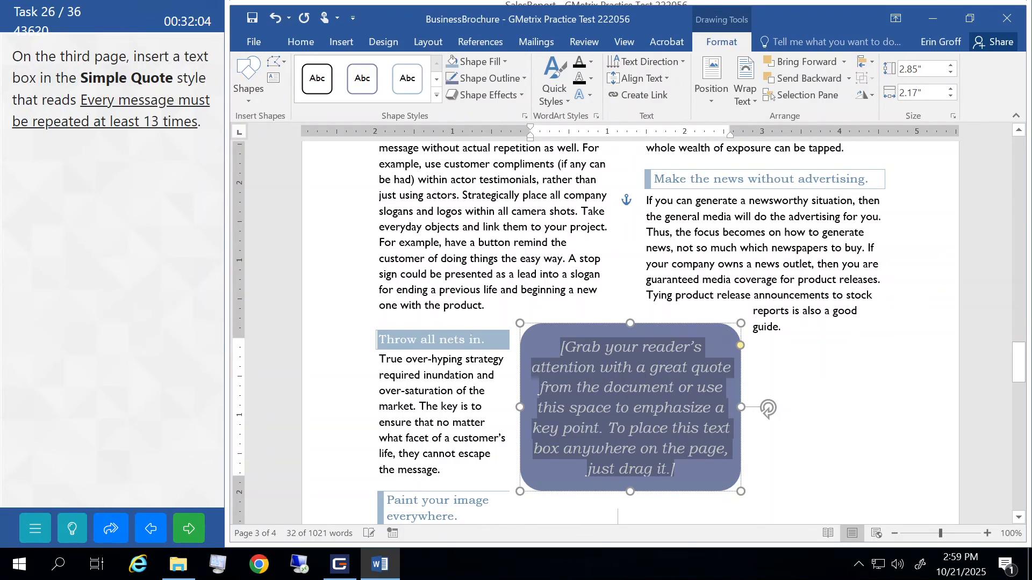
- Type 'Every message must be repeated at least 13 times' into the quote box and submit
type("E")
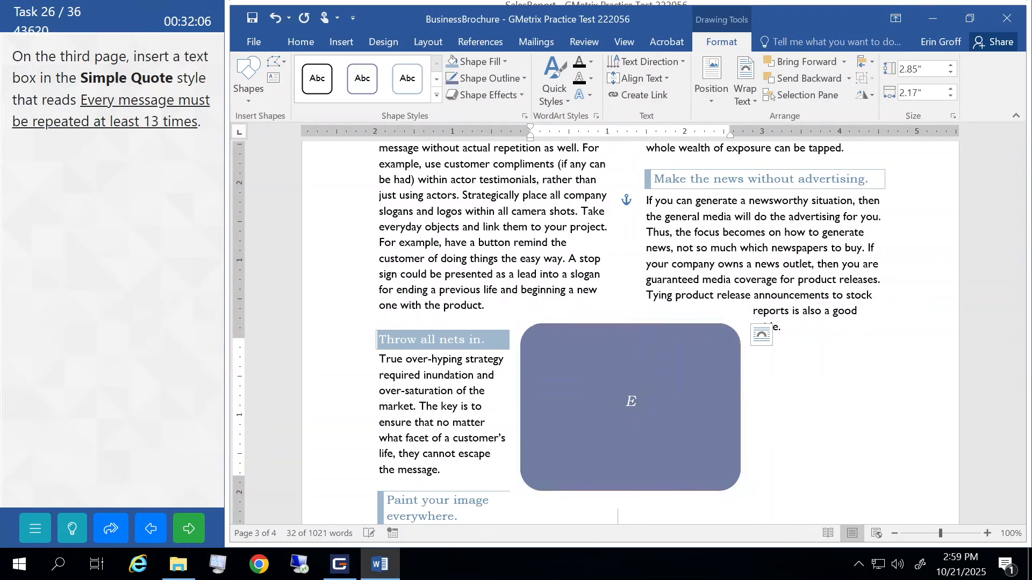
type("very mes")
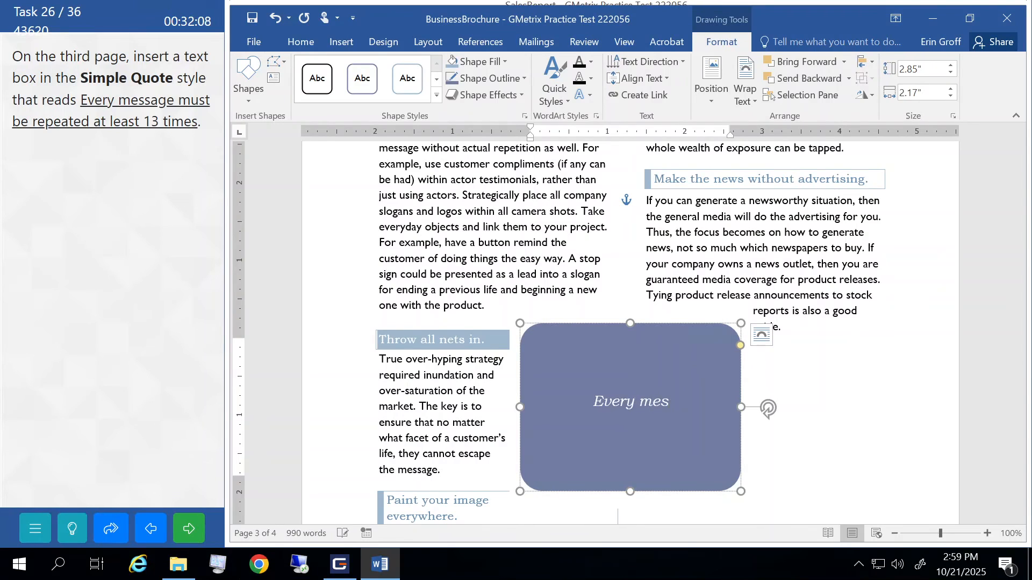
type("sage must be")
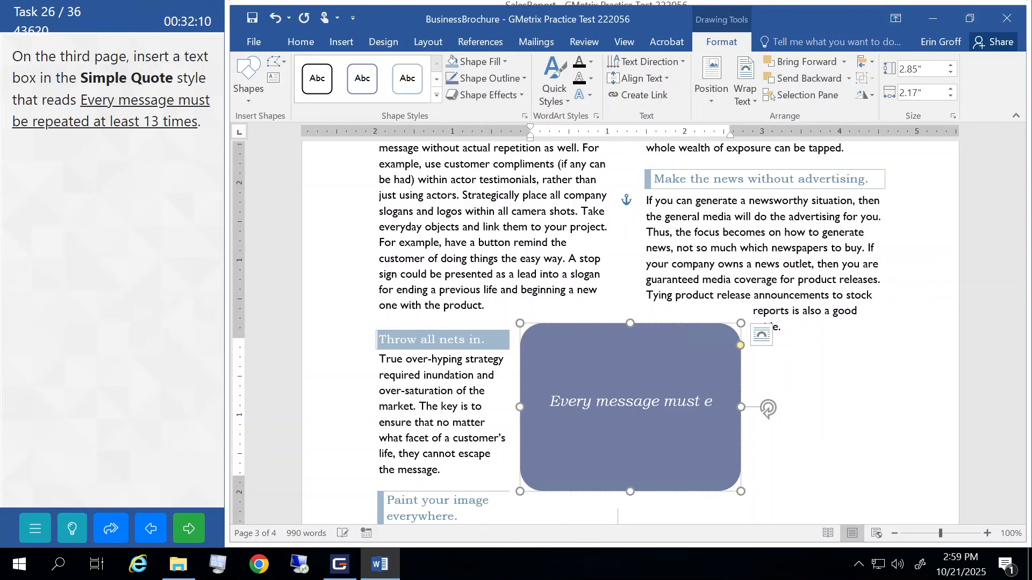
type(" repea")
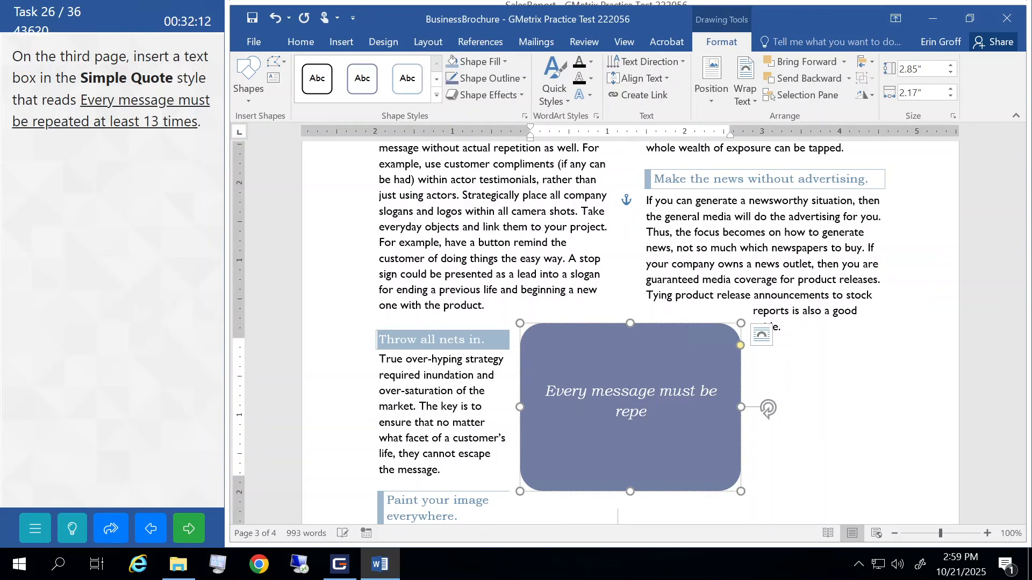
type("ted at least")
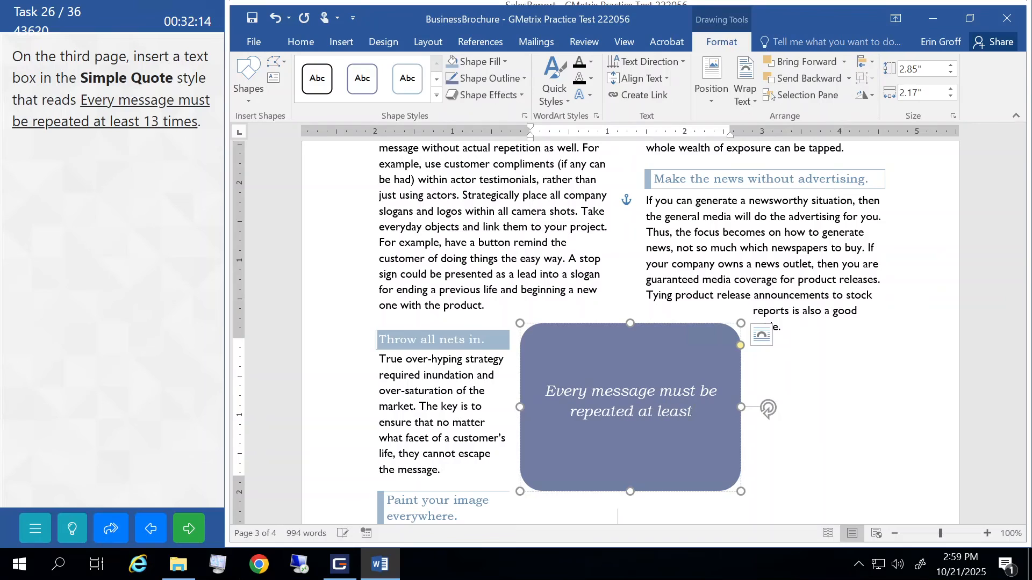
type(" 13 times")
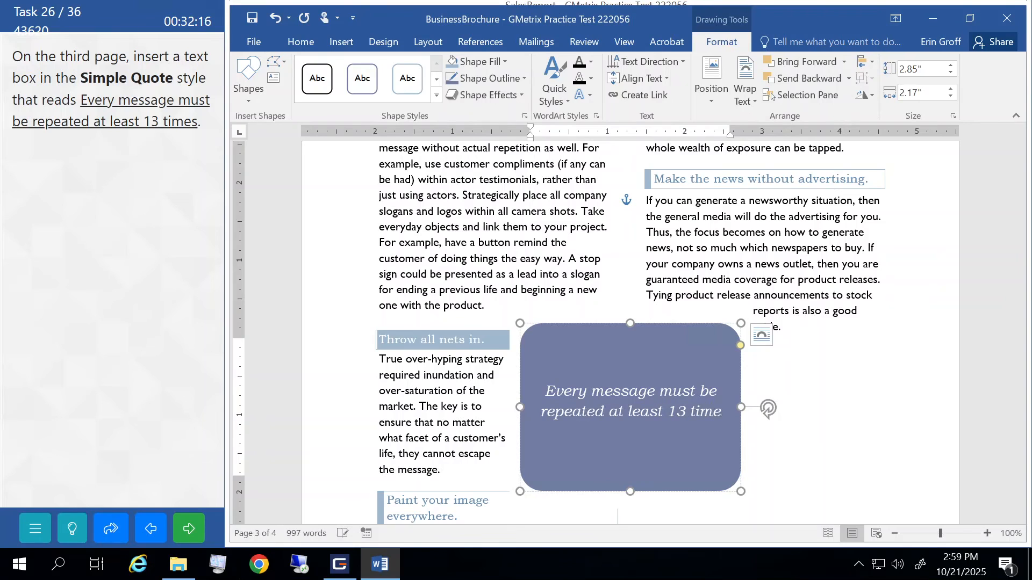
left_click(557, 259)
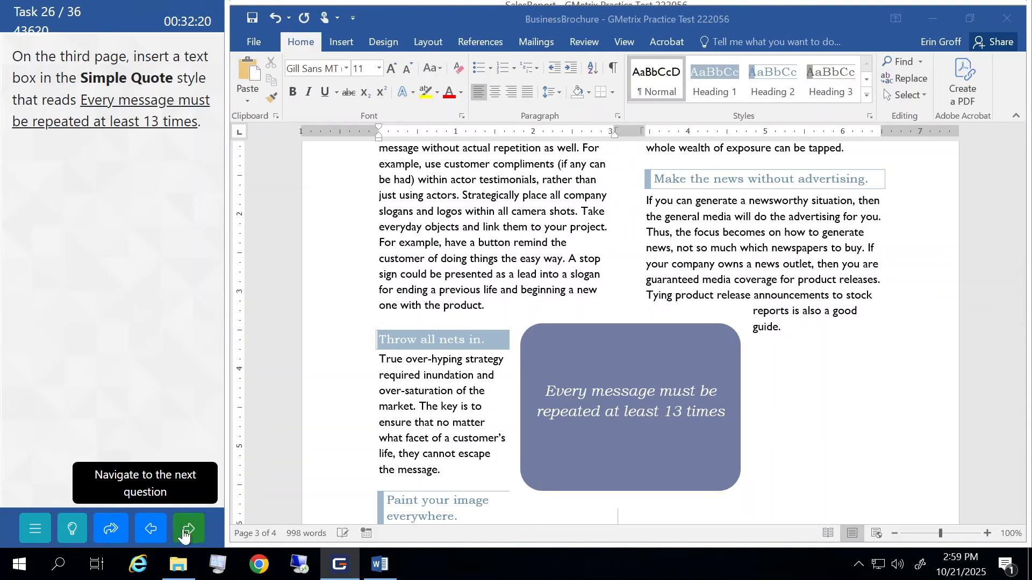
left_click(185, 532)
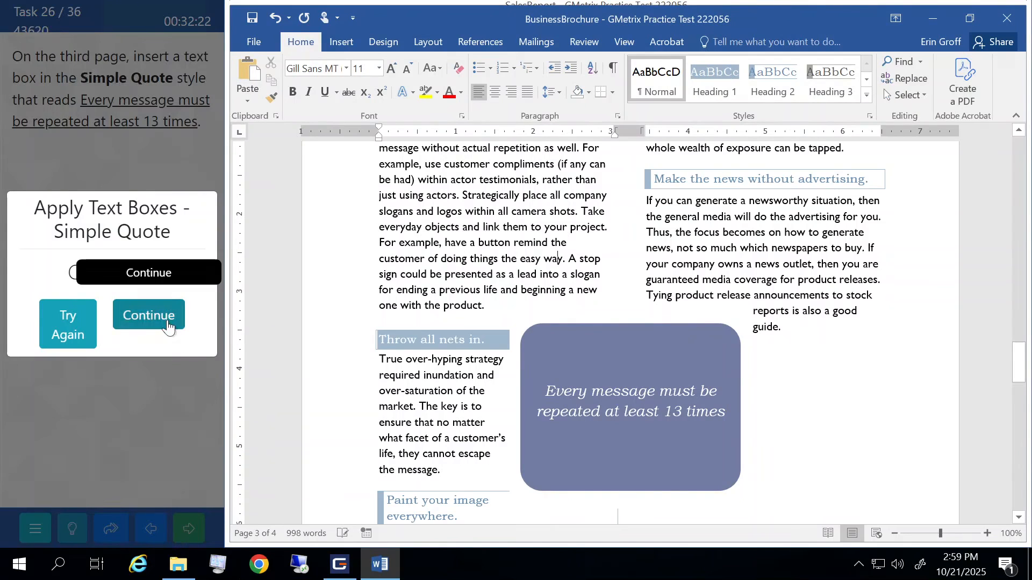
left_click(147, 316)
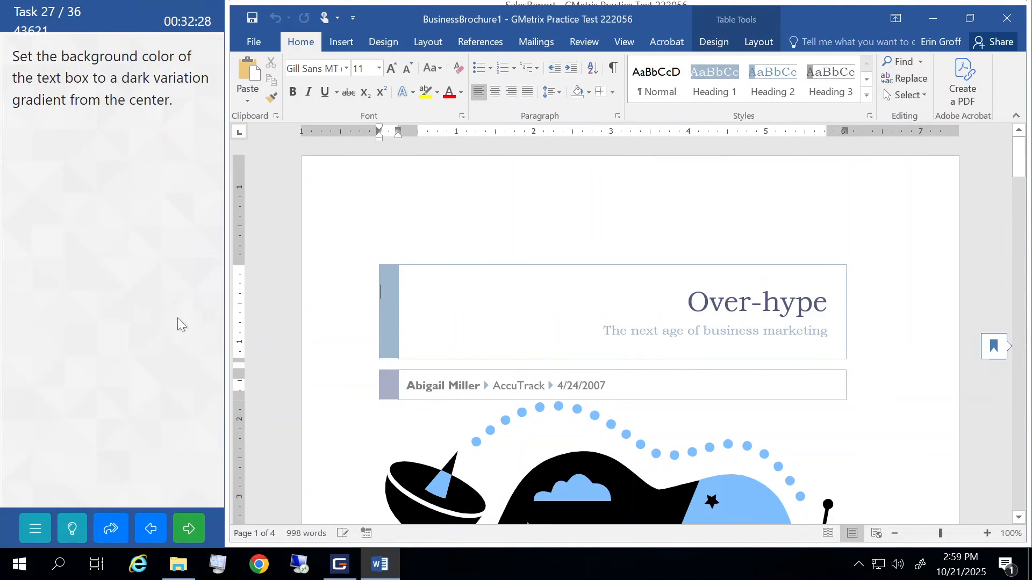
- Fill the quote text box with the dark From Center gradient and submit the task
scroll(494, 336, "down", 10)
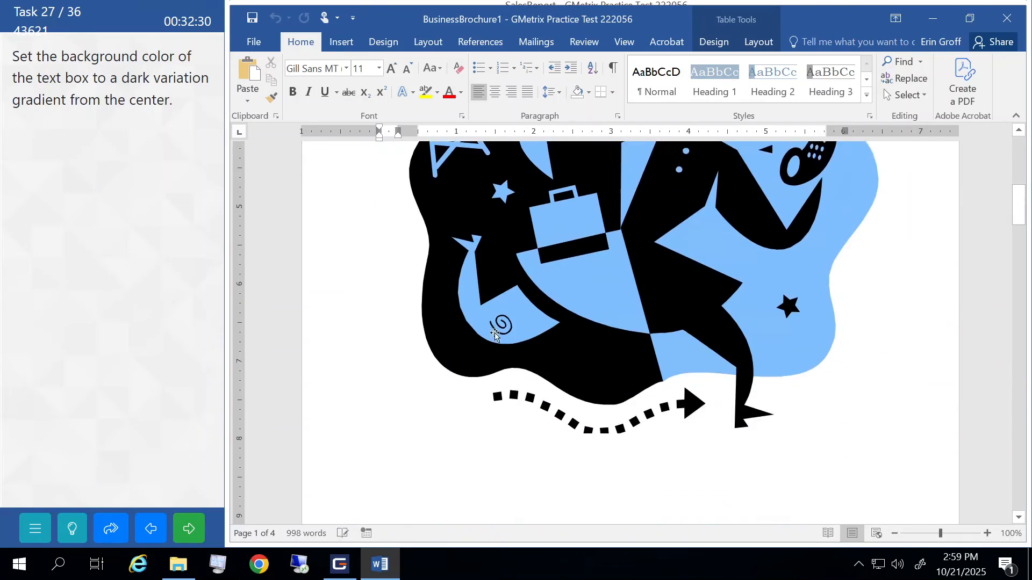
scroll(495, 338, "down", 10)
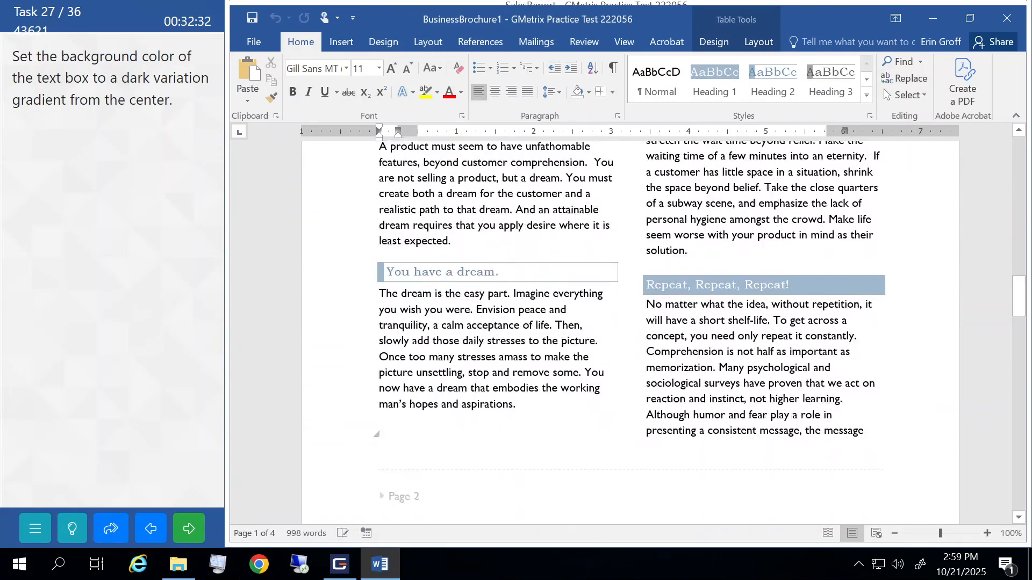
scroll(494, 333, "down", 5)
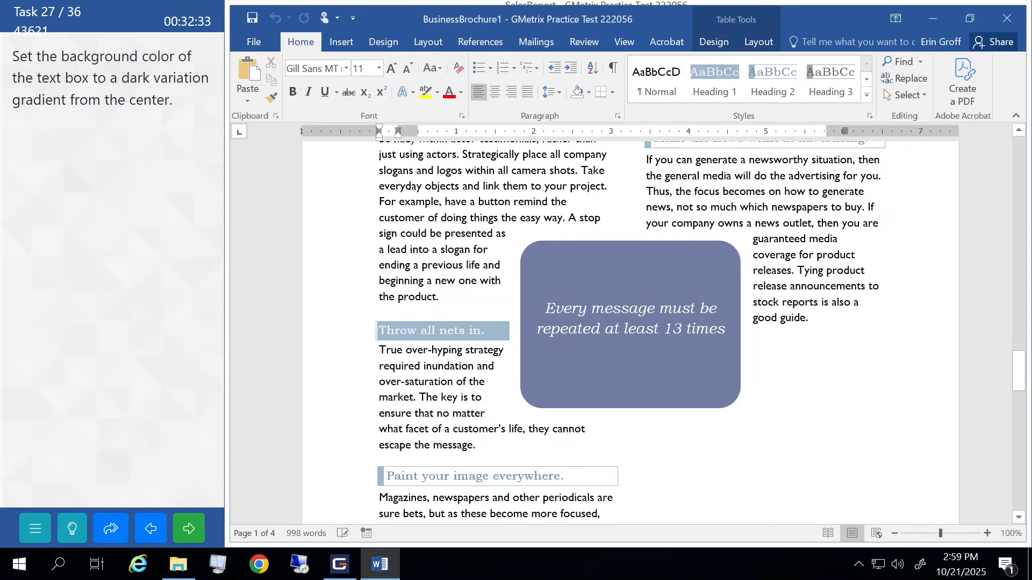
left_click(574, 272)
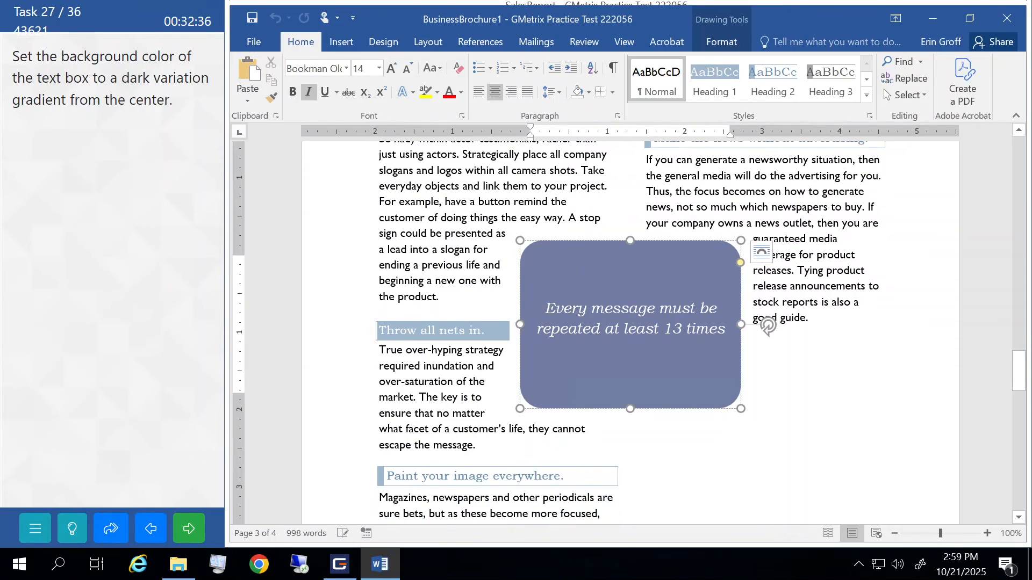
left_click(714, 39)
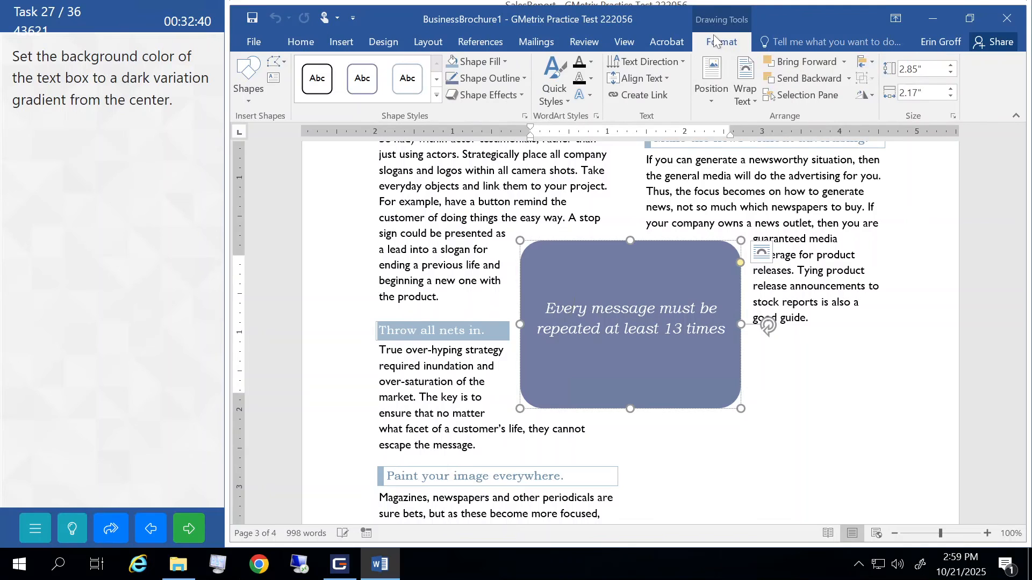
left_click(506, 62)
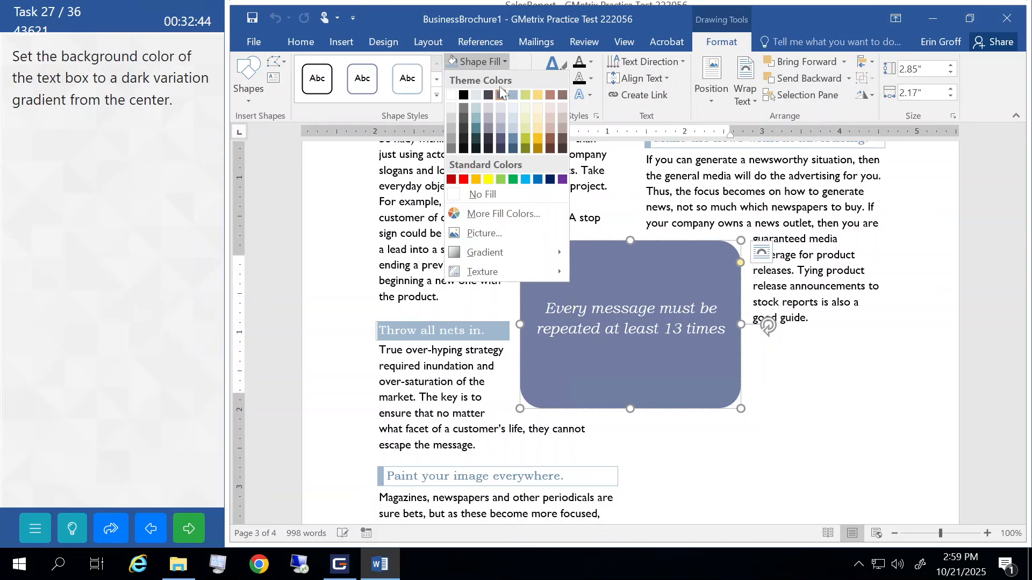
mouse_move(489, 253)
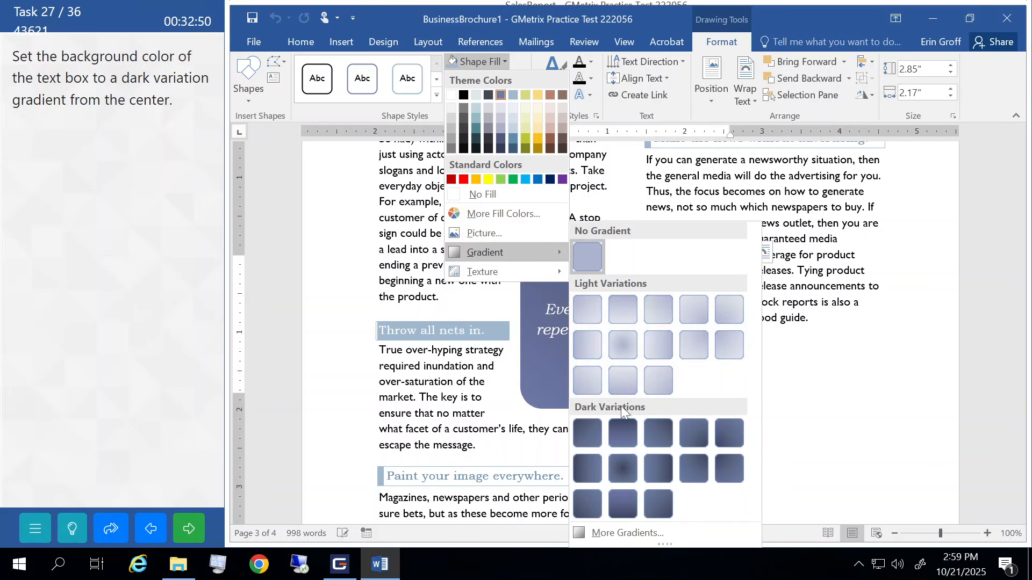
left_click(624, 466)
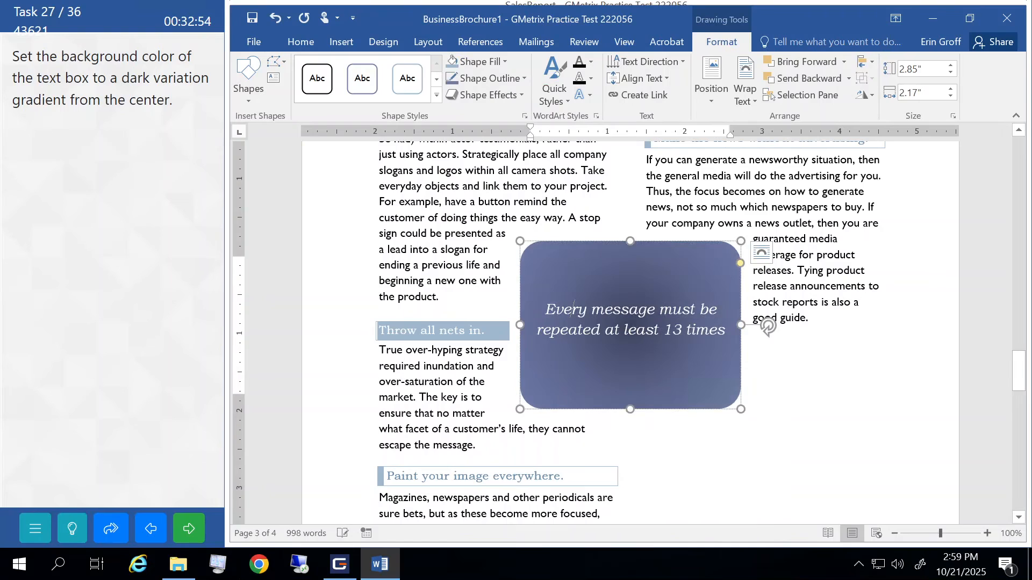
left_click(412, 414)
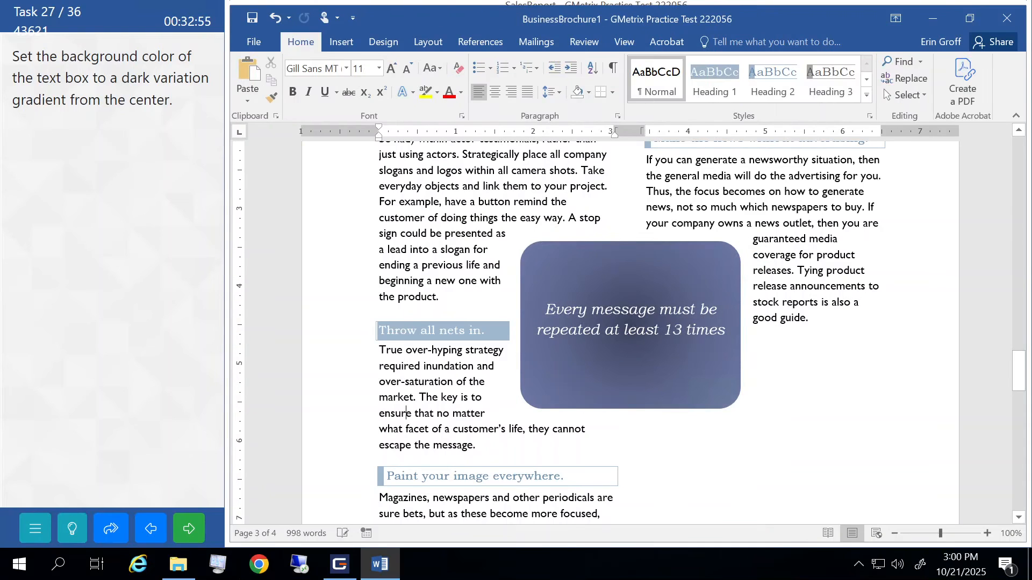
left_click(206, 519)
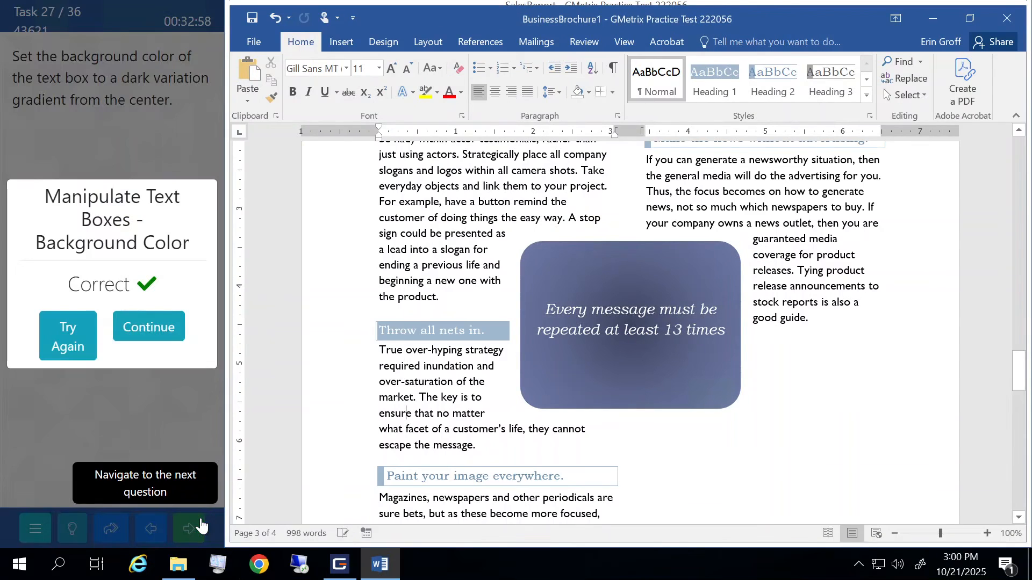
left_click(162, 328)
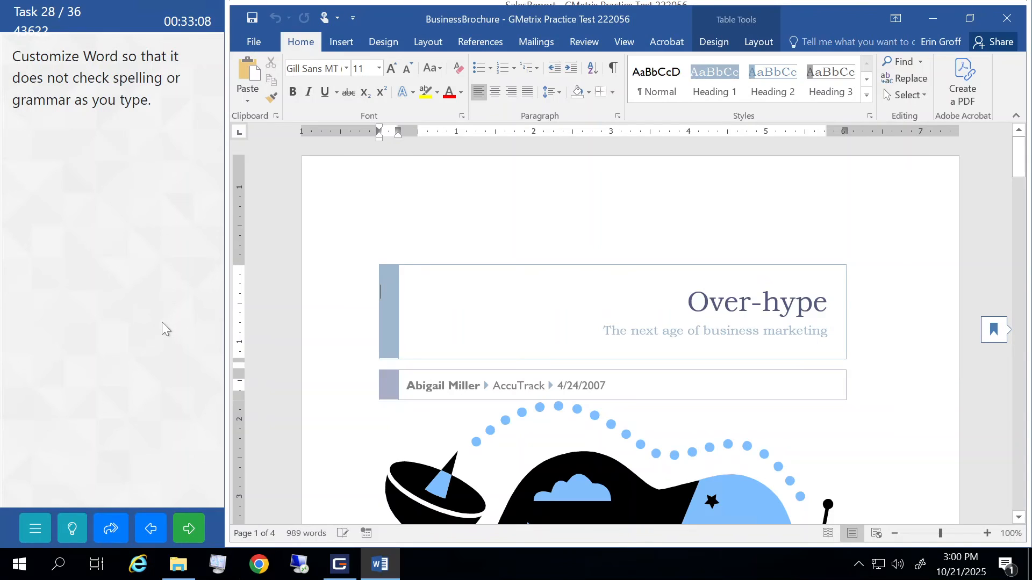
- Turn off 'Mark grammar errors as you type' in Proofing options and submit
left_click(256, 42)
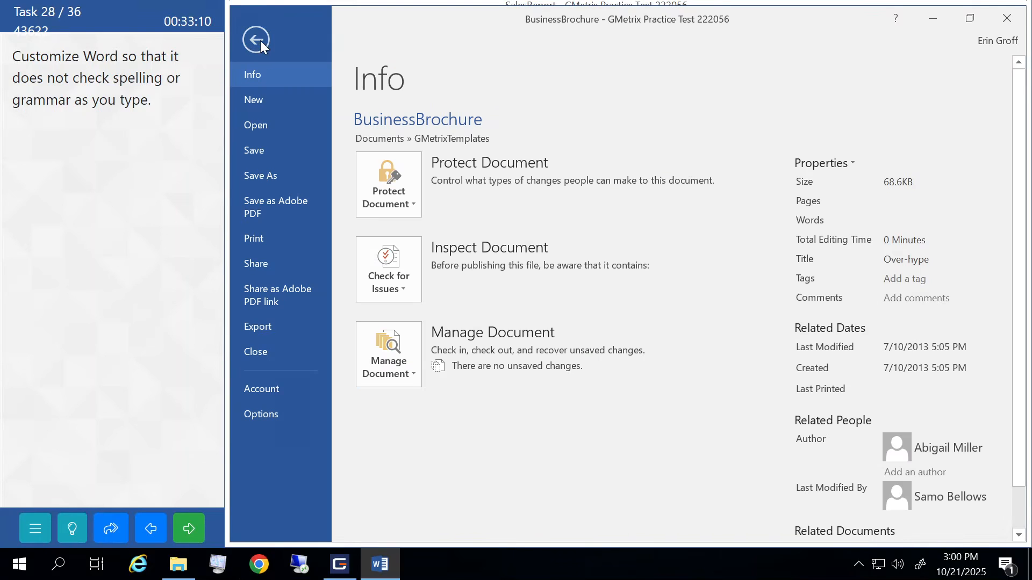
left_click(276, 410)
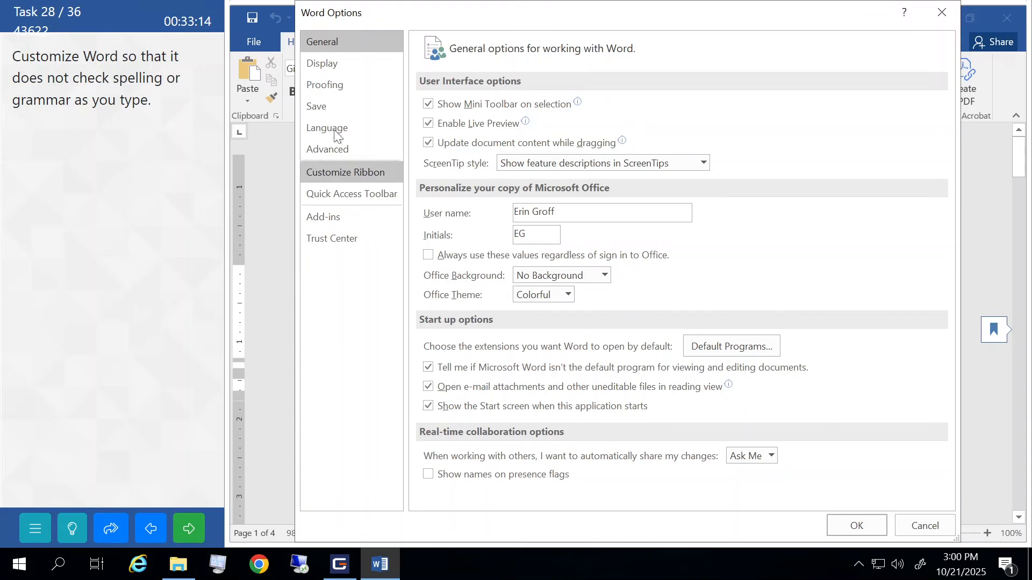
left_click(331, 89)
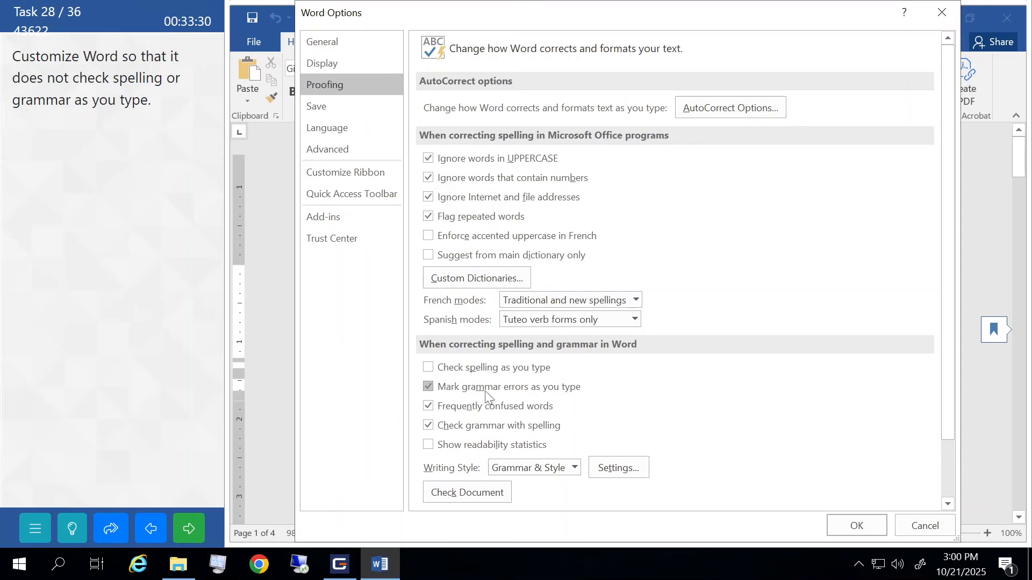
left_click(430, 387)
left_click(861, 533)
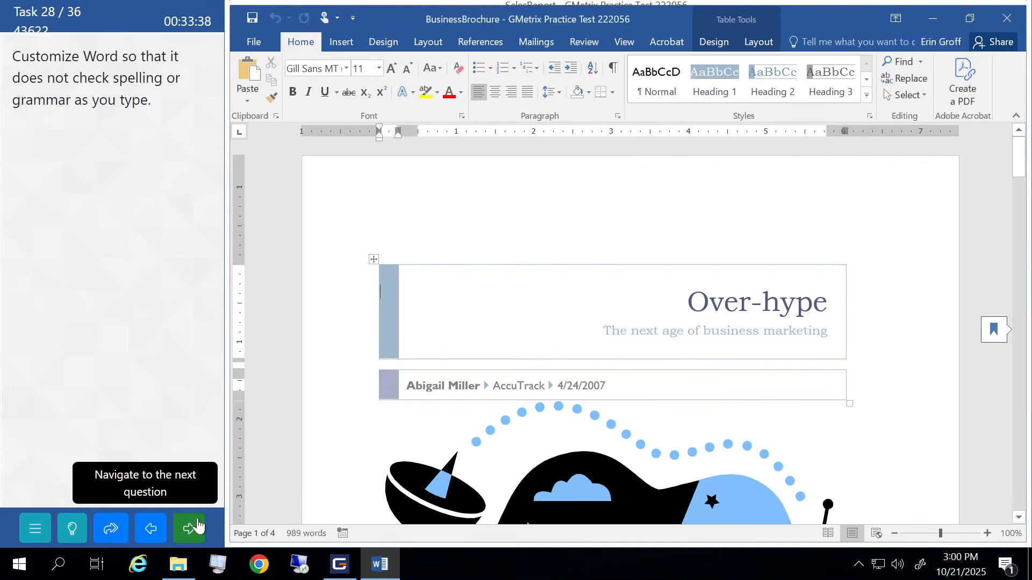
left_click(197, 526)
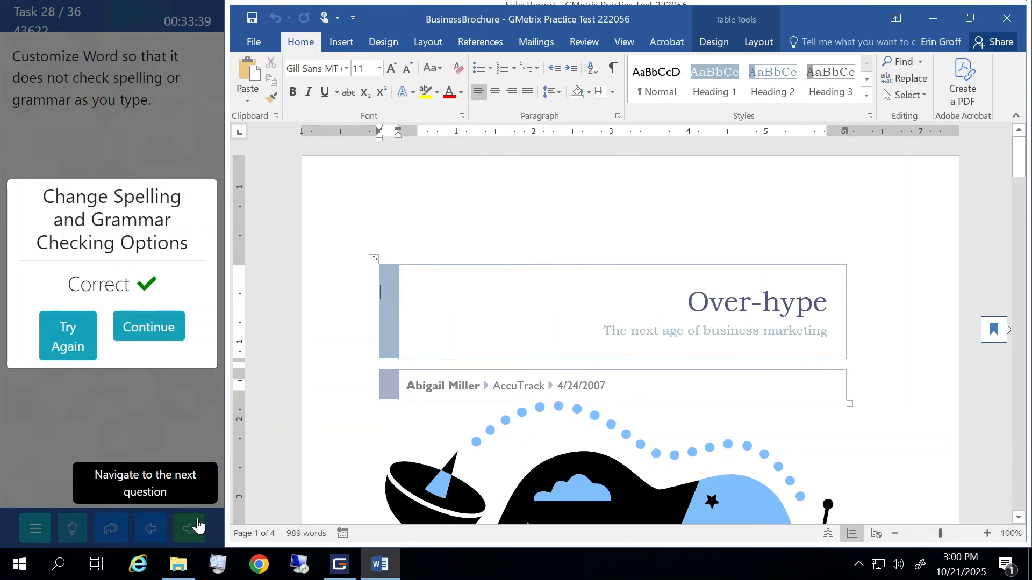
left_click(153, 333)
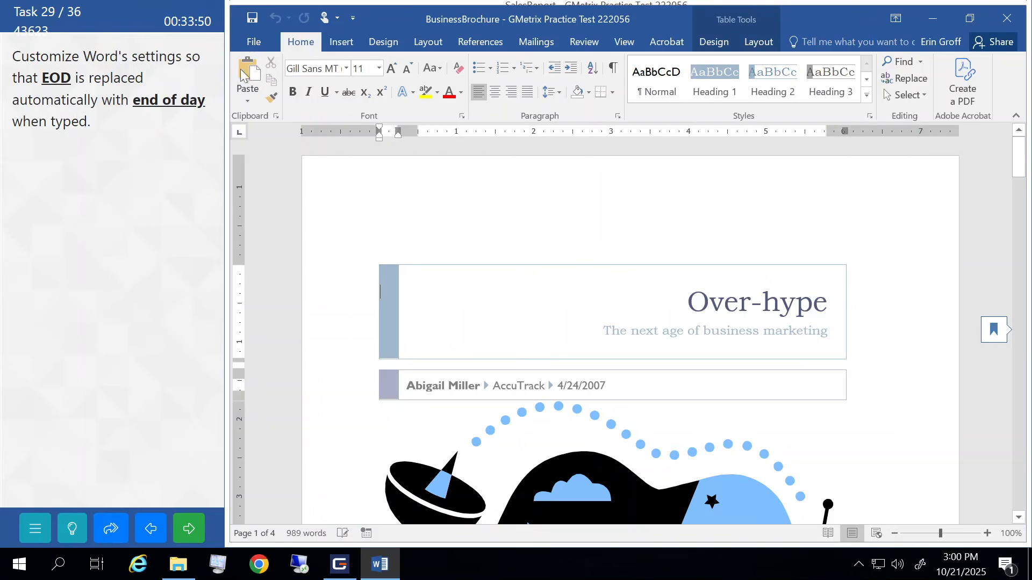
- Add an AutoCorrect entry replacing 'EOD' with 'end of day' and submit the task
left_click(260, 47)
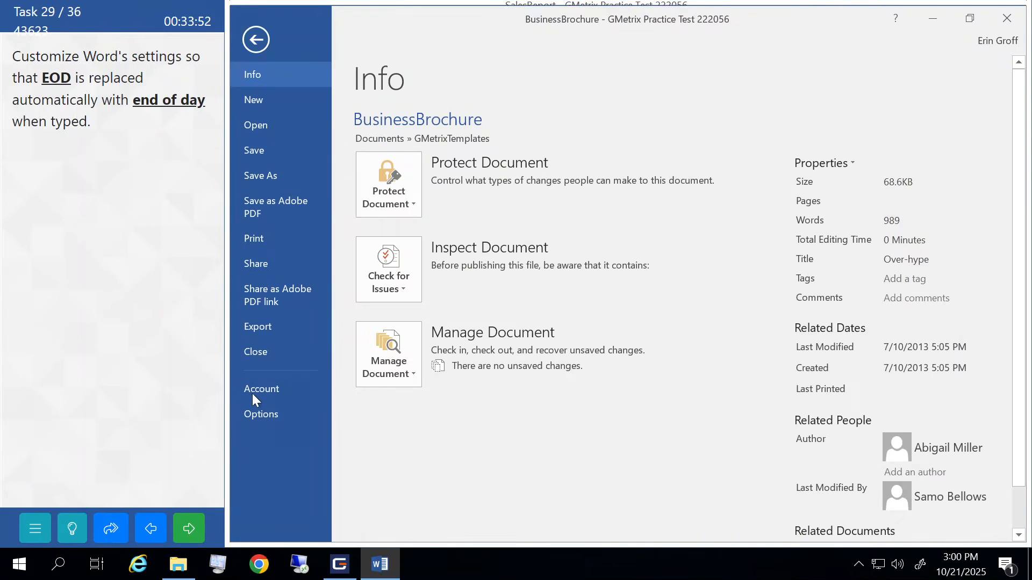
left_click(256, 415)
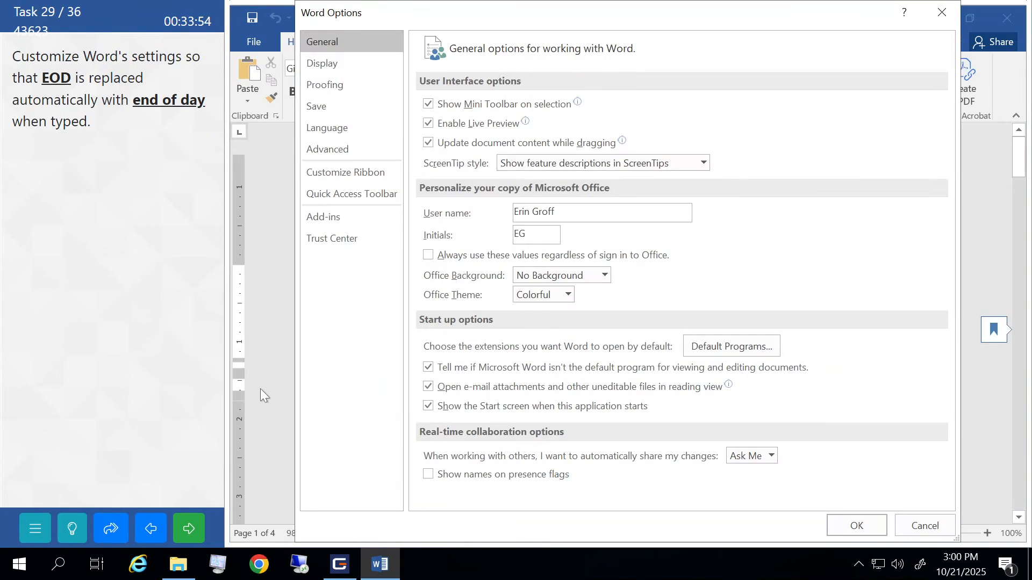
left_click(344, 91)
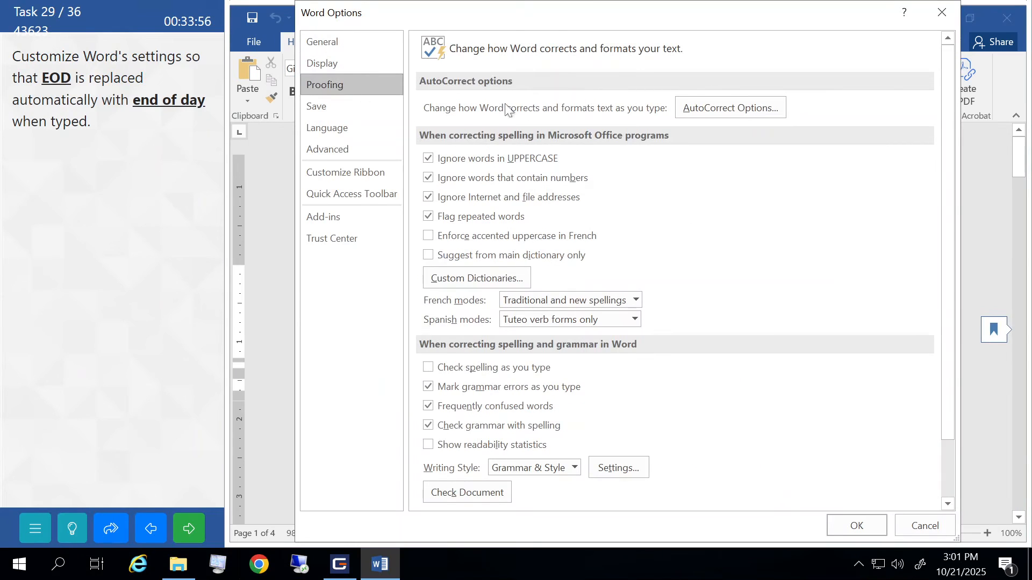
left_click(715, 109)
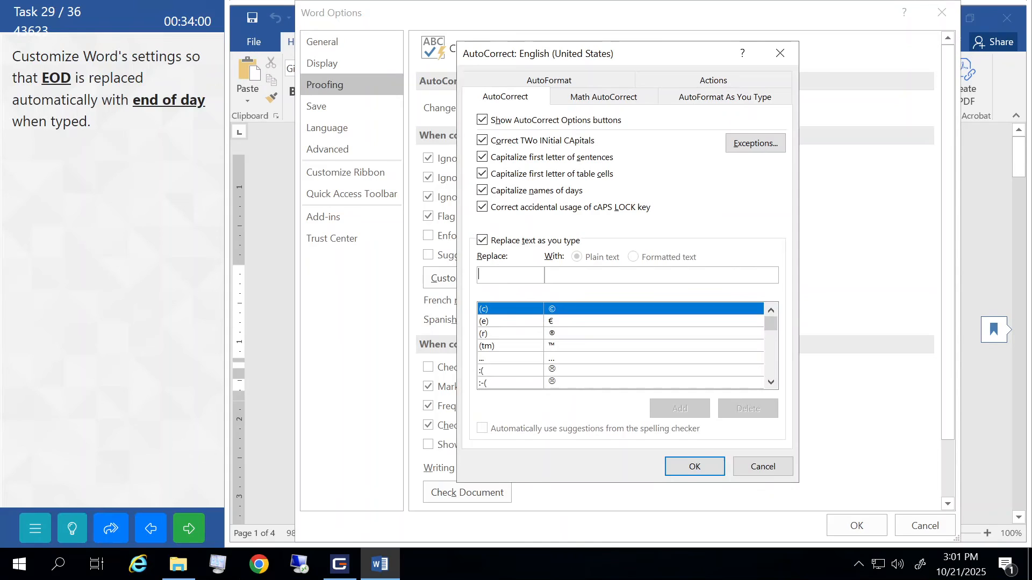
type("EOD")
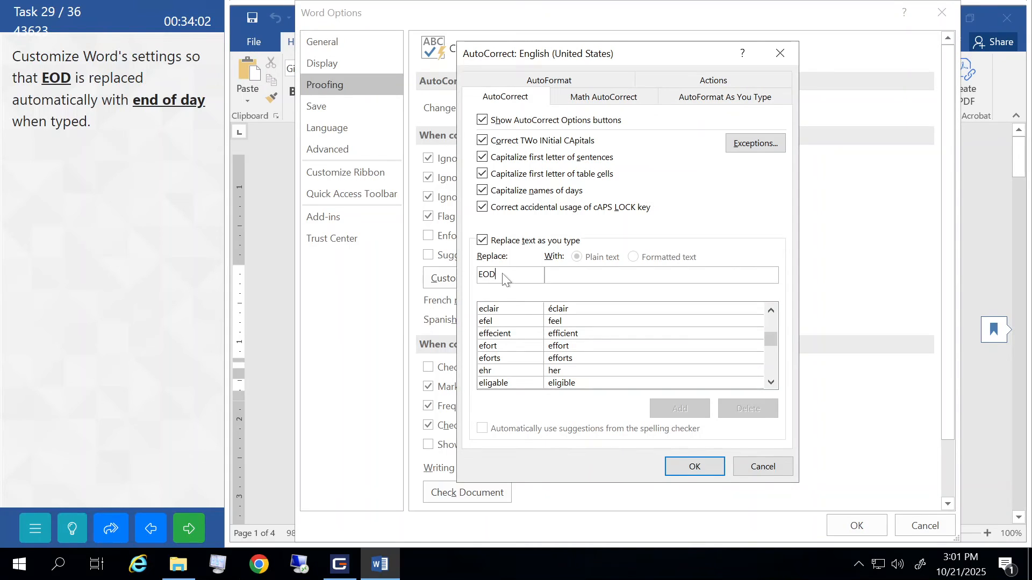
type("end of day")
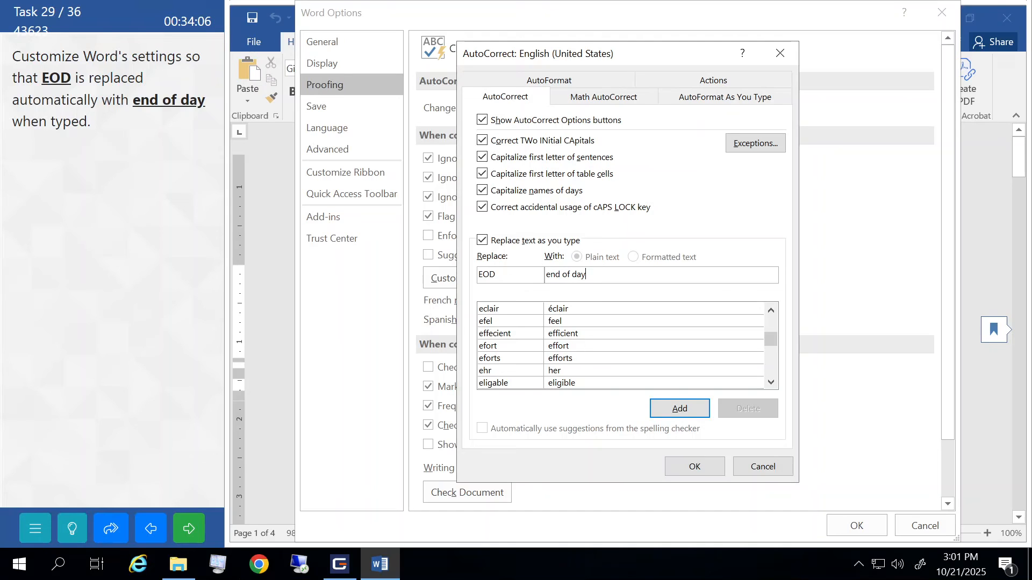
left_click(678, 408)
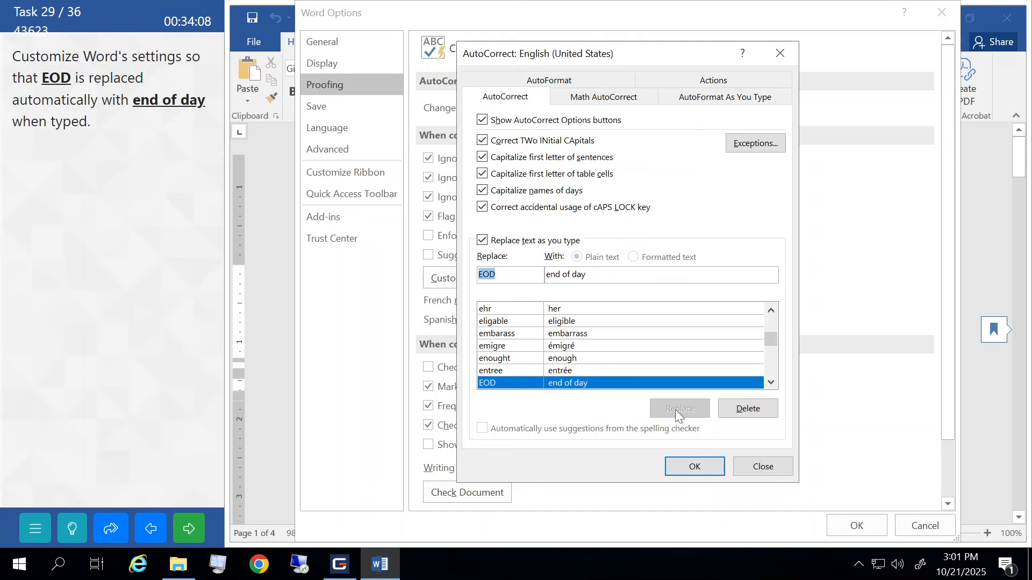
left_click(688, 469)
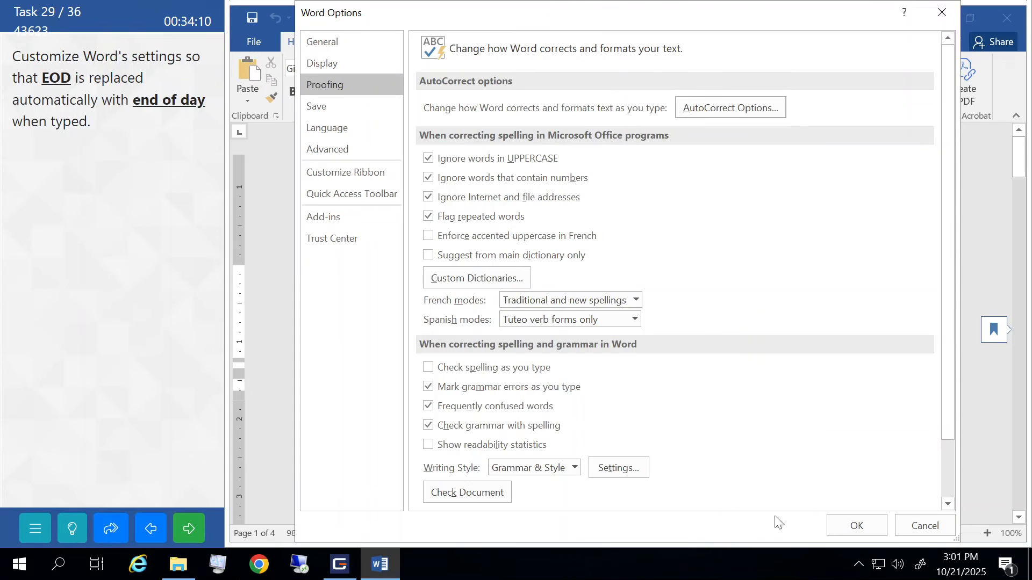
left_click(855, 526)
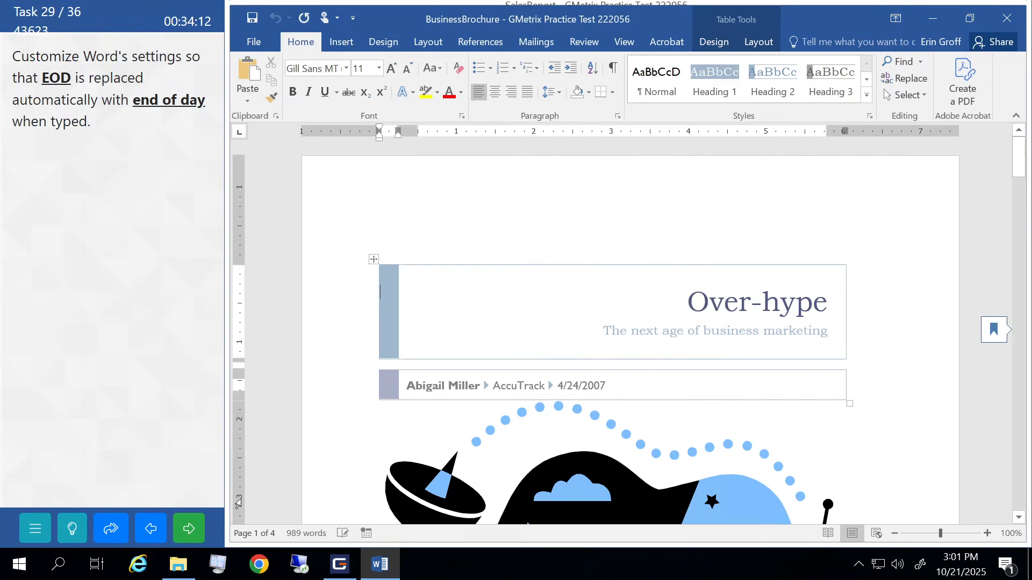
left_click(192, 529)
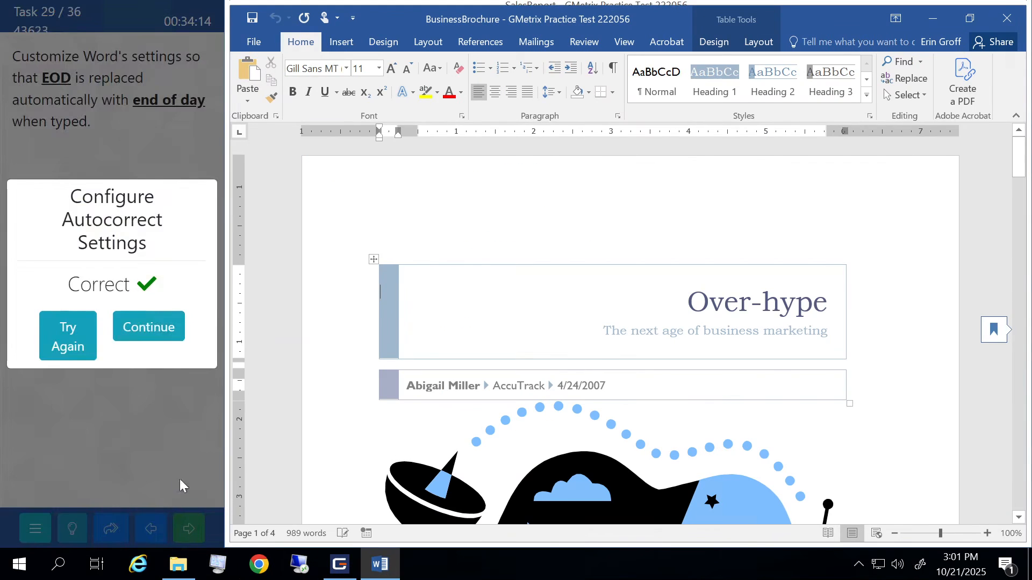
- Uncheck the second reviewer under Show Markup > Specific People, then submit
left_click(144, 321)
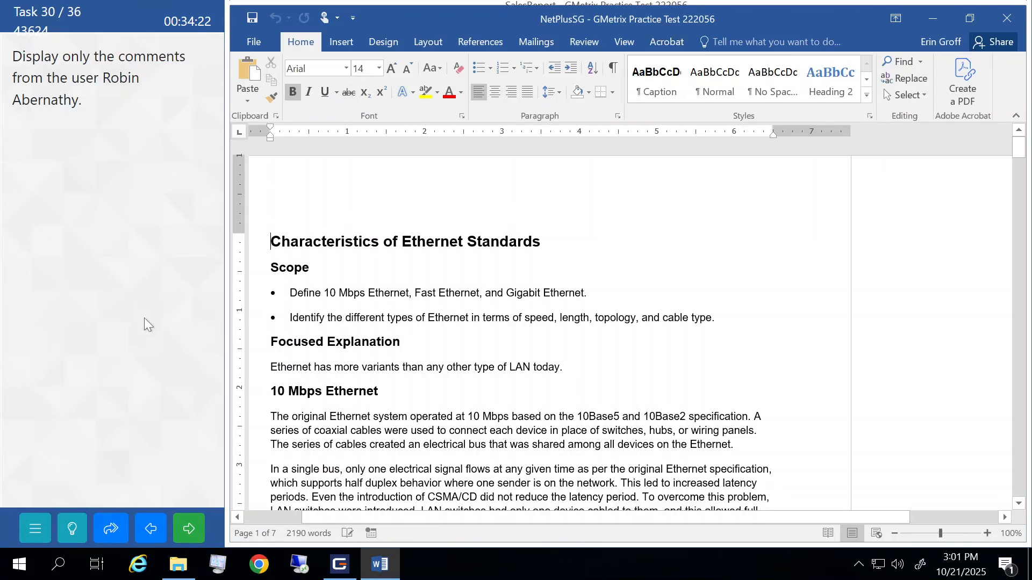
left_click(585, 44)
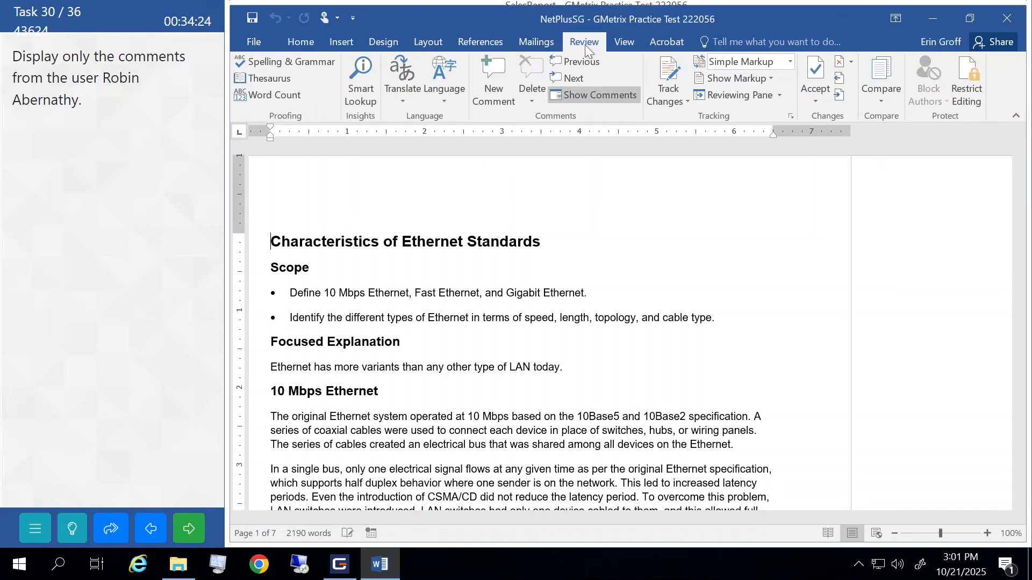
left_click(771, 79)
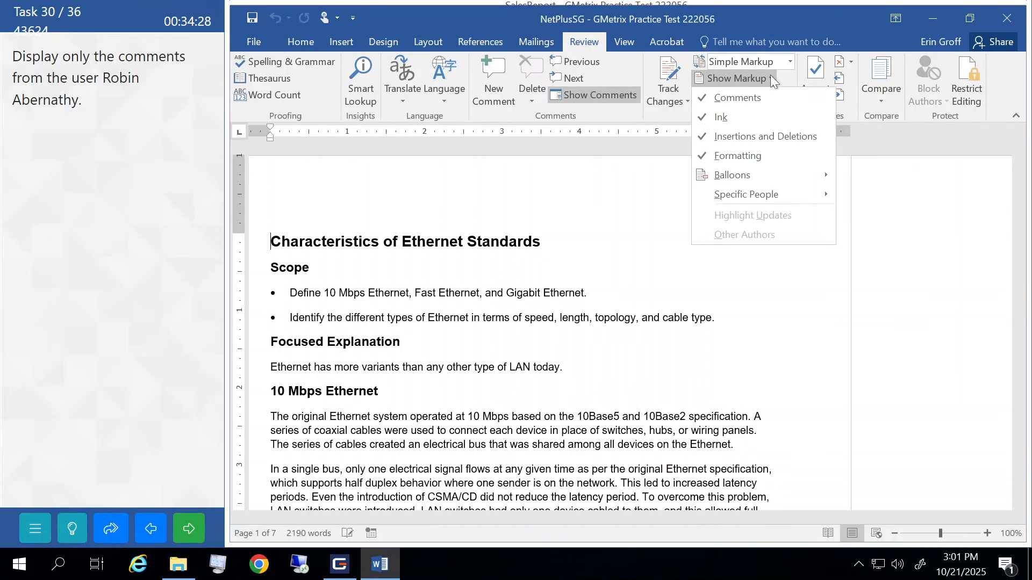
mouse_move(749, 197)
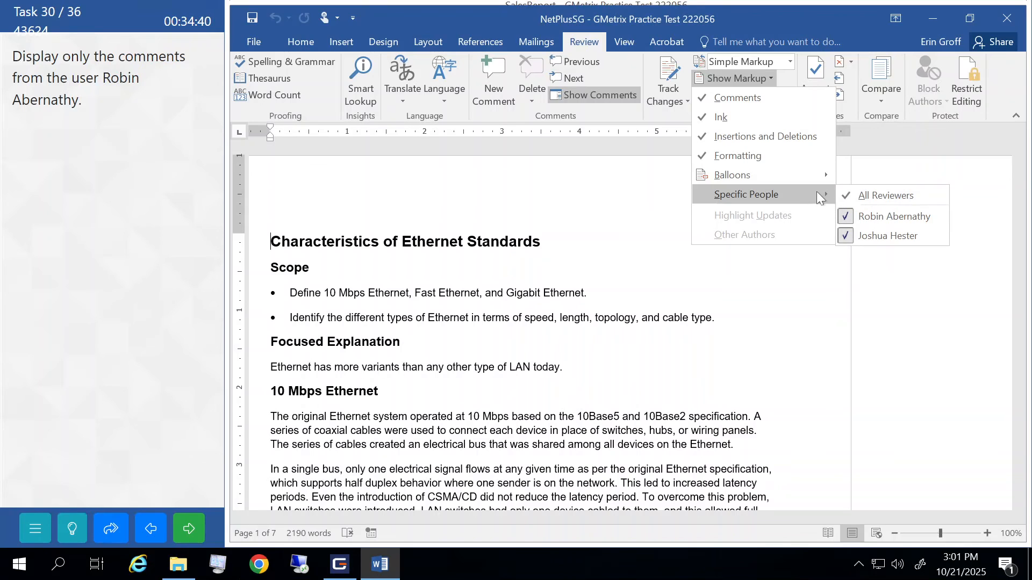
left_click(871, 235)
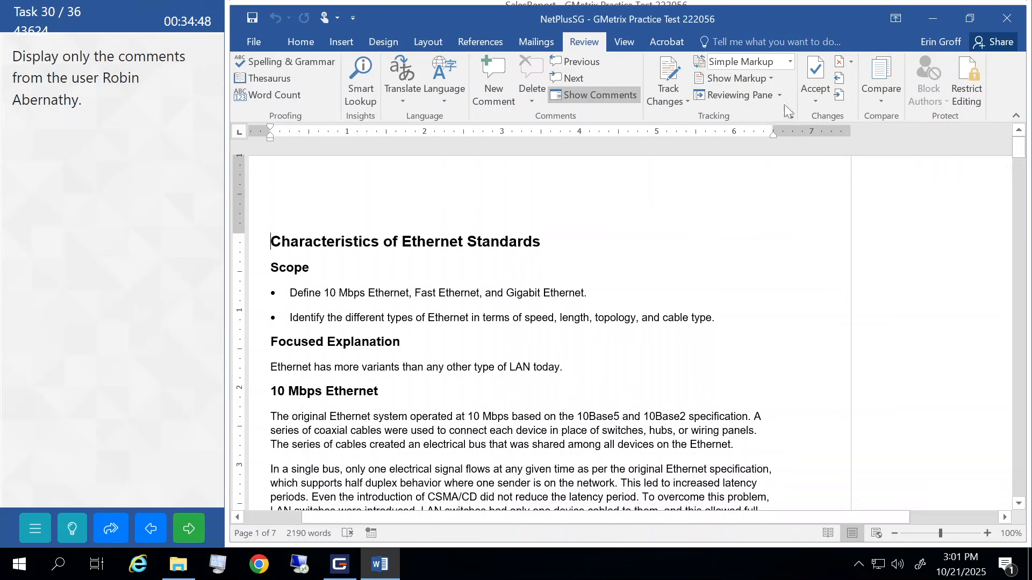
left_click(772, 78)
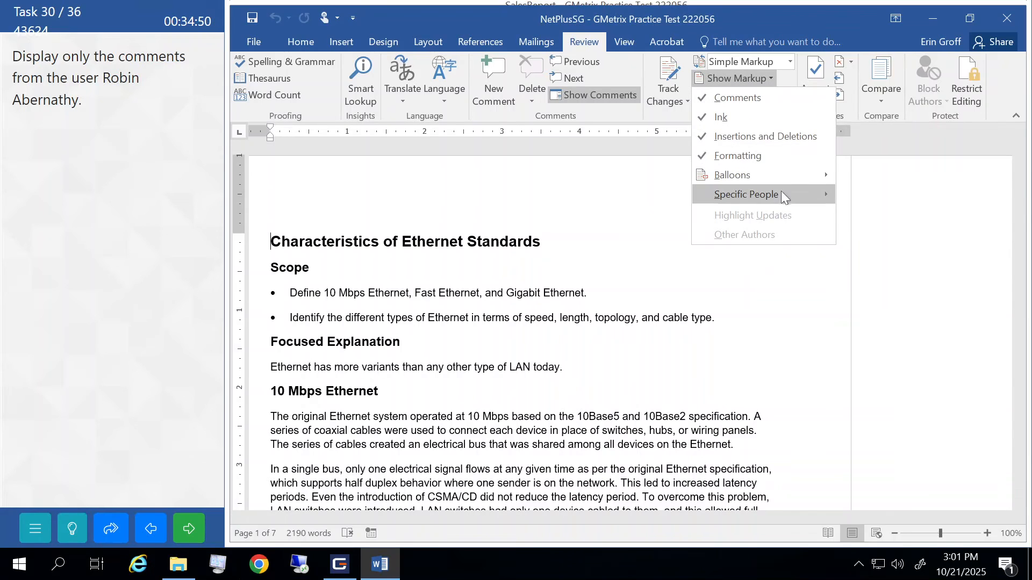
mouse_move(782, 194)
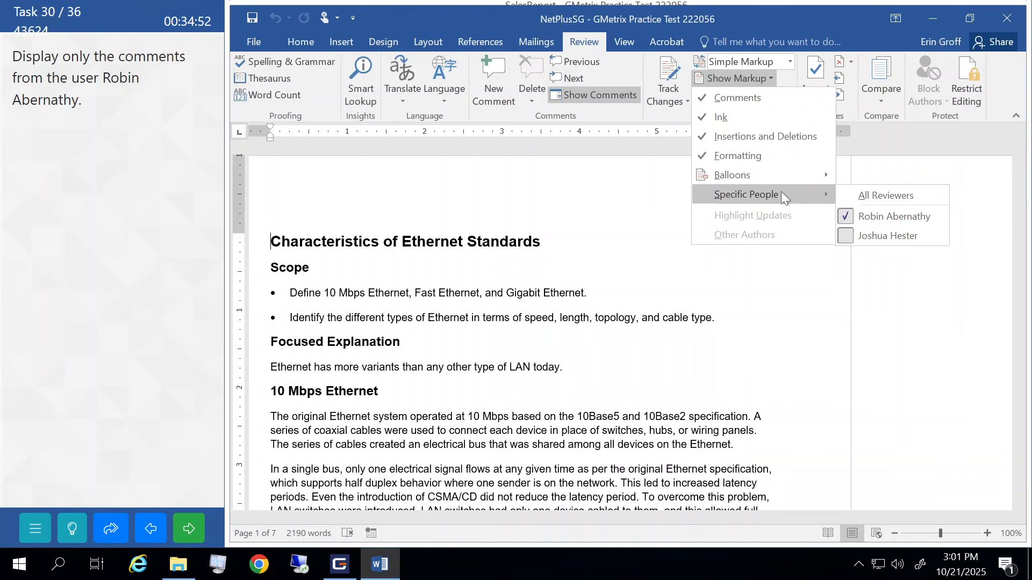
left_click(530, 180)
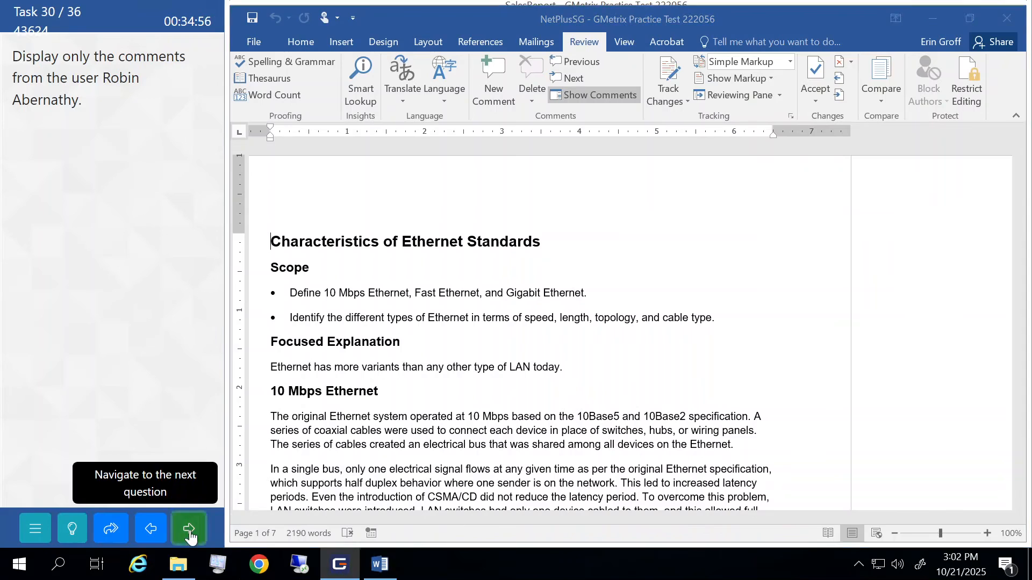
left_click(188, 518)
left_click(155, 315)
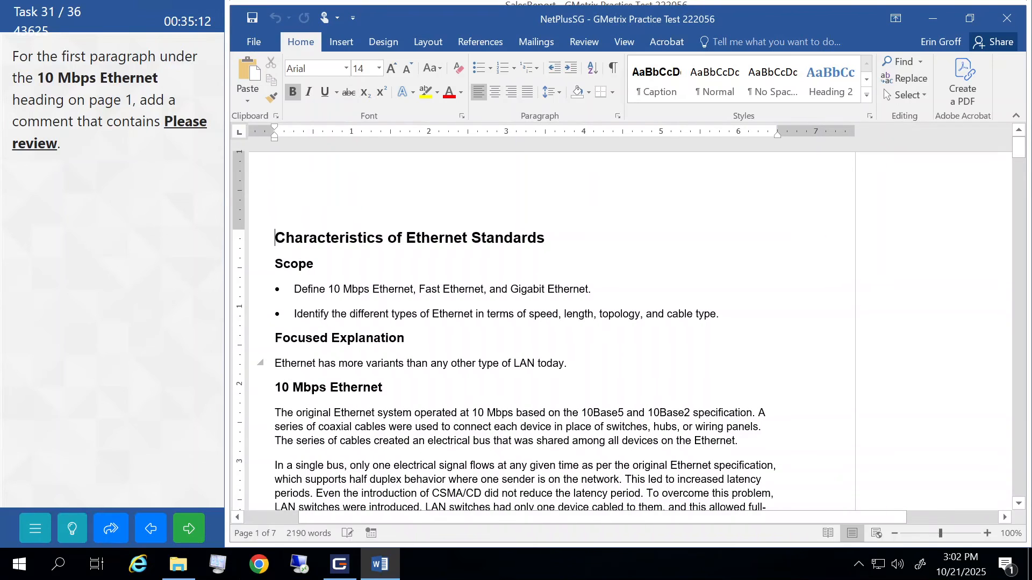
- Comment 'Please review' on the first 10 Mbps Ethernet paragraph and submit
left_click_drag(250, 418, 250, 442)
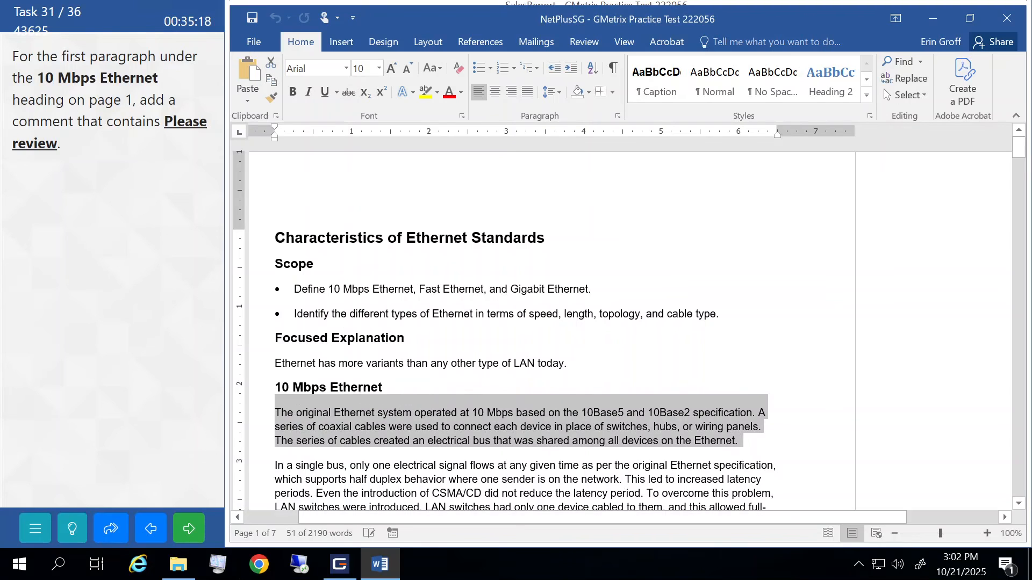
left_click(584, 43)
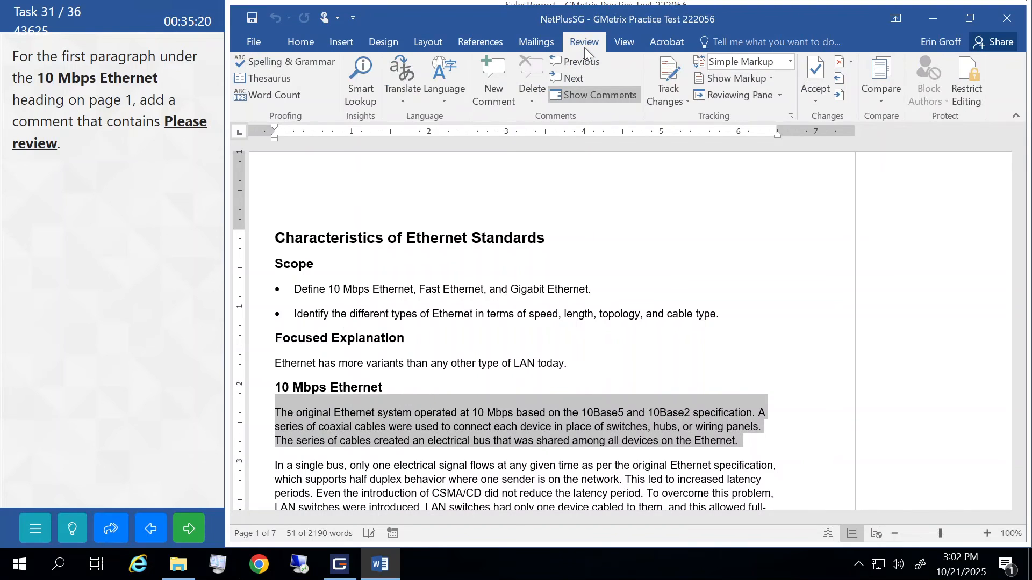
left_click(499, 74)
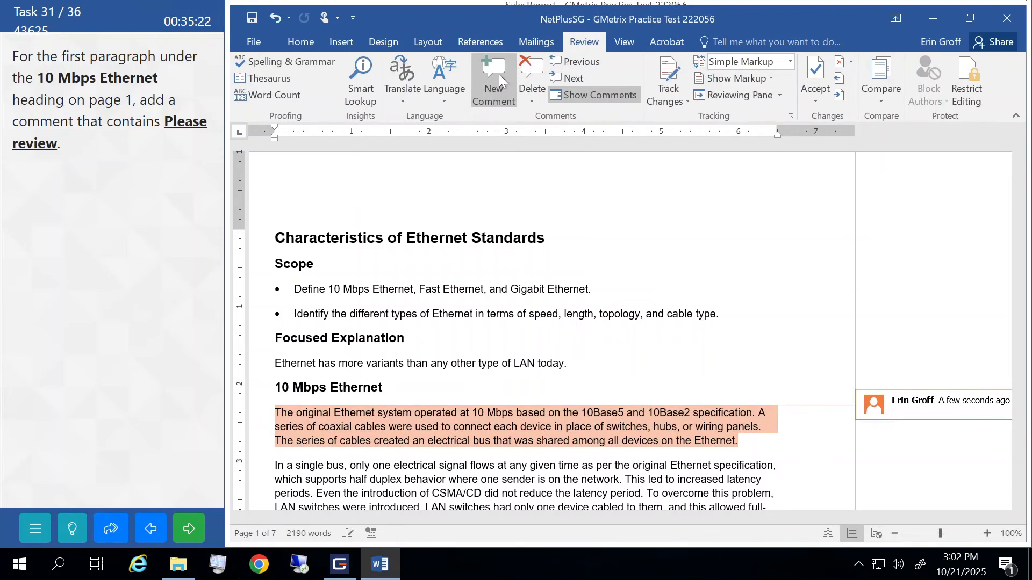
type("Please review")
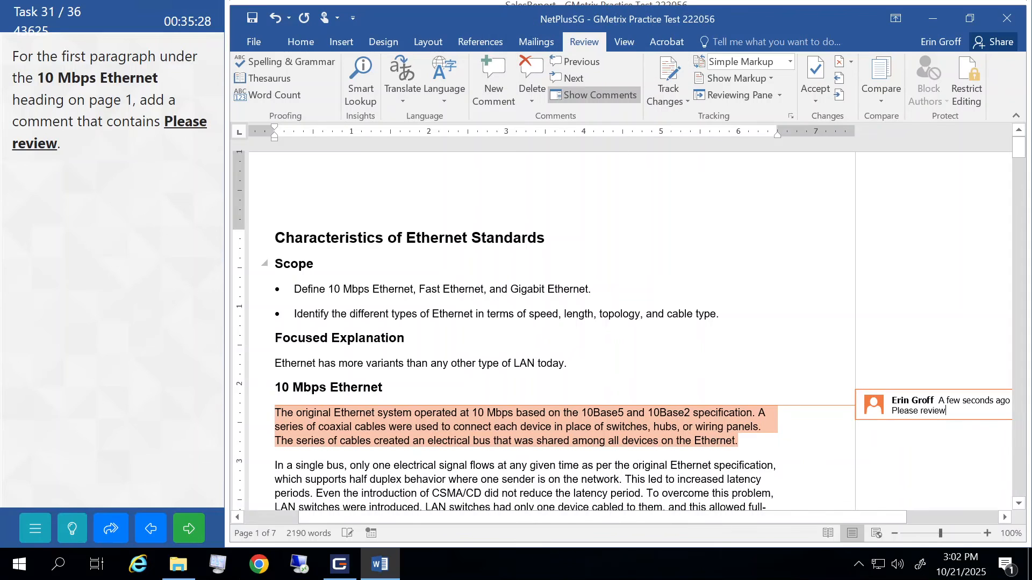
left_click(595, 250)
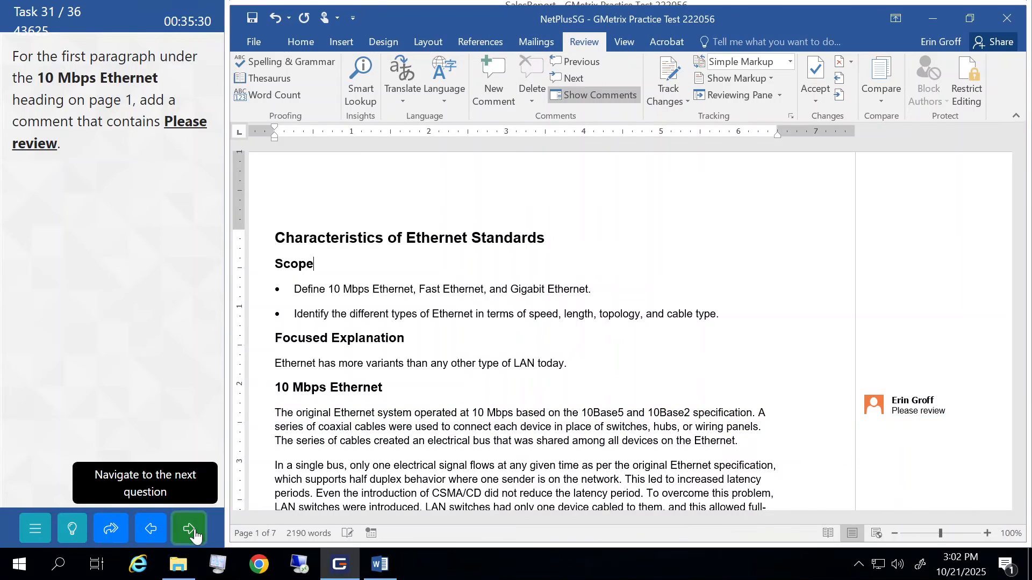
left_click(189, 528)
- Select the phrase 'email all your questions' in the last sentence
left_click(170, 314)
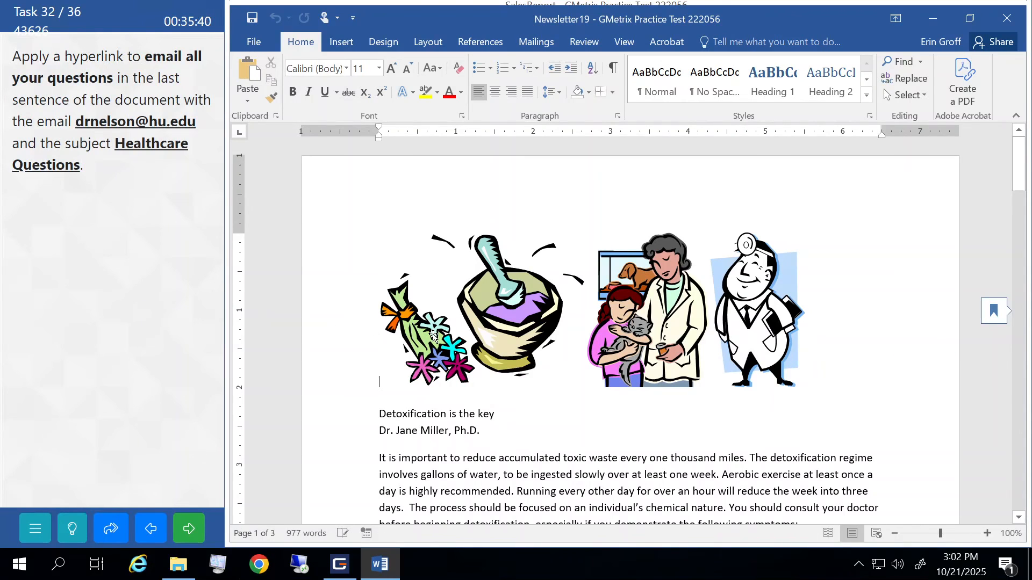
scroll(434, 336, "down", 11)
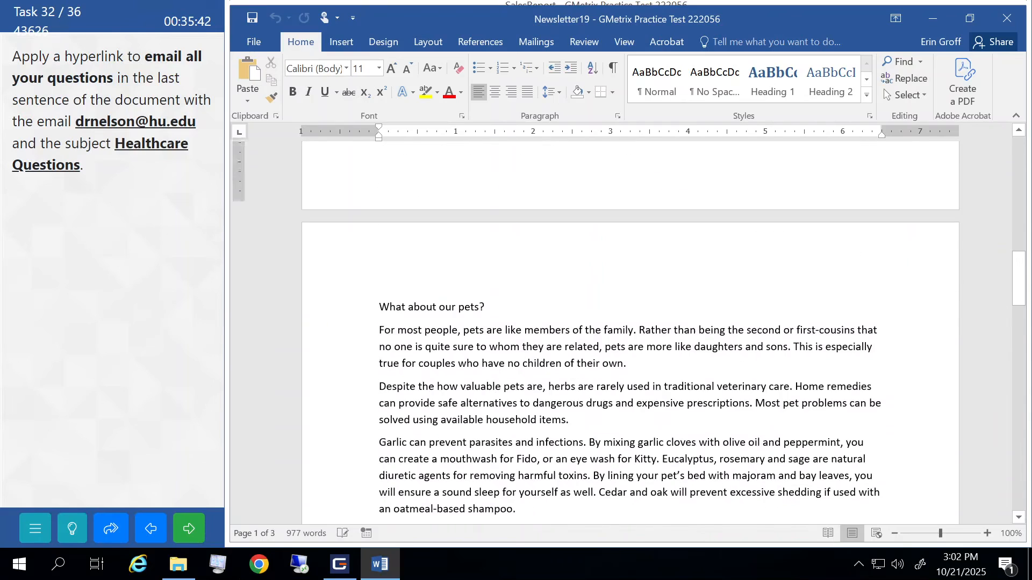
scroll(630, 325, "down", 5)
scroll(630, 325, "up", 3)
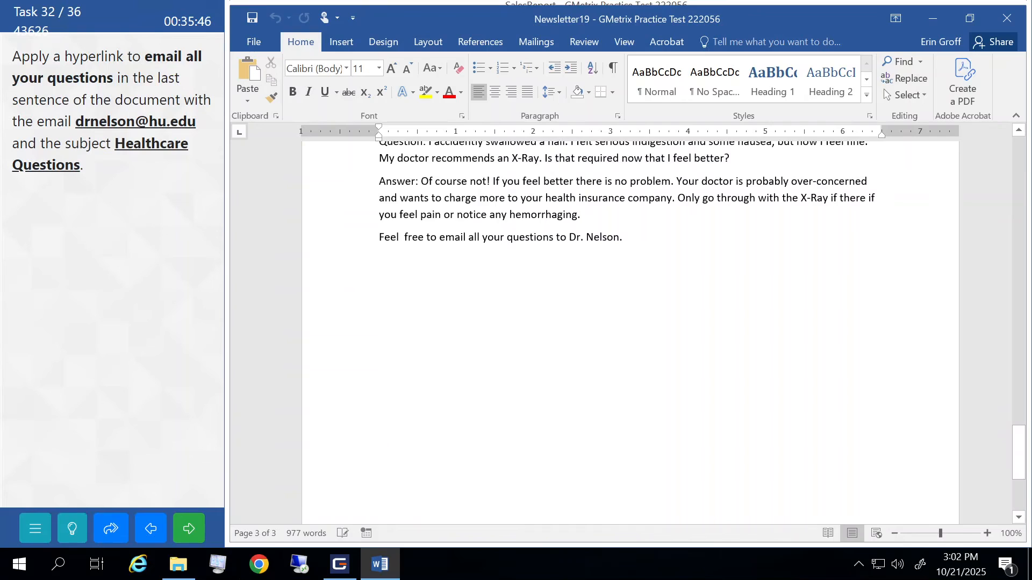
left_click_drag(439, 237, 555, 240)
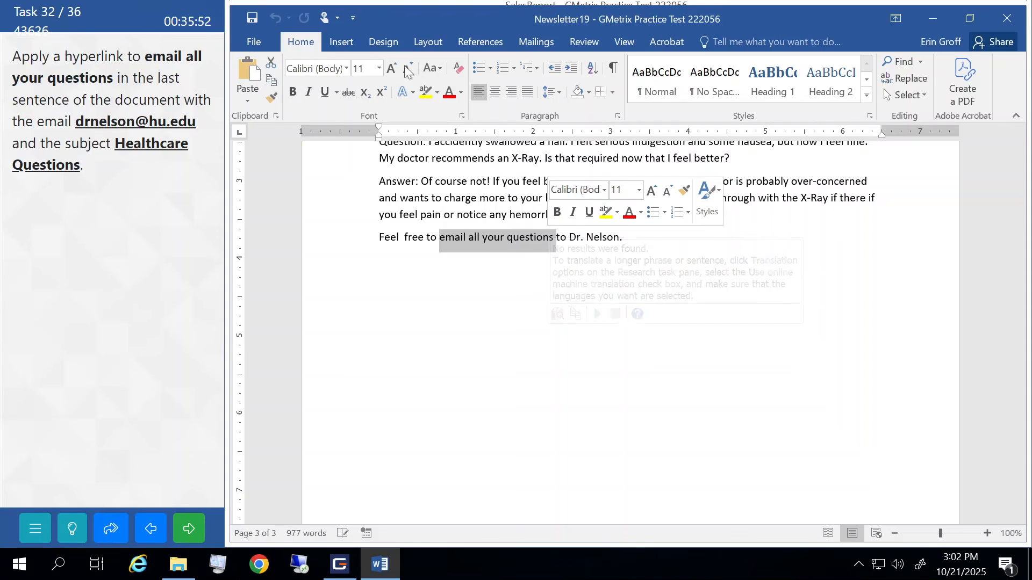
- Link it to the doctor's e-mail address with subject 'Healthcare Questions' and submit
left_click(342, 43)
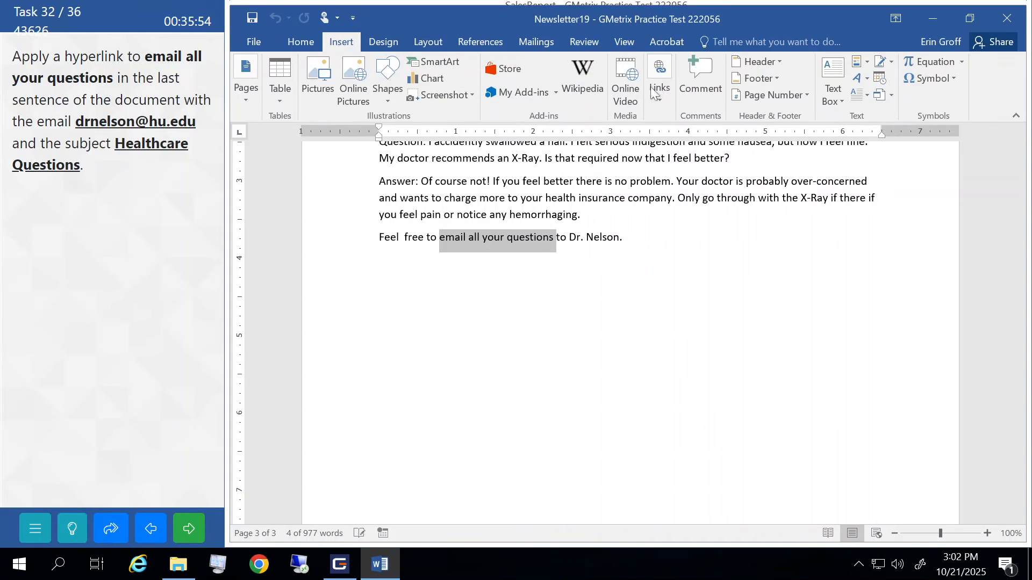
left_click(657, 86)
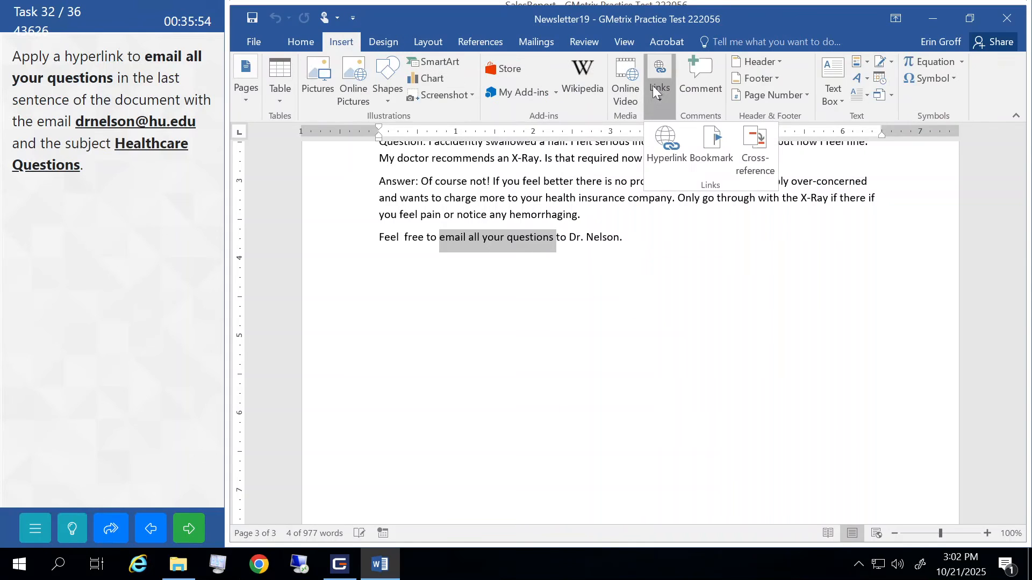
left_click(661, 160)
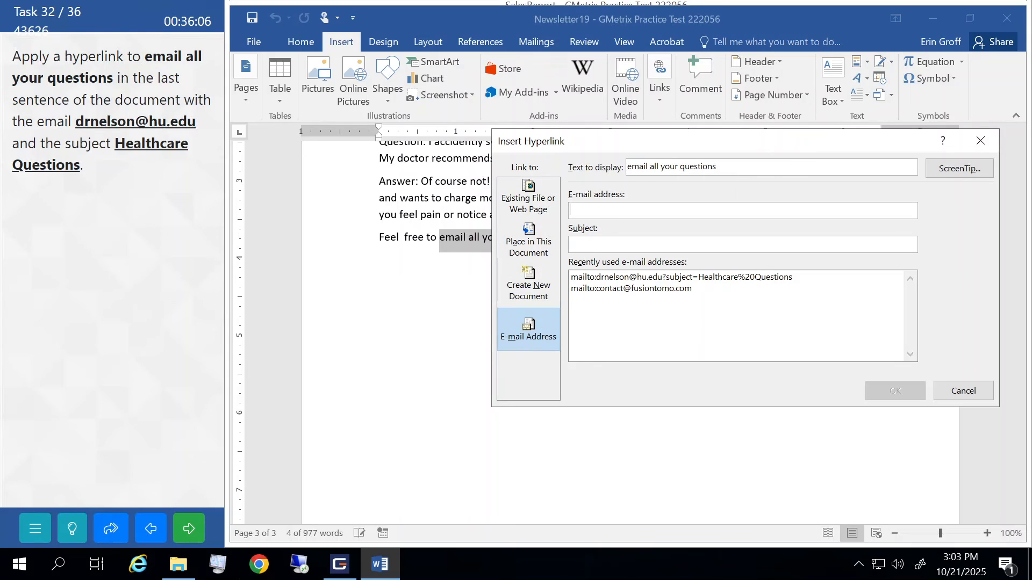
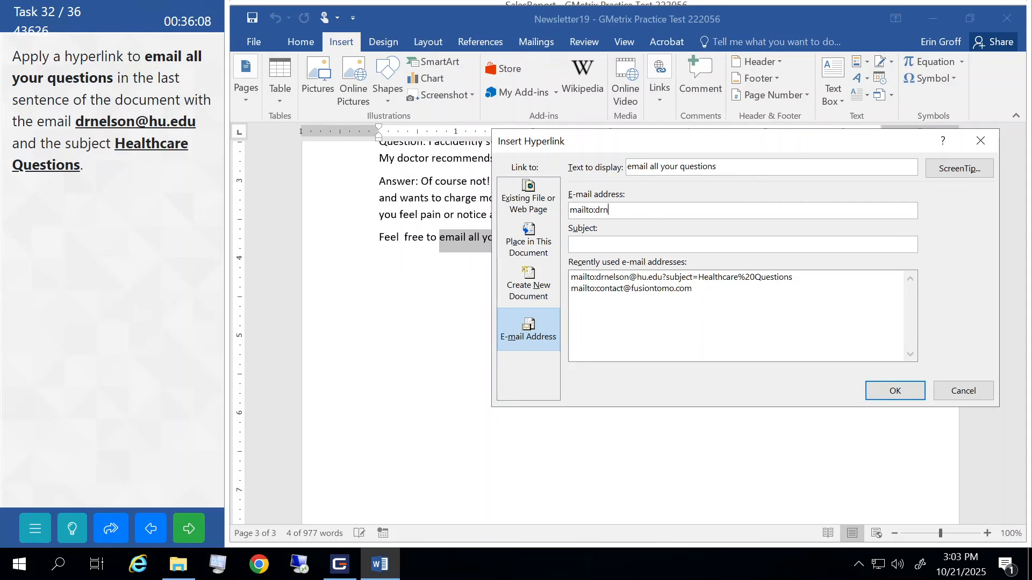
type("Healthcar")
type("e Questions")
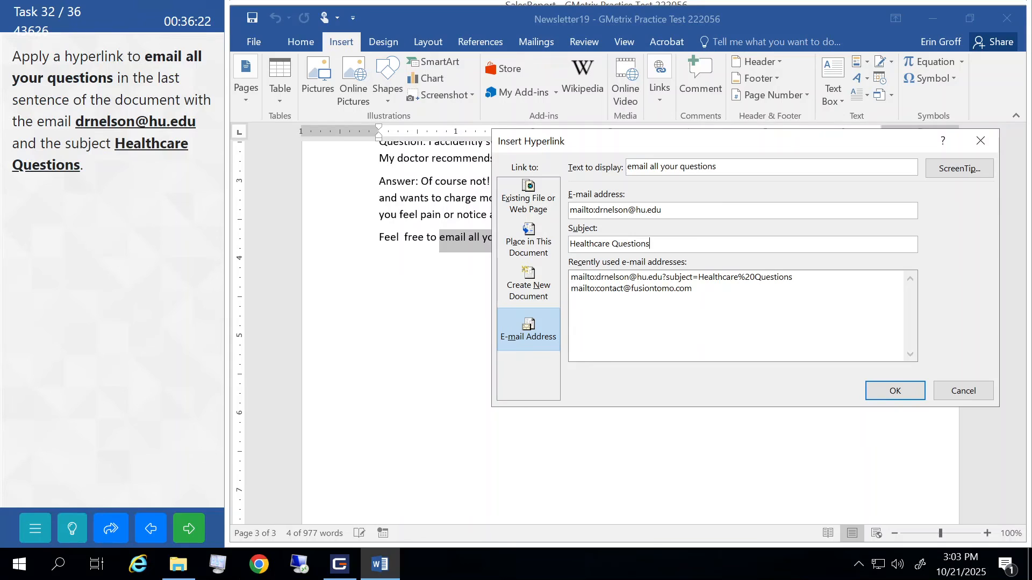
left_click(889, 390)
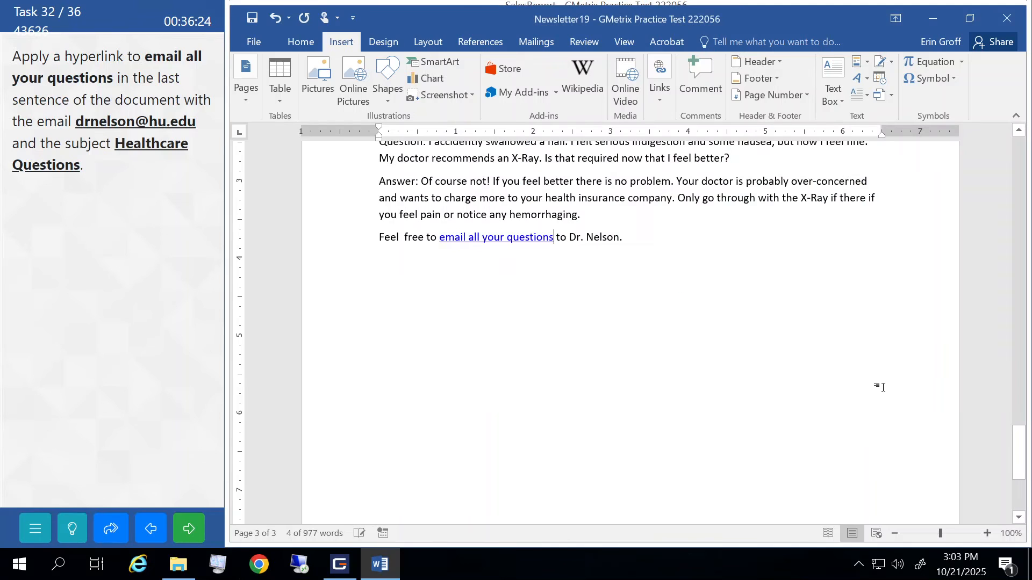
left_click(188, 529)
left_click(150, 312)
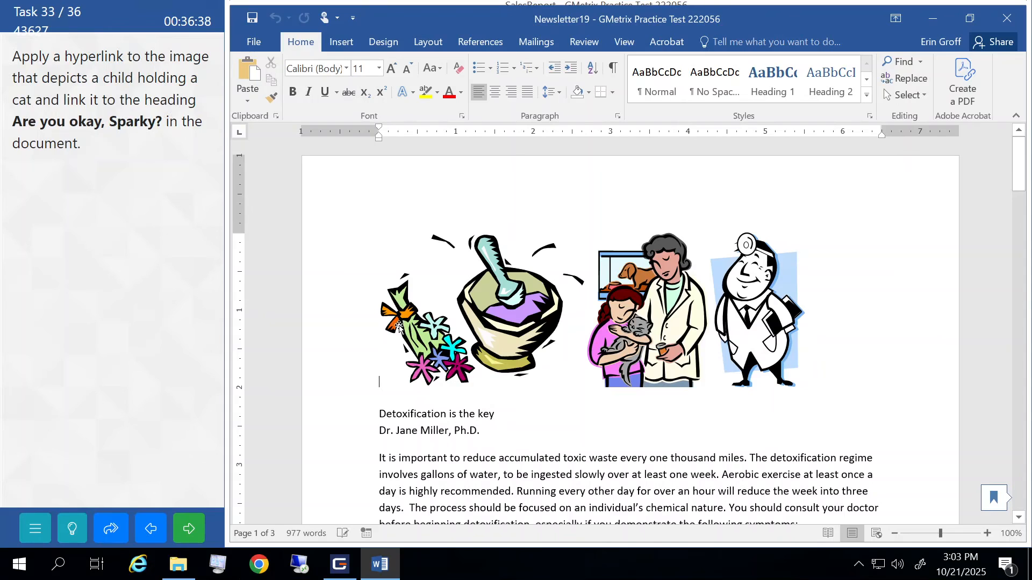
- Hyperlink the child-with-cat picture to the heading 'Are you okay, Sparky?' and submit
left_click(657, 296)
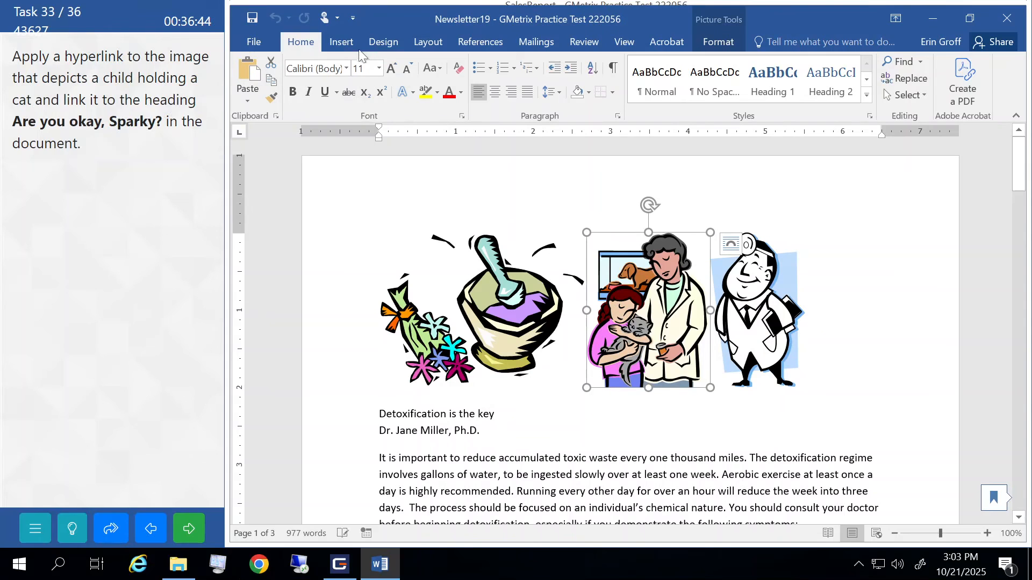
left_click(343, 42)
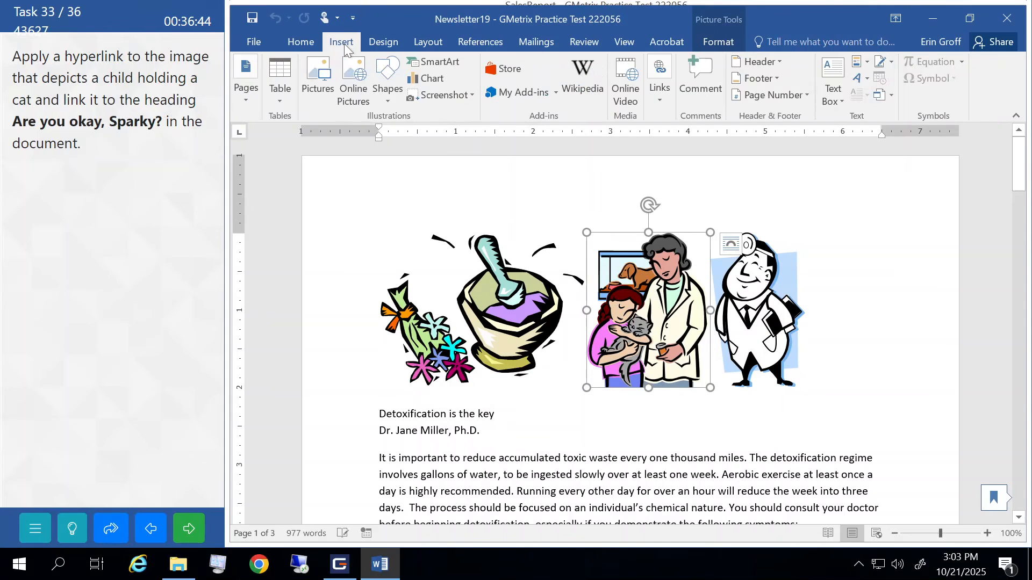
left_click(657, 99)
left_click(662, 156)
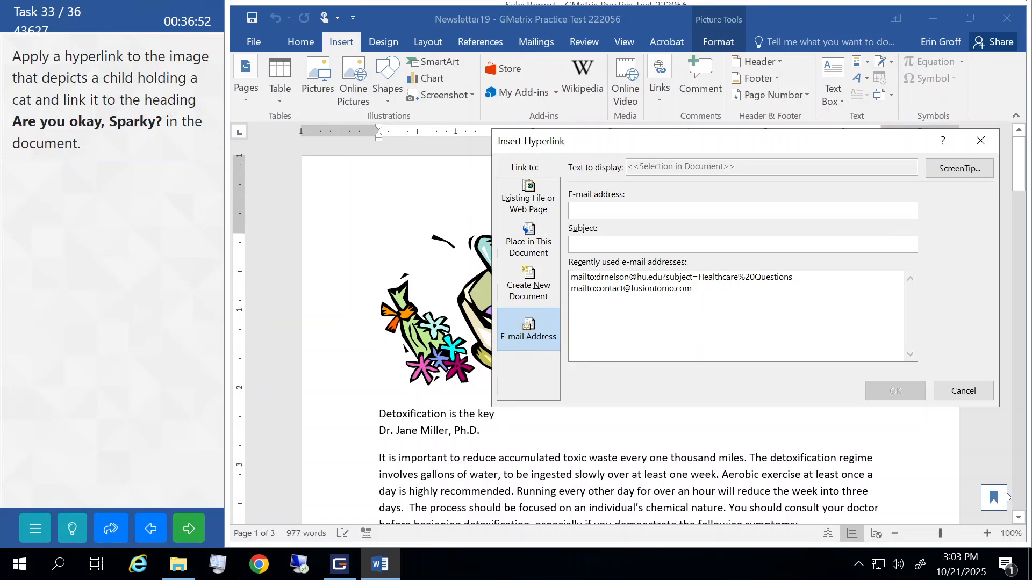
left_click(524, 246)
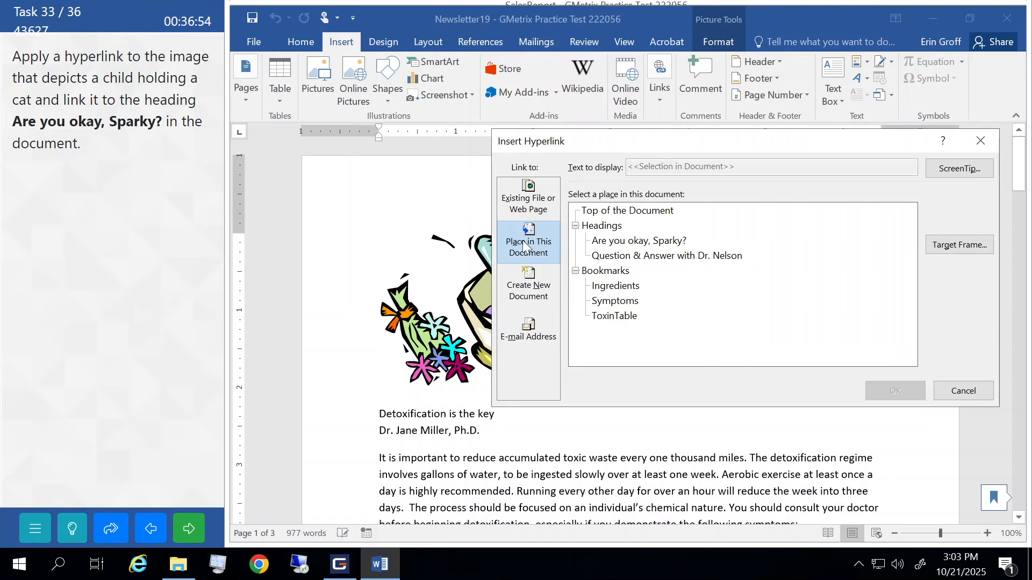
left_click(625, 243)
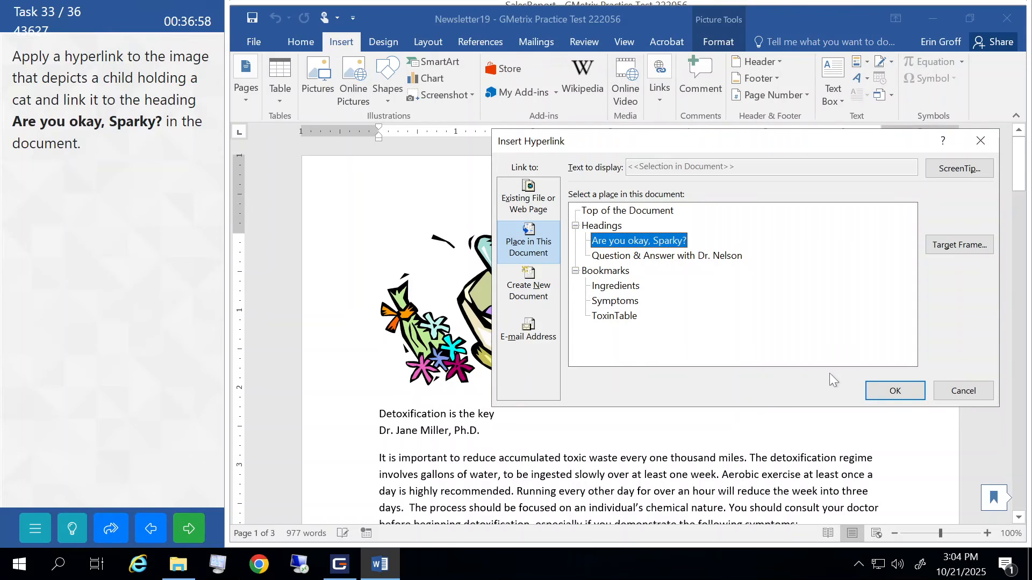
left_click(894, 390)
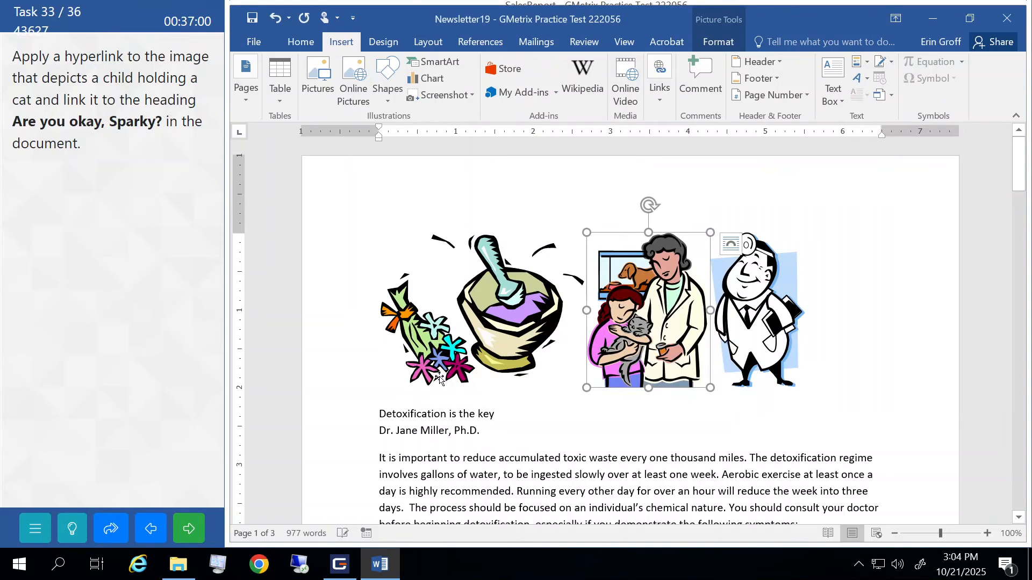
left_click(188, 527)
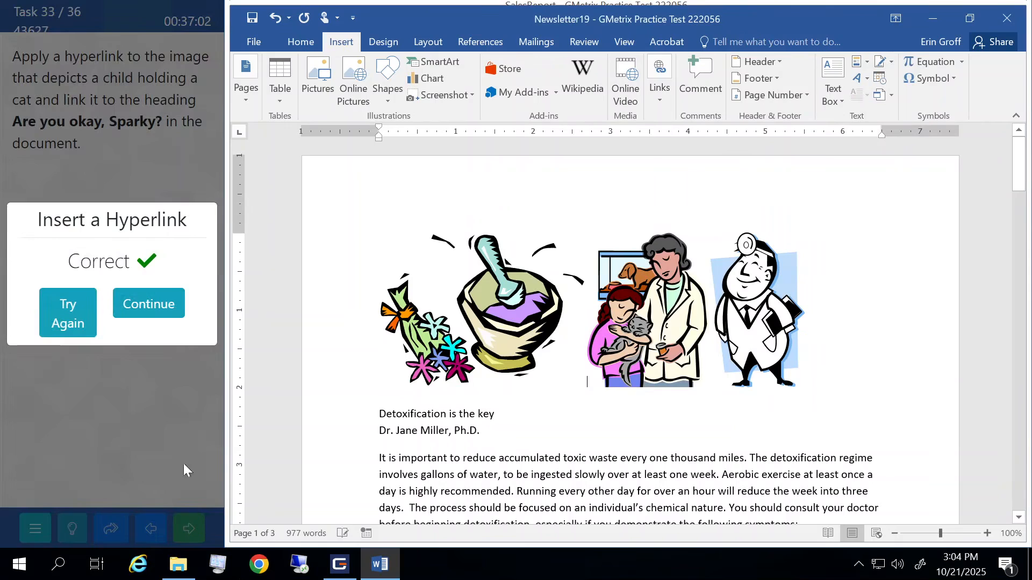
- Add a blank page after the last paragraph at the end of the brochure
left_click(167, 294)
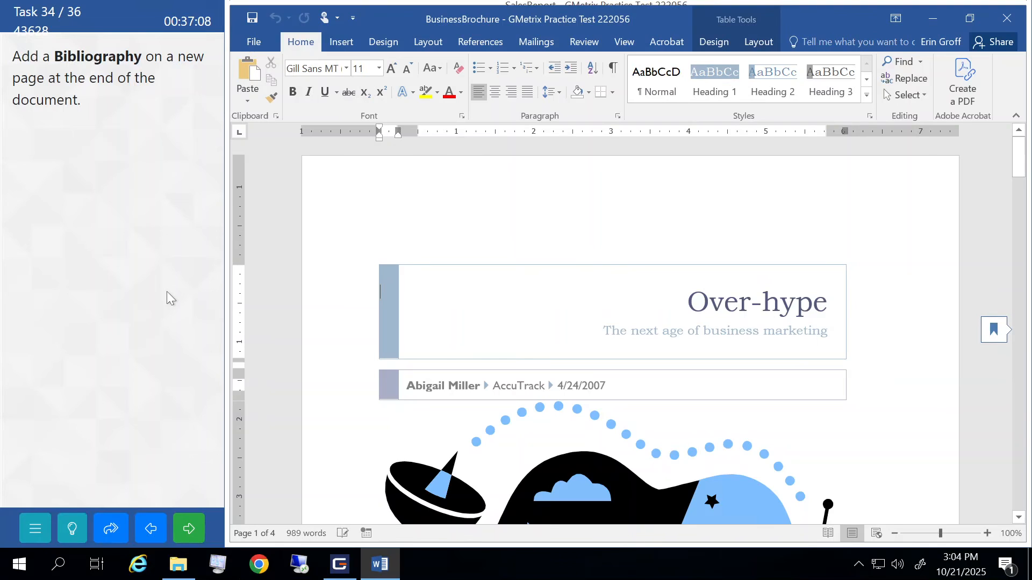
scroll(630, 322, "down", 20)
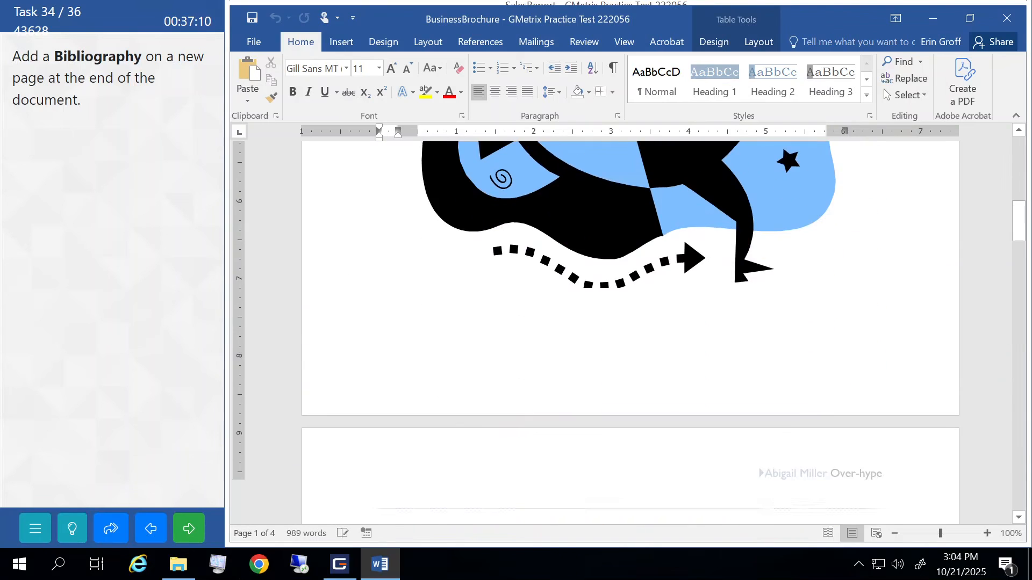
scroll(630, 323, "down", 15)
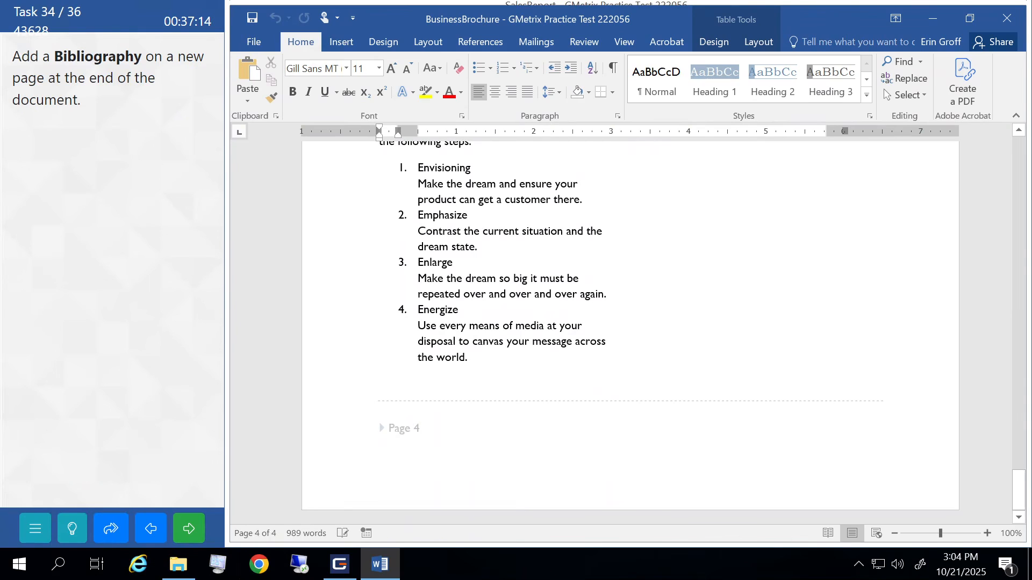
key("ctrl+End")
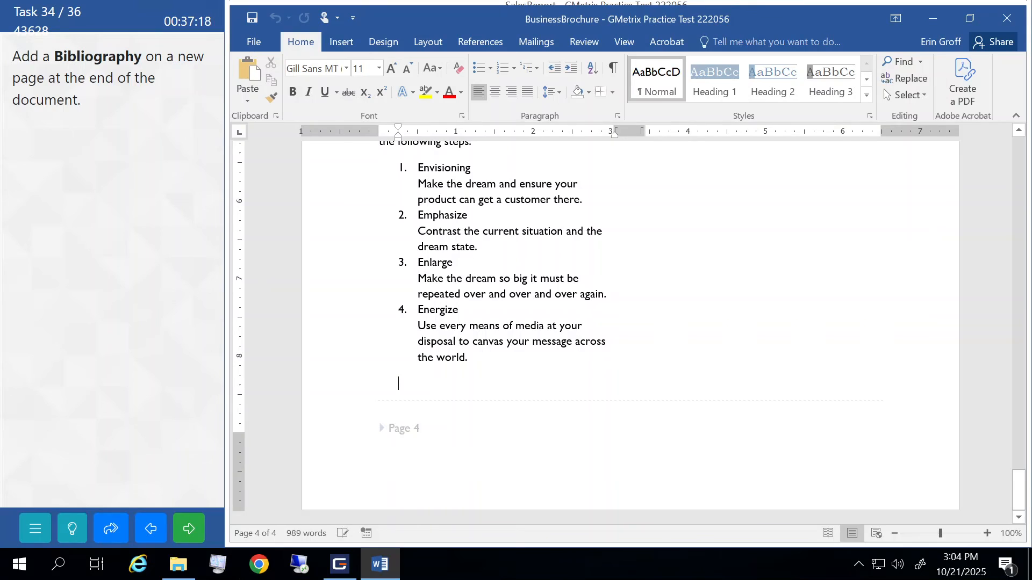
left_click(335, 43)
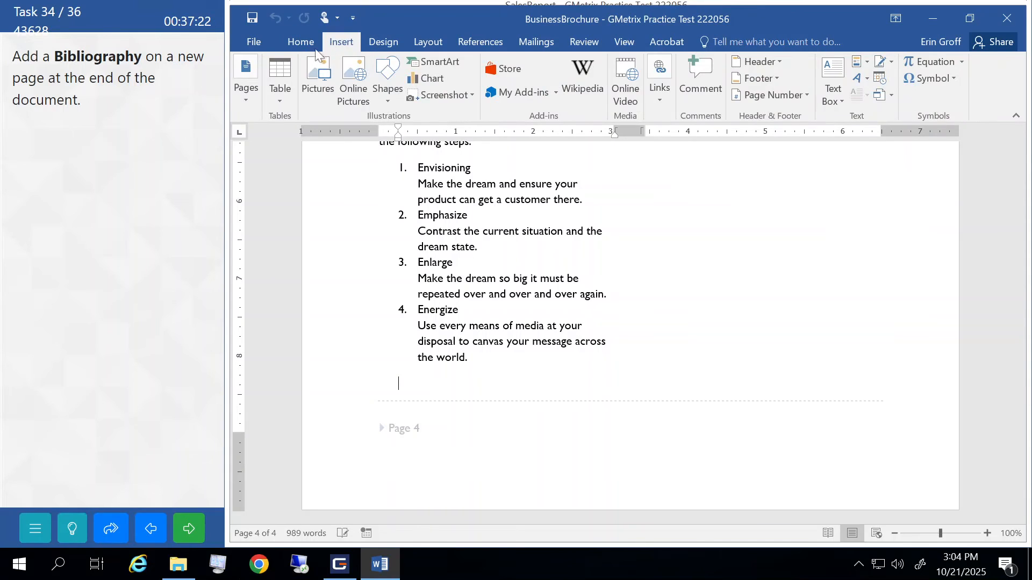
left_click(251, 89)
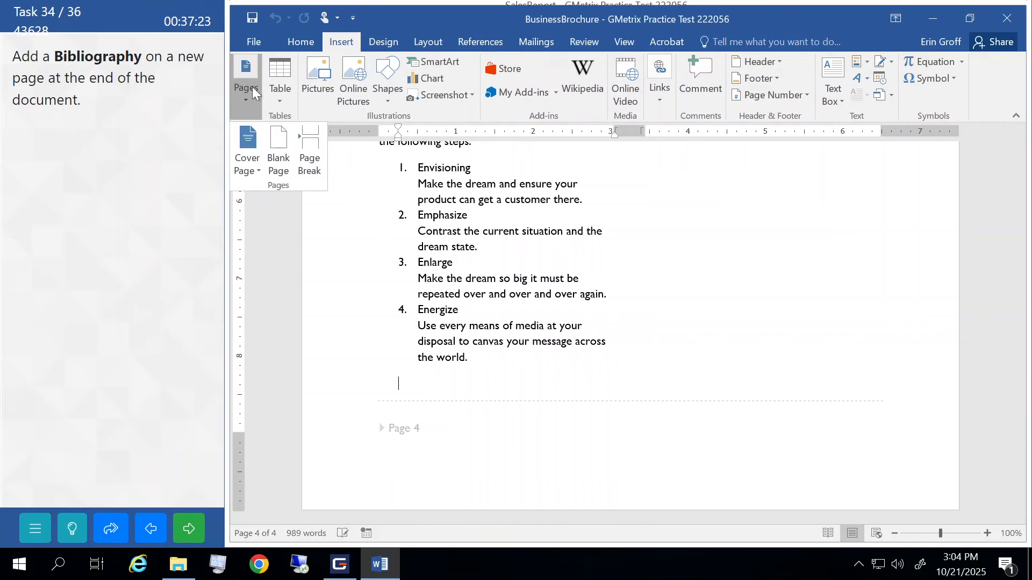
left_click(275, 153)
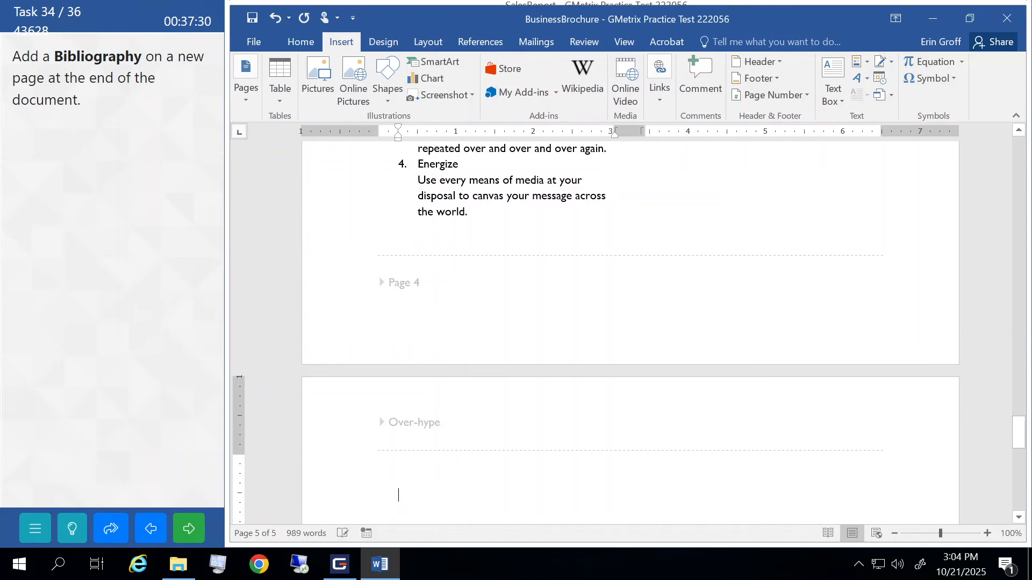
- Insert the built-in Bibliography on the new last page and submit task 34
left_click(480, 43)
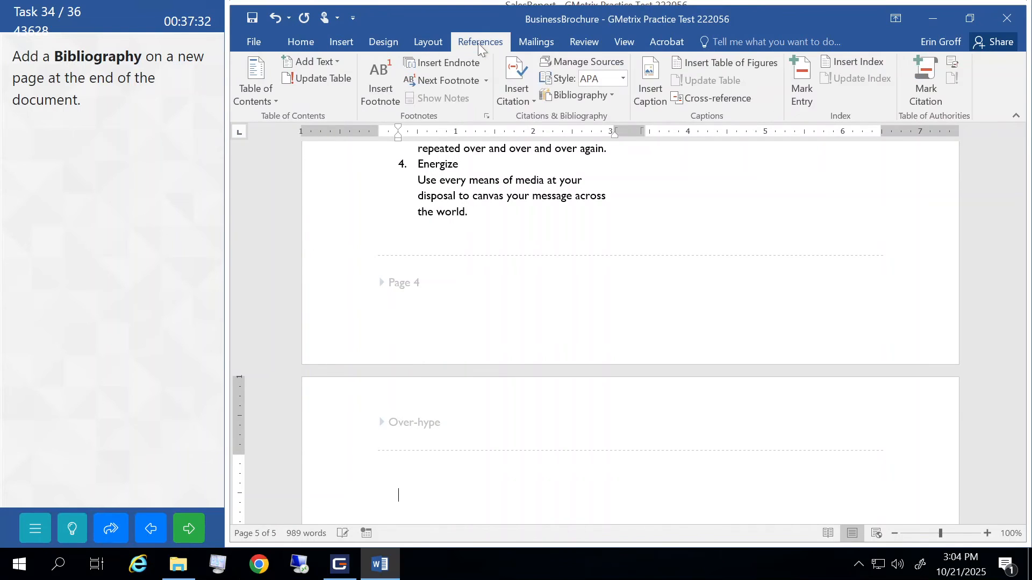
left_click(560, 97)
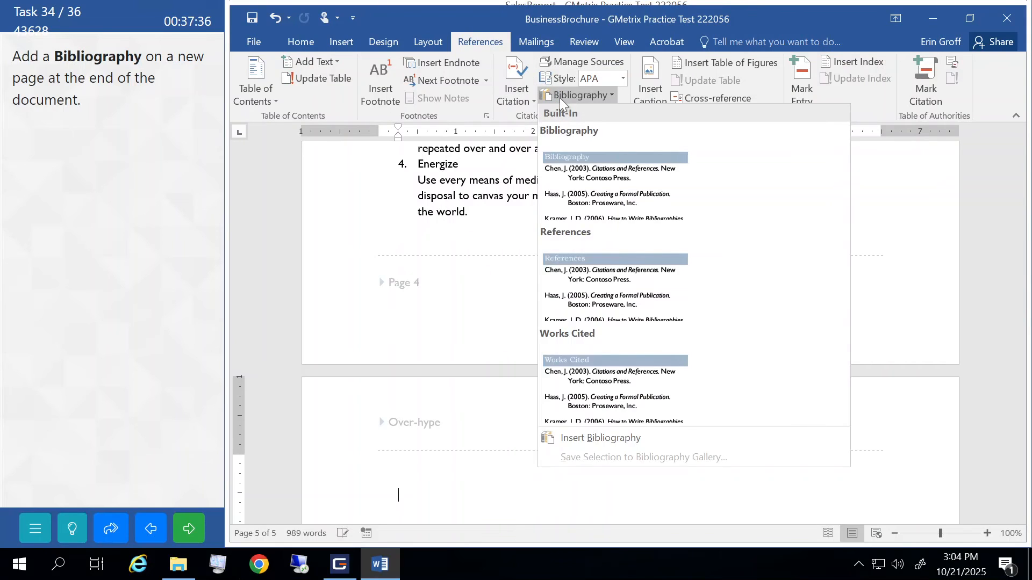
left_click(570, 165)
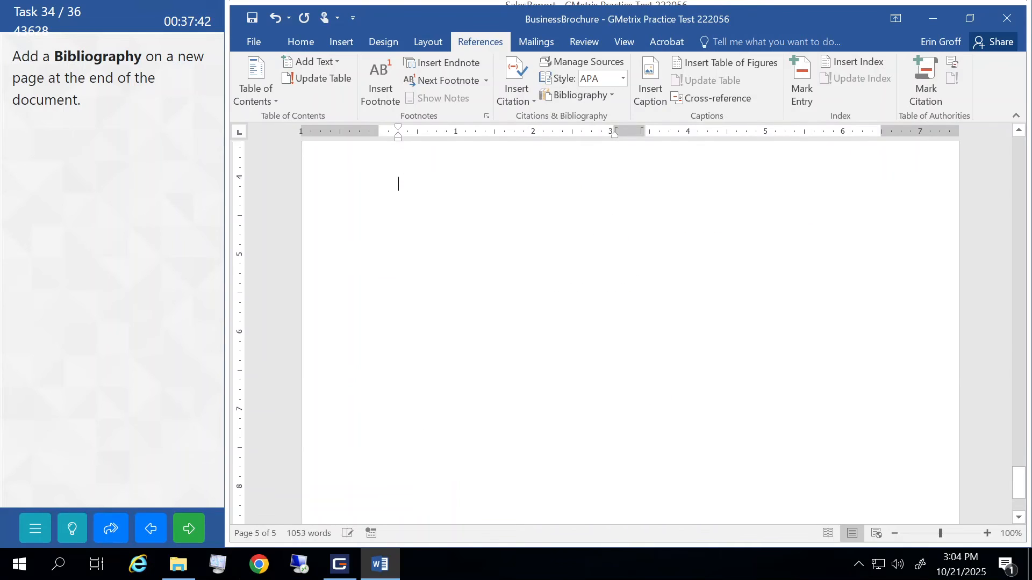
scroll(630, 333, "down", 1)
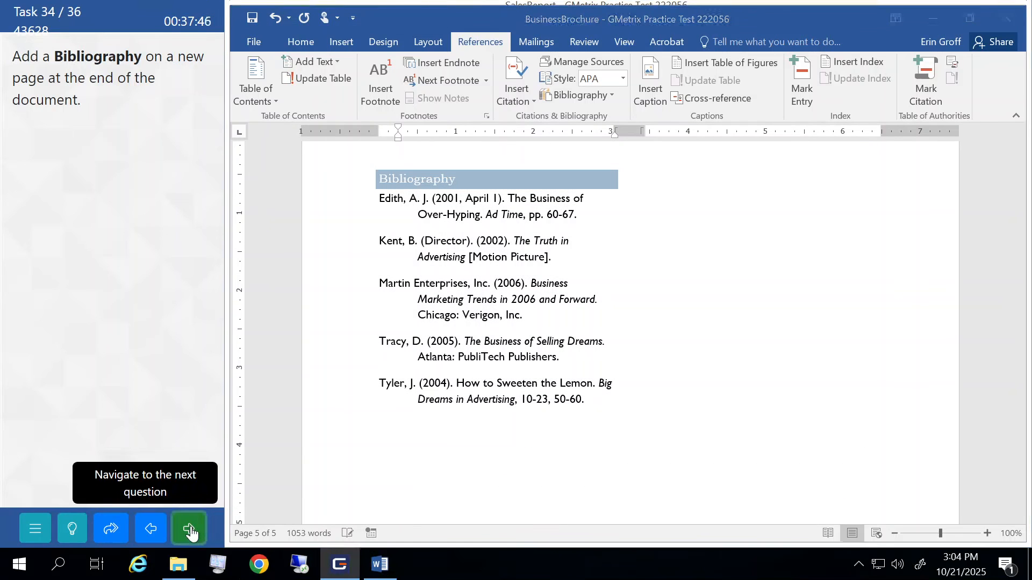
left_click(191, 532)
- Move on to task 35 and place the cursor after 'own merit' on the Over-hype page
left_click(133, 305)
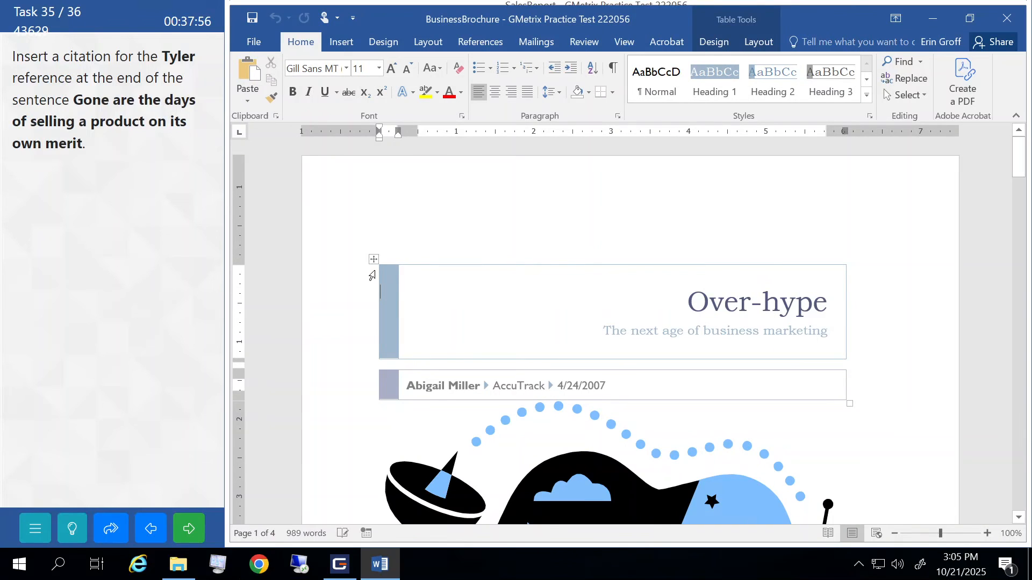
scroll(372, 276, "down", 8)
scroll(376, 274, "down", 10)
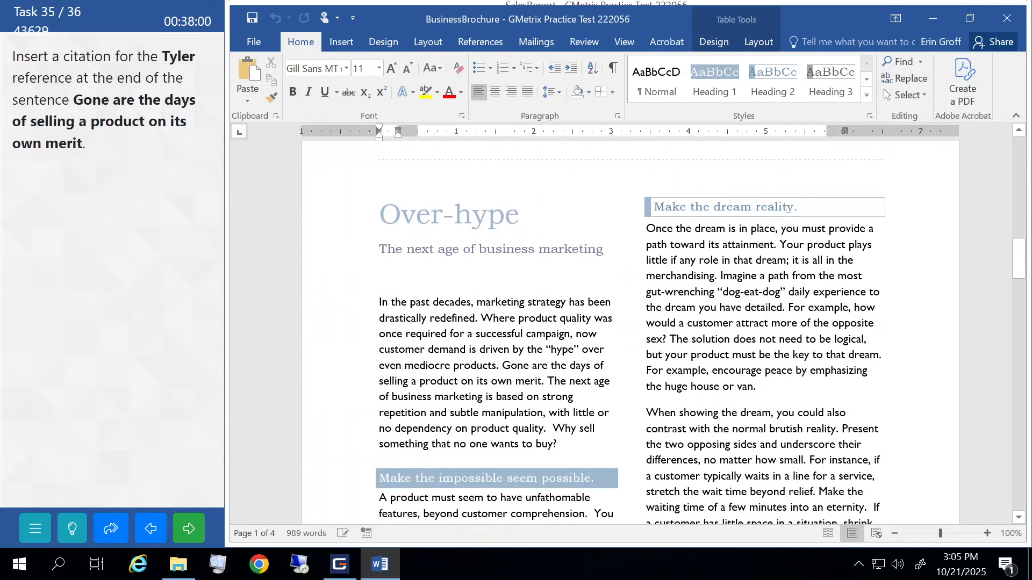
scroll(630, 333, "down", 2)
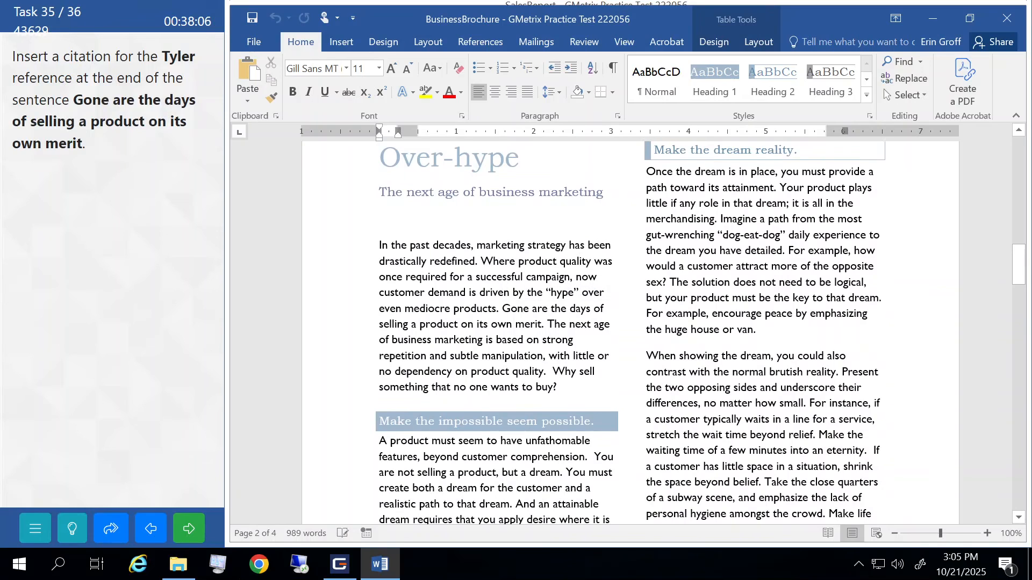
left_click(543, 324)
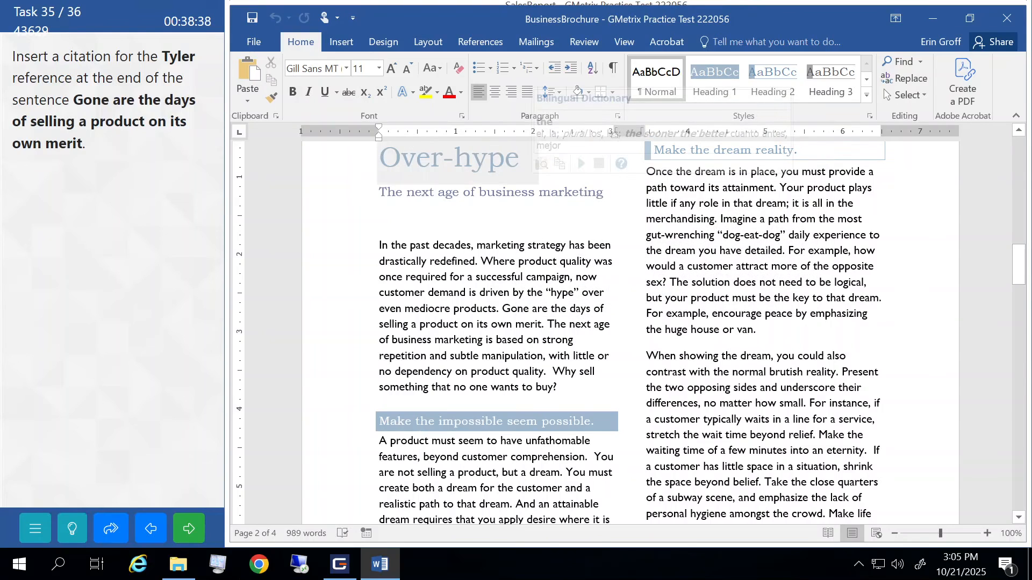
- Insert a Tyler, Jason citation after 'own merit', submit it, and continue to task 36
left_click(496, 49)
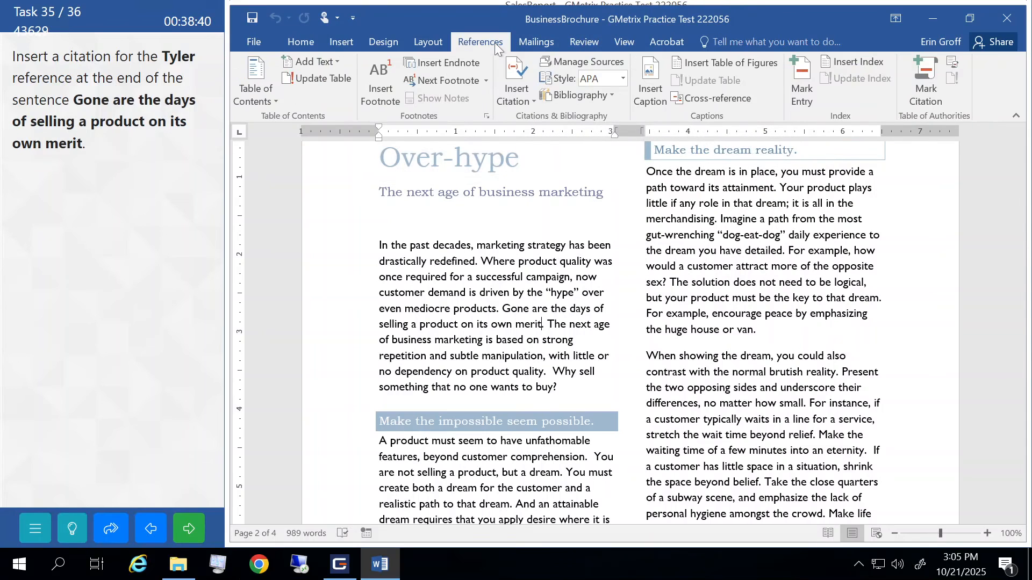
left_click(527, 102)
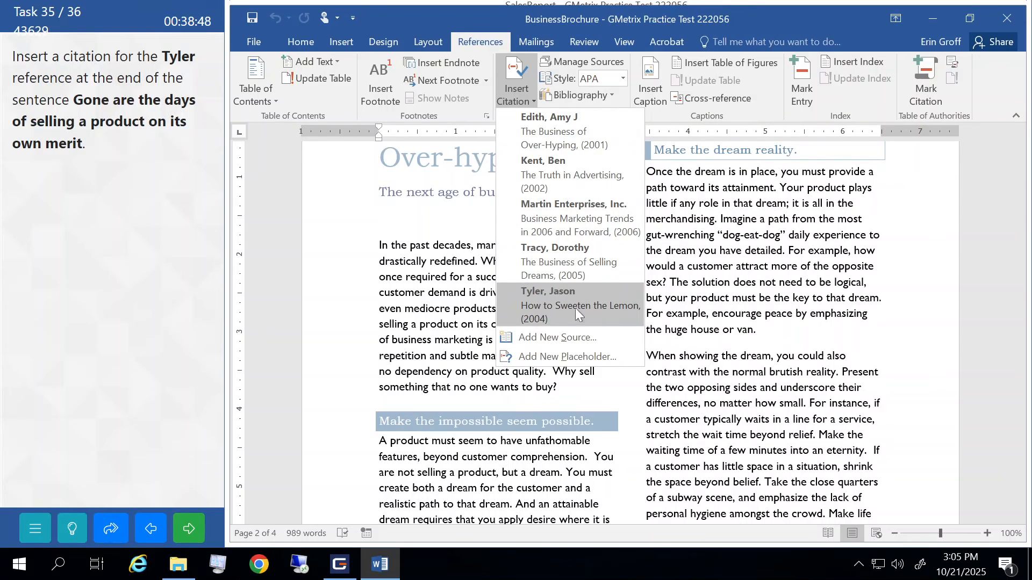
left_click(549, 308)
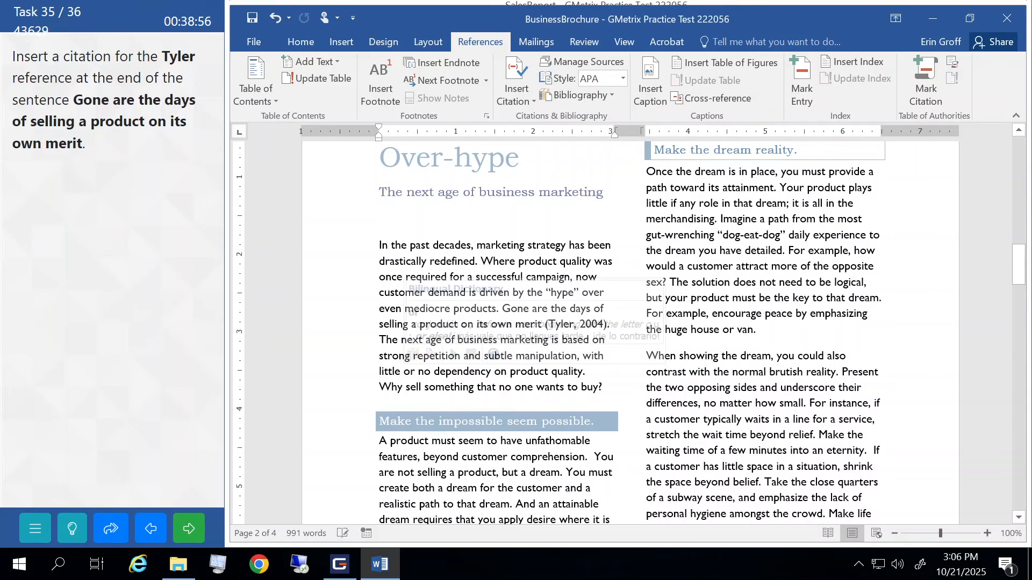
left_click(189, 531)
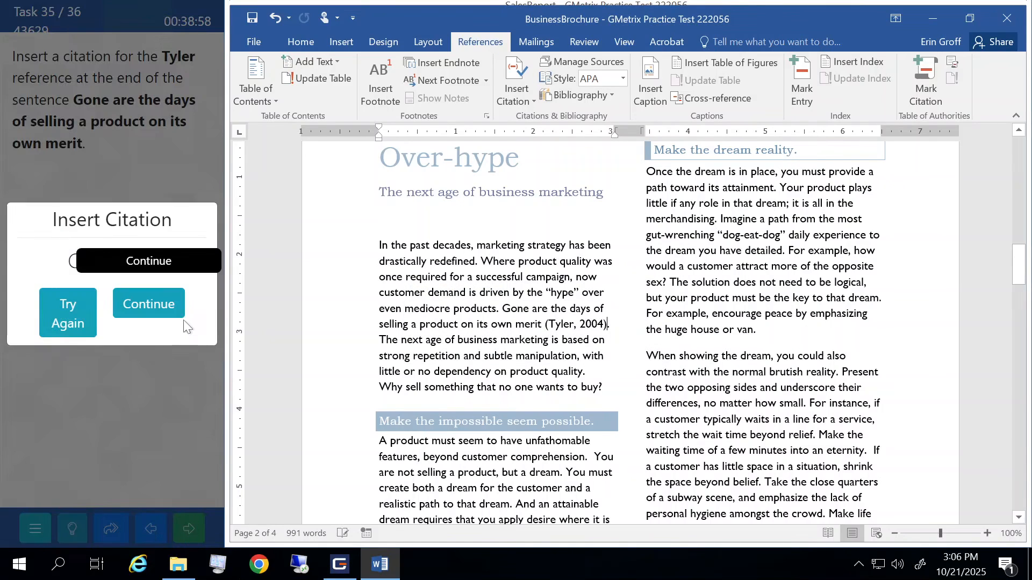
left_click(172, 311)
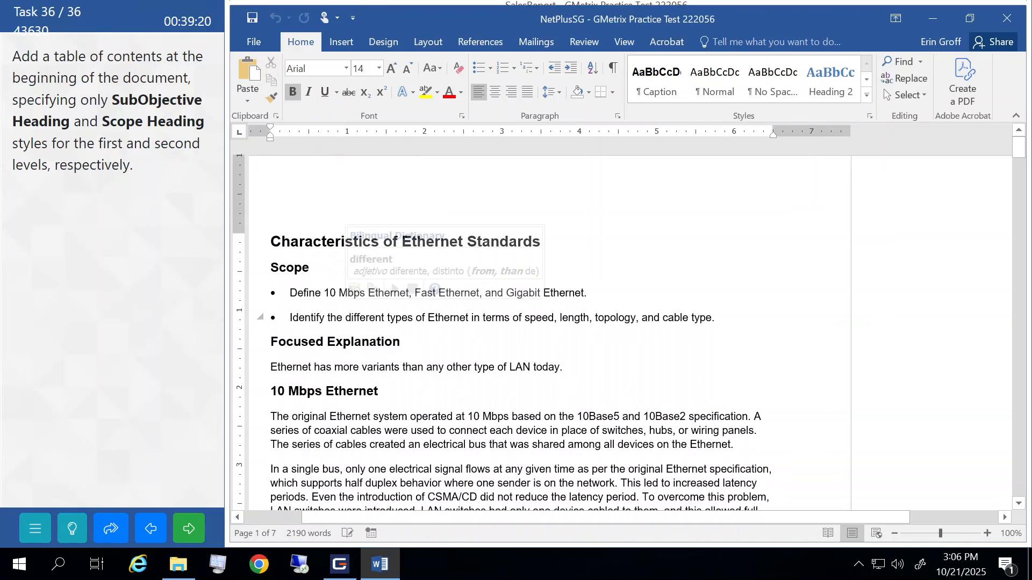
- Open the Options for a Custom Table of Contents and scroll the style list
left_click(469, 41)
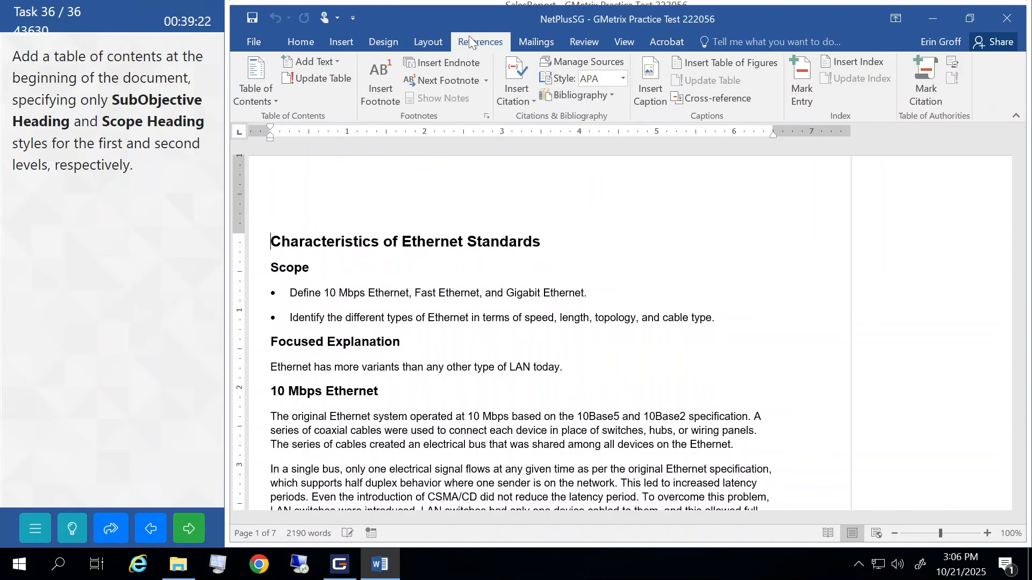
left_click(259, 89)
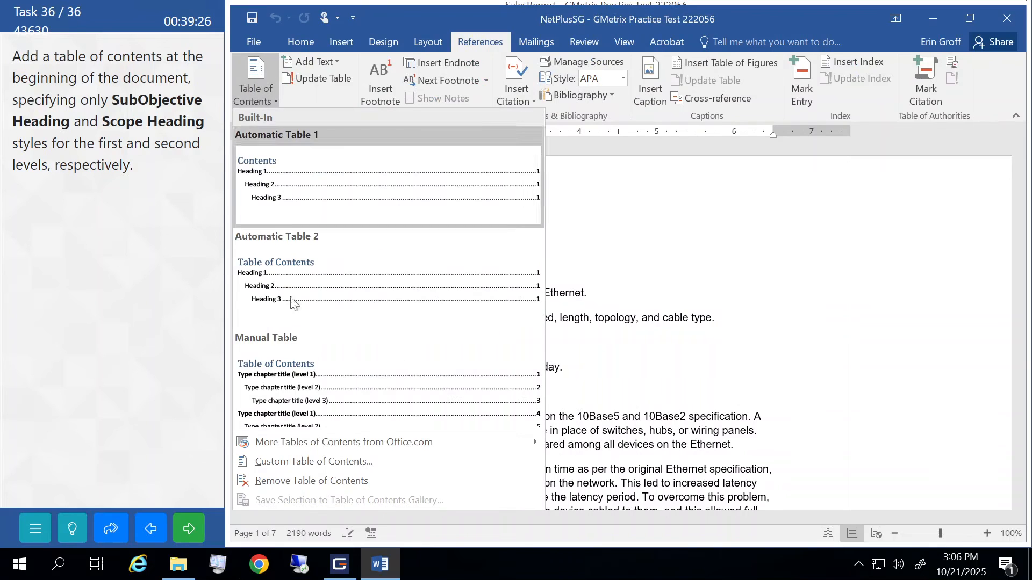
left_click(313, 462)
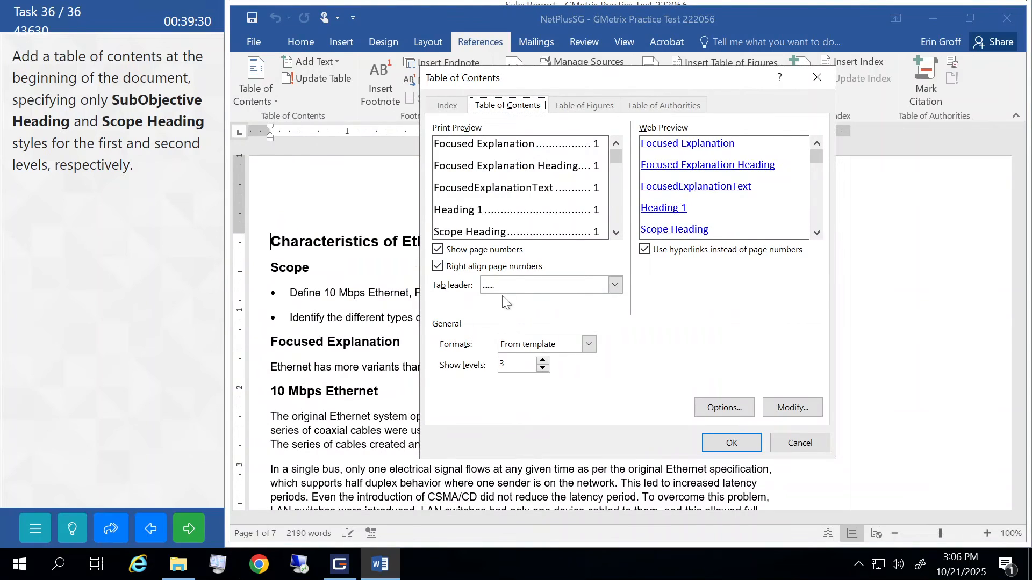
left_click(726, 408)
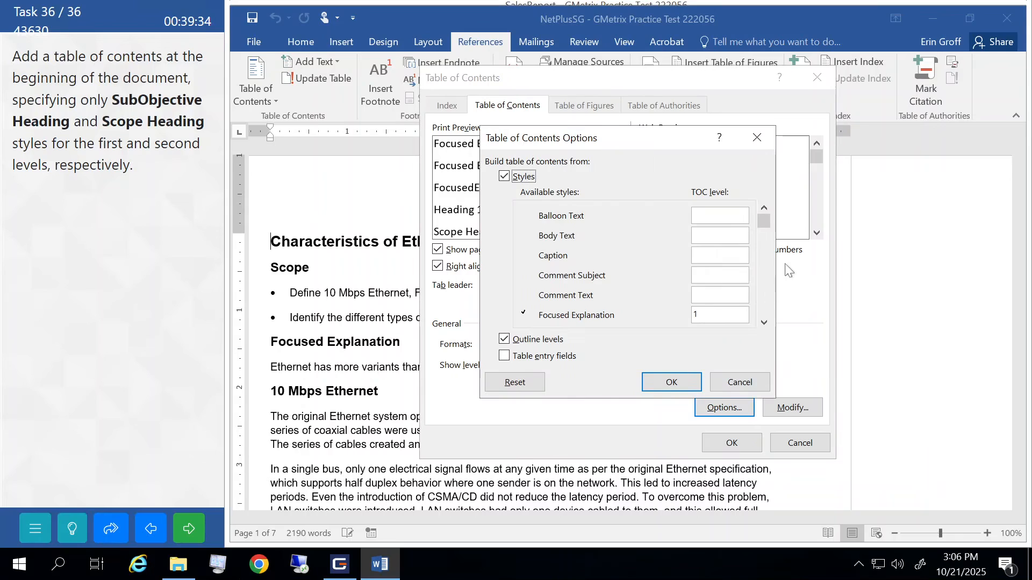
left_click(765, 322)
left_click(764, 322)
left_click(764, 322)
left_click(764, 322)
left_click(765, 322)
left_click(765, 321)
left_click(765, 322)
left_click(765, 321)
left_click(766, 322)
left_click(765, 321)
left_click(765, 321)
left_click_drag(764, 281, 765, 211)
- Reset the style levels, assigning SubObjective Heading level 1 and Scope Heading level 2
left_click(514, 384)
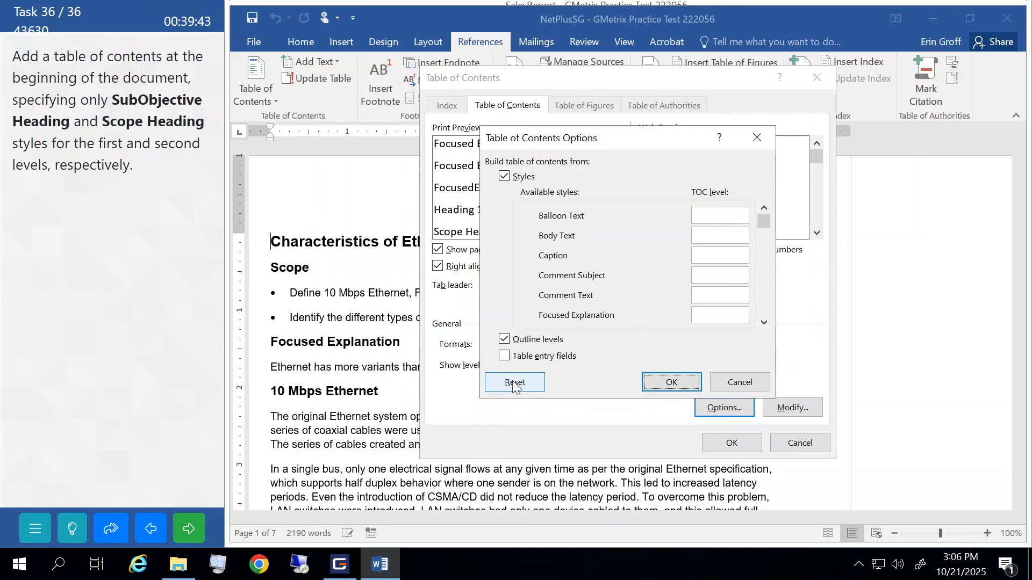
left_click(763, 323)
left_click(764, 322)
left_click(764, 323)
left_click(764, 322)
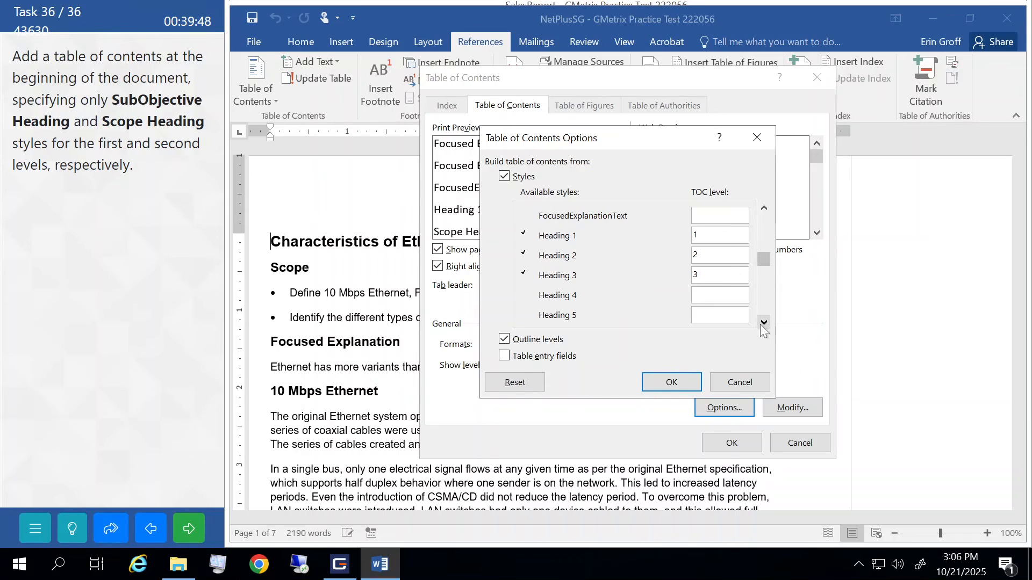
left_click(761, 323)
left_click(761, 323)
left_click(761, 323)
left_click(761, 323)
left_click(761, 323)
left_click(764, 323)
left_click(764, 323)
left_click(764, 323)
left_click(763, 323)
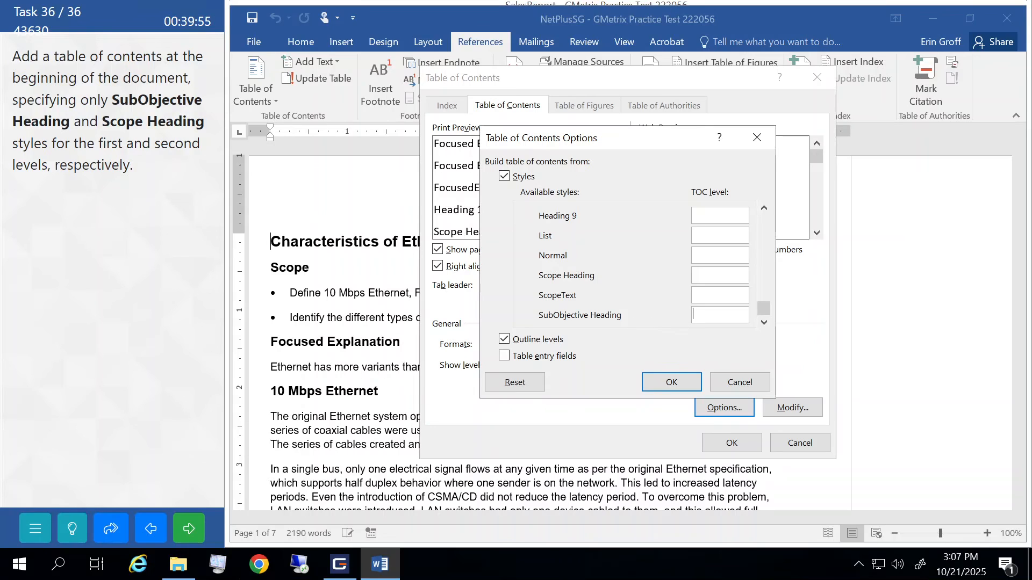
type("1")
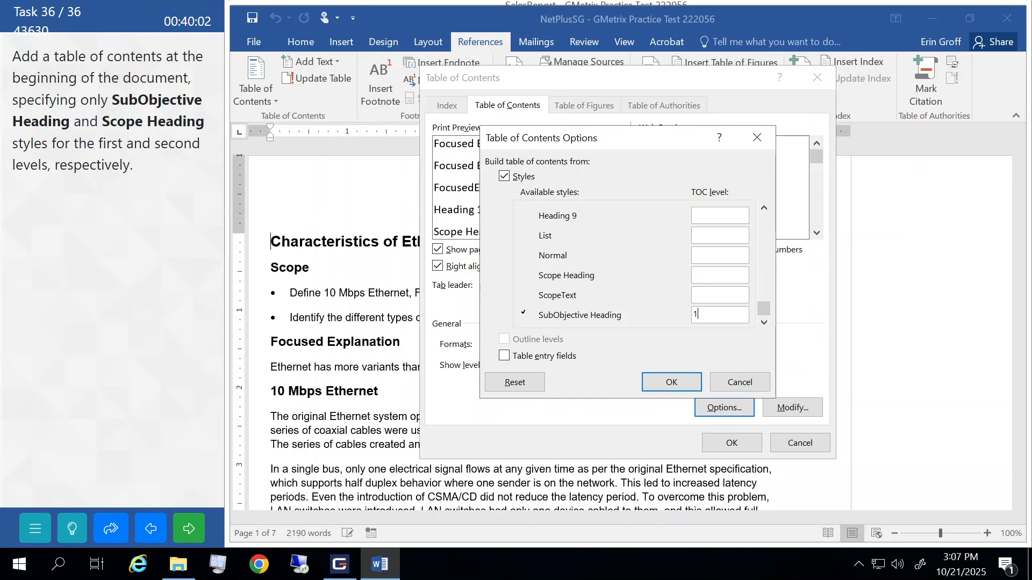
type("2")
left_click(668, 378)
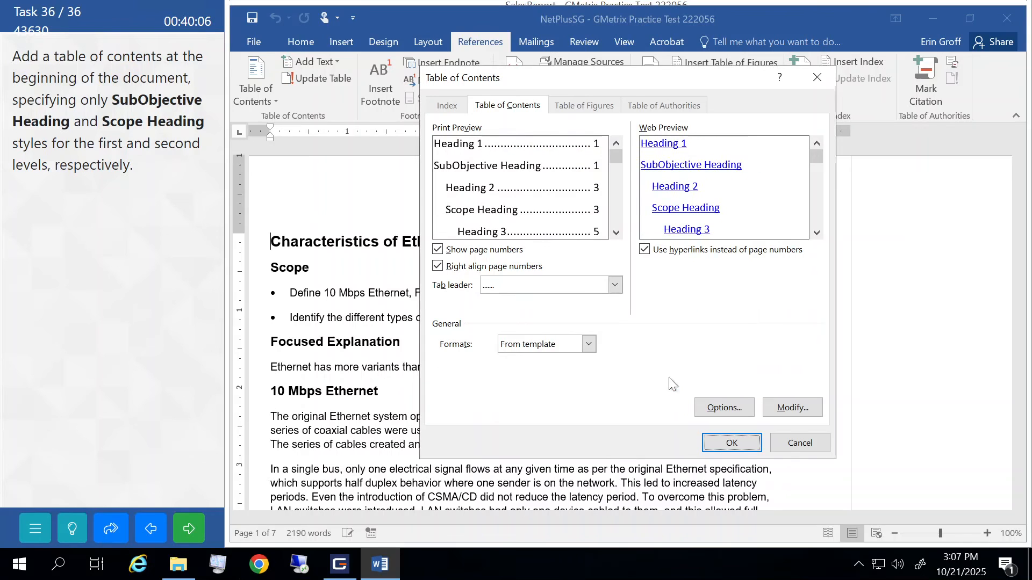
- Insert the custom table of contents, submit task 36, and dismiss the correct result
left_click(733, 444)
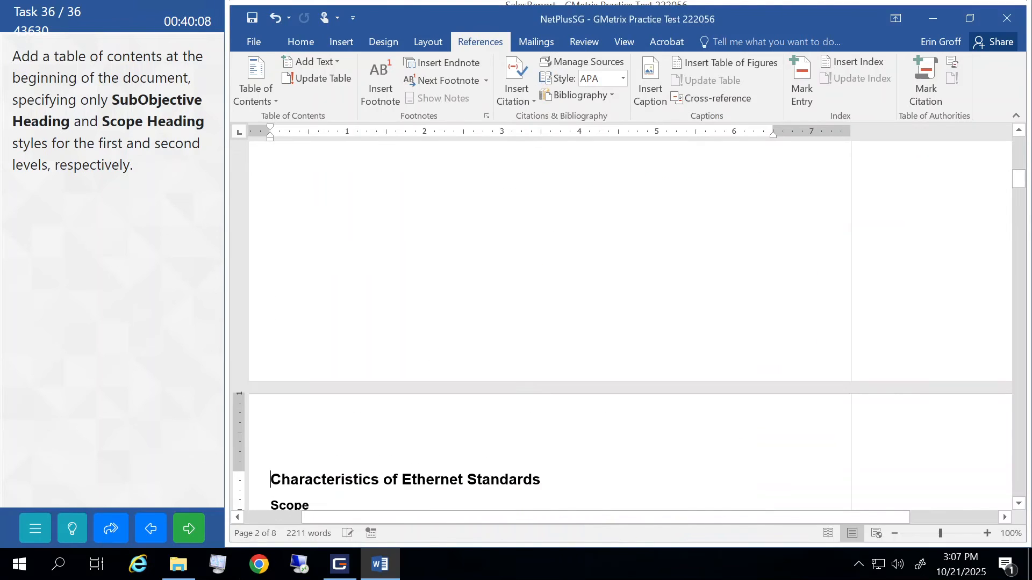
left_click(199, 525)
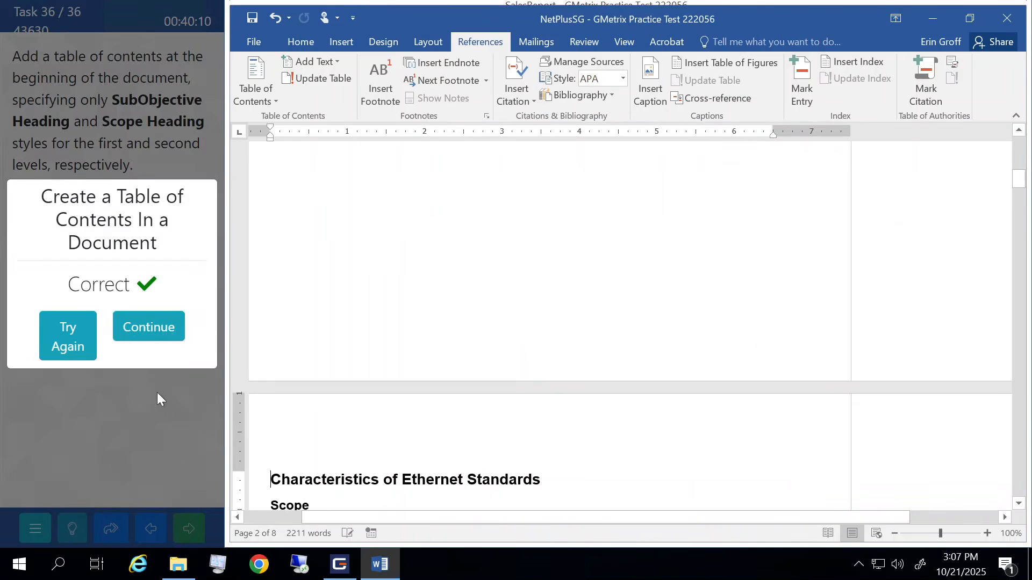
left_click(152, 341)
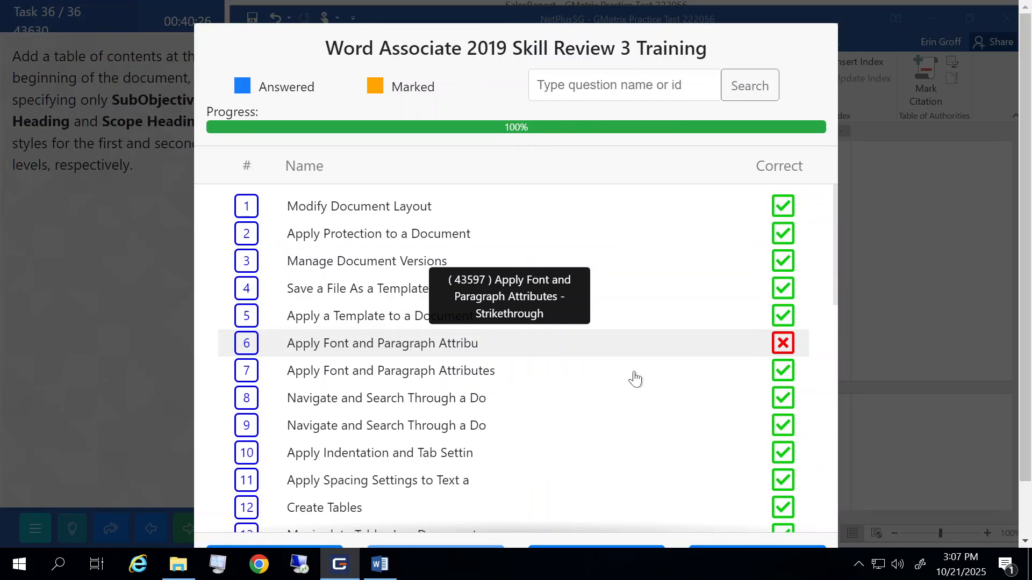
- Finish the Skill Review 3 practice test and confirm it for grading
scroll(633, 376, "down", 10)
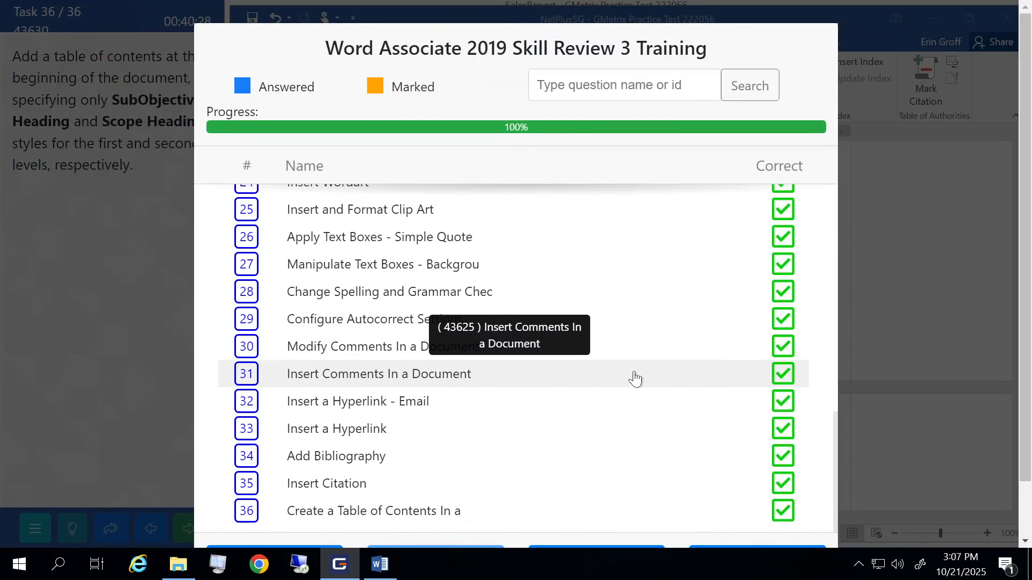
scroll(945, 355, "down", 1)
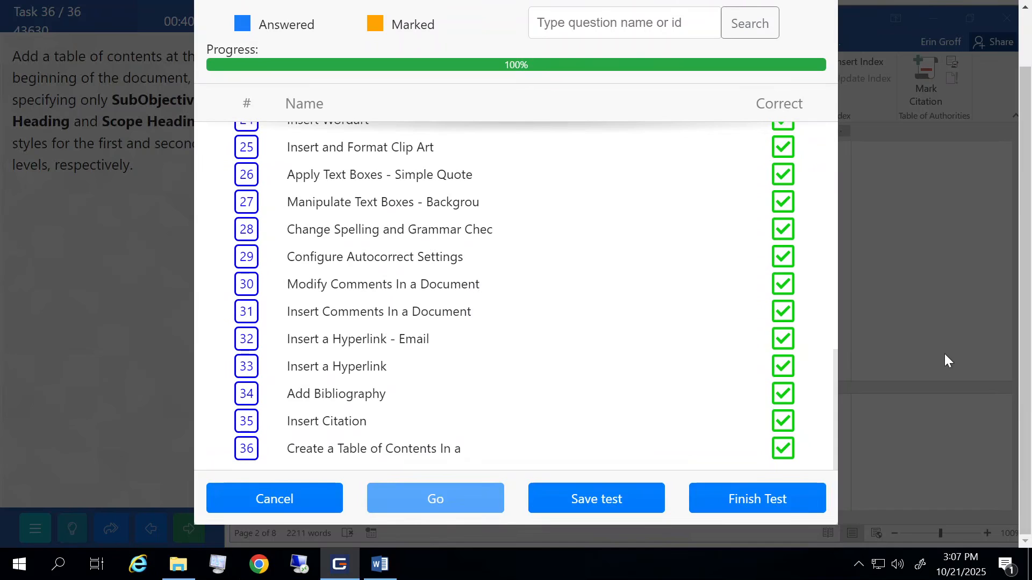
left_click(772, 496)
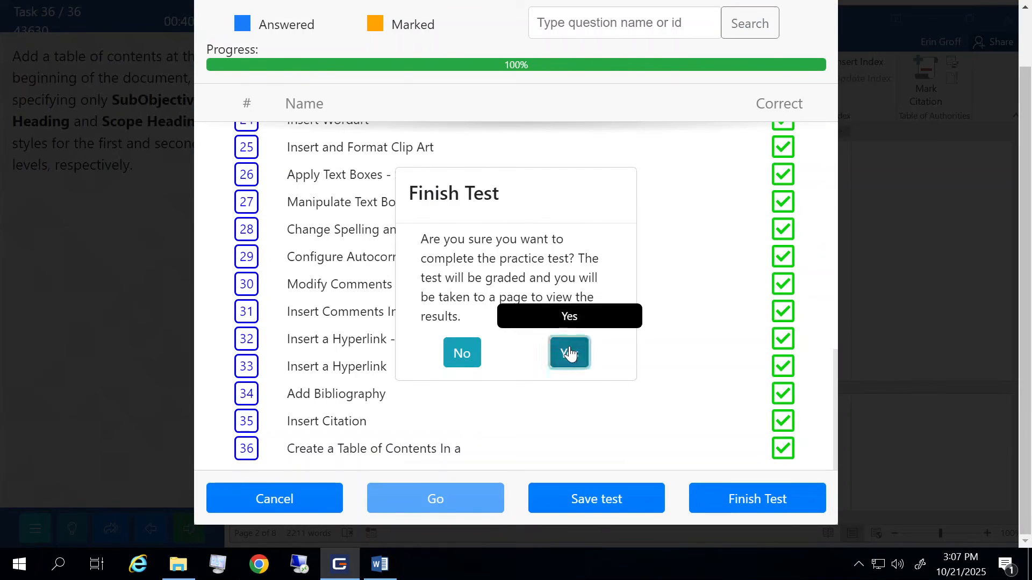
left_click(569, 350)
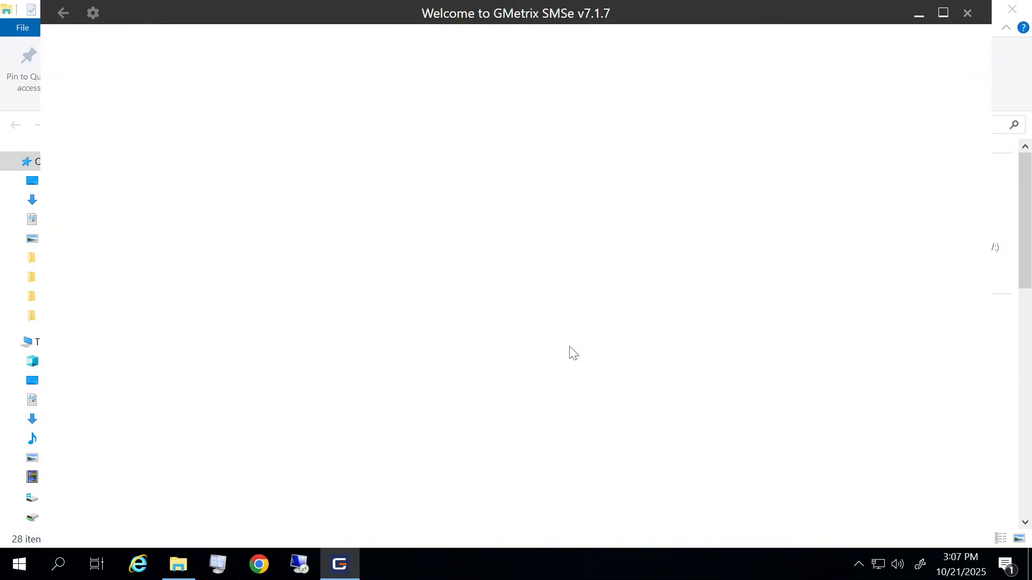